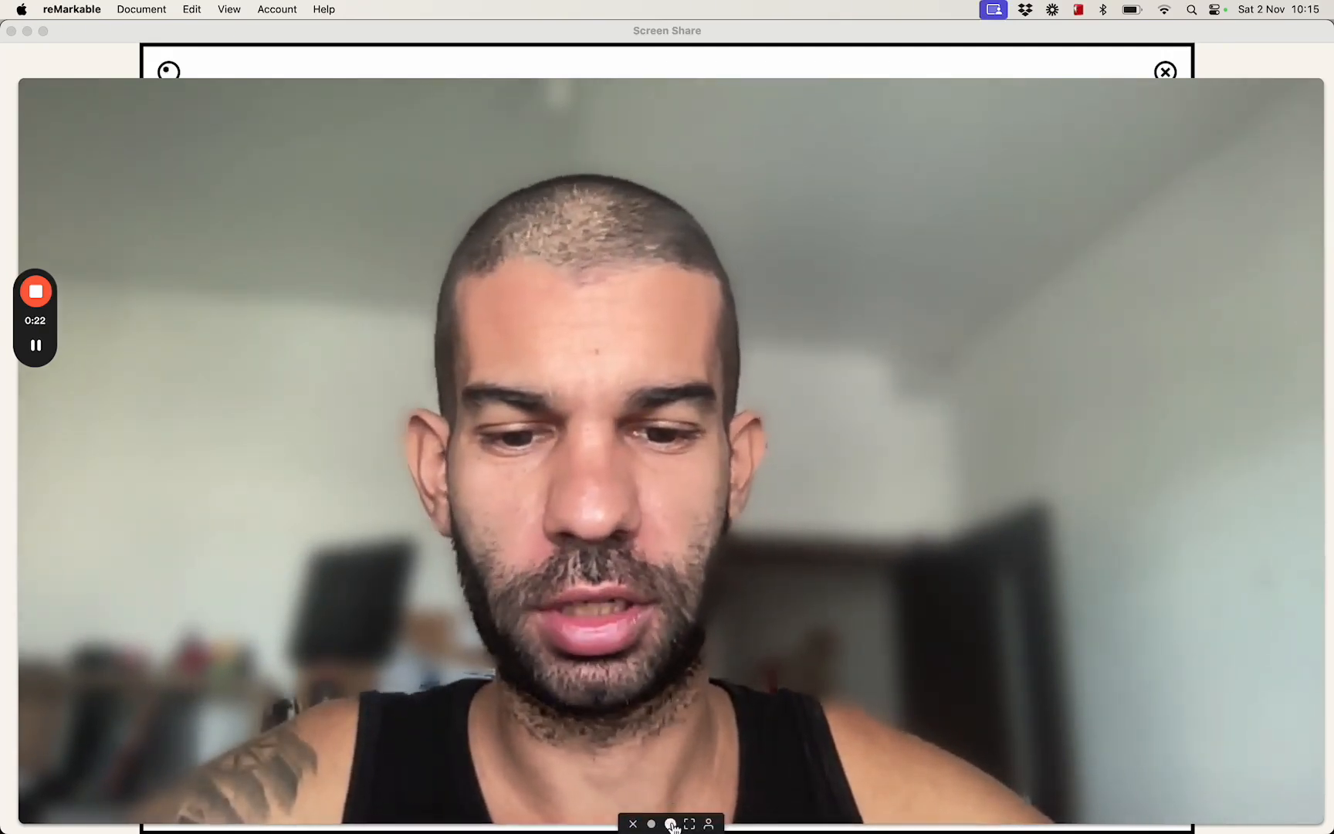
pyautogui.click(670, 823)
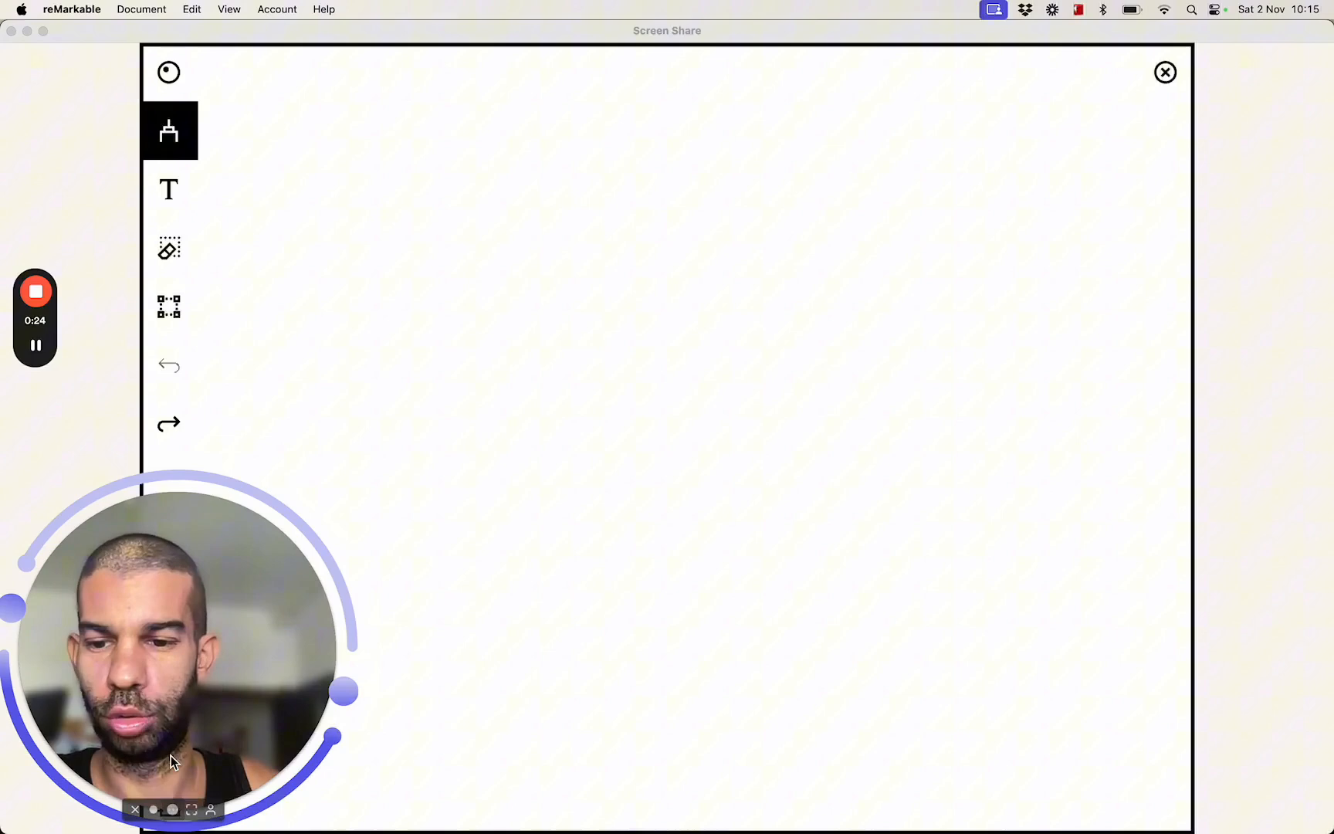
pyautogui.click(154, 809)
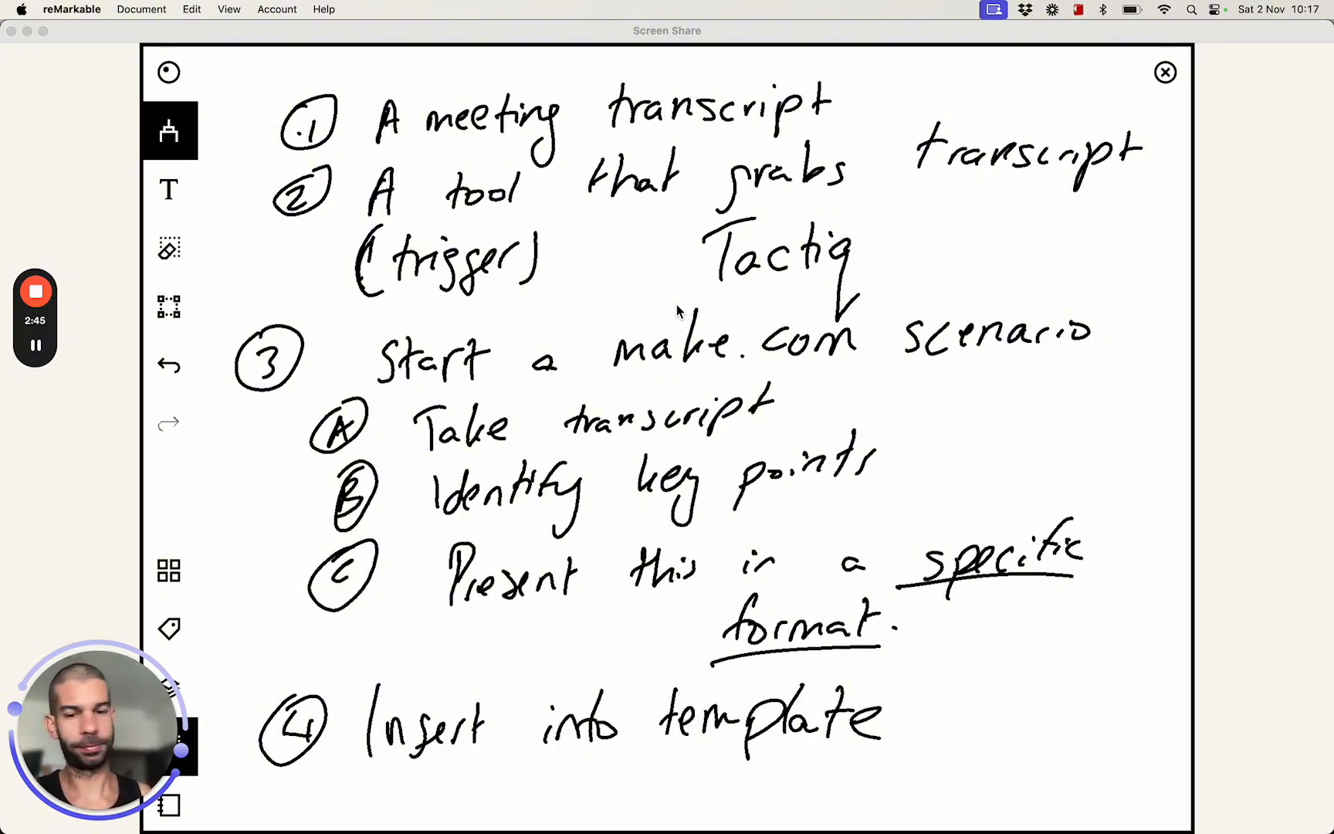
# Switch from the handwritten notes to the Chrome window and bring up a new Claude chat.
pyautogui.hotkey('ctrl', 'Up')
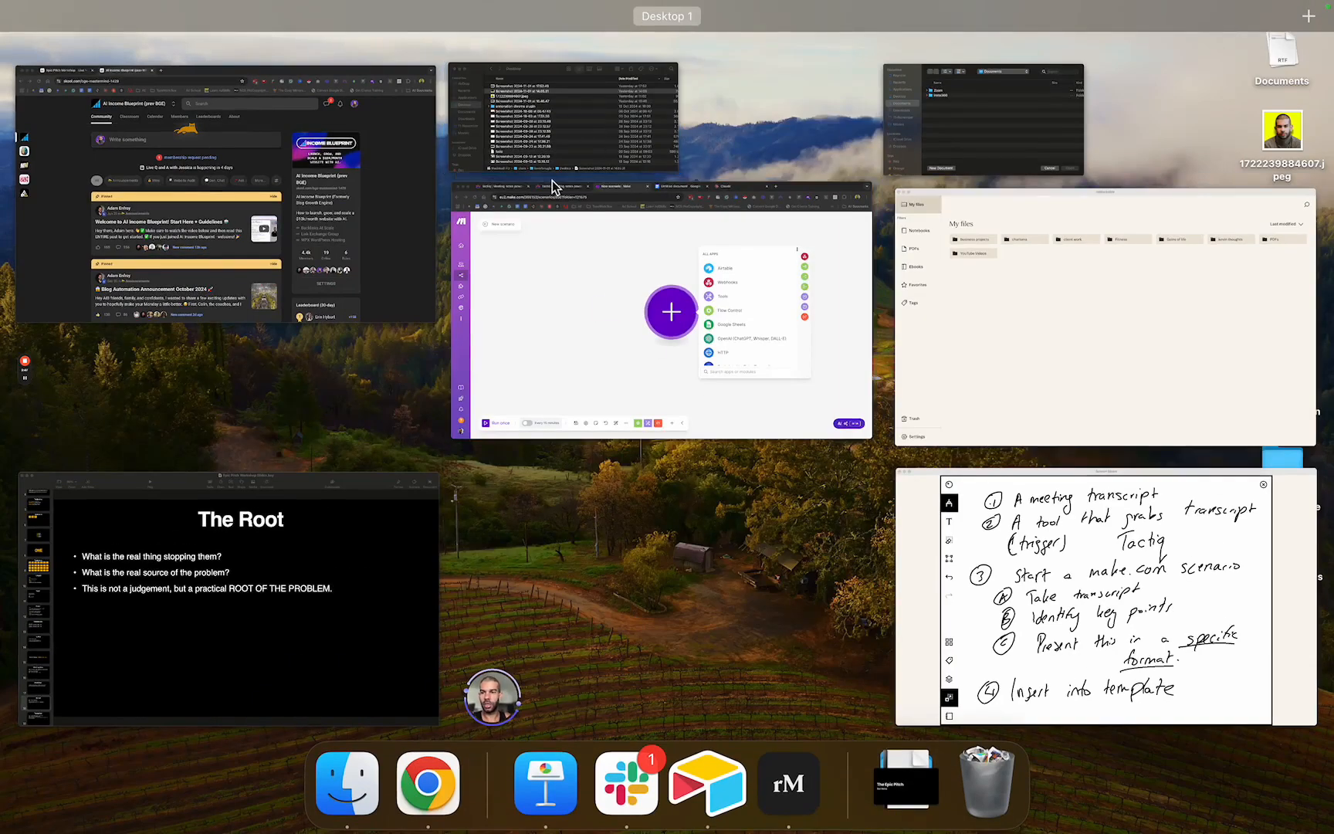
pyautogui.click(683, 394)
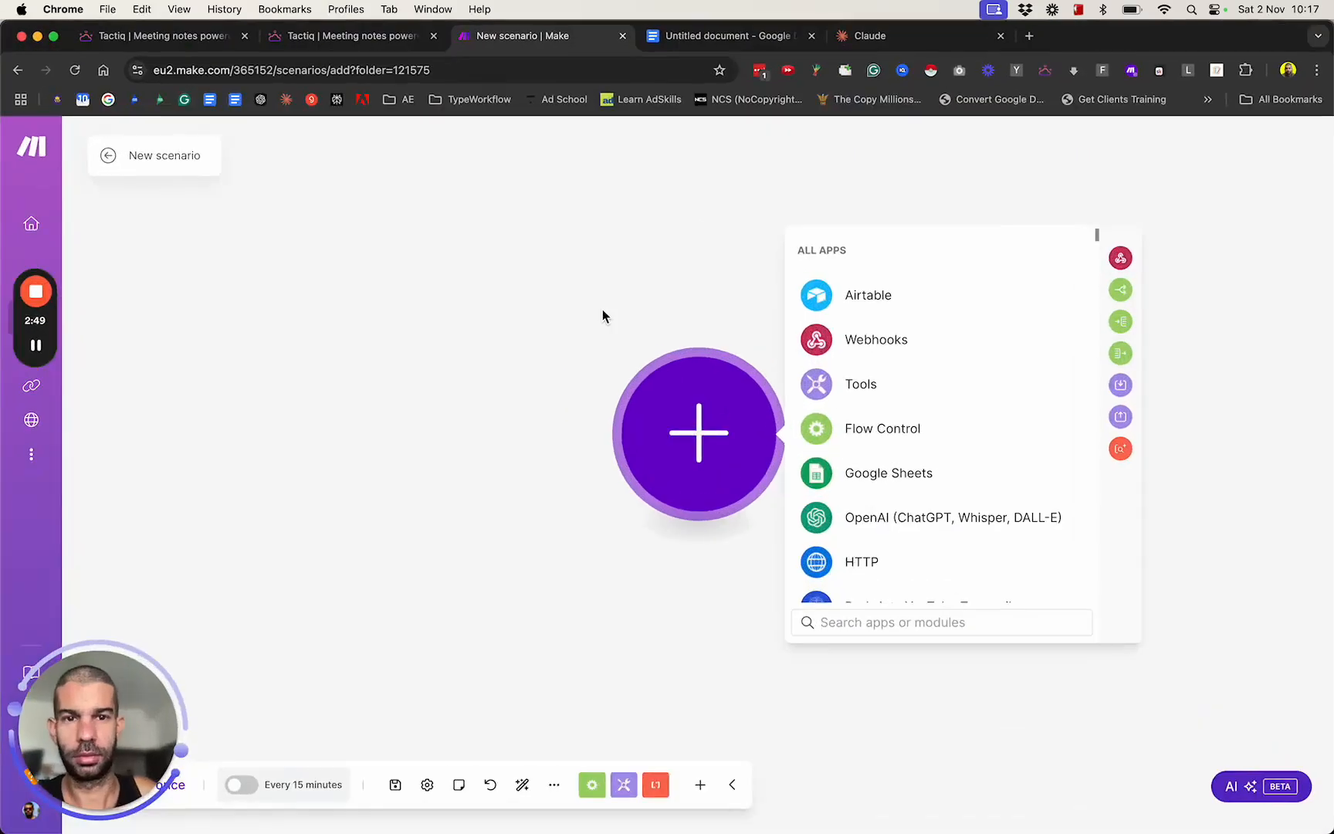
pyautogui.click(736, 43)
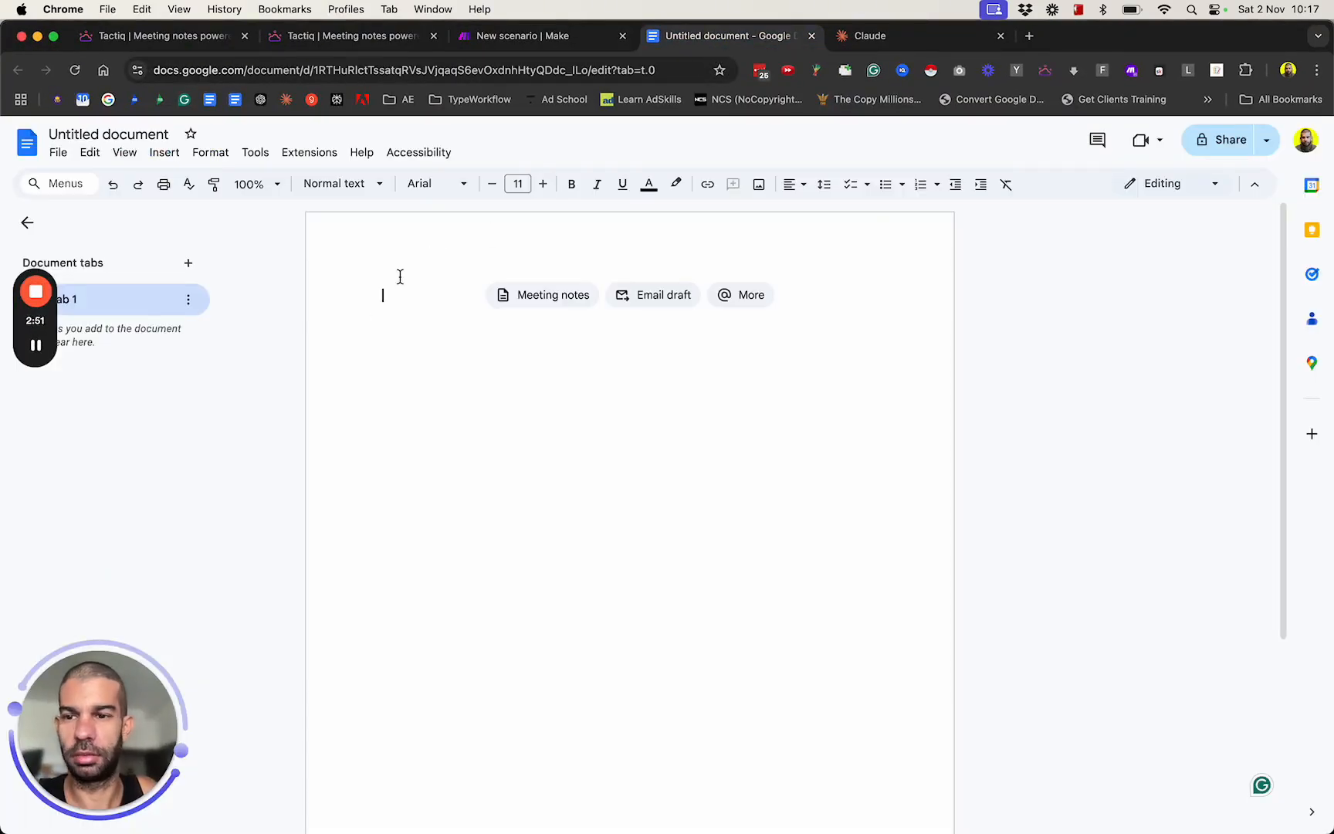
pyautogui.click(654, 295)
pyautogui.click(923, 31)
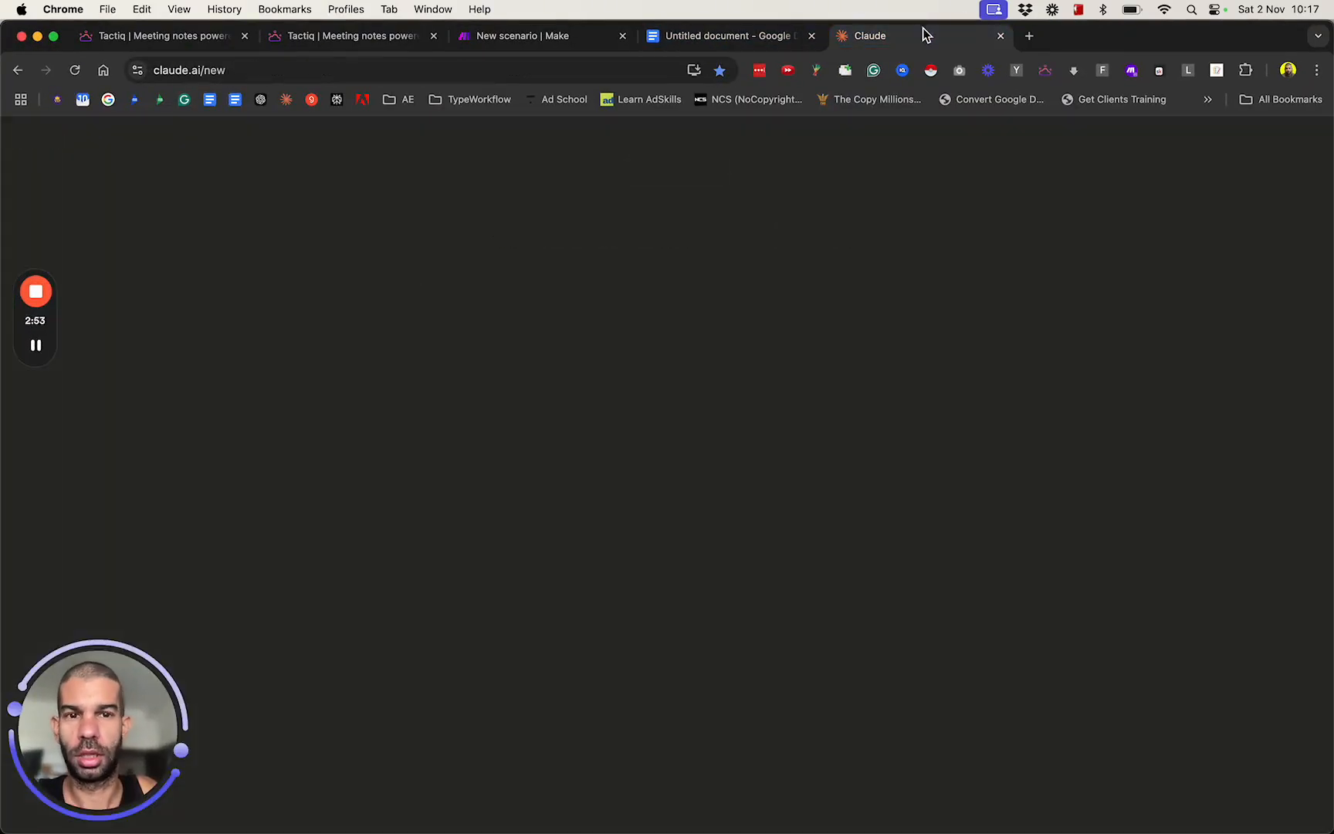
# Write "i want to build a template for a proposal system that will take variables and insert them into this template." in the Claude prompt.
pyautogui.click(524, 314)
pyautogui.write('i')
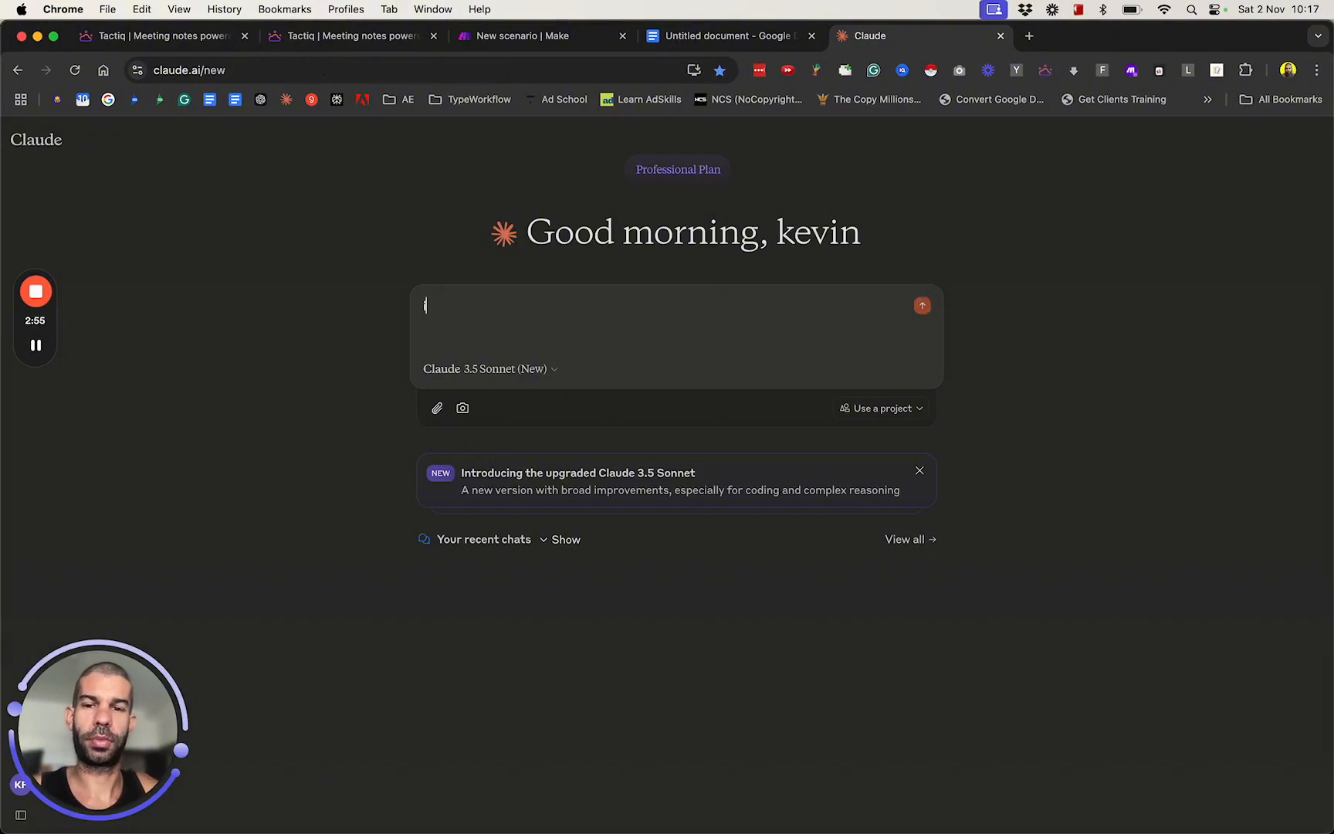
pyautogui.write(' want to build a goo')
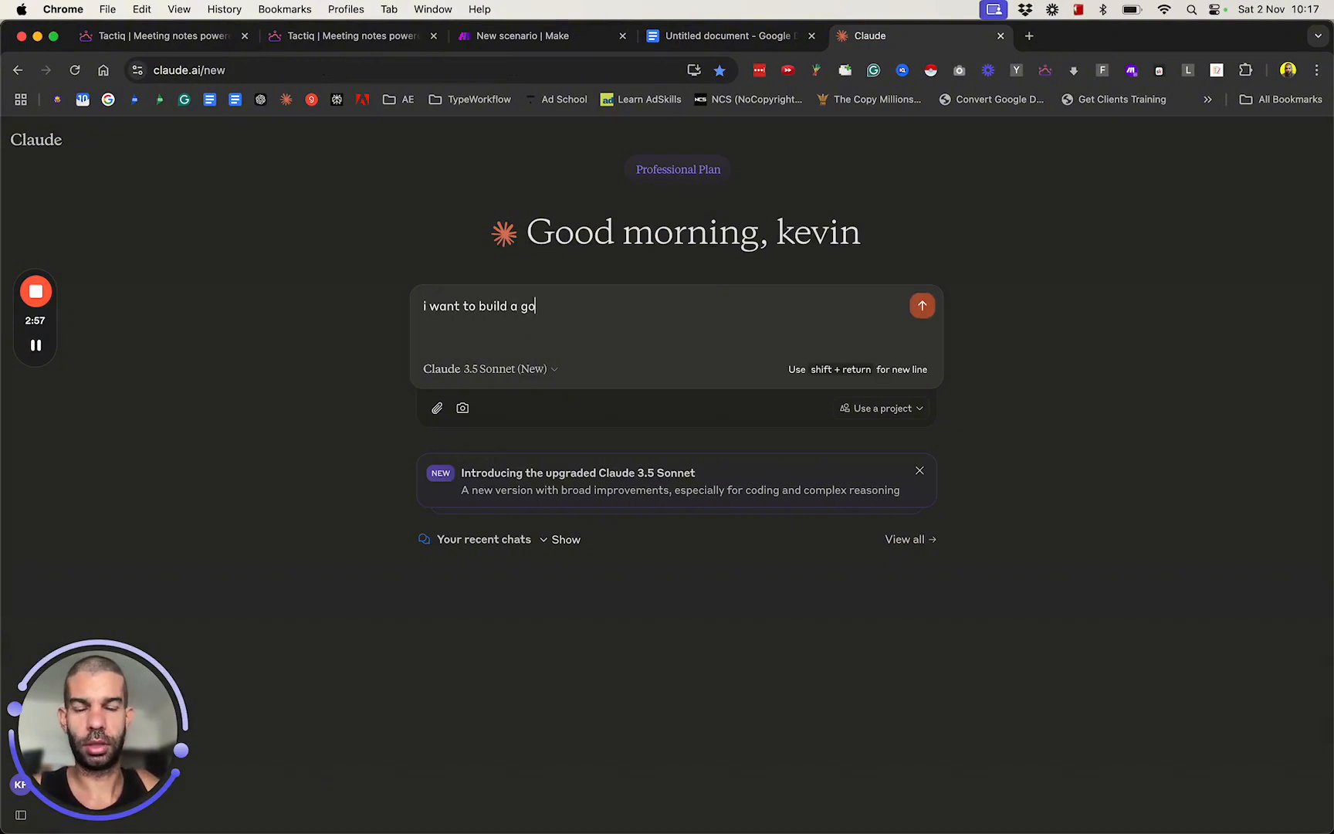
pyautogui.press('BackSpace')
pyautogui.press('BackSpace')
pyautogui.press('BackSpace')
pyautogui.write('mar')
pyautogui.press('BackSpace')
pyautogui.press('BackSpace')
pyautogui.press('BackSpace')
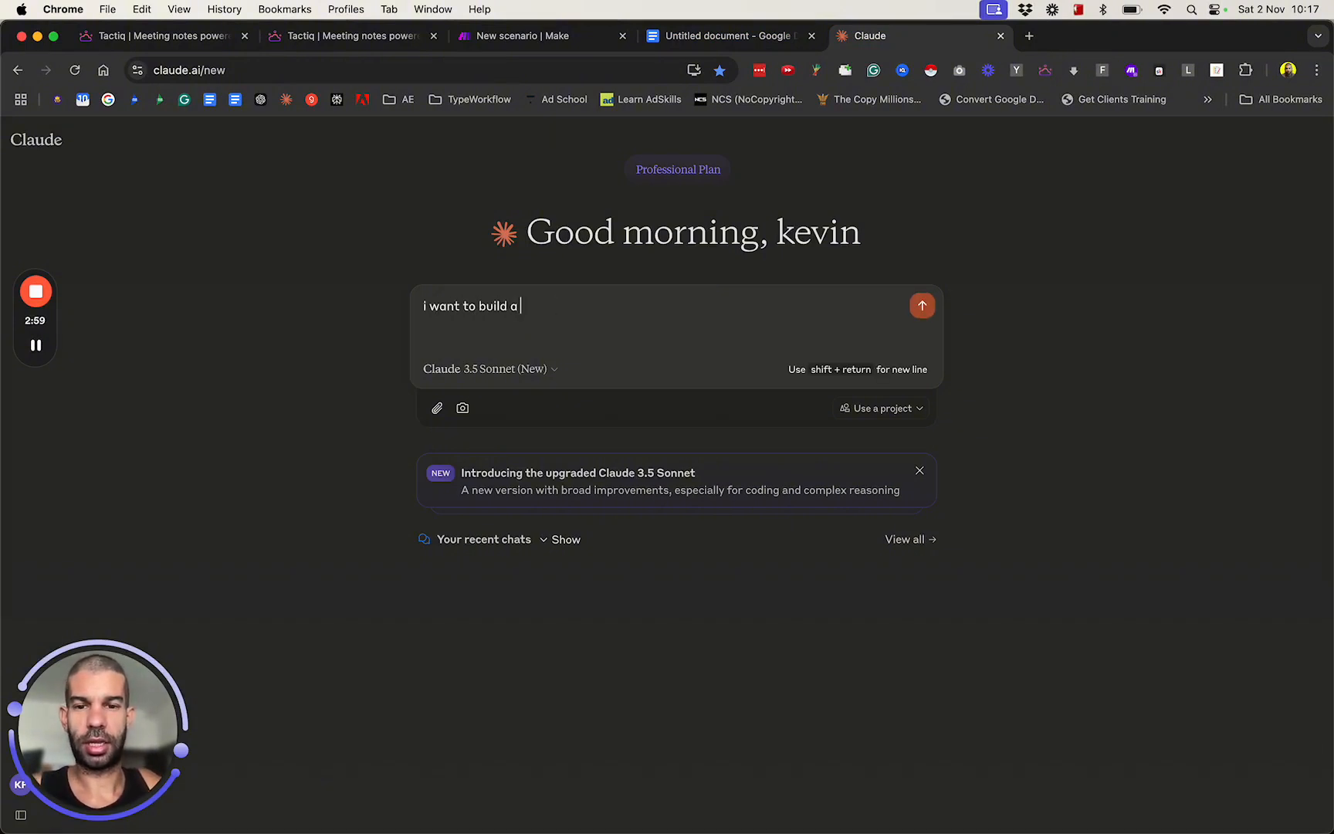
pyautogui.write('template t')
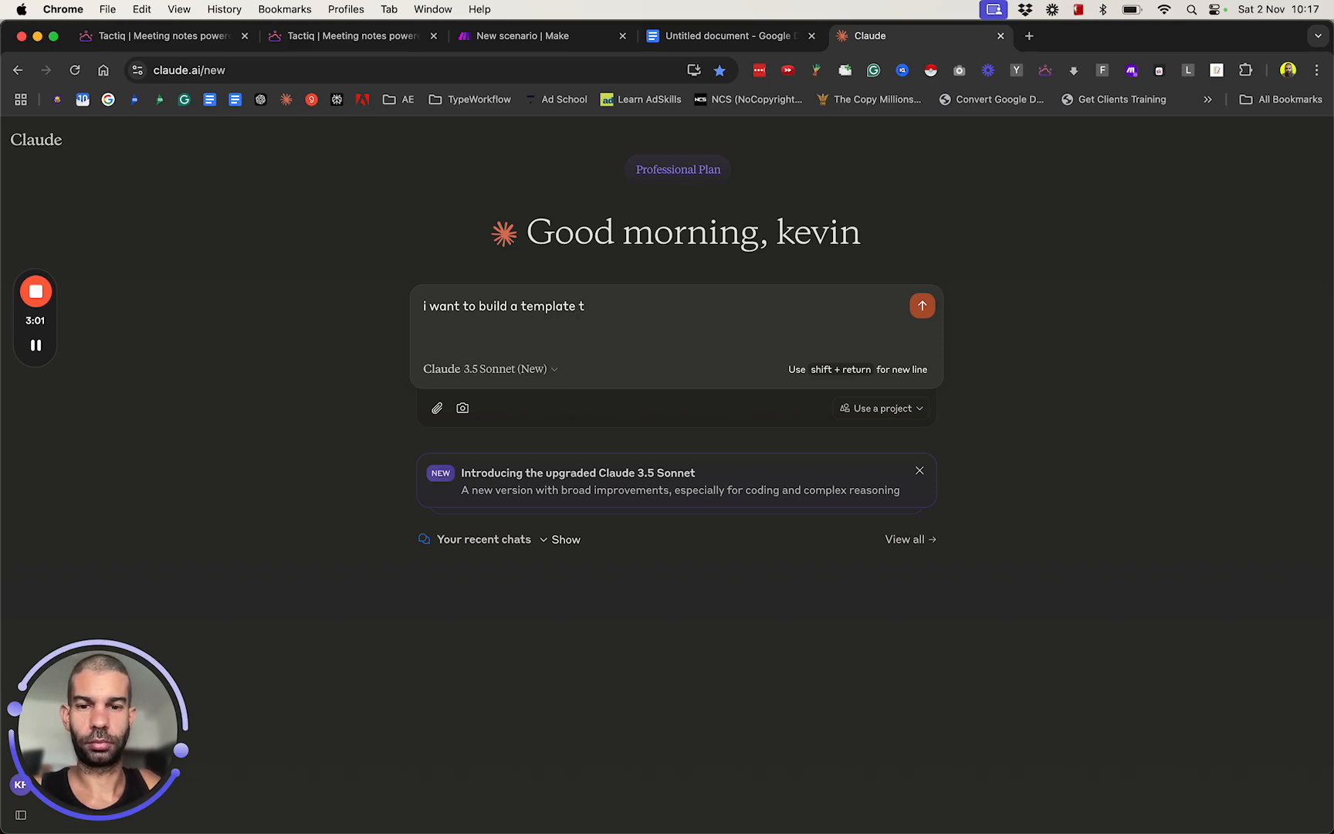
pyautogui.press('BackSpace')
pyautogui.write('for a propo')
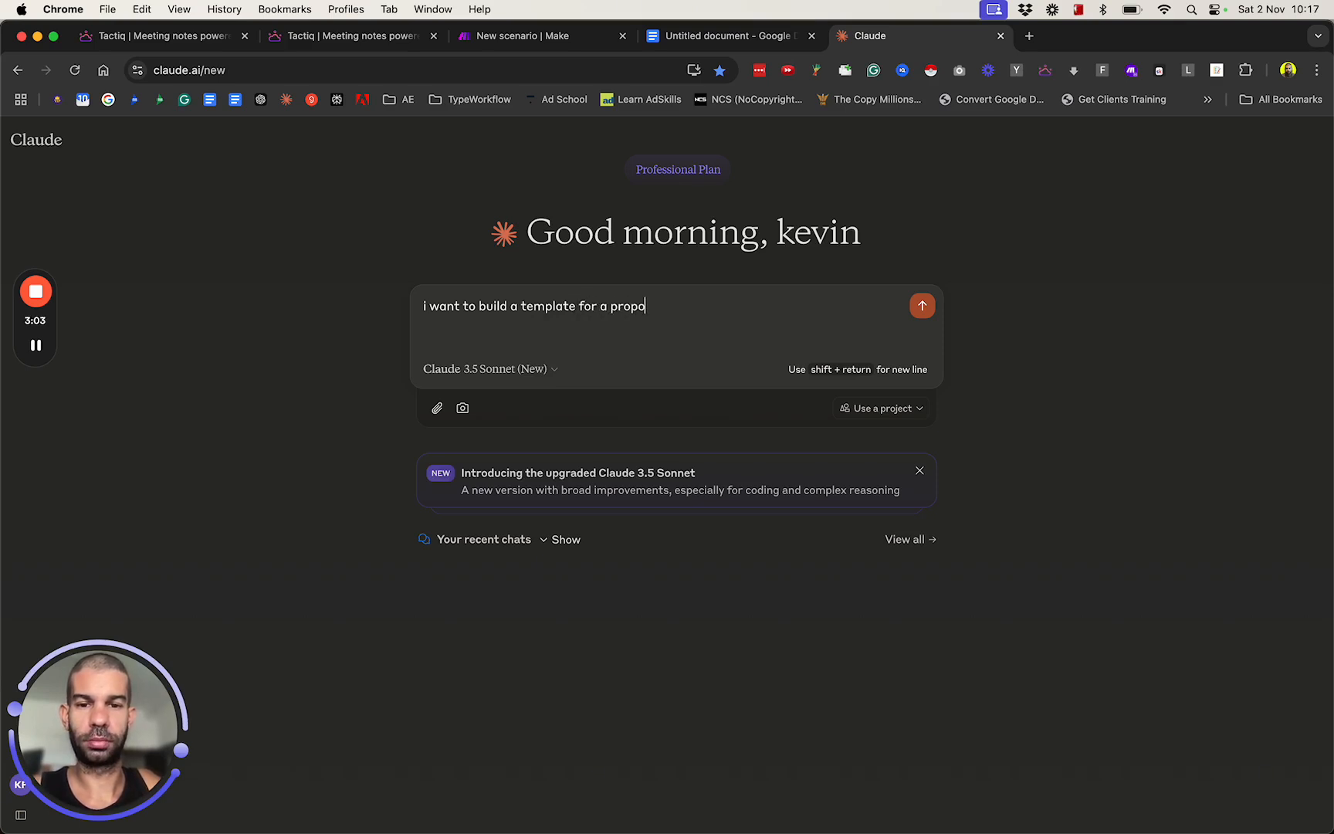
pyautogui.write('sal system that will tak')
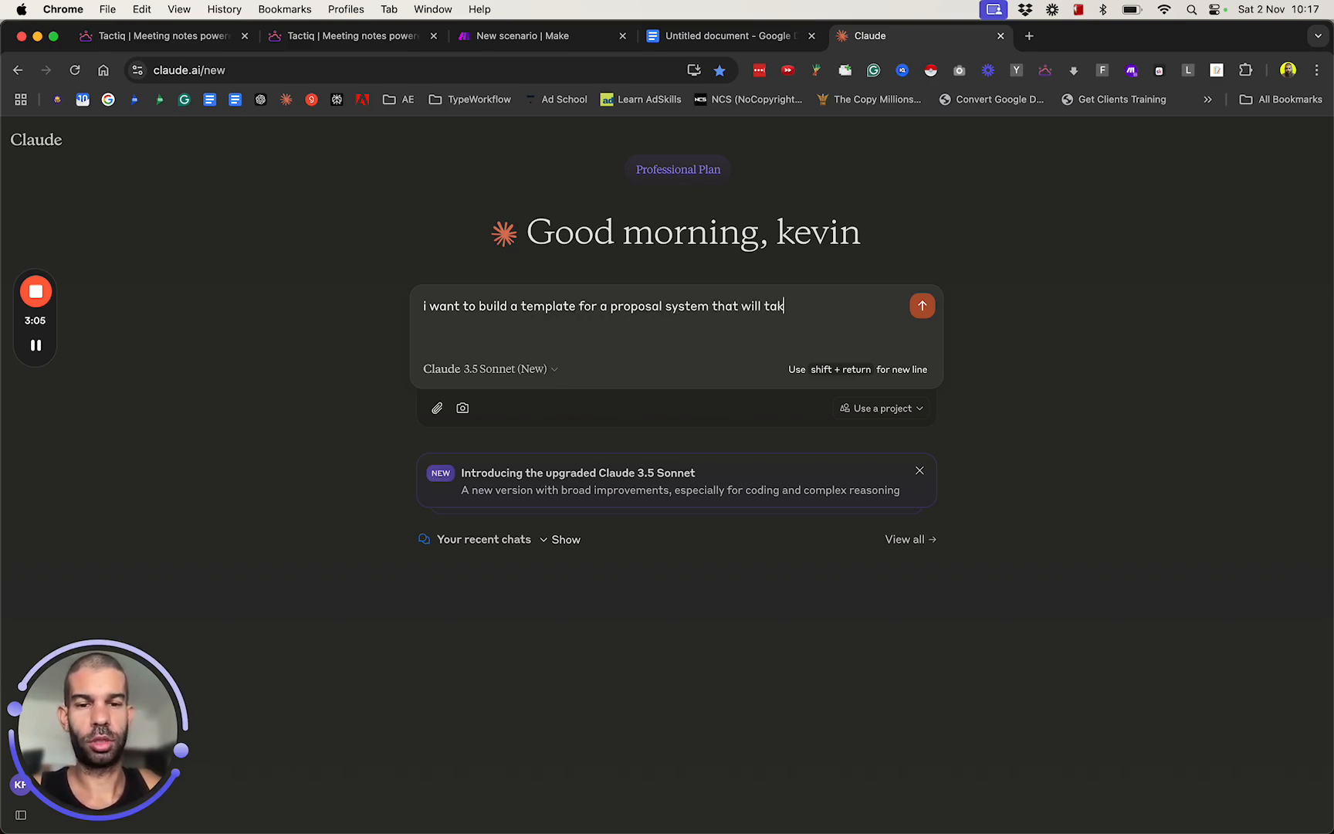
pyautogui.press('BackSpace')
pyautogui.press('BackSpace')
pyautogui.press('BackSpace')
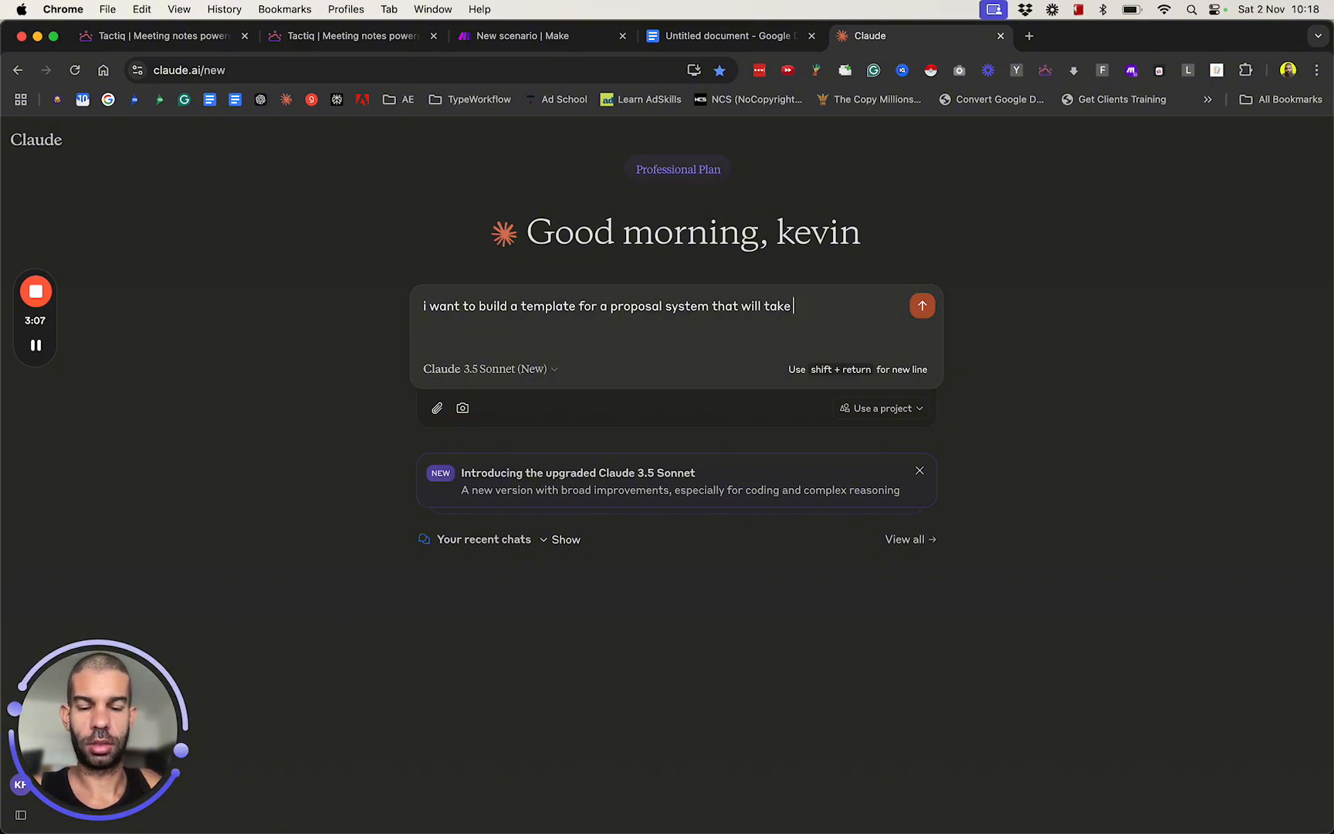
pyautogui.write('variables and ins')
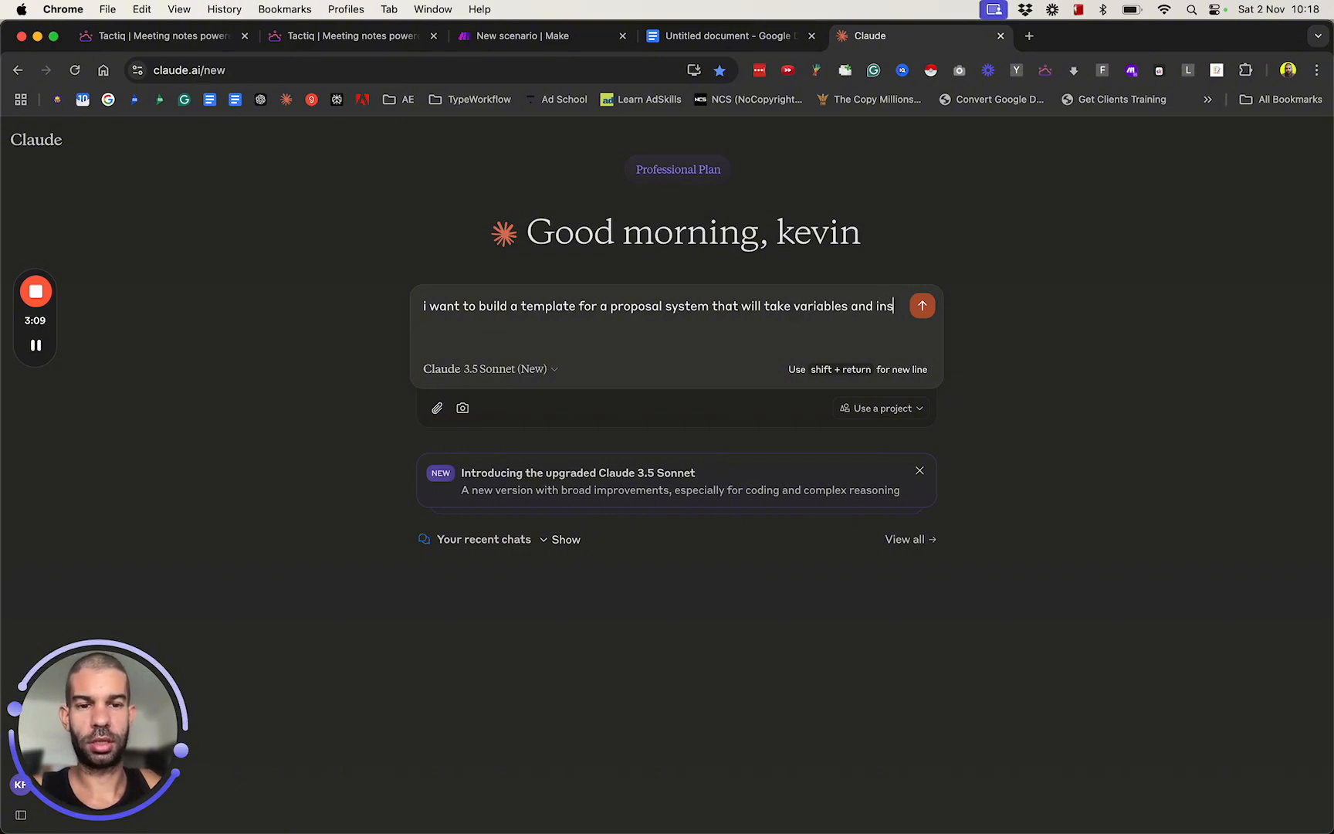
pyautogui.write('ert them into this templa')
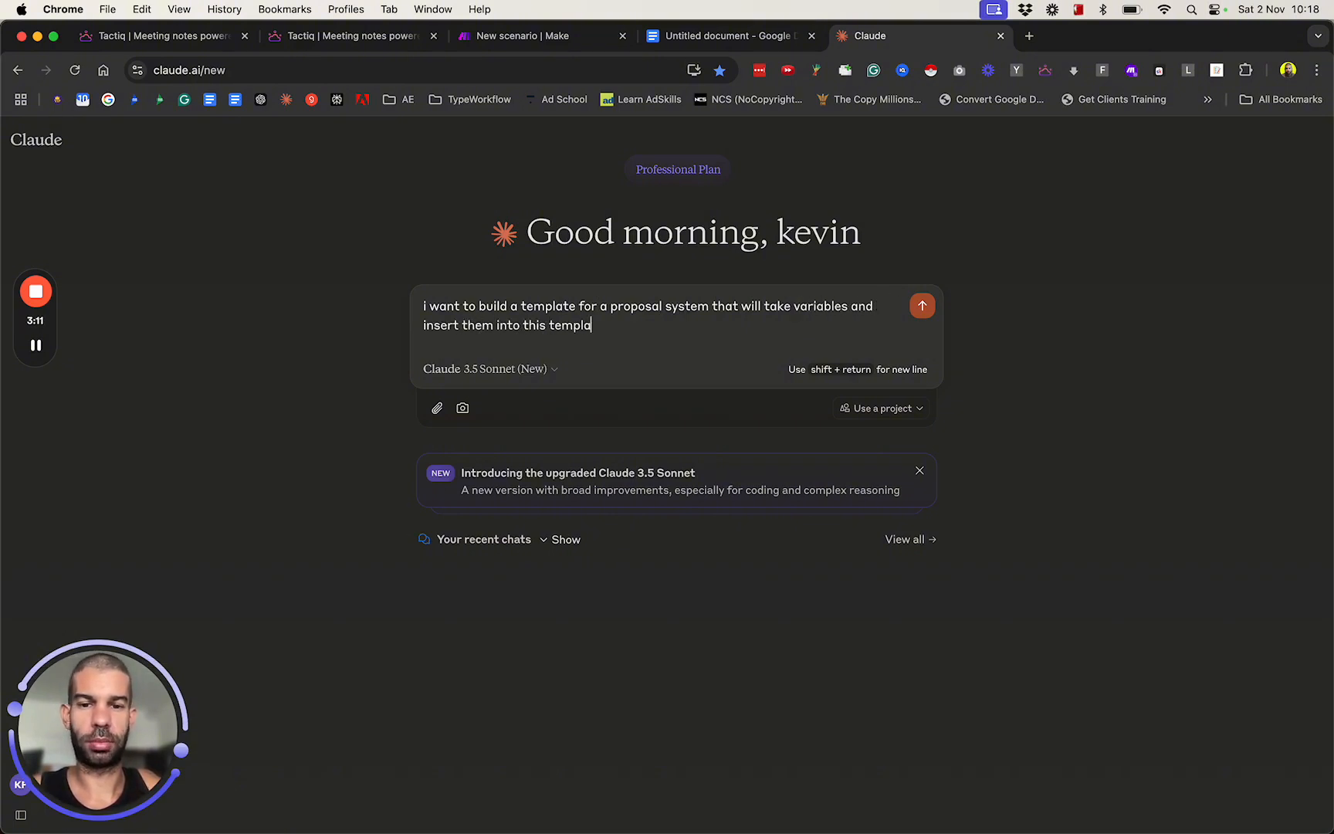
pyautogui.write('te. i run a')
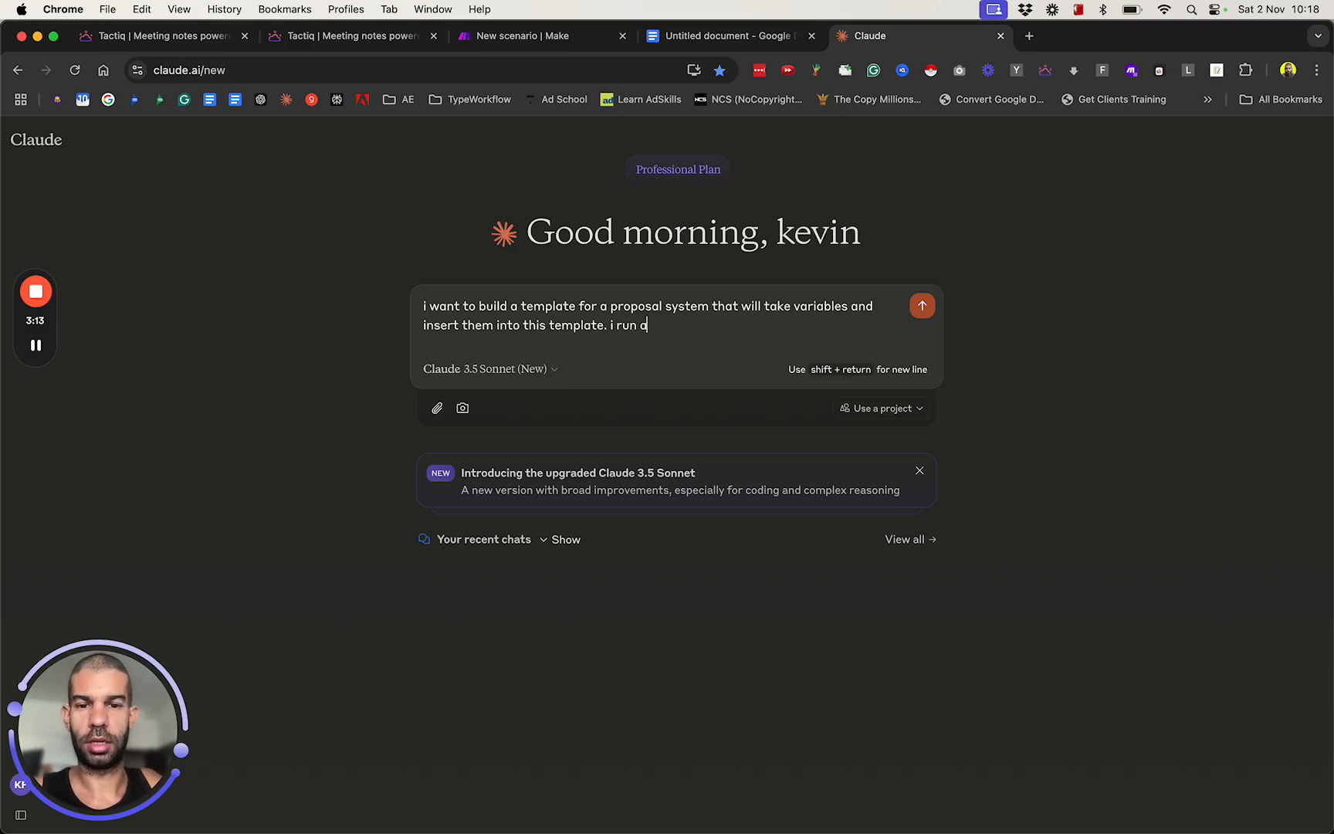
pyautogui.write('n AI automation agen')
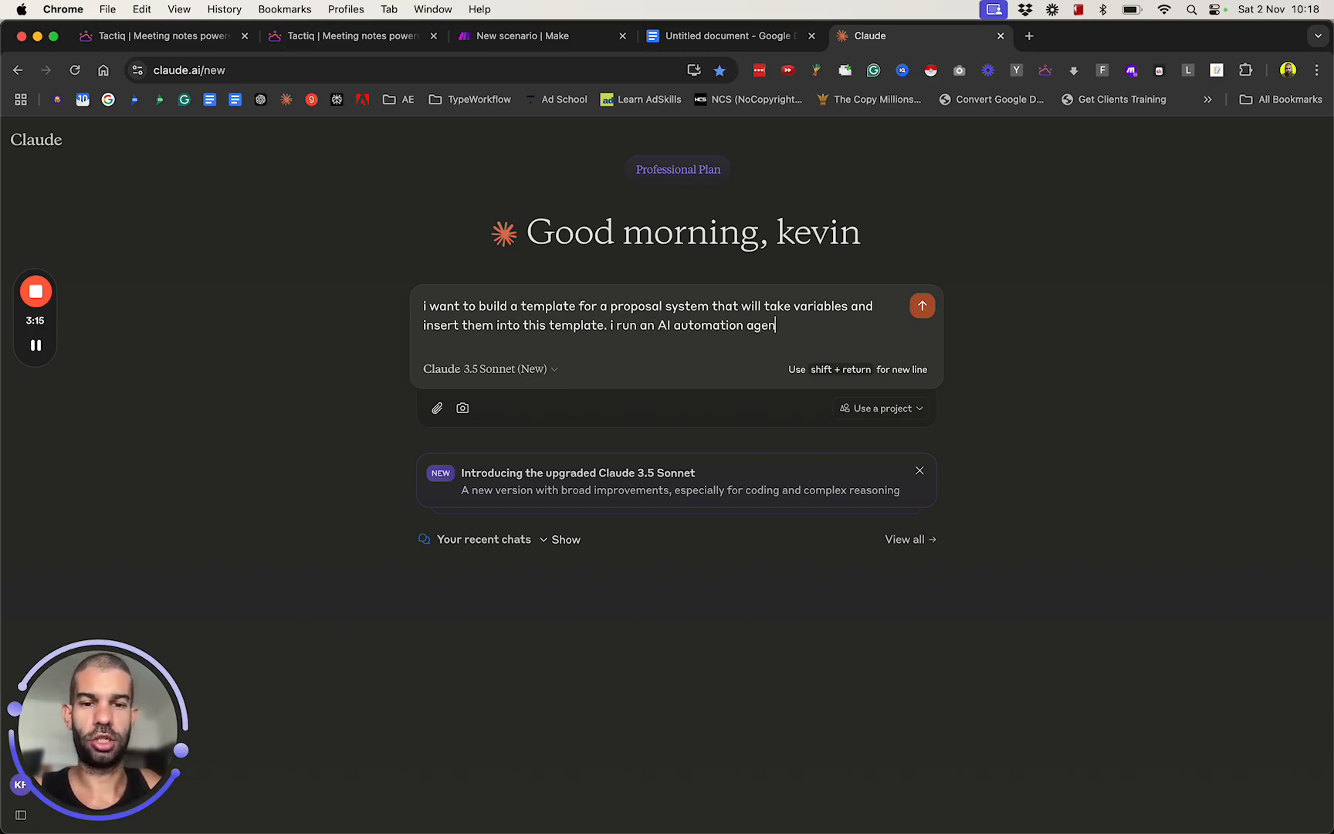
pyautogui.write('cy and')
# Add "i run an AI automation agency - which variables will be required?" to the prompt and send it.
pyautogui.press('BackSpace')
pyautogui.press('BackSpace')
pyautogui.press('BackSpace')
pyautogui.write('- which')
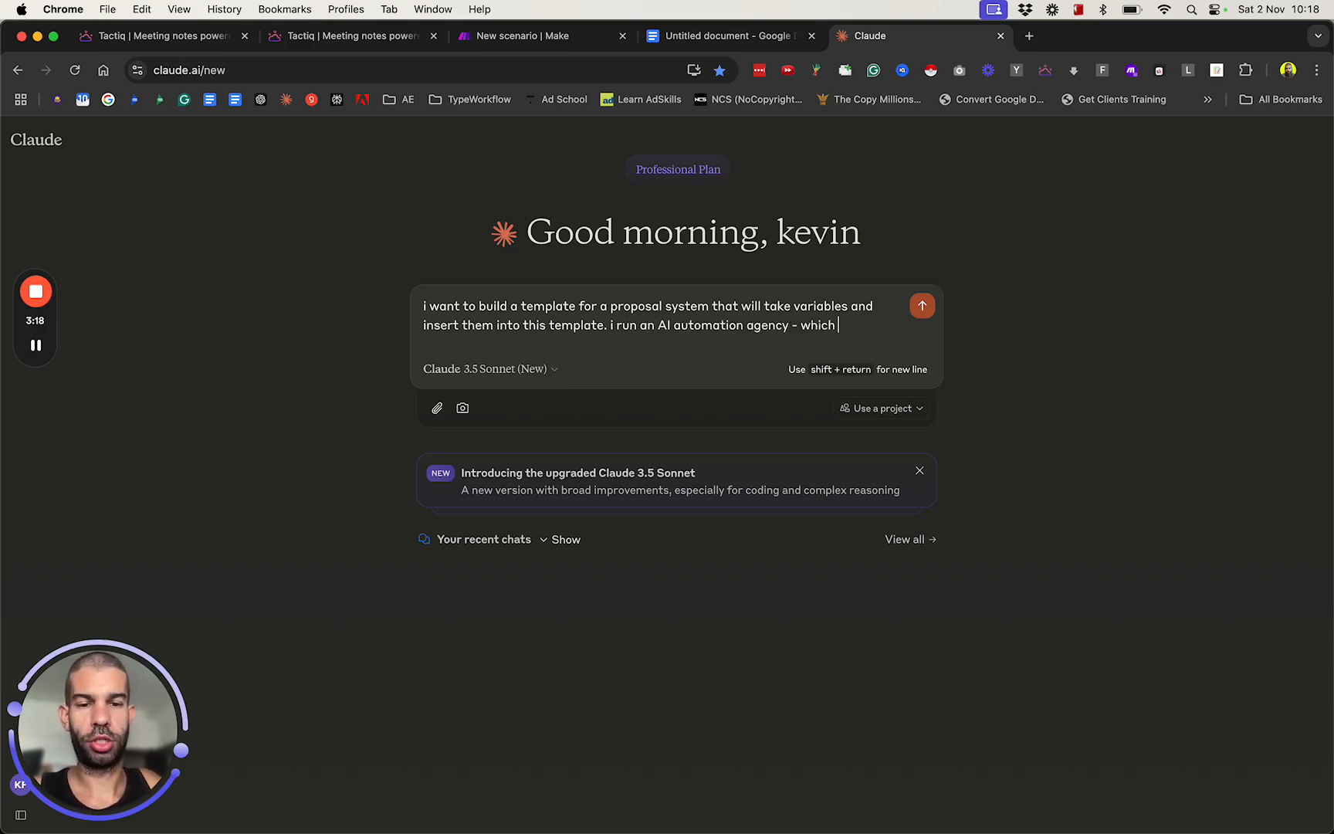
pyautogui.write(' variables wi')
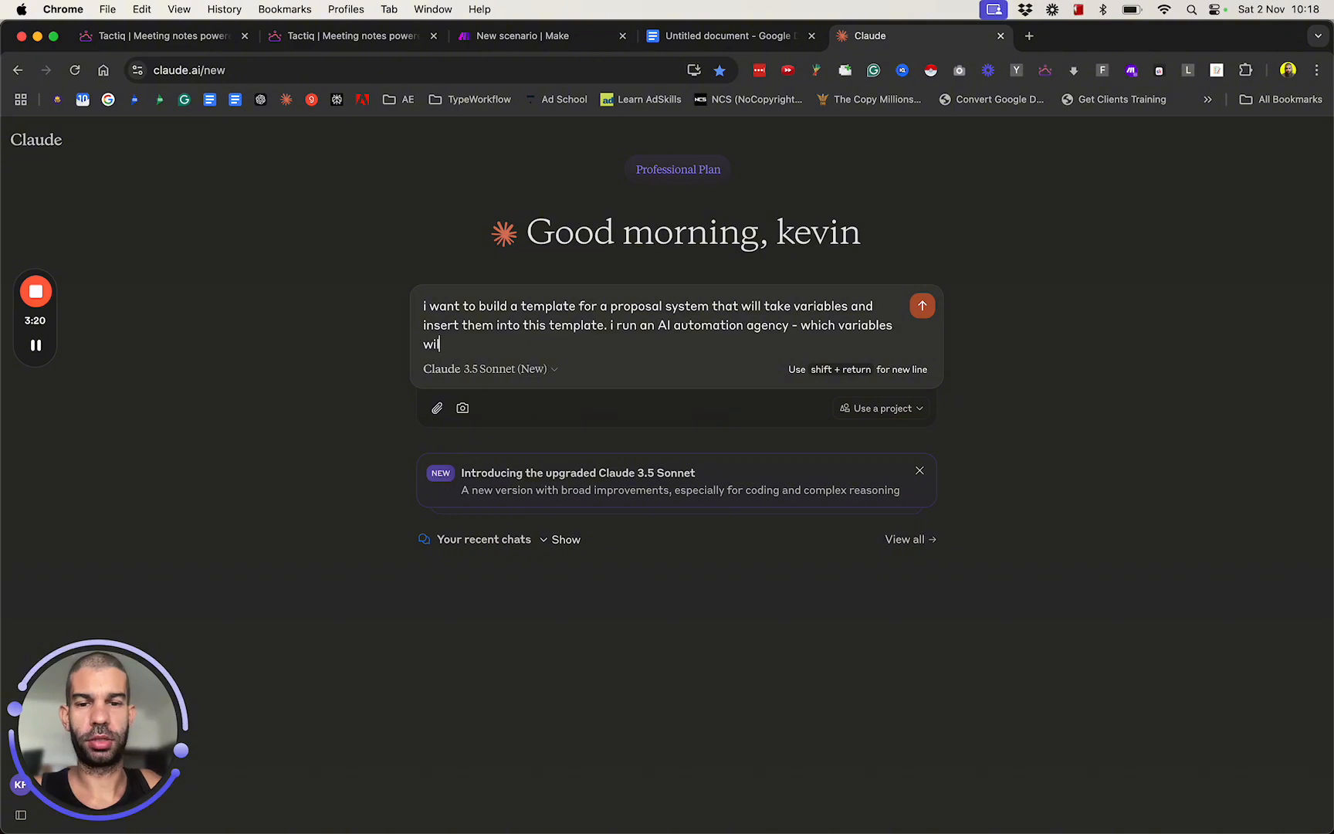
pyautogui.write('ll be required?')
pyautogui.press('Return')
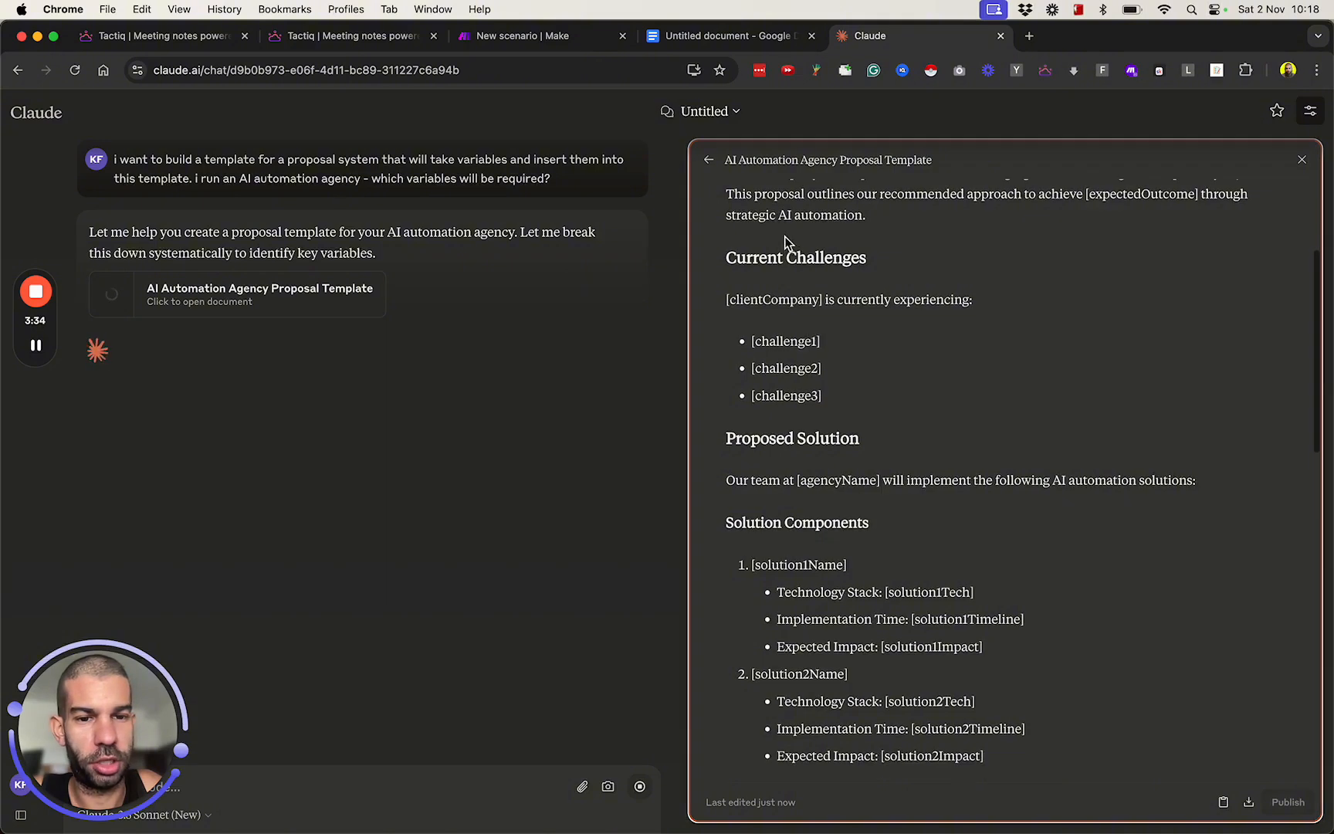
# Copy the Team section with its Key Personnel entries and the "Authorized by" signature block from the generated proposal template.
pyautogui.scroll(-3, 797, 335)
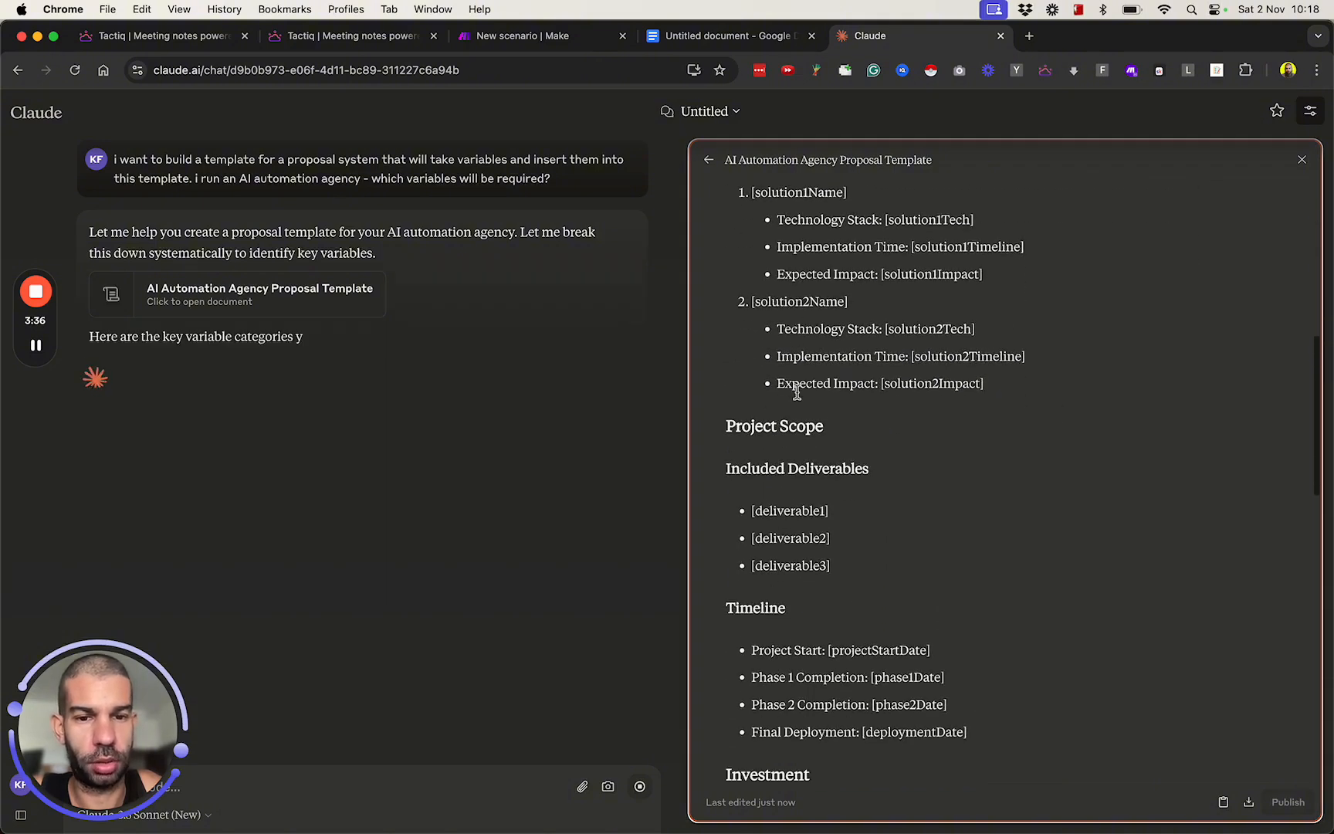
pyautogui.scroll(-2, 797, 392)
pyautogui.scroll(-3, 796, 371)
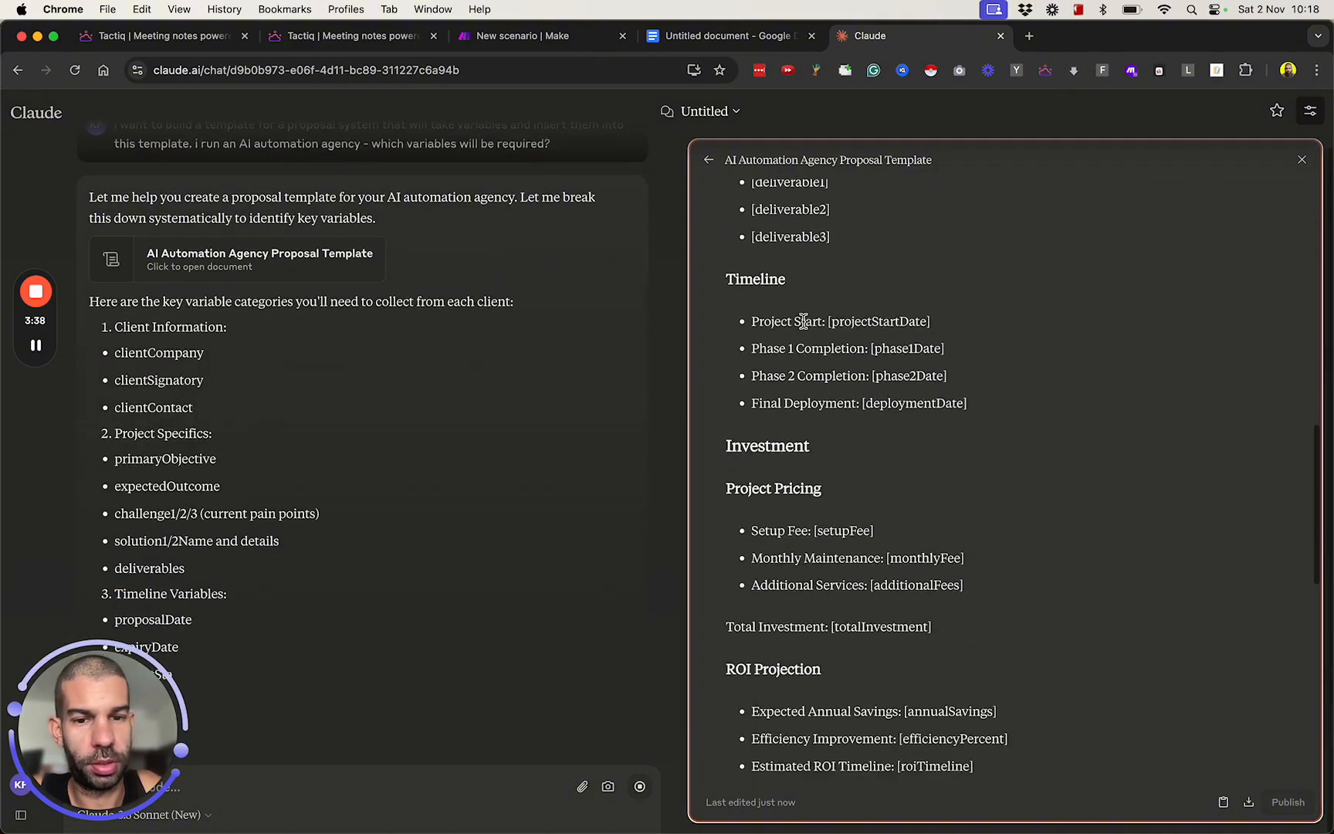
pyautogui.scroll(-5, 802, 324)
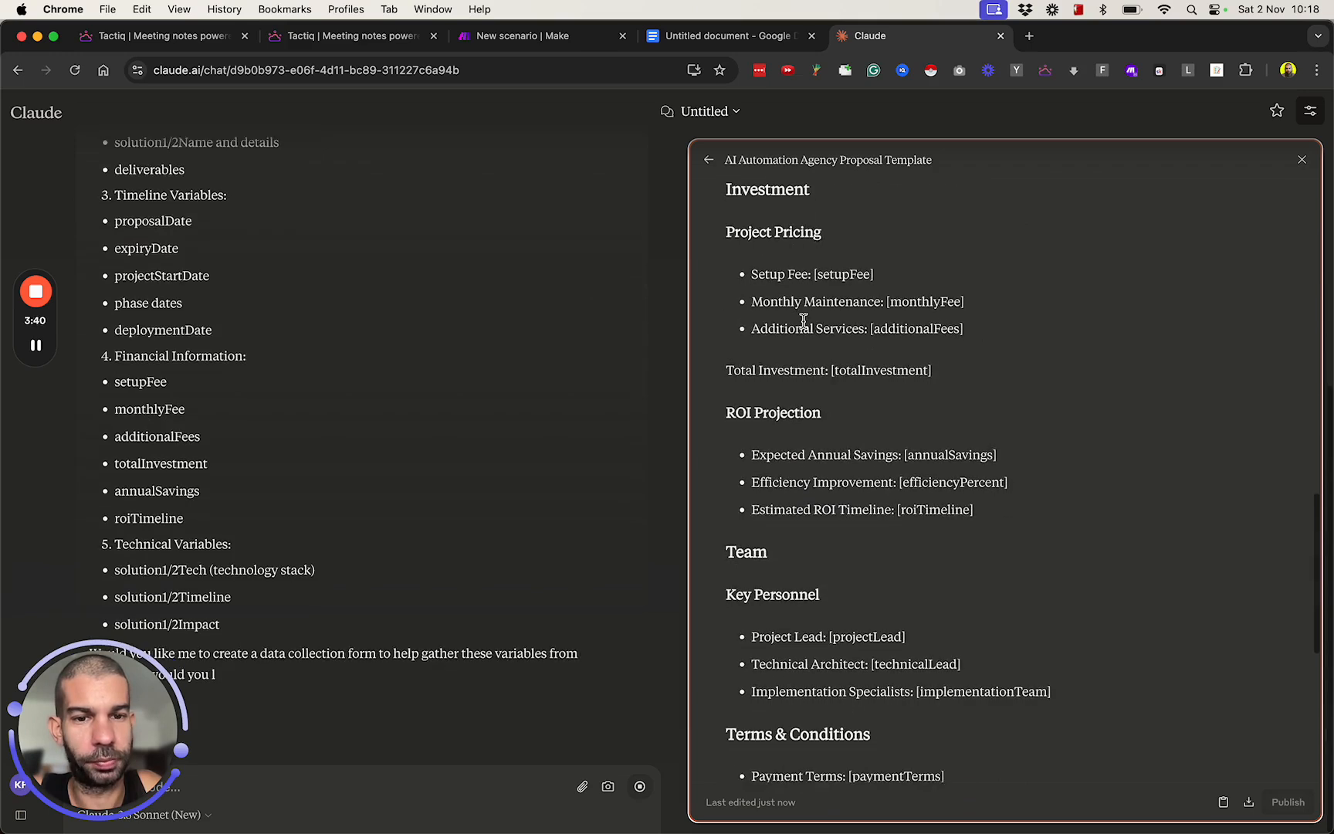
pyautogui.scroll(-2, 803, 320)
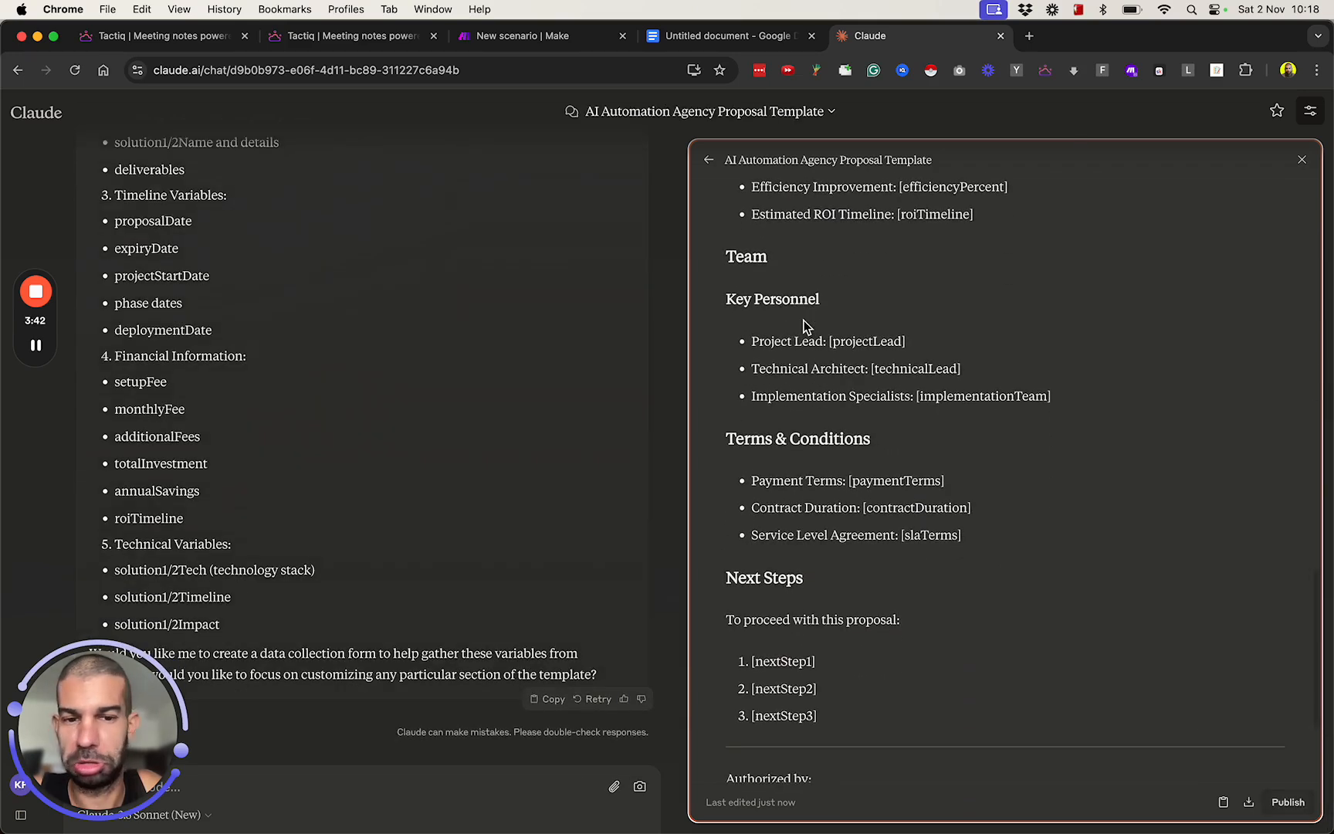
pyautogui.scroll(2, 831, 371)
pyautogui.moveTo(710, 317); pyautogui.dragTo(847, 411)
pyautogui.scroll(-3, 1002, 572)
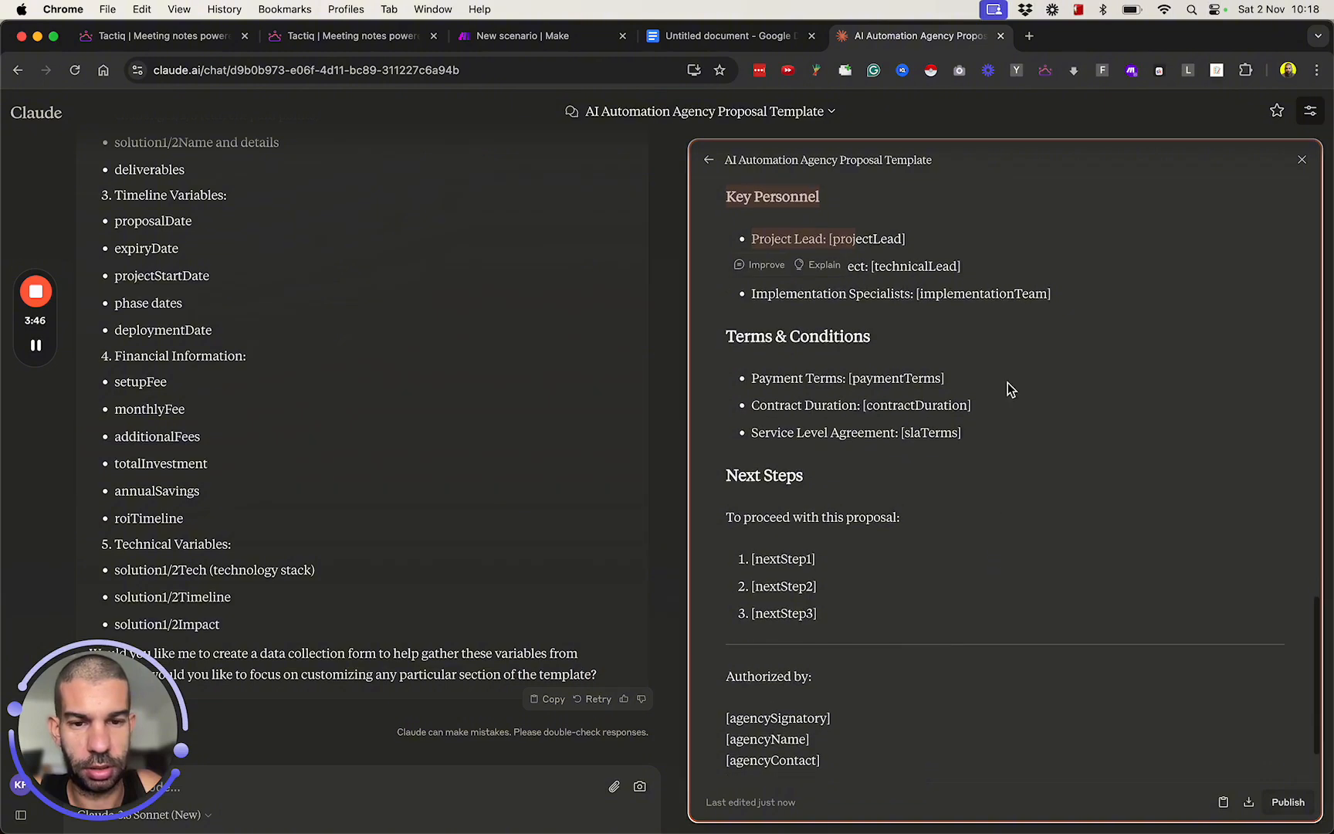
pyautogui.keyDown('shift'); pyautogui.click(1065, 299); pyautogui.keyUp('shift')
pyautogui.scroll(-2, 1051, 285)
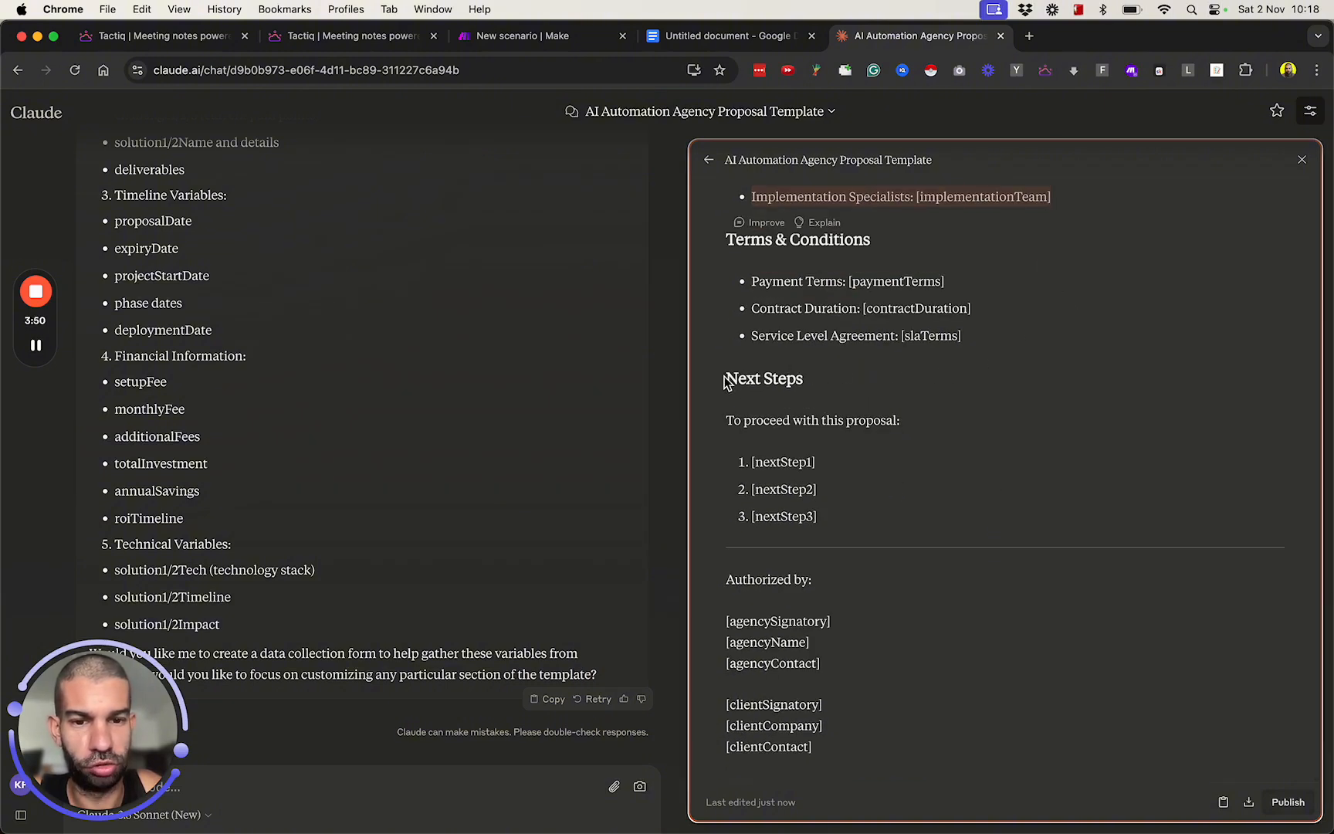
pyautogui.moveTo(732, 388); pyautogui.dragTo(814, 531)
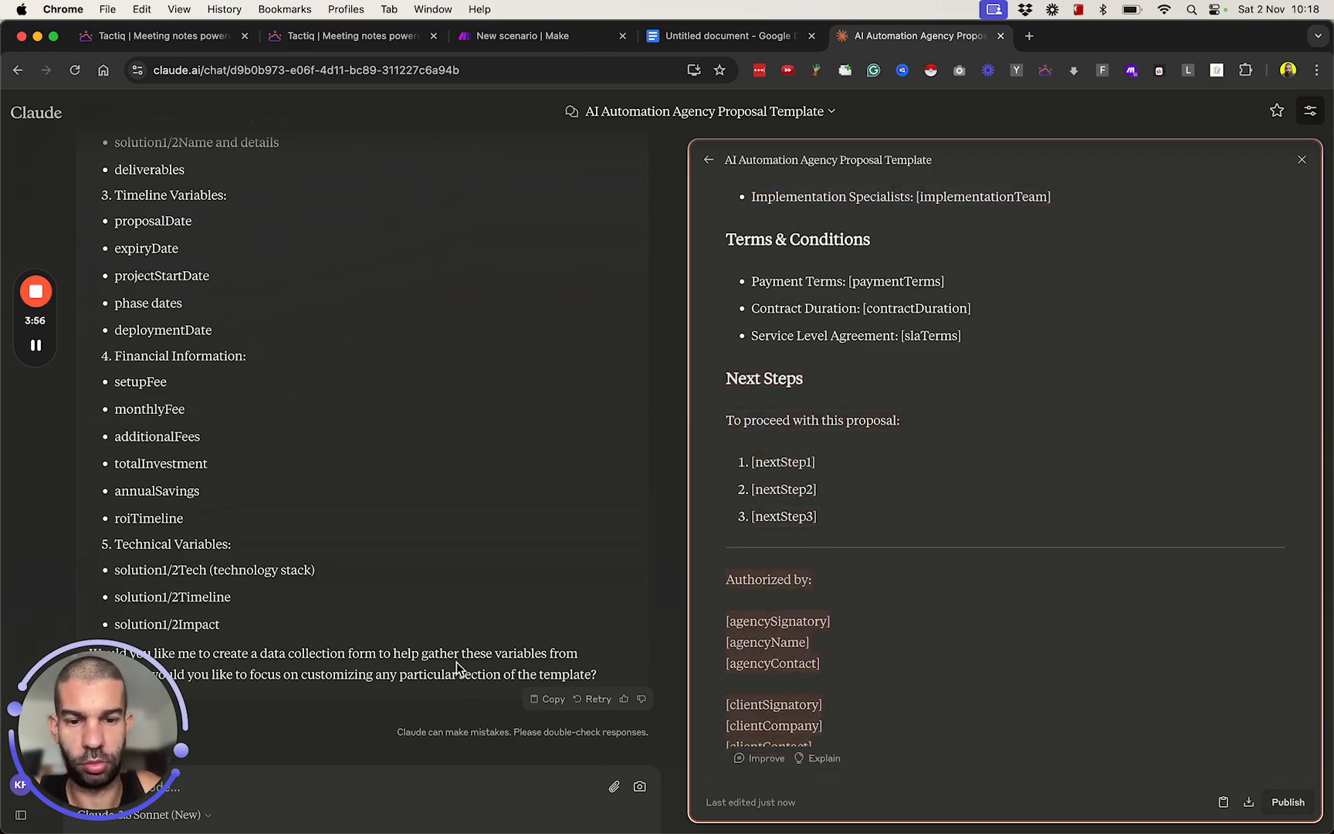
# Ask Claude "let's just remove", followed by the copied "Authorized by" block, "and", and the copied Team section, and send the request.
pyautogui.click(261, 768)
pyautogui.write('letls')
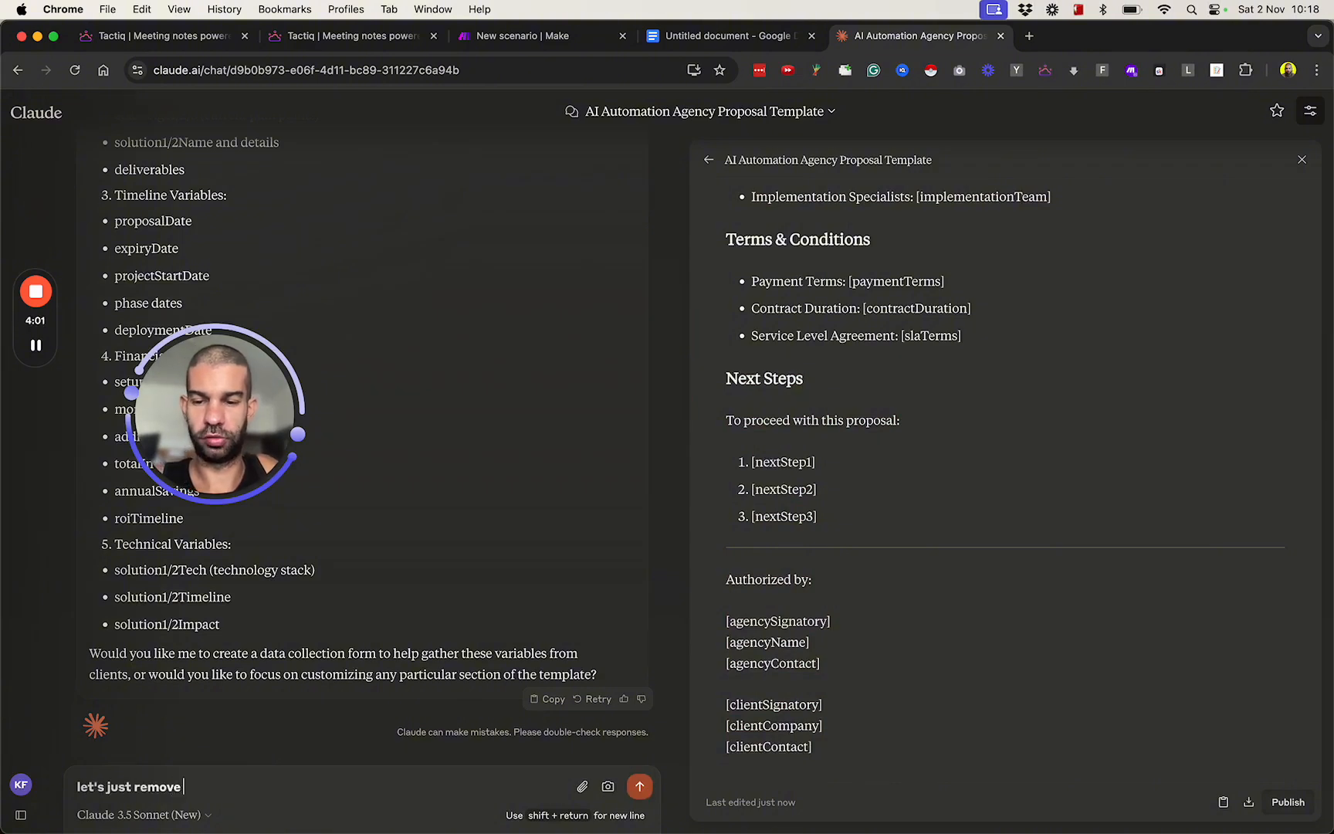
pyautogui.write('Authorized by: [agencySignatory] [agencyName] [agencyContact] [clientSignatory] [clientCompany] [clientContact]')
pyautogui.write('and')
pyautogui.hotkey('shift', 'Return')
pyautogui.hotkey('shift', 'Return')
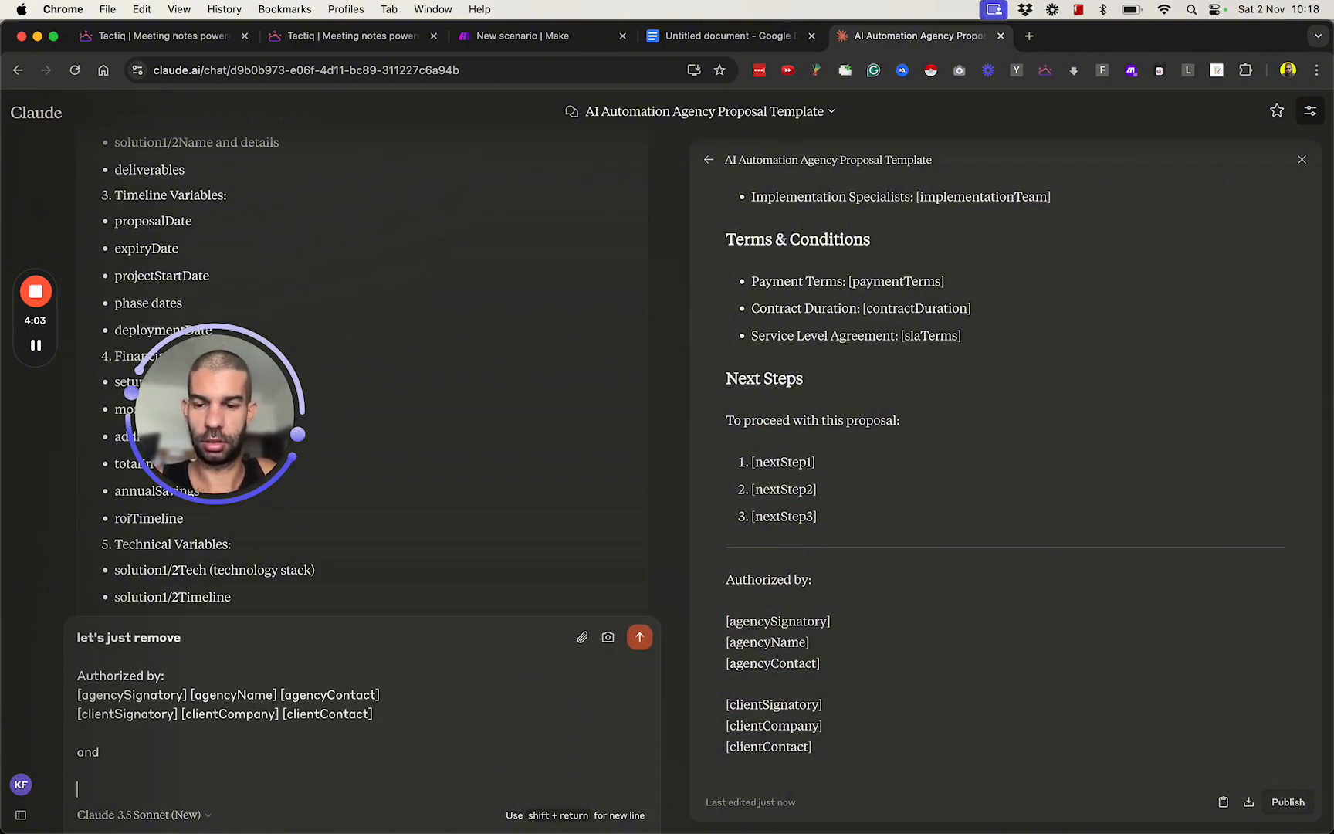
pyautogui.press('shift+super+v')
pyautogui.press('shift+super+v')
pyautogui.press('Return')
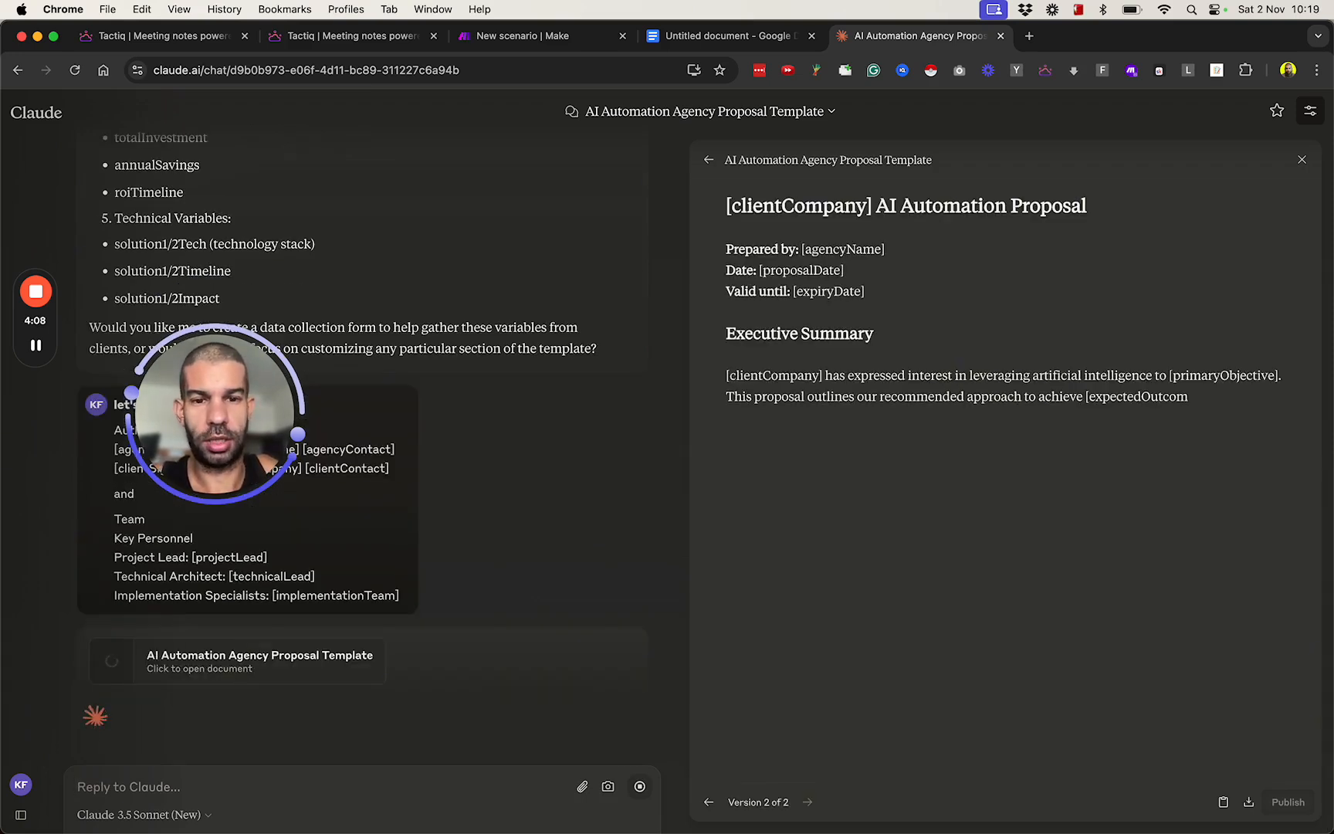
# Send Claude the request "instead of having variables in a square bracket, i want them between {{ and }}.".
pyautogui.write('g')
pyautogui.press('BackSpace')
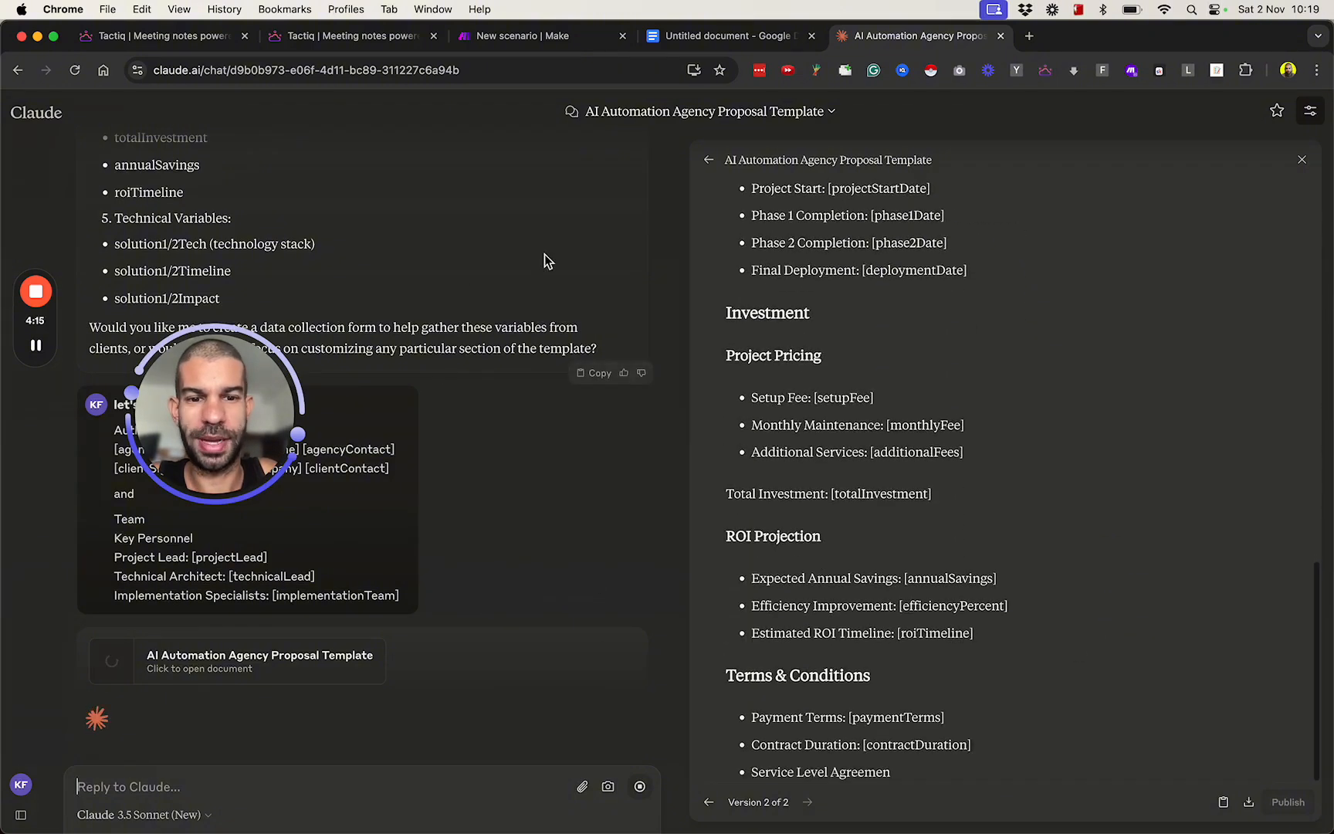
pyautogui.write('iin')
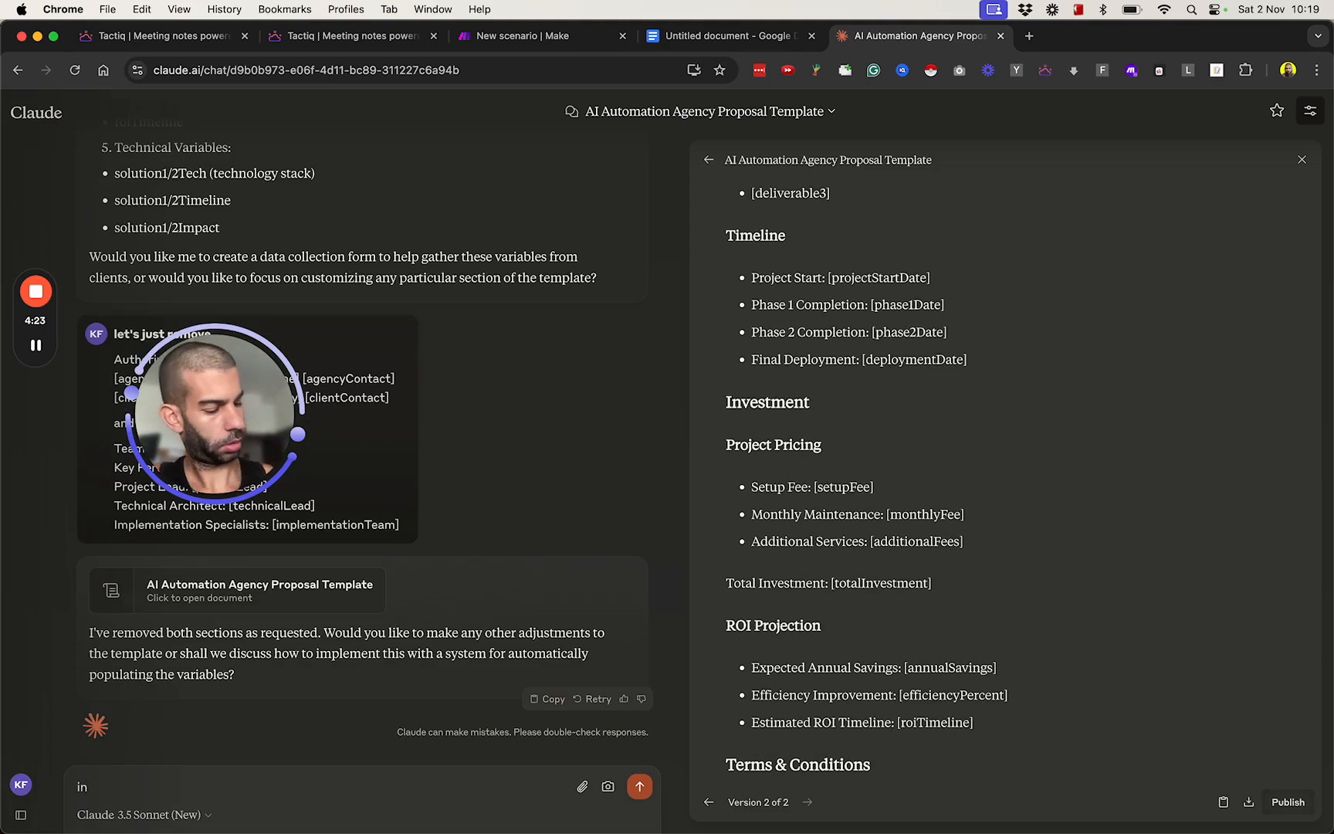
pyautogui.write('tead of having variables in a square bracket, i want them')
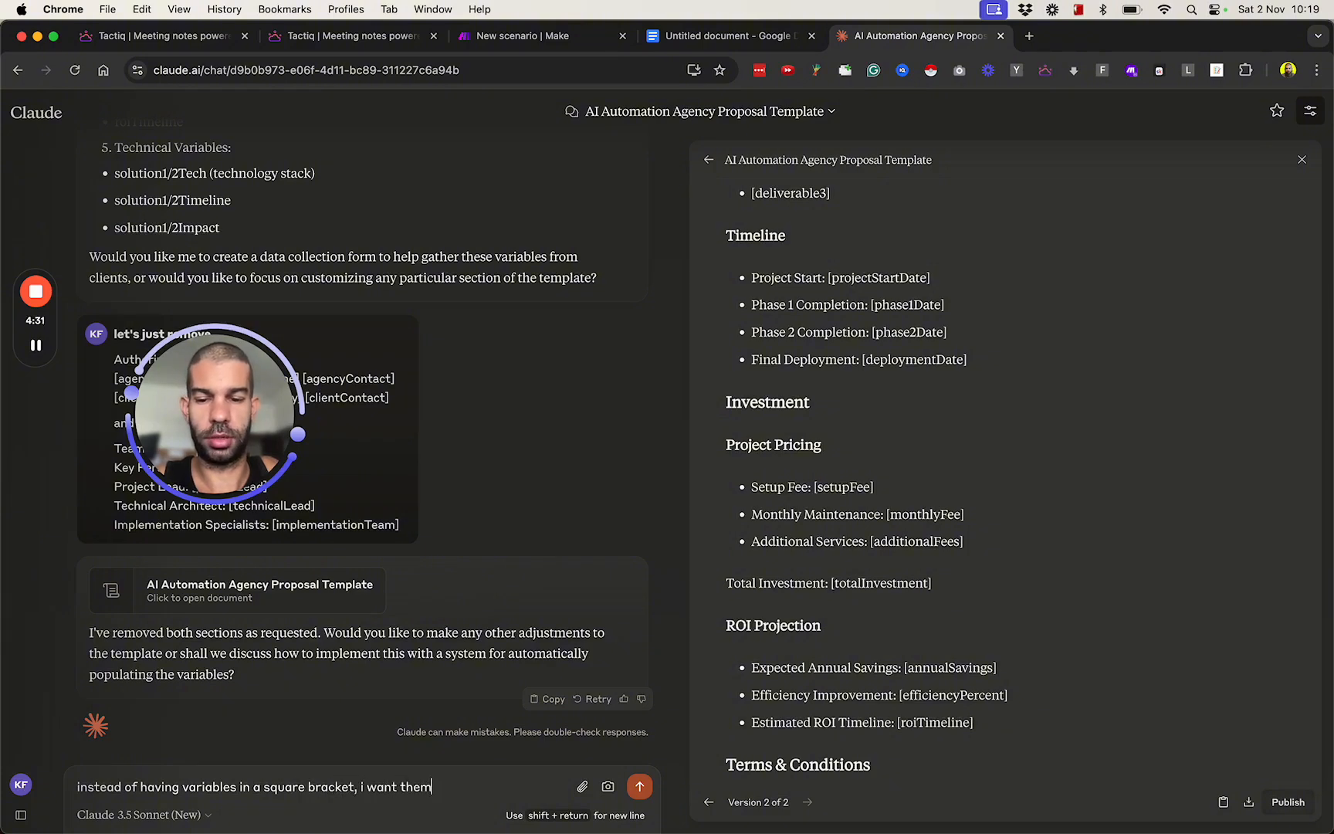
pyautogui.write('ween {{ and }}.')
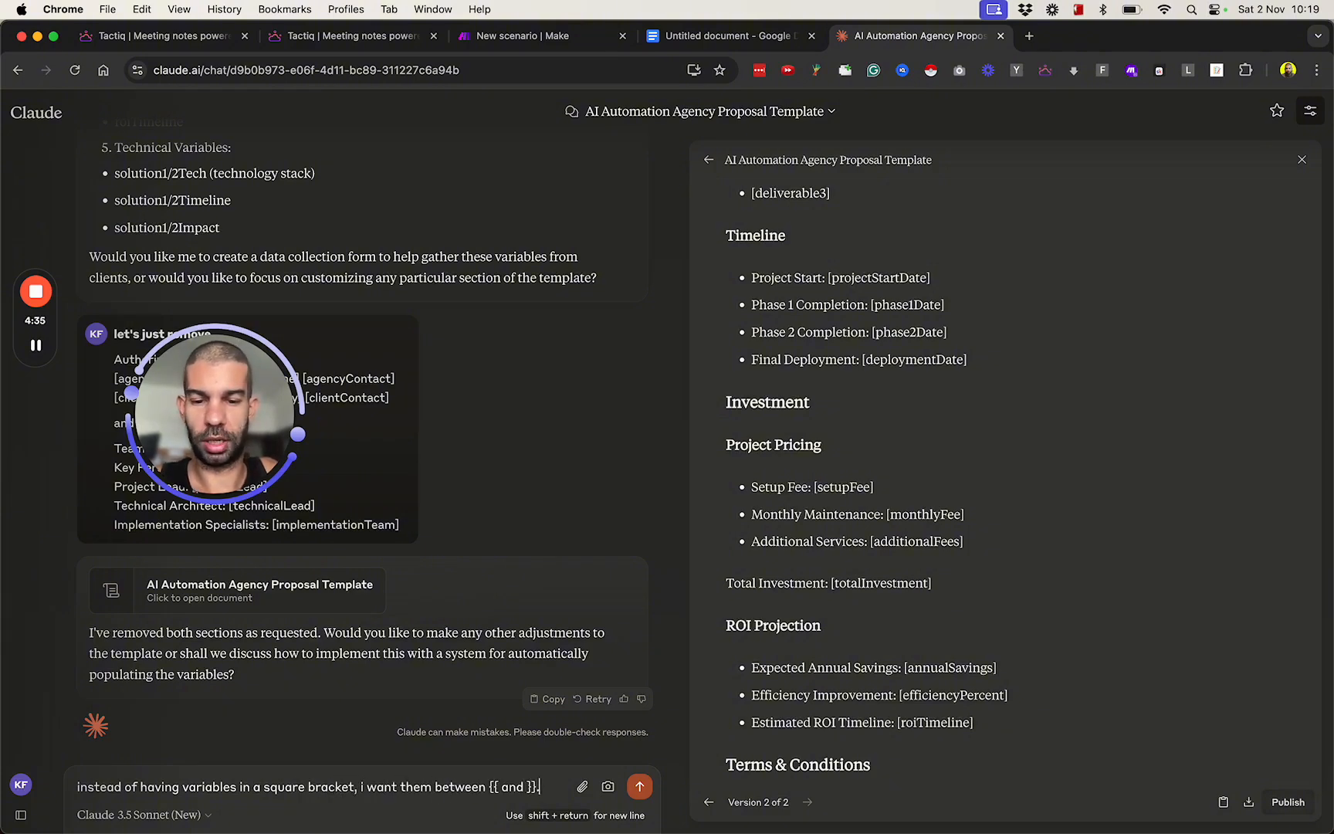
pyautogui.press('Return')
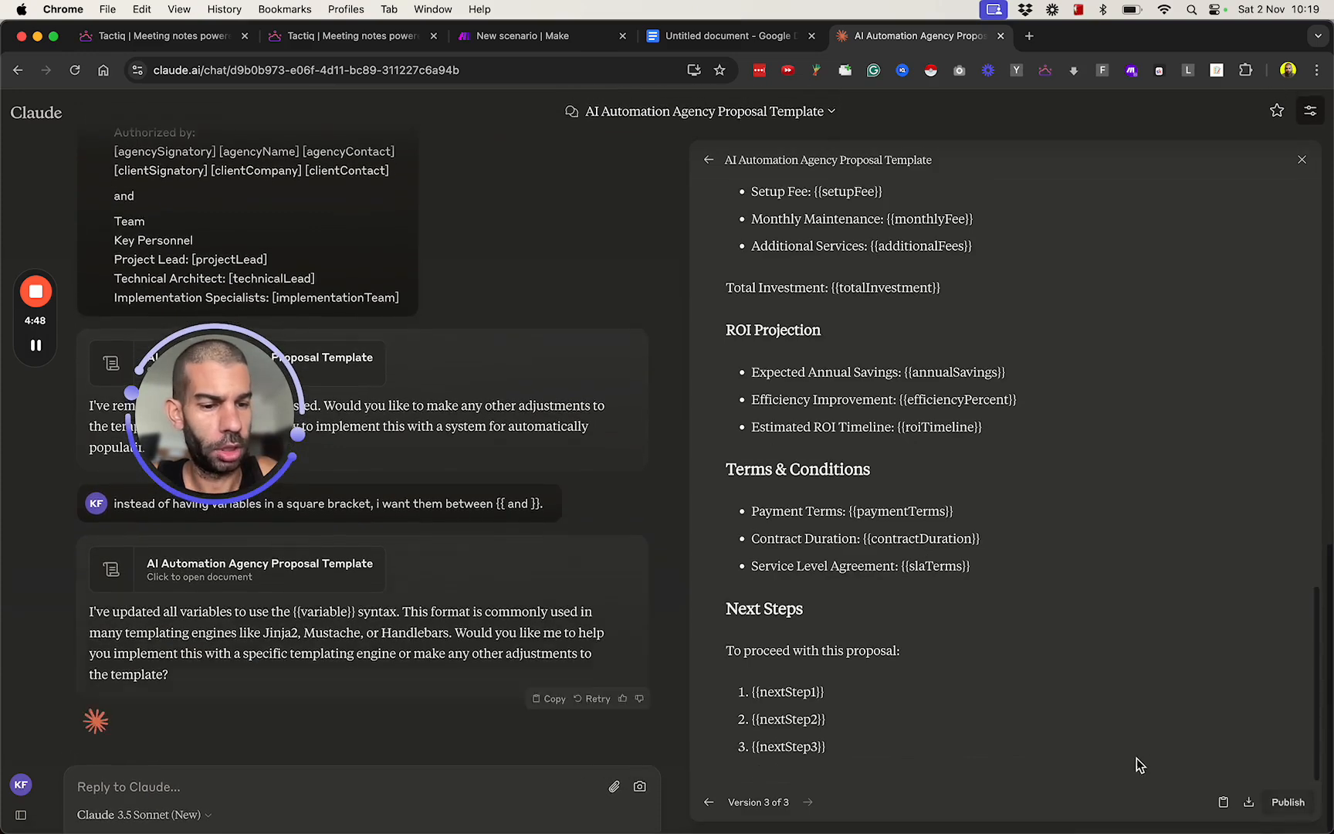
# Copy the updated proposal template from Claude and paste it into the untitled Google Docs document.
pyautogui.click(1223, 801)
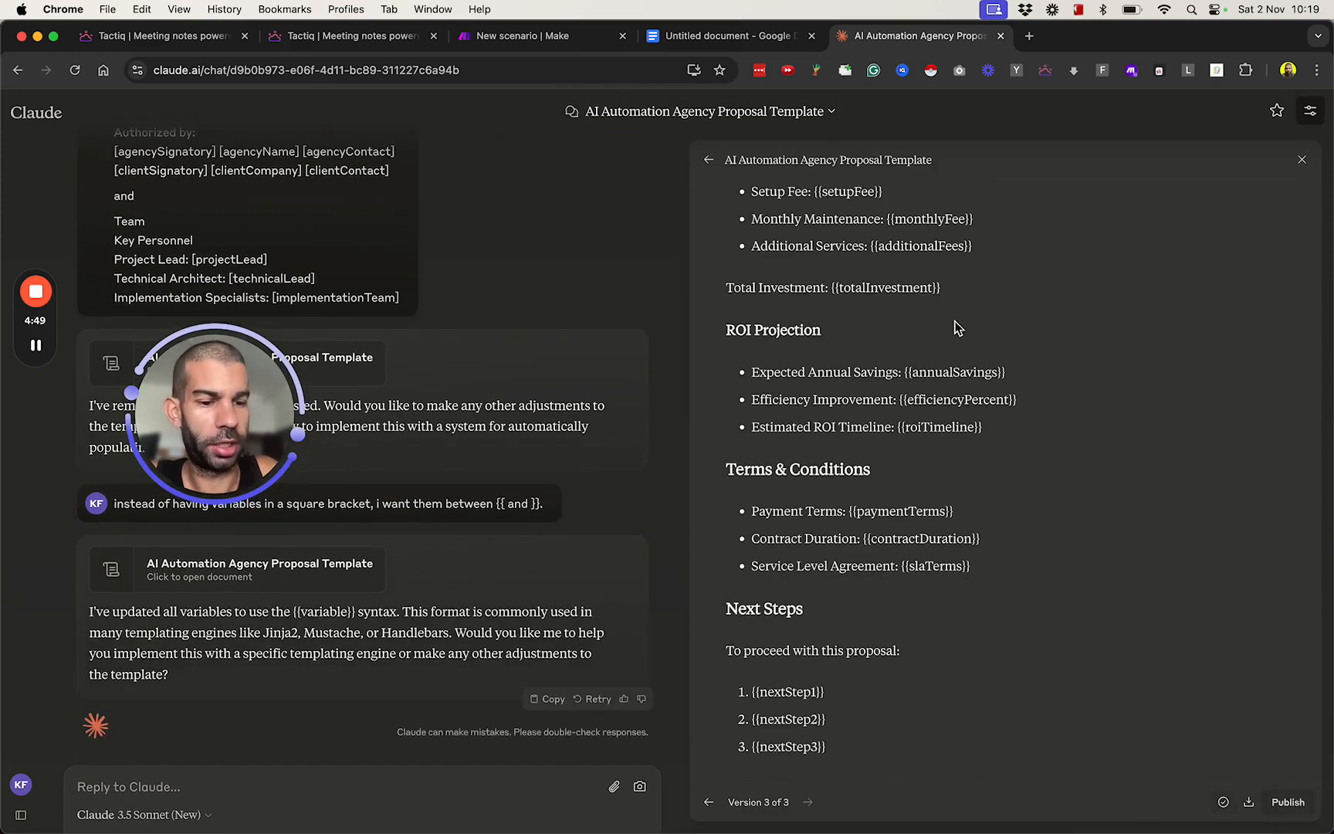
pyautogui.click(729, 36)
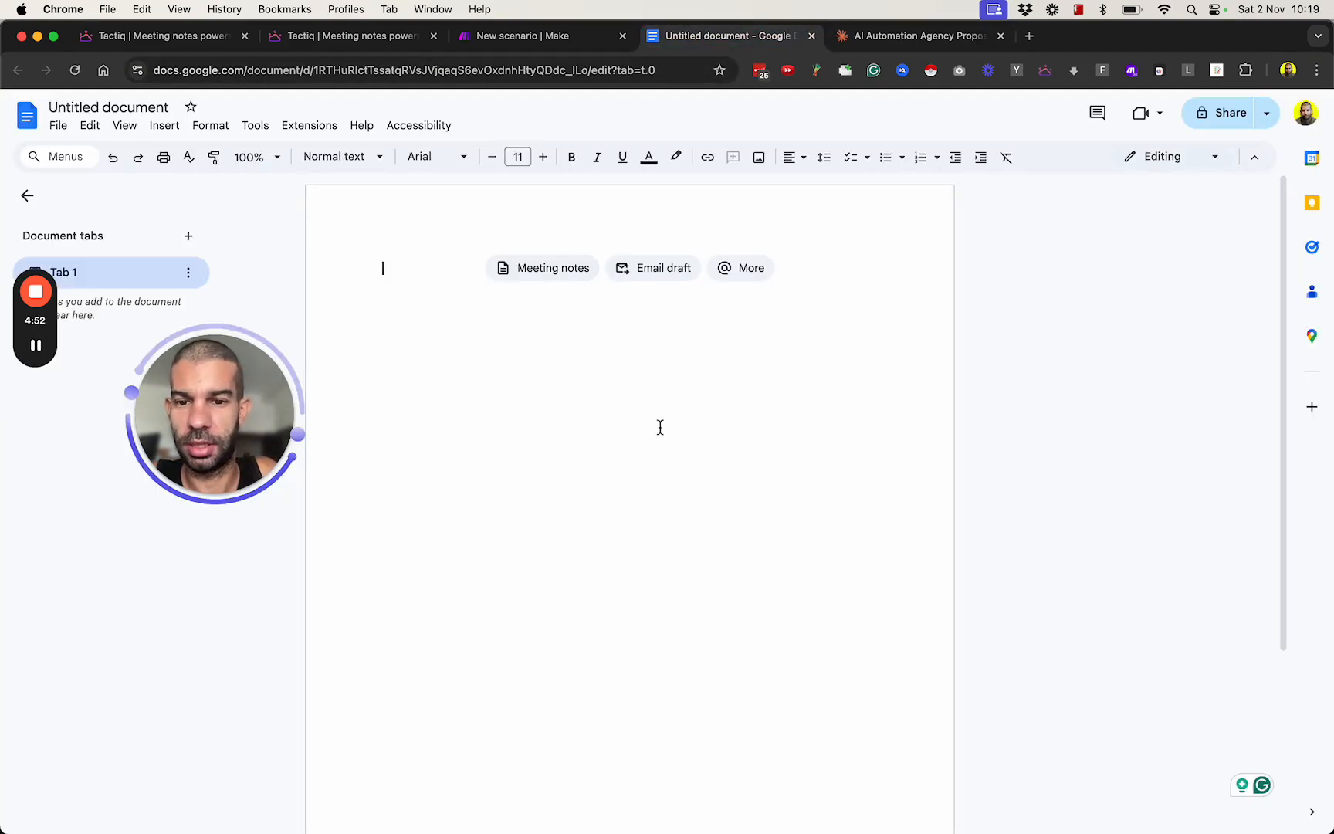
pyautogui.press('super+v')
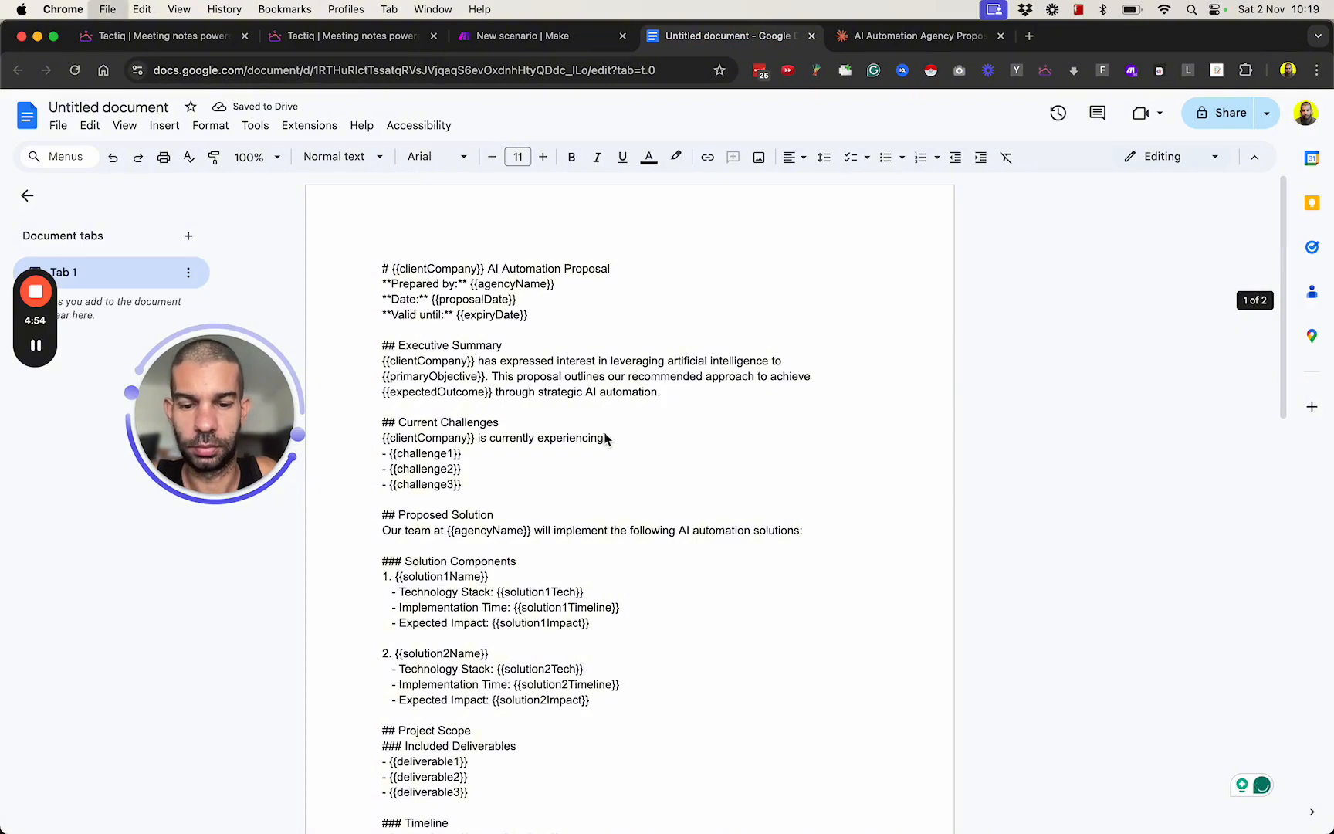
# Open the Markdown to HTML converter at markdowntohtml.com and paste the copied proposal template as its Markdown input.
pyautogui.press('super+t')
pyautogui.write('mark')
pyautogui.press('Return')
pyautogui.press('super+v')
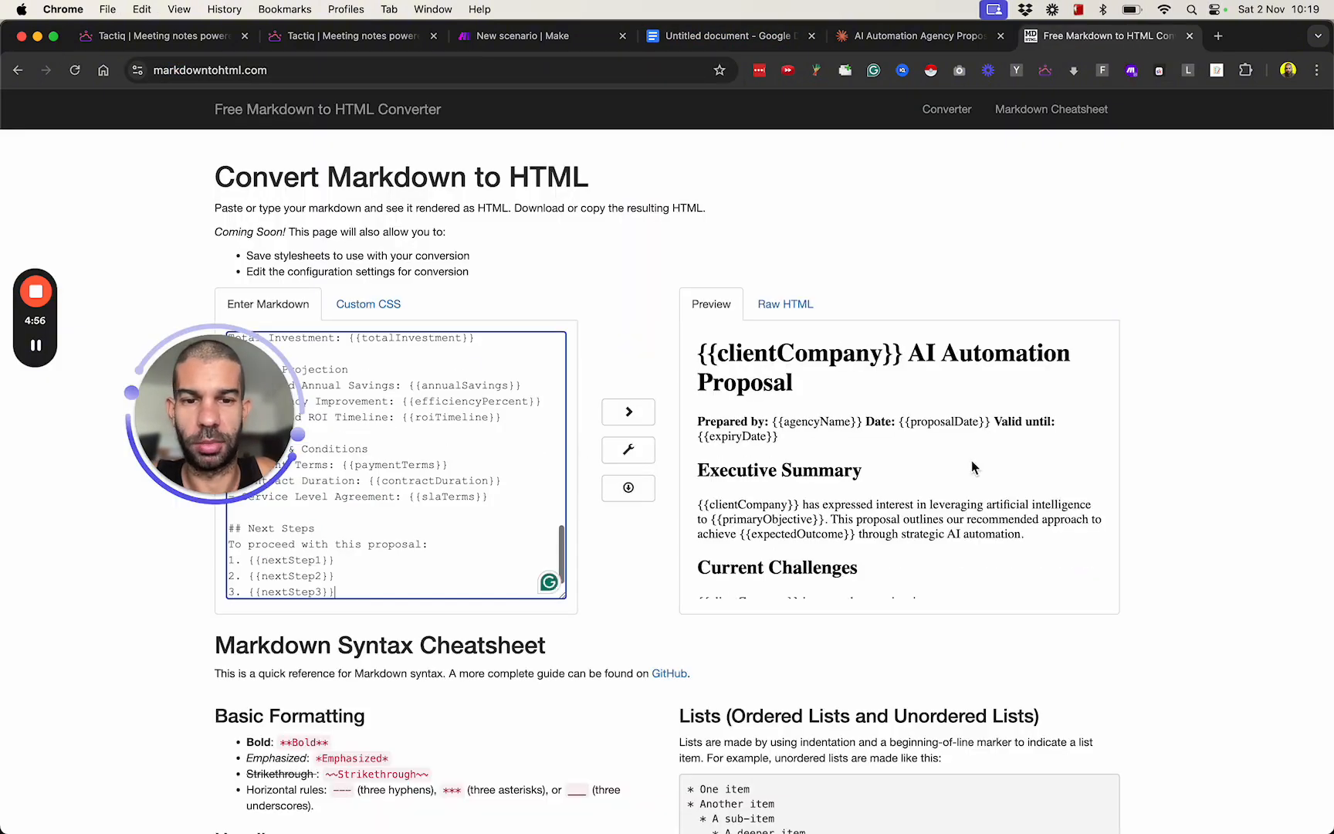
# Copy the whole rendered preview of the proposal and replace the Google Docs document's raw Markdown with it.
pyautogui.scroll(-15, 941, 446)
pyautogui.click(825, 385)
pyautogui.press('super+a')
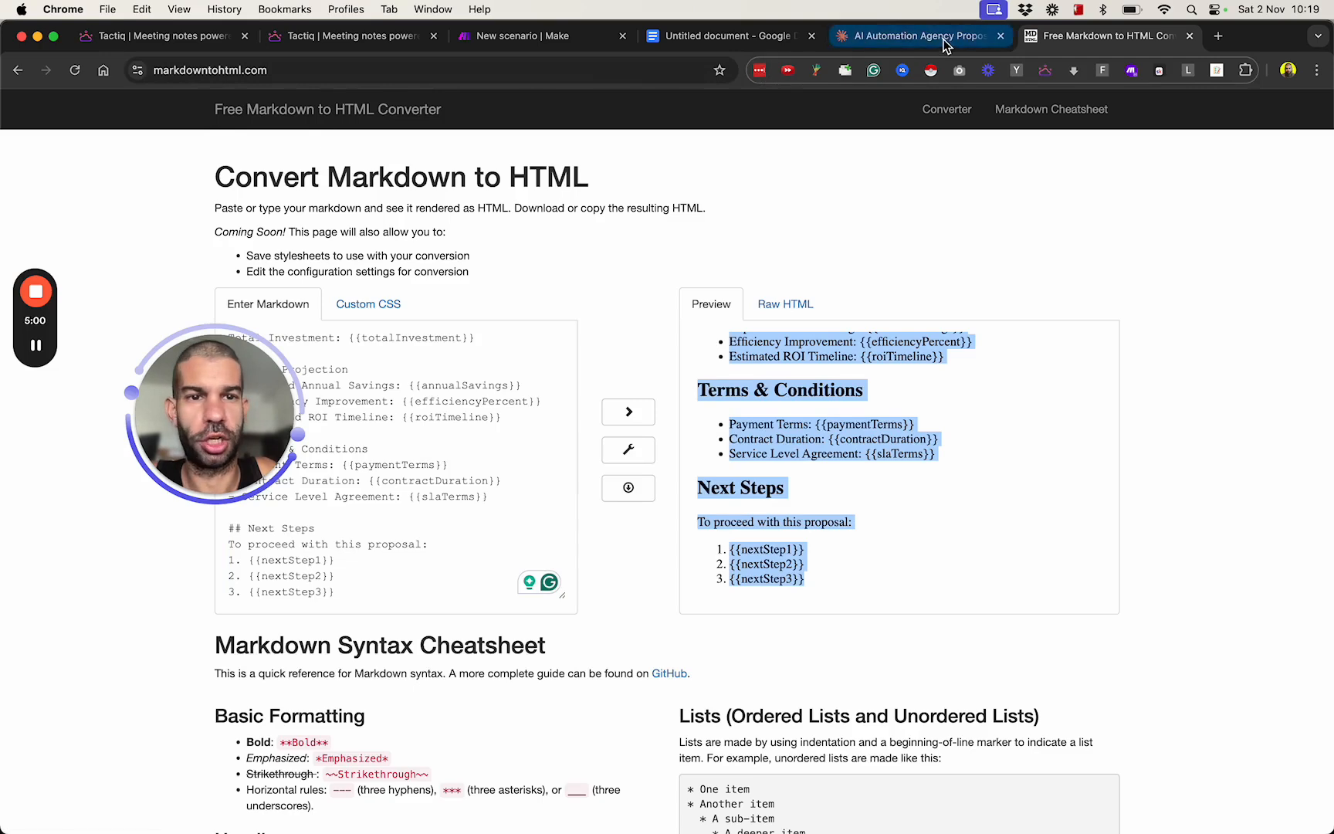
pyautogui.click(699, 36)
pyautogui.press('super+a')
pyautogui.press('super+v')
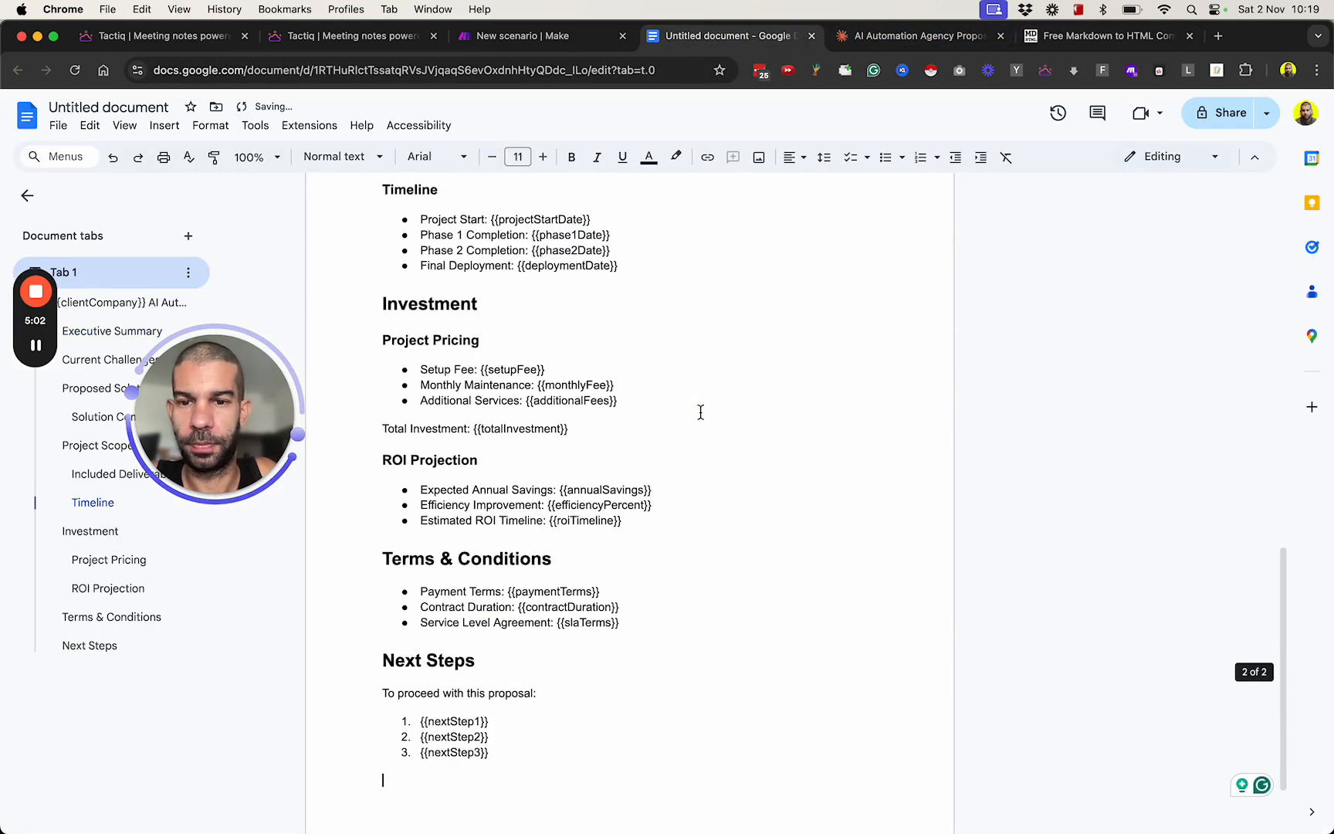
# Review the formatted proposal template in the document, from its title through to the Next Steps section.
pyautogui.scroll(15, 700, 411)
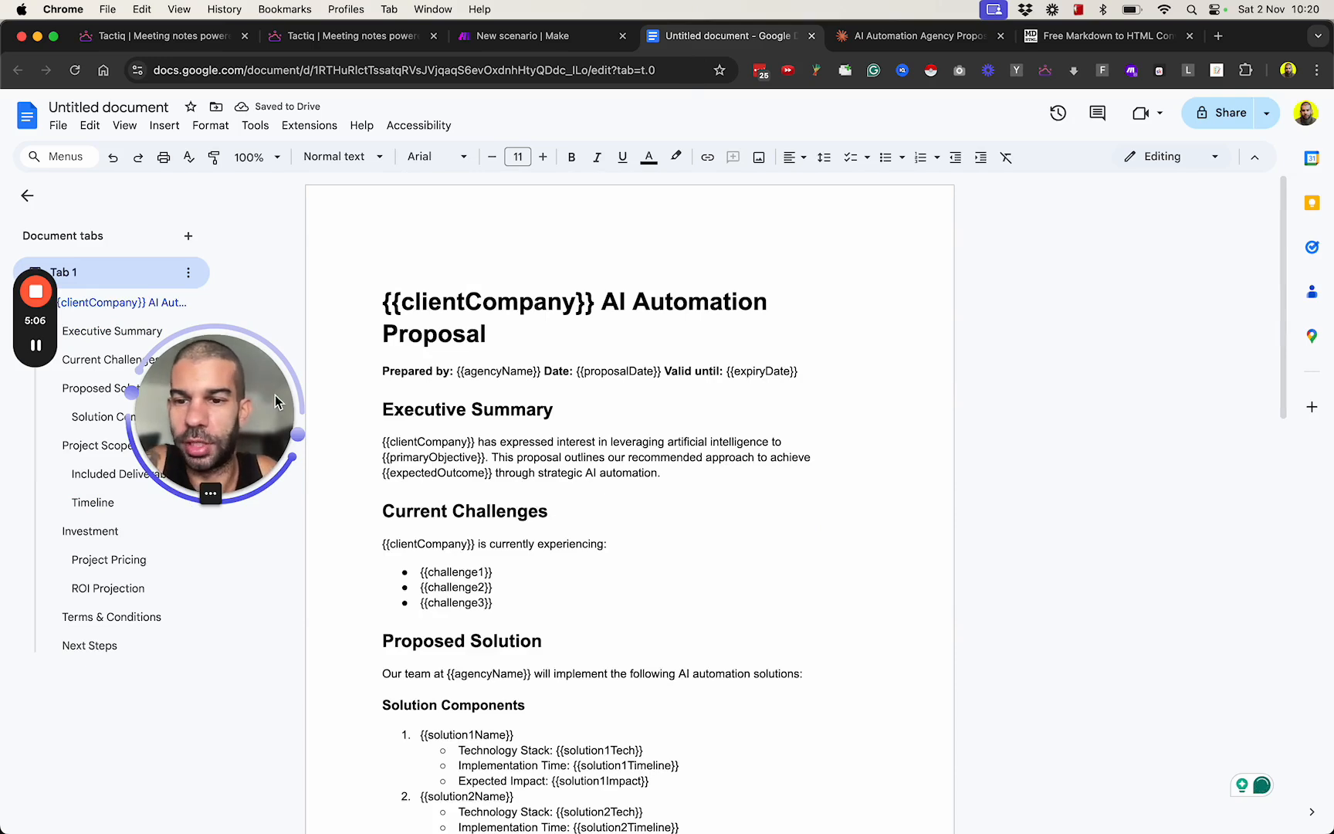
pyautogui.moveTo(217, 418); pyautogui.dragTo(193, 694)
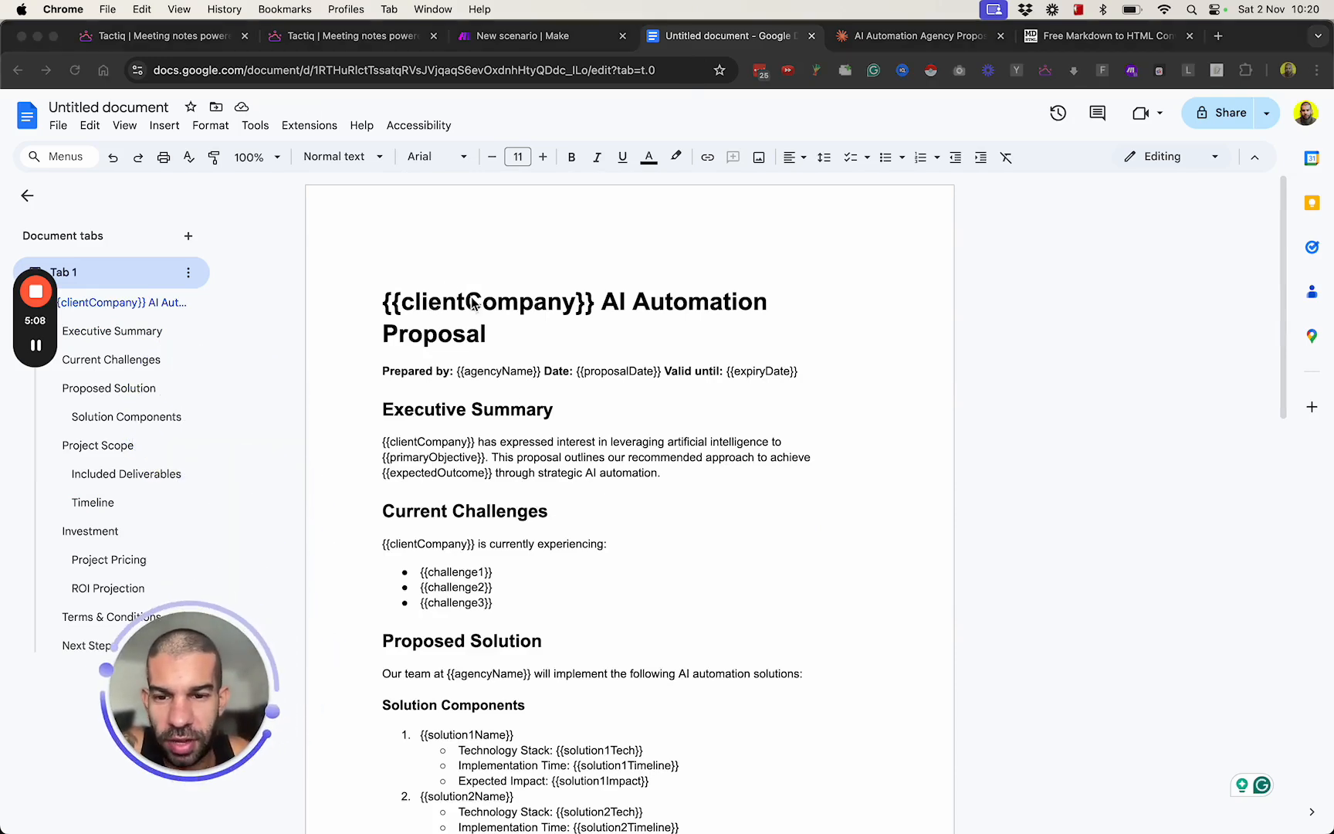
pyautogui.scroll(-15, 559, 491)
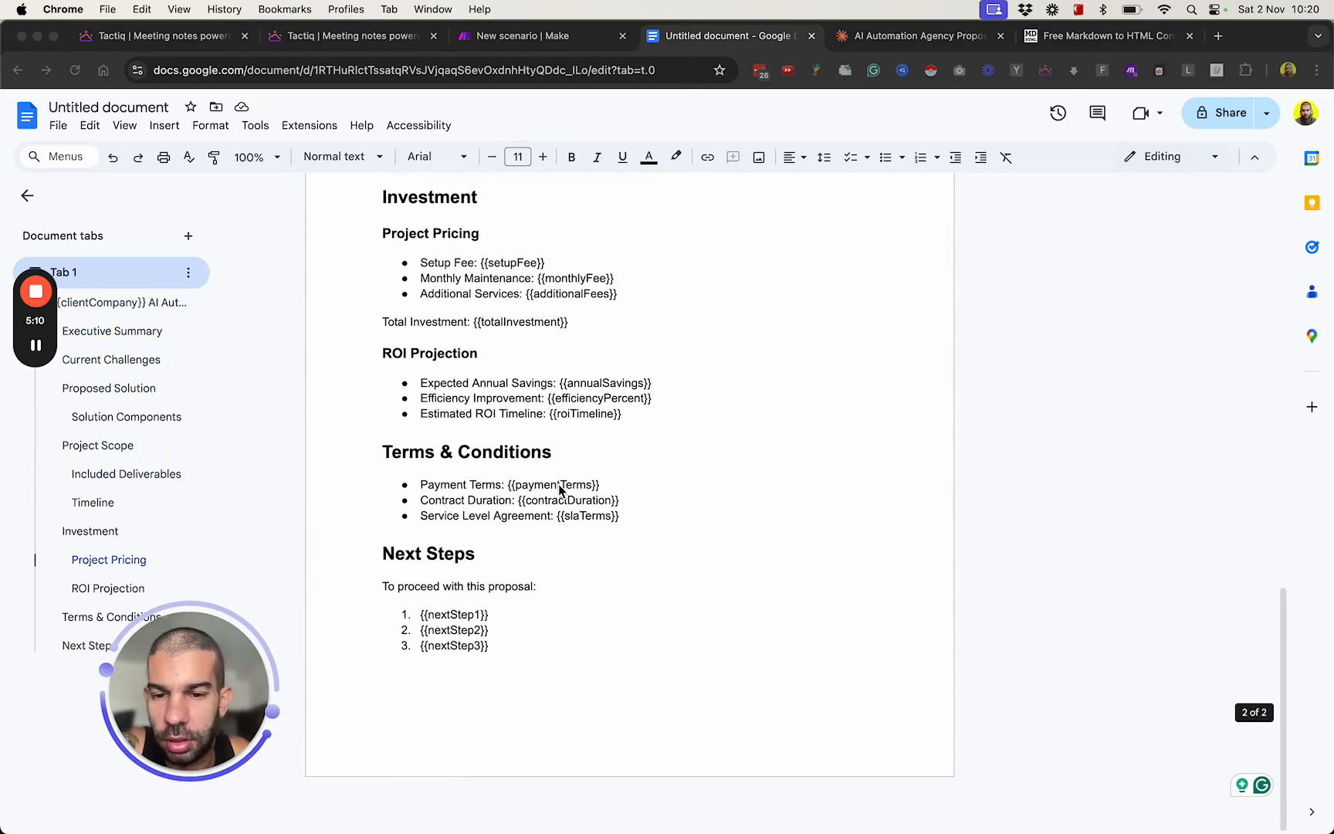
pyautogui.scroll(6, 560, 491)
pyautogui.scroll(8, 559, 491)
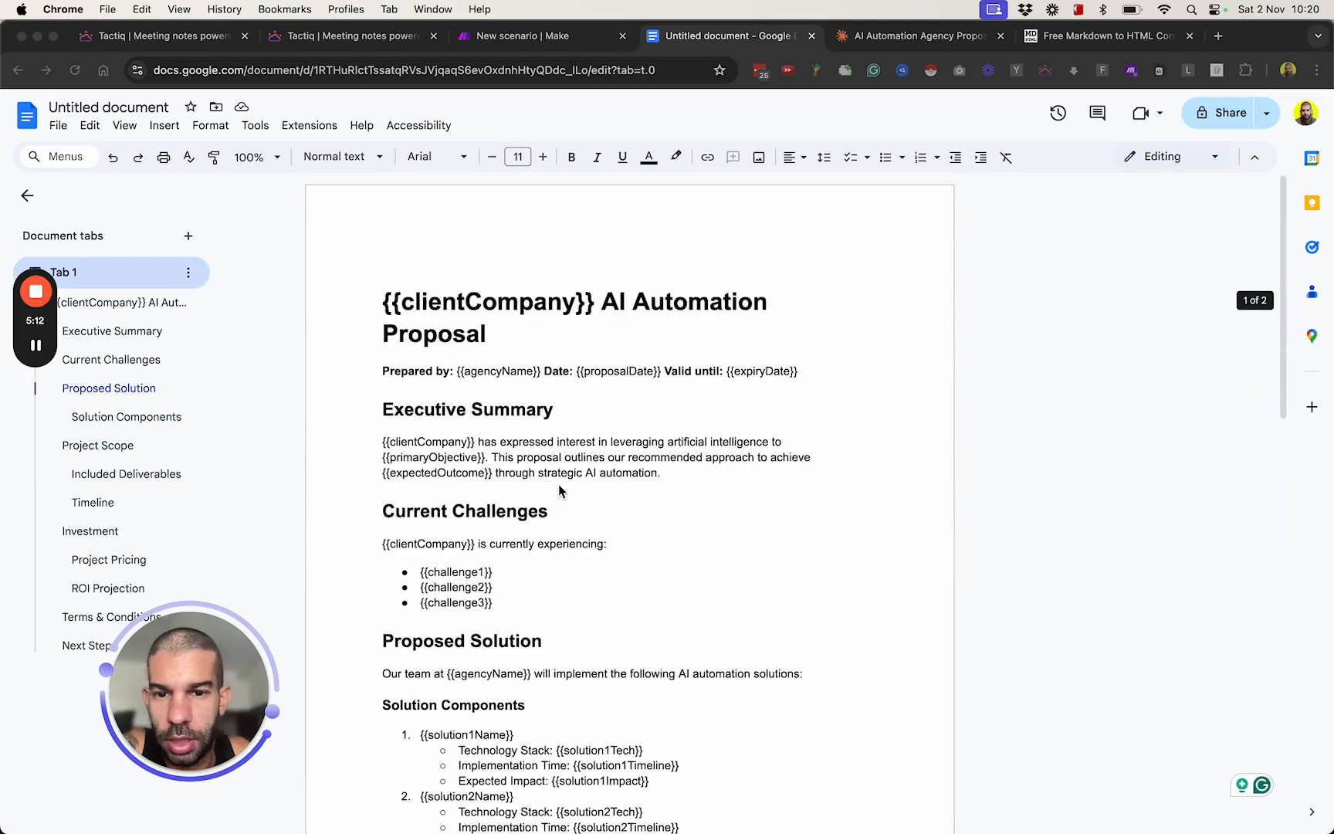
pyautogui.scroll(-15, 514, 456)
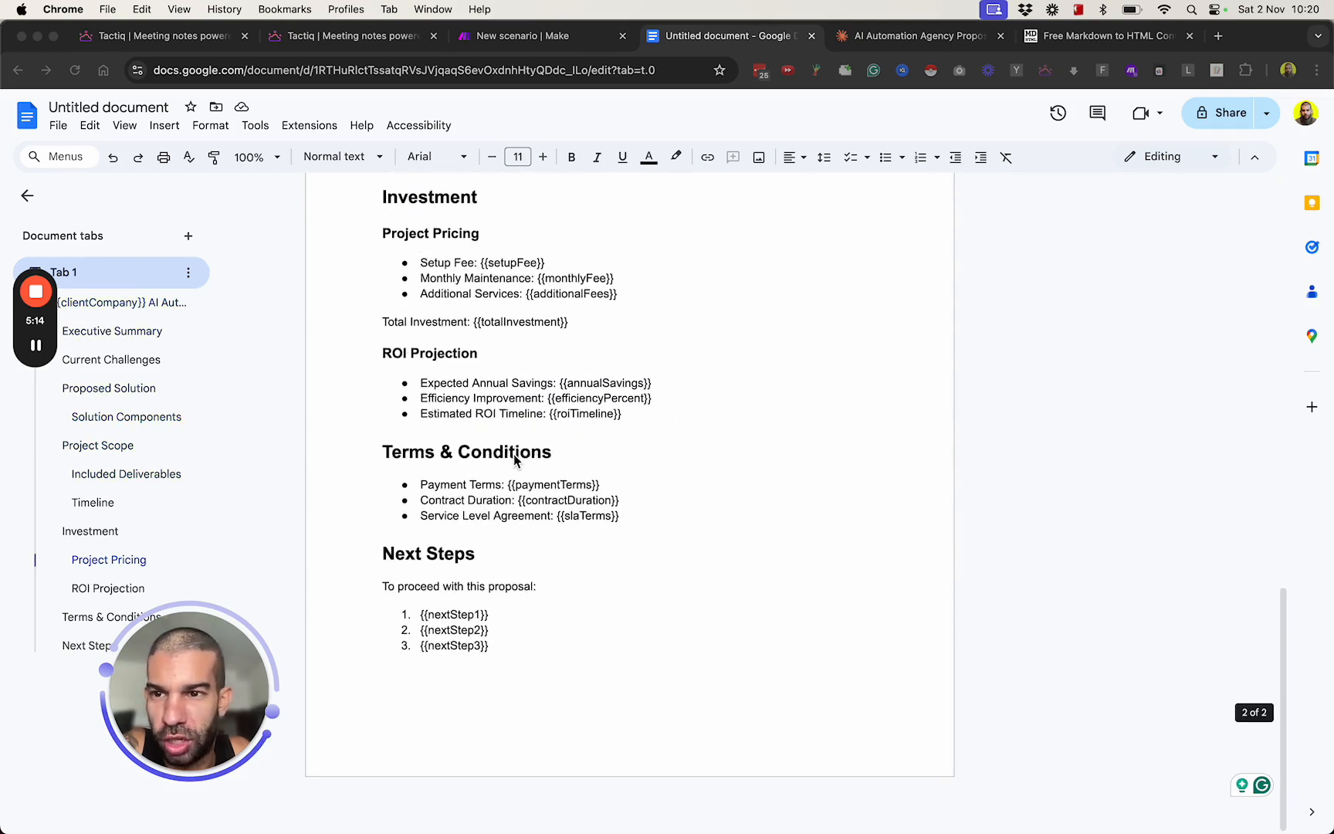
pyautogui.scroll(15, 514, 456)
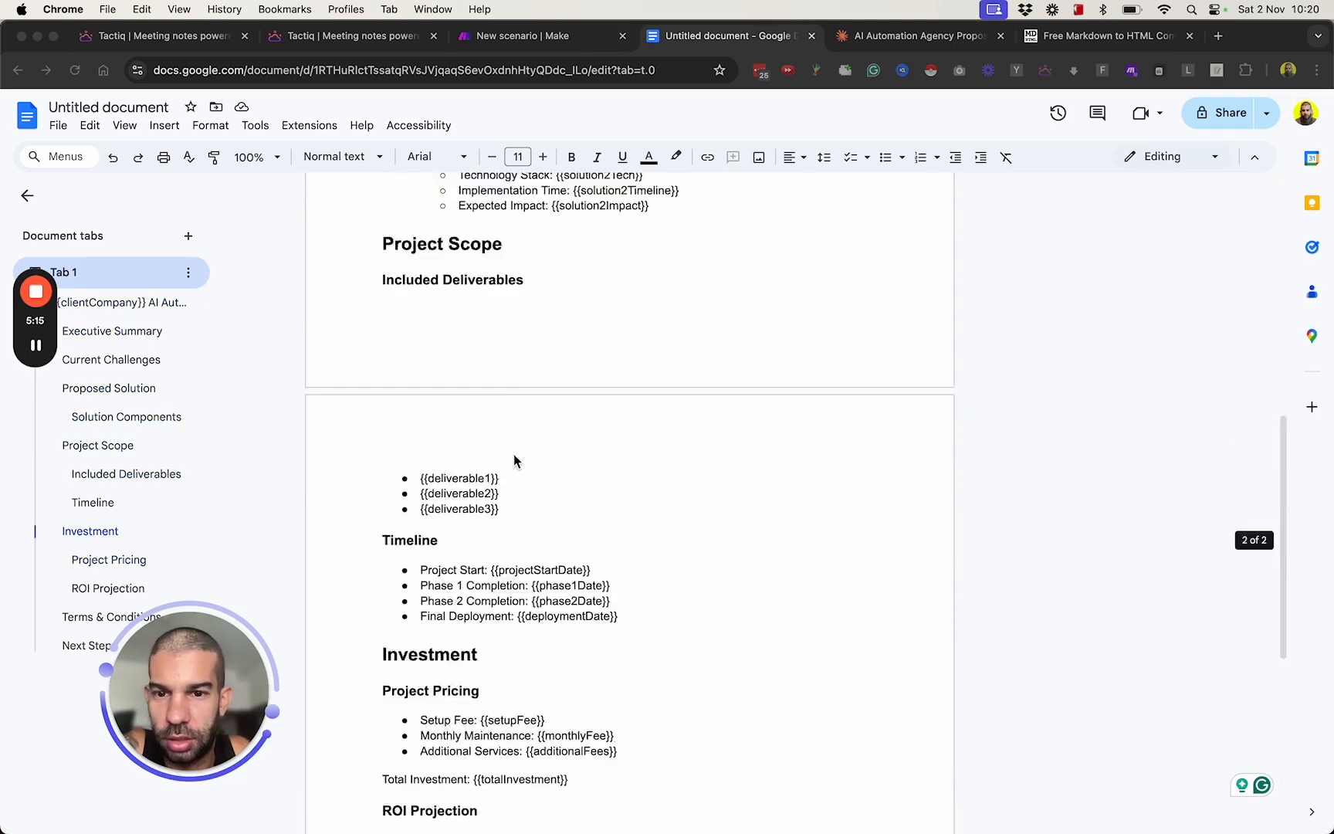
# Rename the document as "Proposal Template".
pyautogui.click(81, 108)
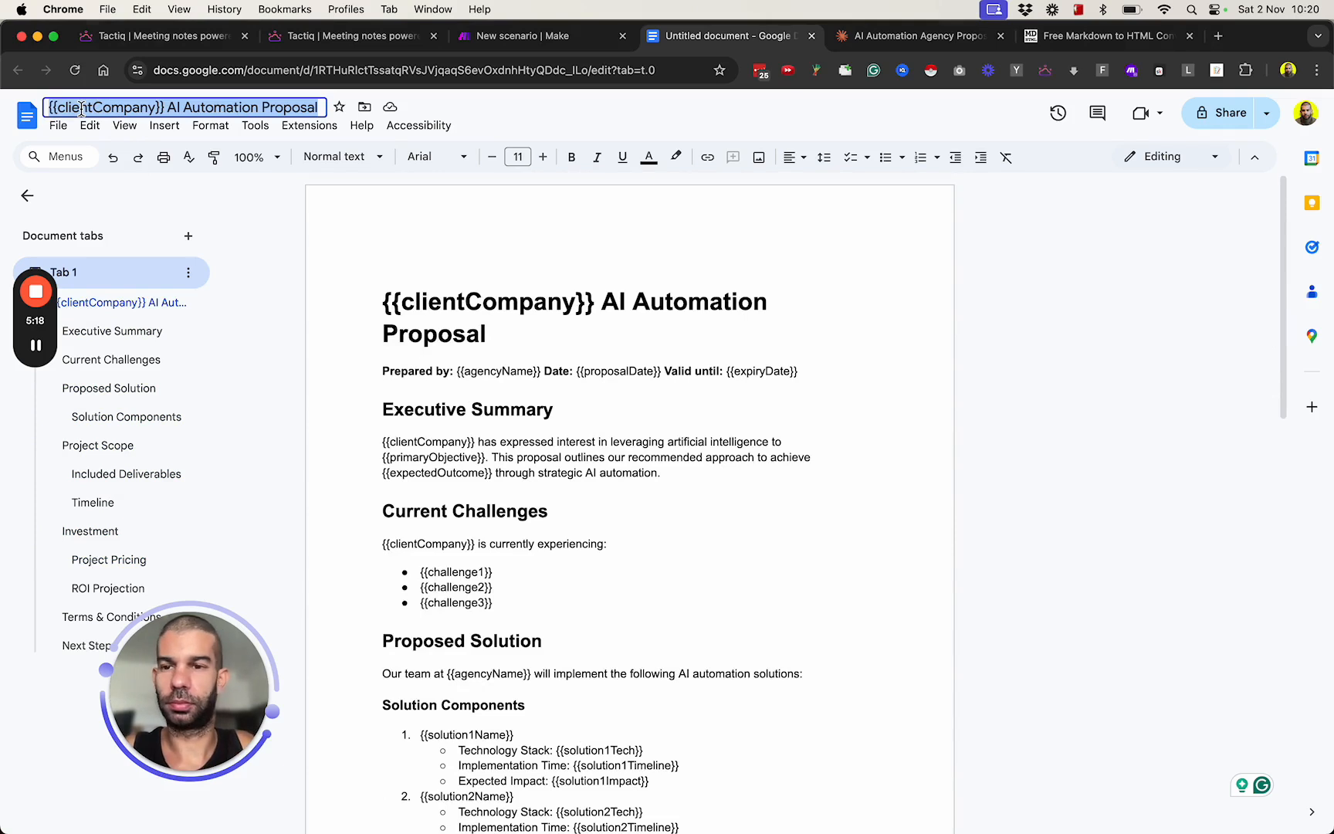
pyautogui.write('Proposal Template')
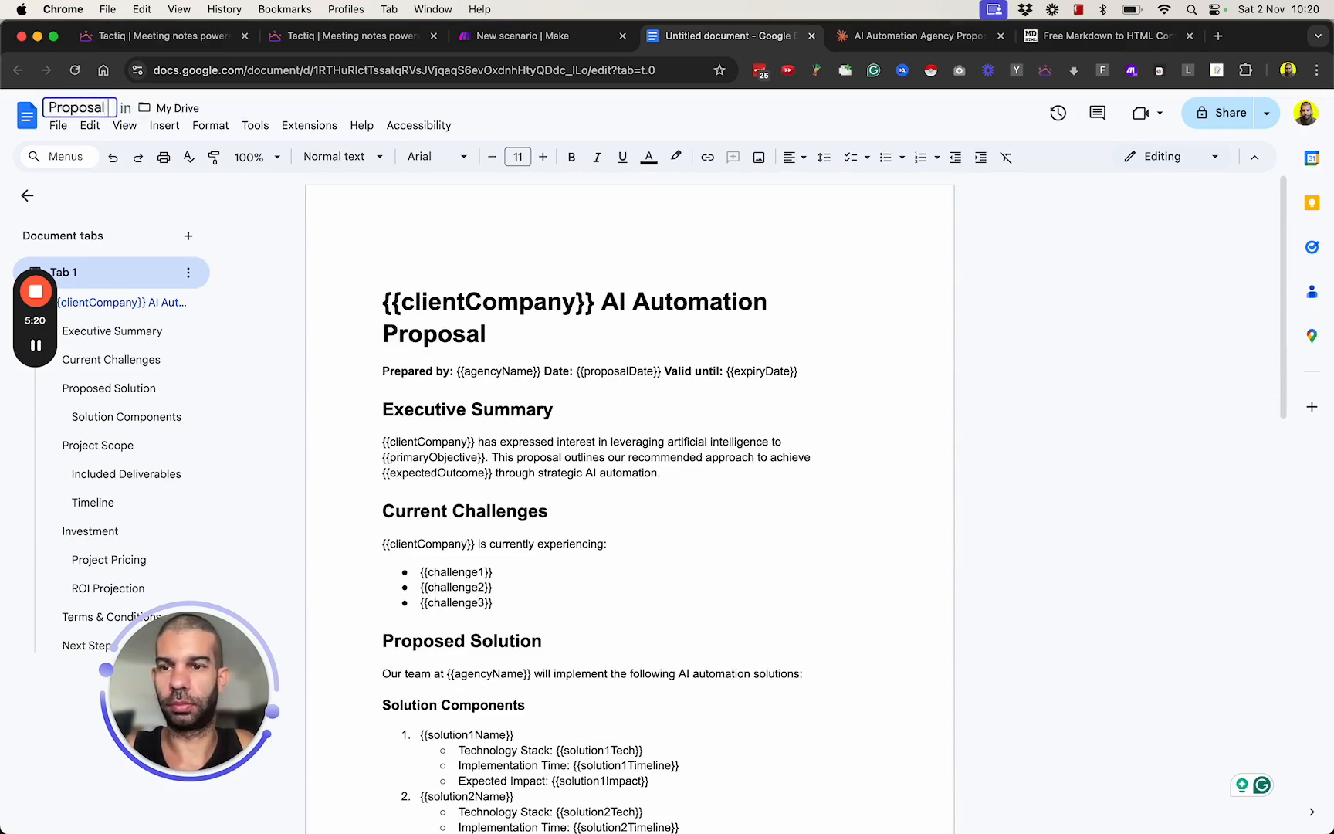
pyautogui.press('Return')
pyautogui.click(465, 301)
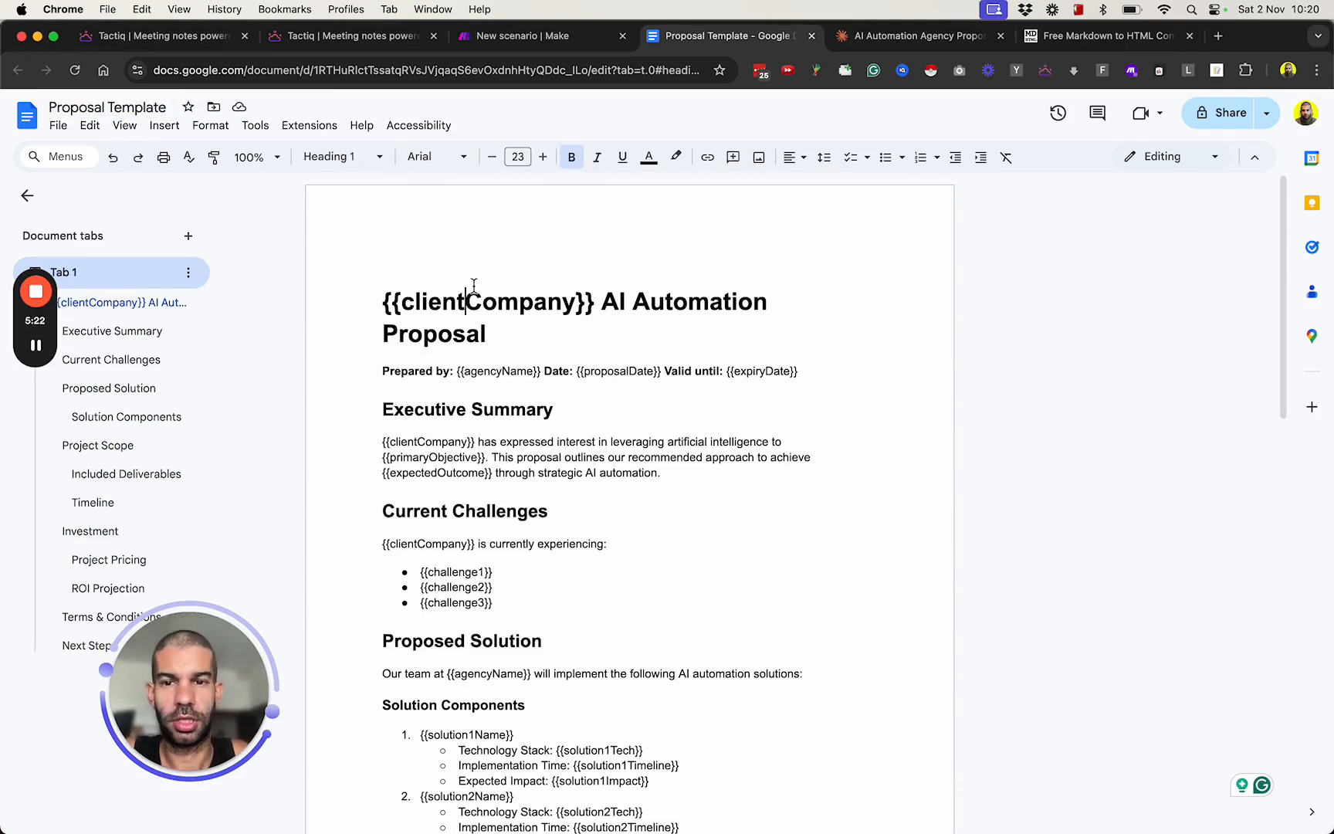
# Check the handwritten workflow plan in reMarkable and look through the My Meetings list in Tactiq.
pyautogui.press('super+Tab')
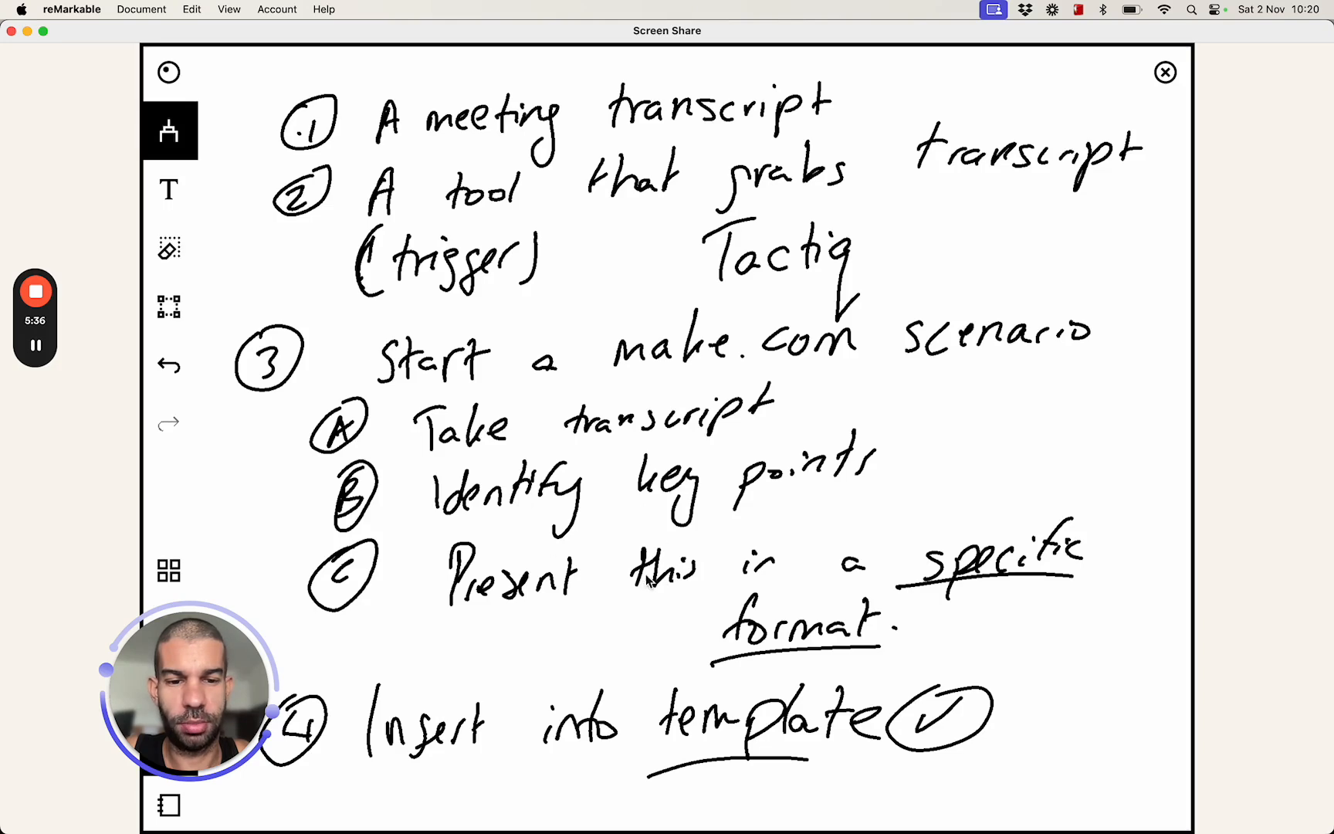
pyautogui.press('super+Tab')
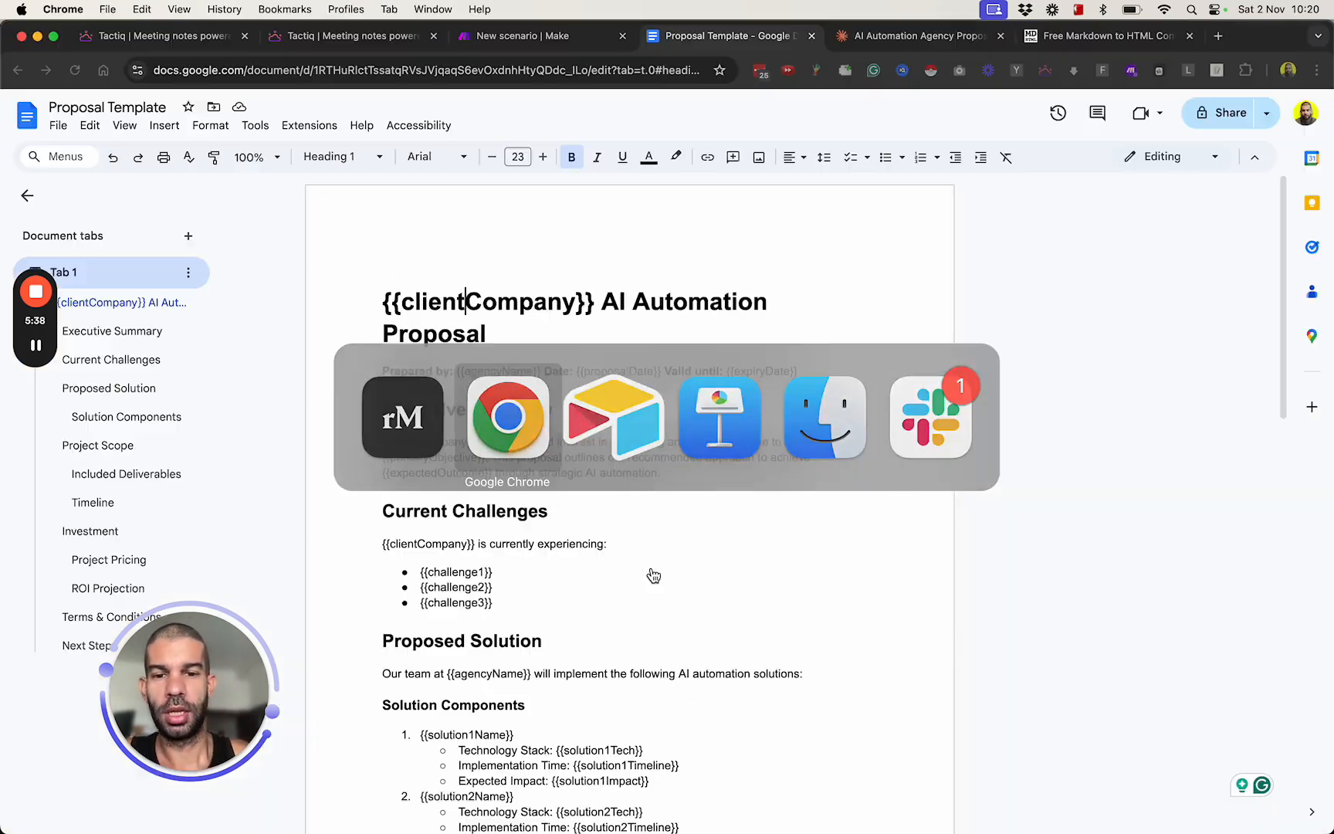
pyautogui.click(155, 35)
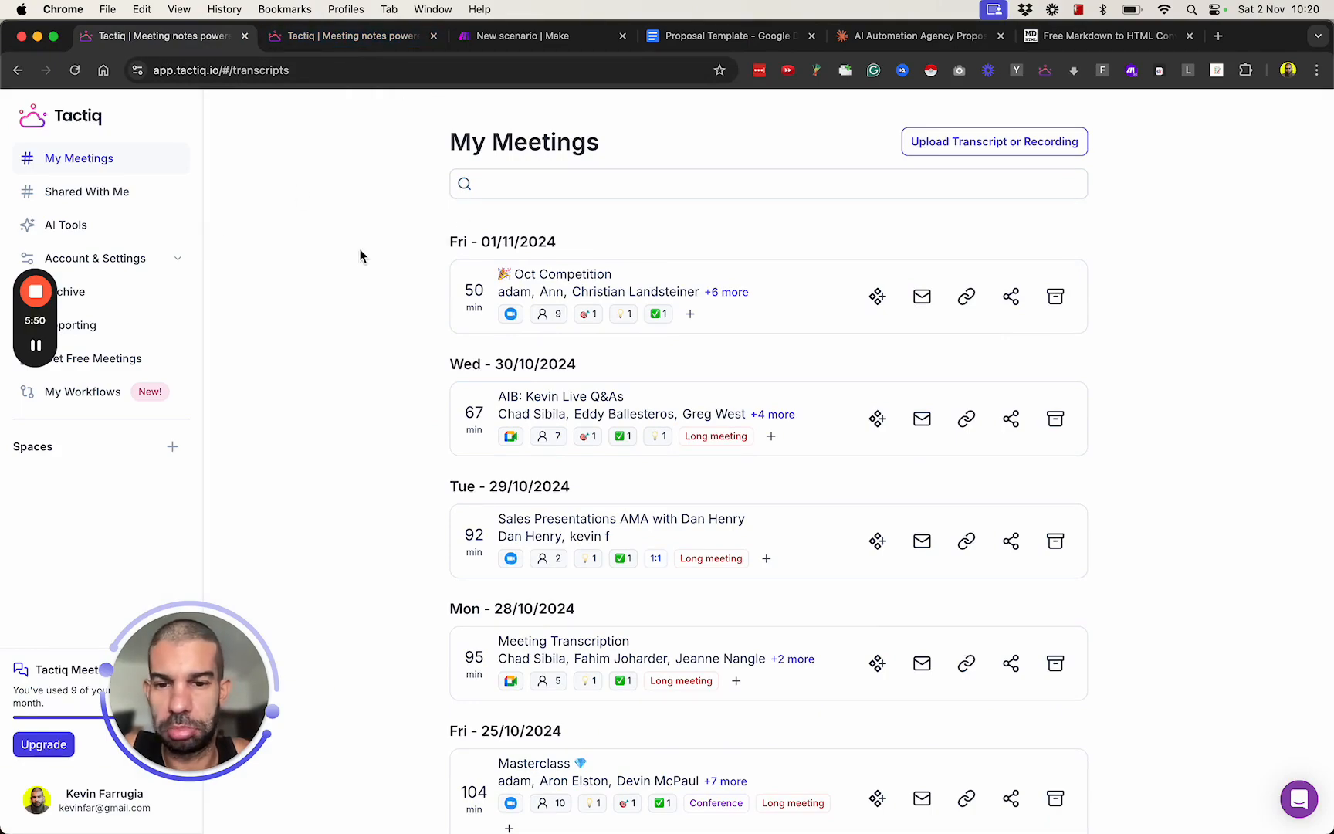
pyautogui.scroll(-10, 387, 343)
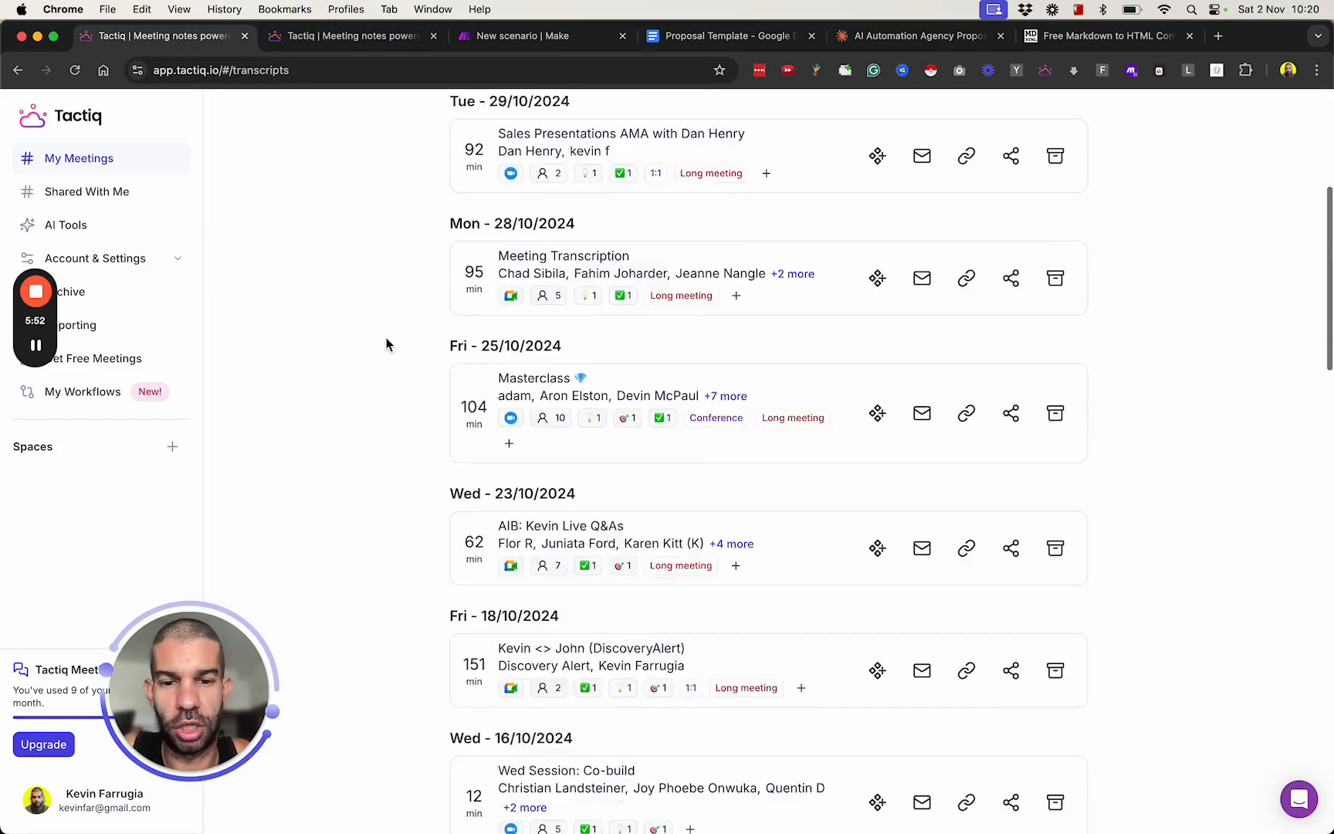
pyautogui.scroll(10, 382, 231)
# Open the Oct Competition meeting's transcript document from Google Drive, read through it, and close it.
pyautogui.click(370, 41)
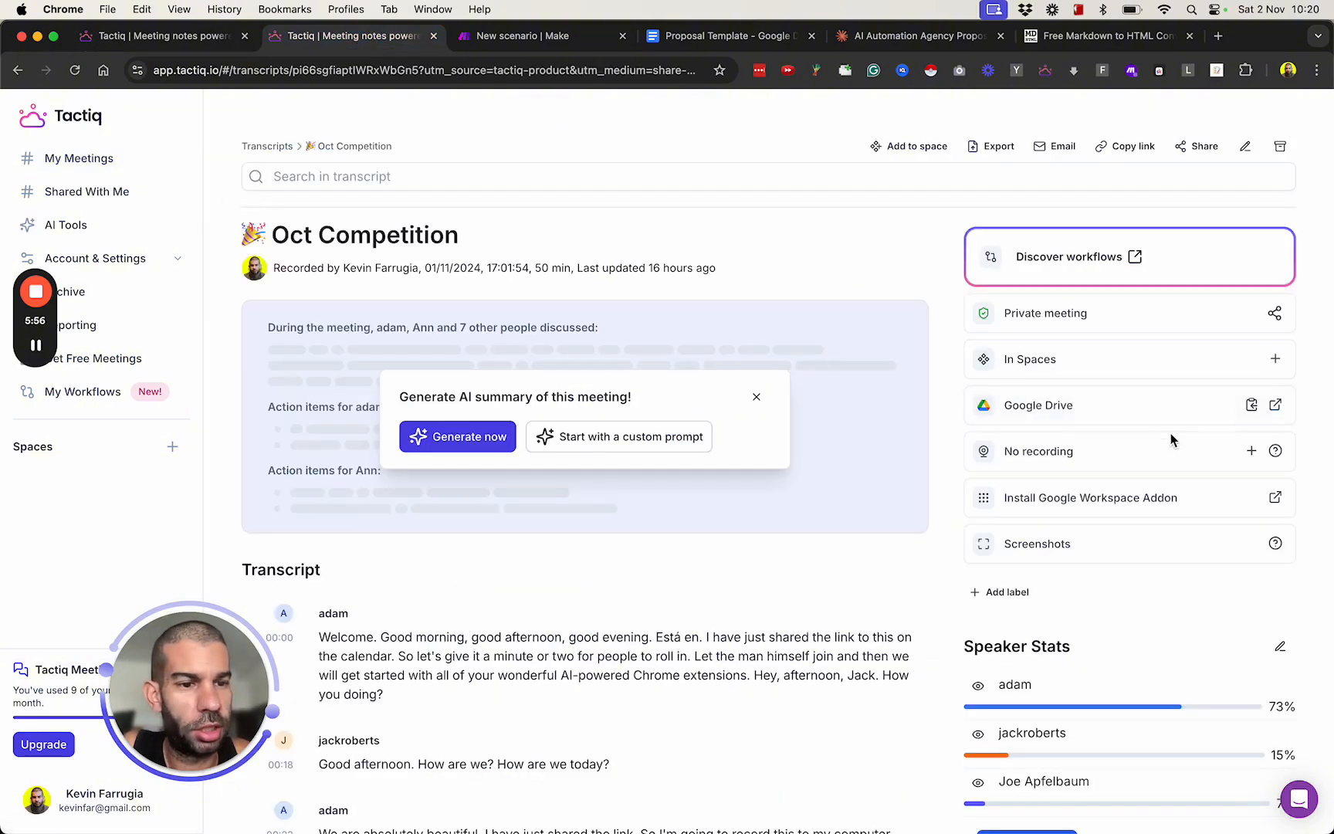
pyautogui.click(1275, 406)
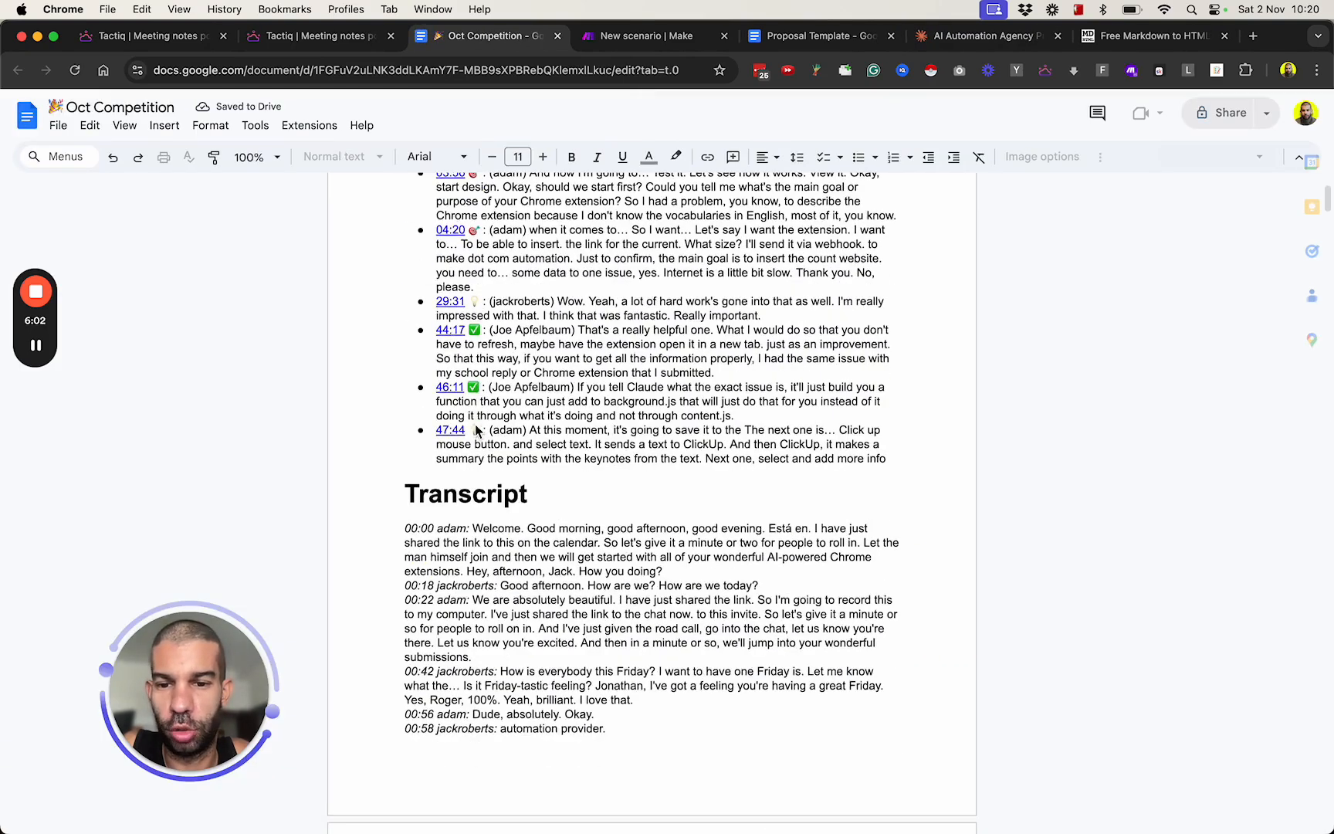
pyautogui.scroll(-20, 448, 479)
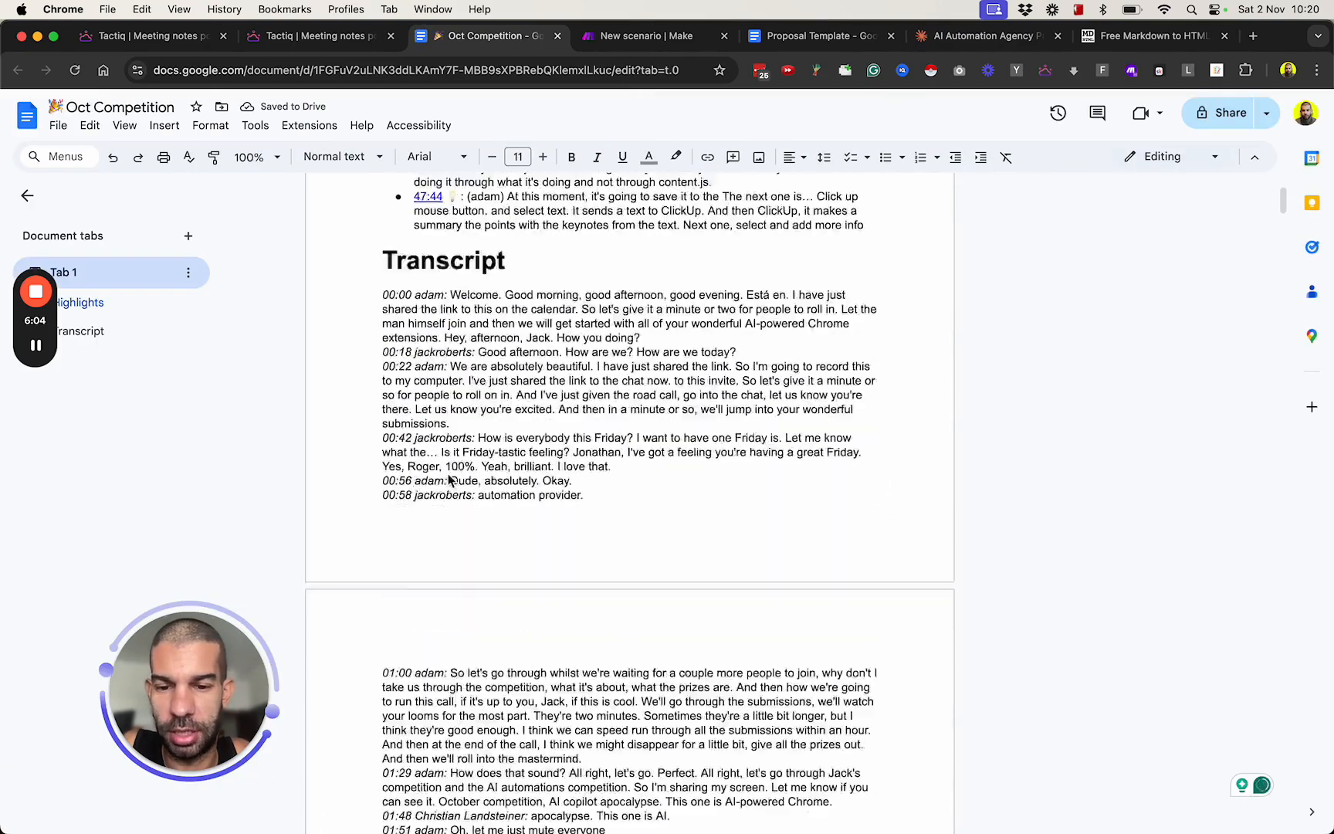
pyautogui.scroll(-20, 448, 479)
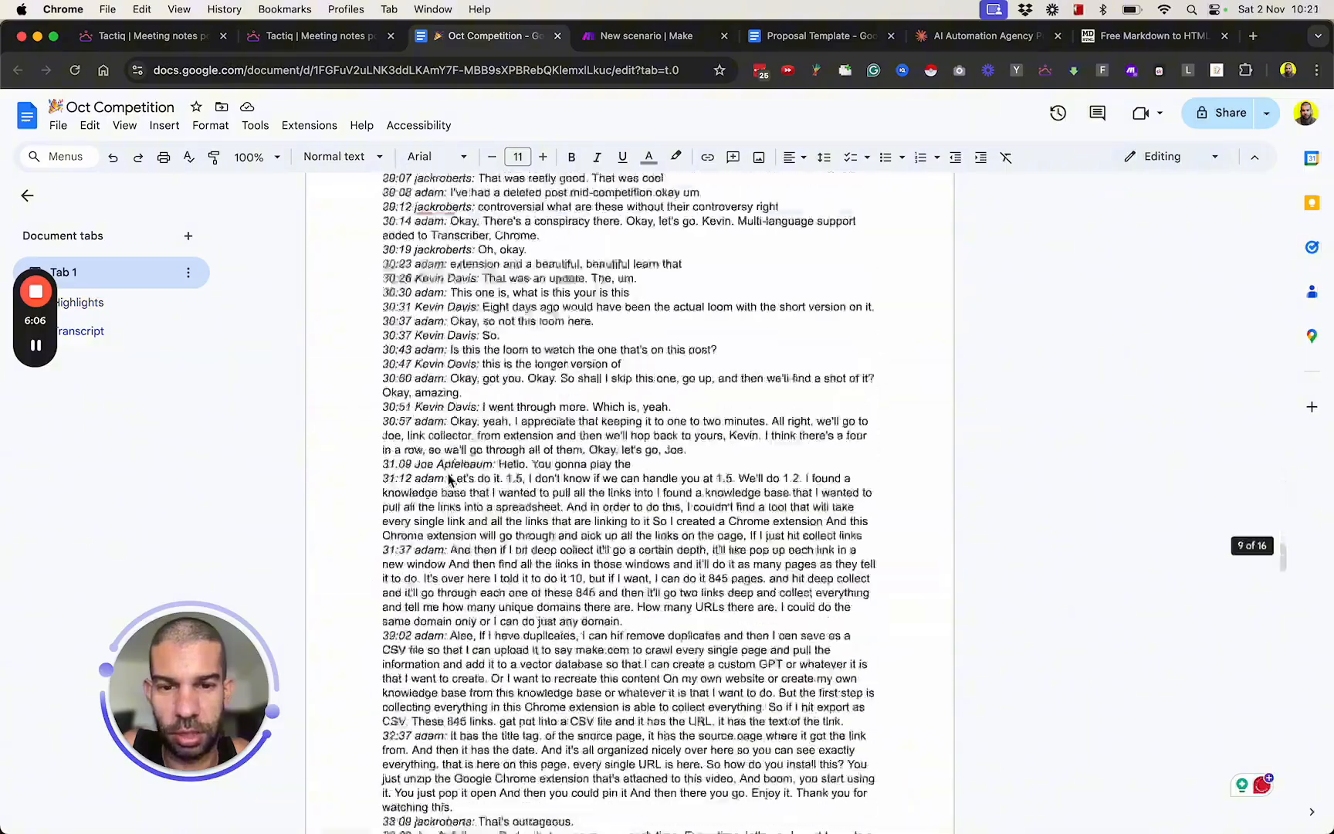
pyautogui.scroll(-10, 448, 478)
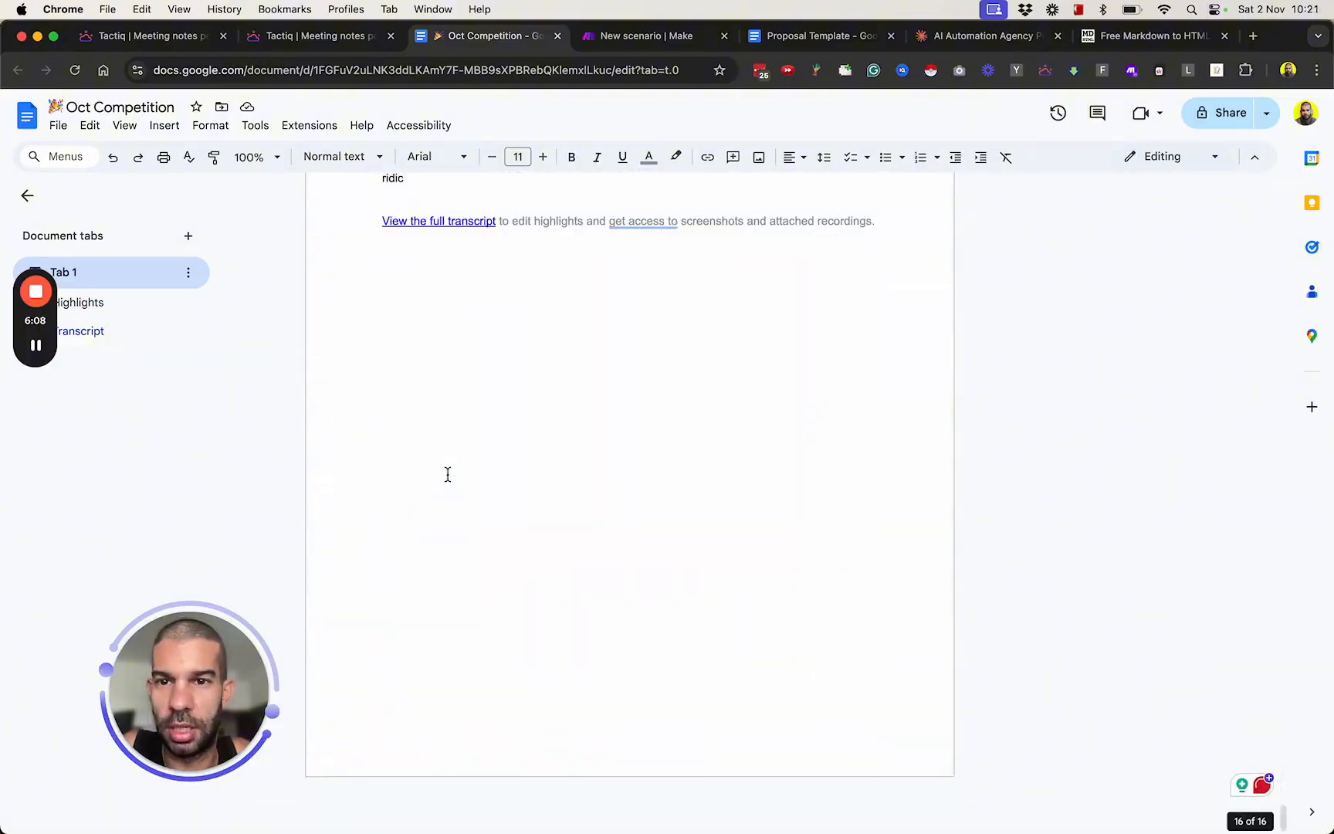
pyautogui.scroll(20, 448, 474)
pyautogui.press('super+w')
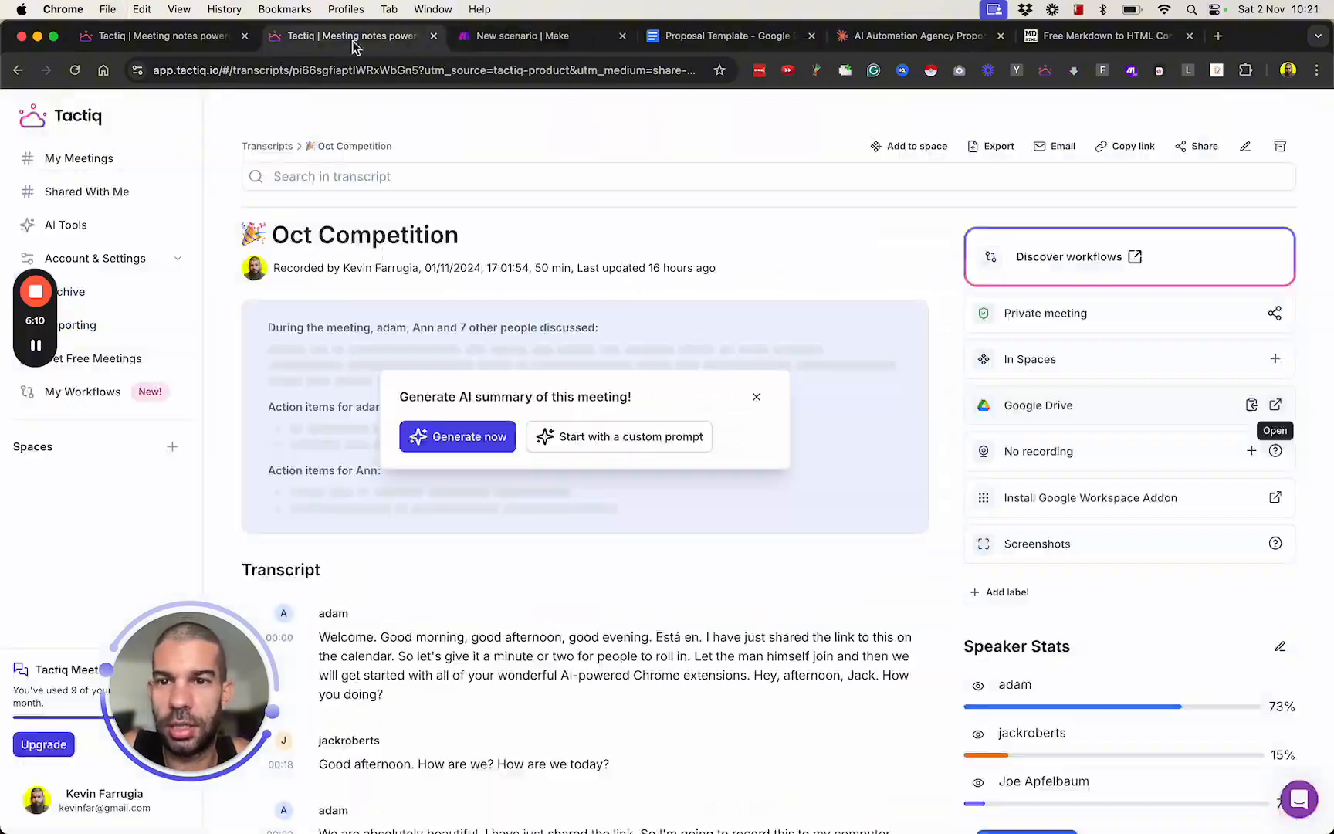
# Switch to the new Make scenario and look through the Google Drive modules available as its first module.
pyautogui.click(523, 35)
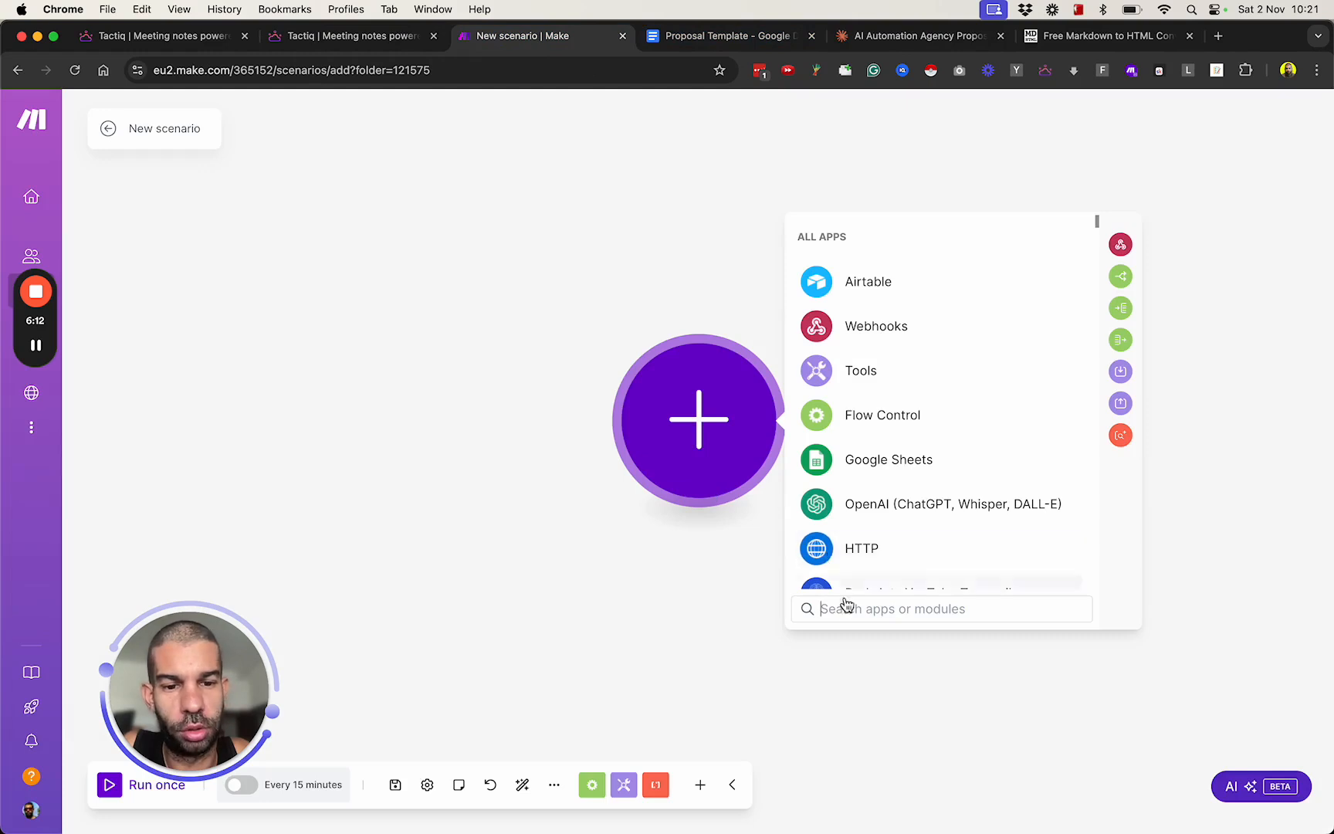
pyautogui.write('google drive')
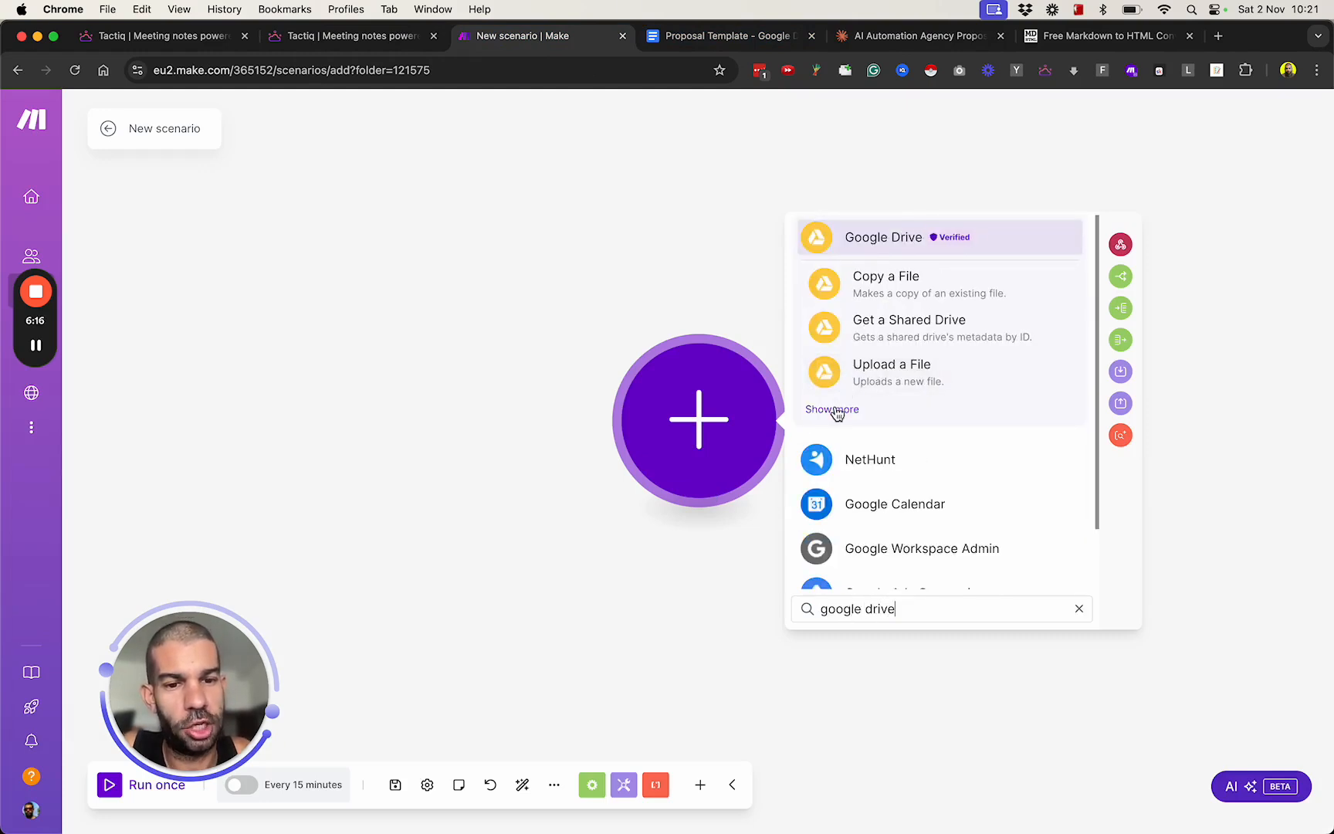
pyautogui.click(833, 409)
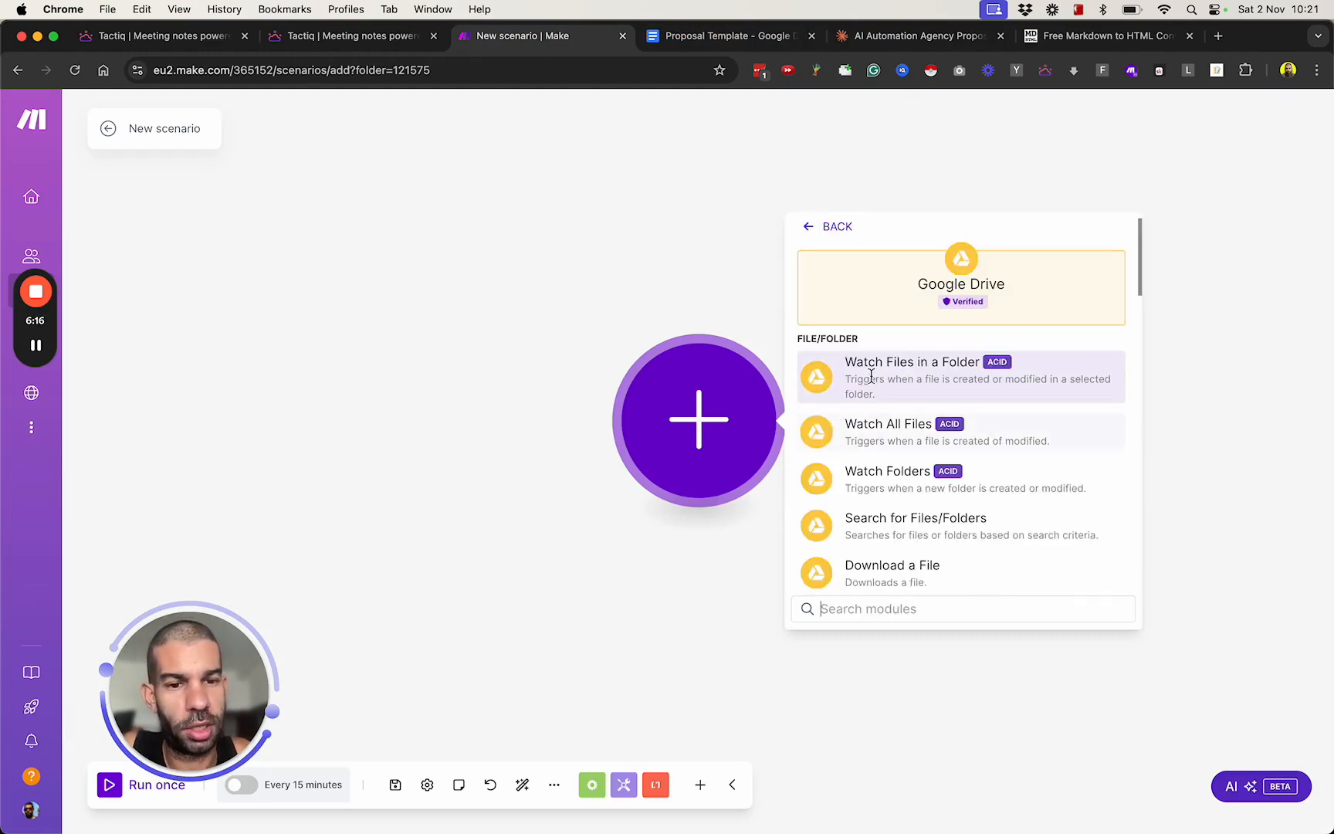
pyautogui.scroll(-2, 923, 414)
pyautogui.scroll(-4, 924, 415)
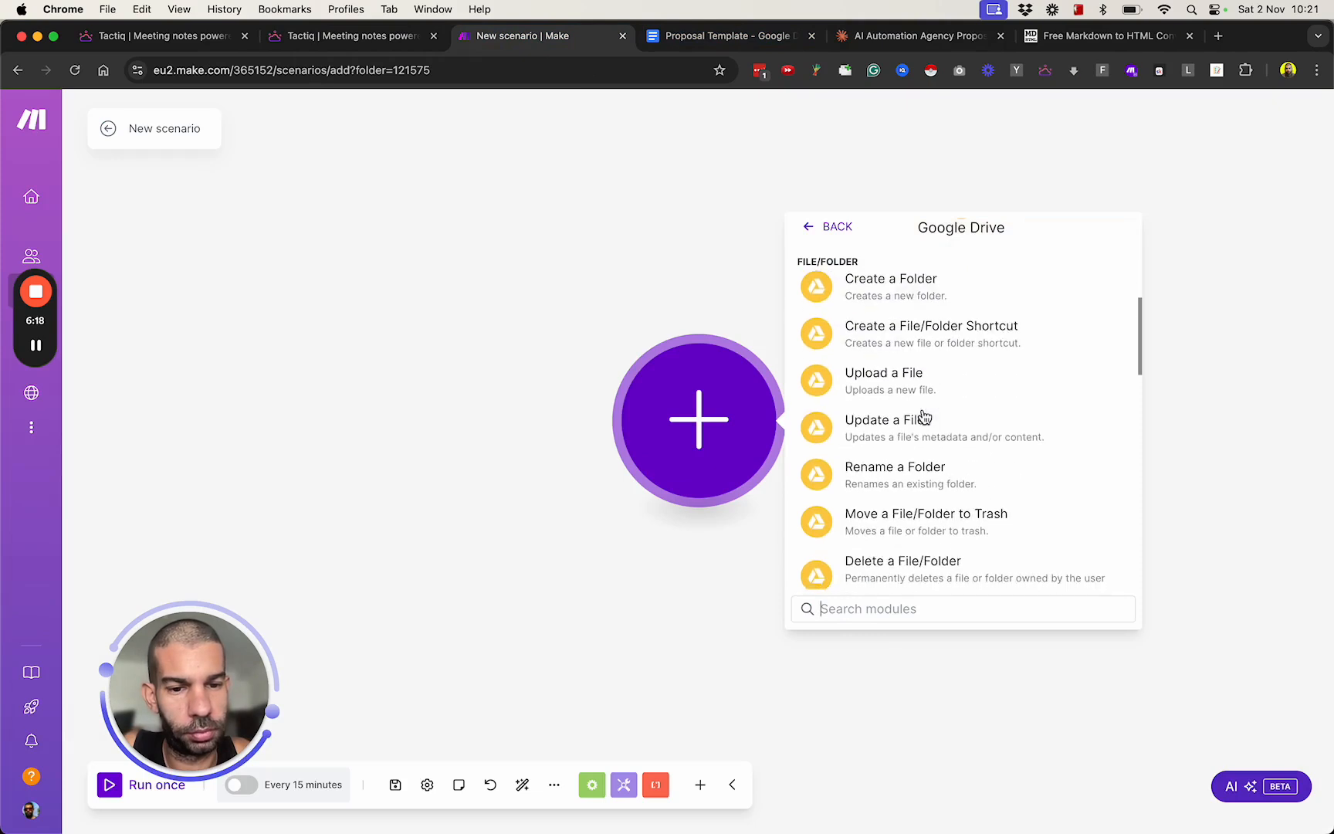
pyautogui.scroll(6, 923, 420)
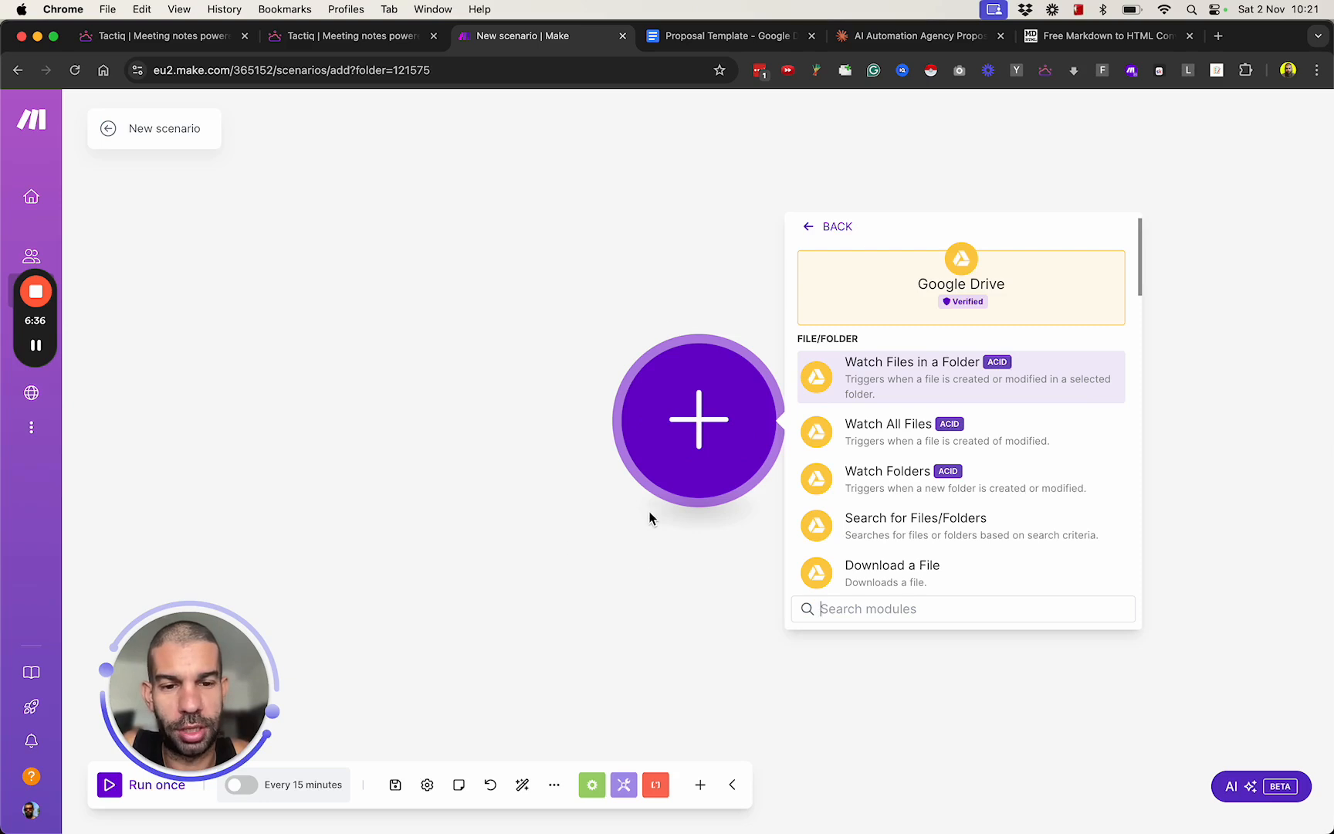
pyautogui.click(672, 533)
# Add the Google Docs "Get Content of a Document" module as the scenario's first module, placing it toward the canvas's left side.
pyautogui.moveTo(649, 423); pyautogui.dragTo(272, 400)
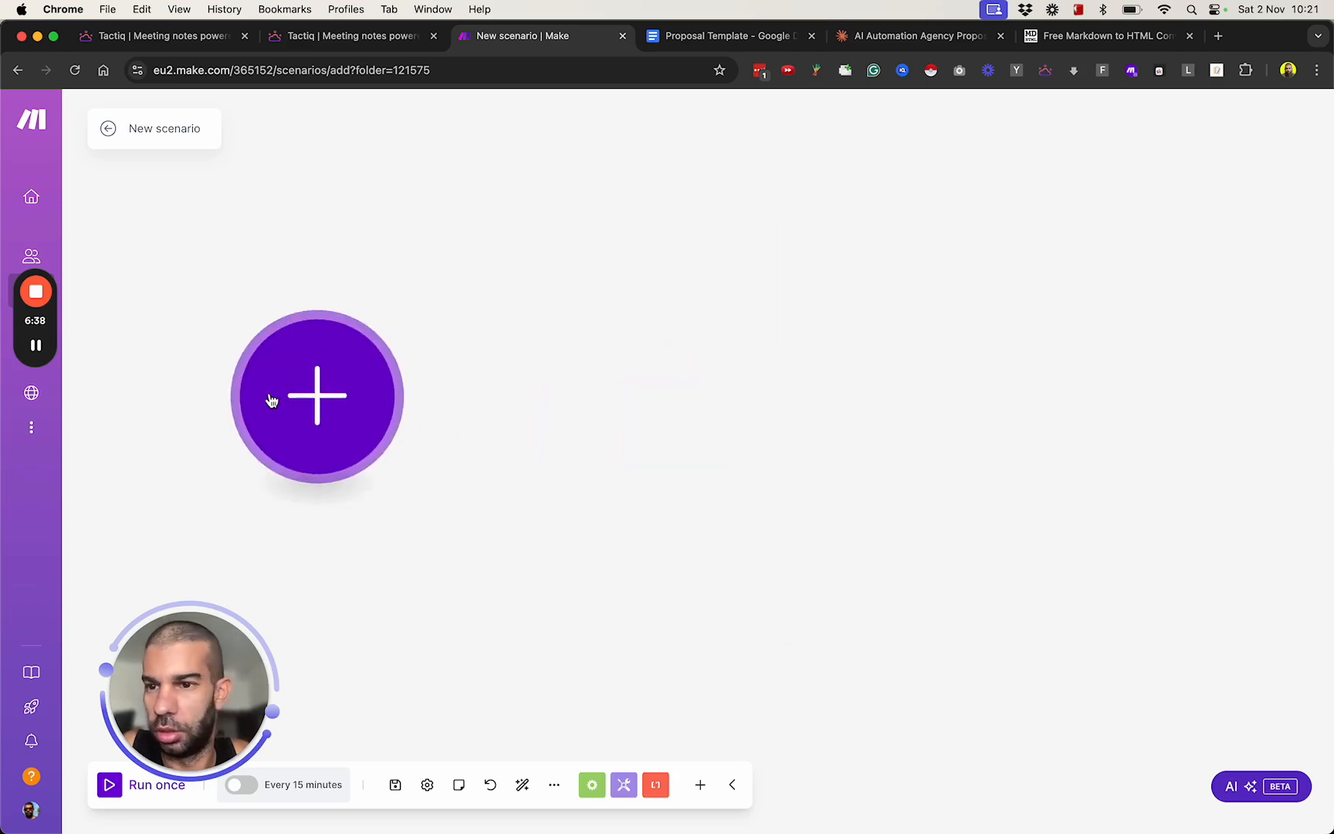
pyautogui.click(318, 413)
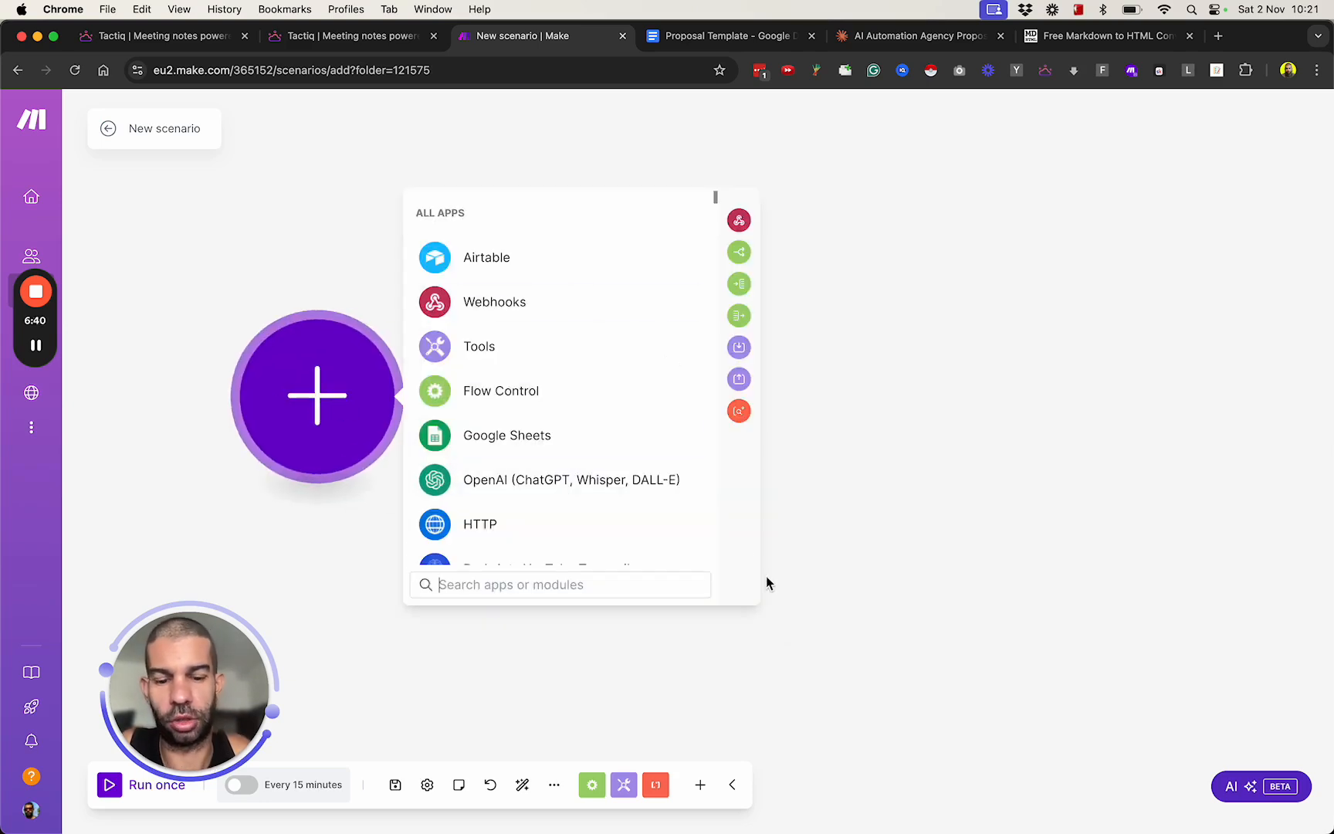
pyautogui.write('google doc')
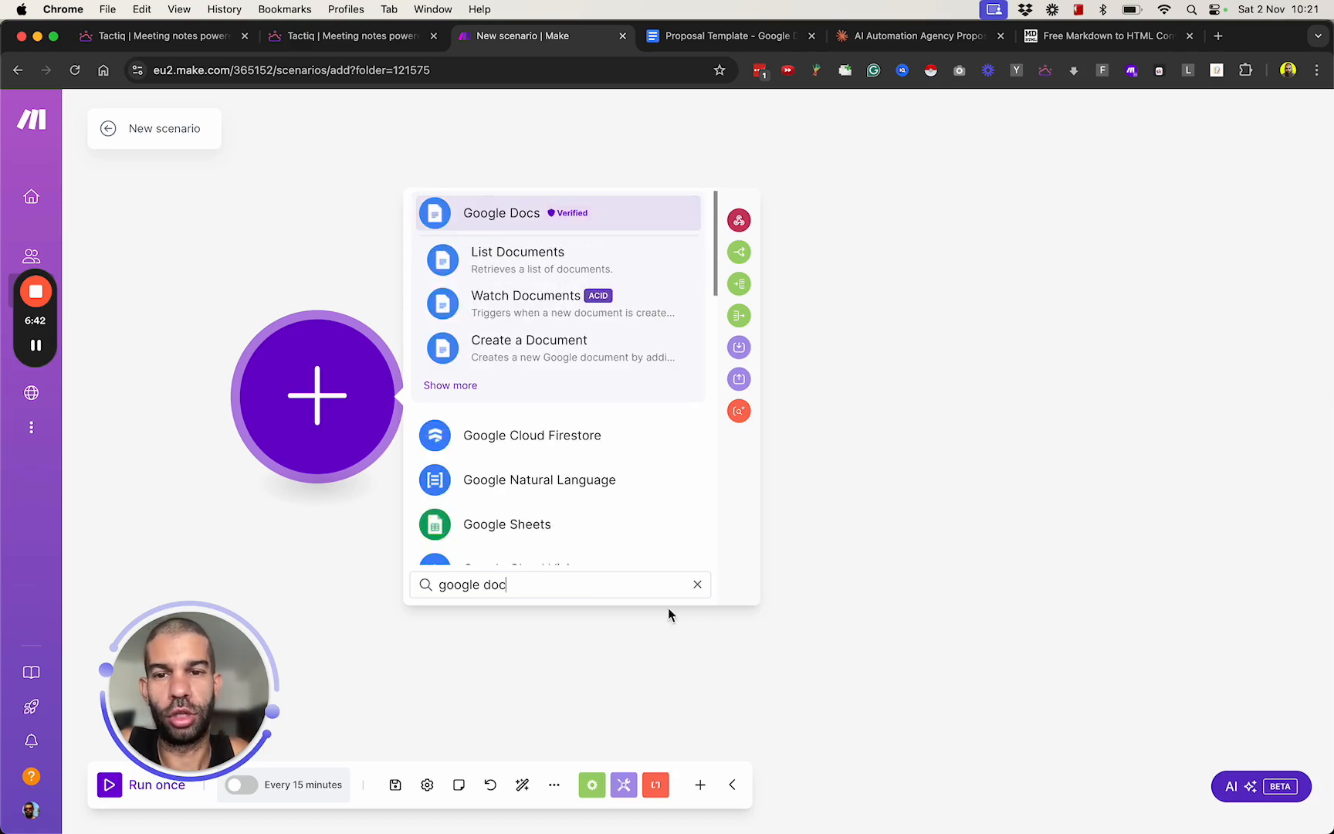
pyautogui.click(463, 385)
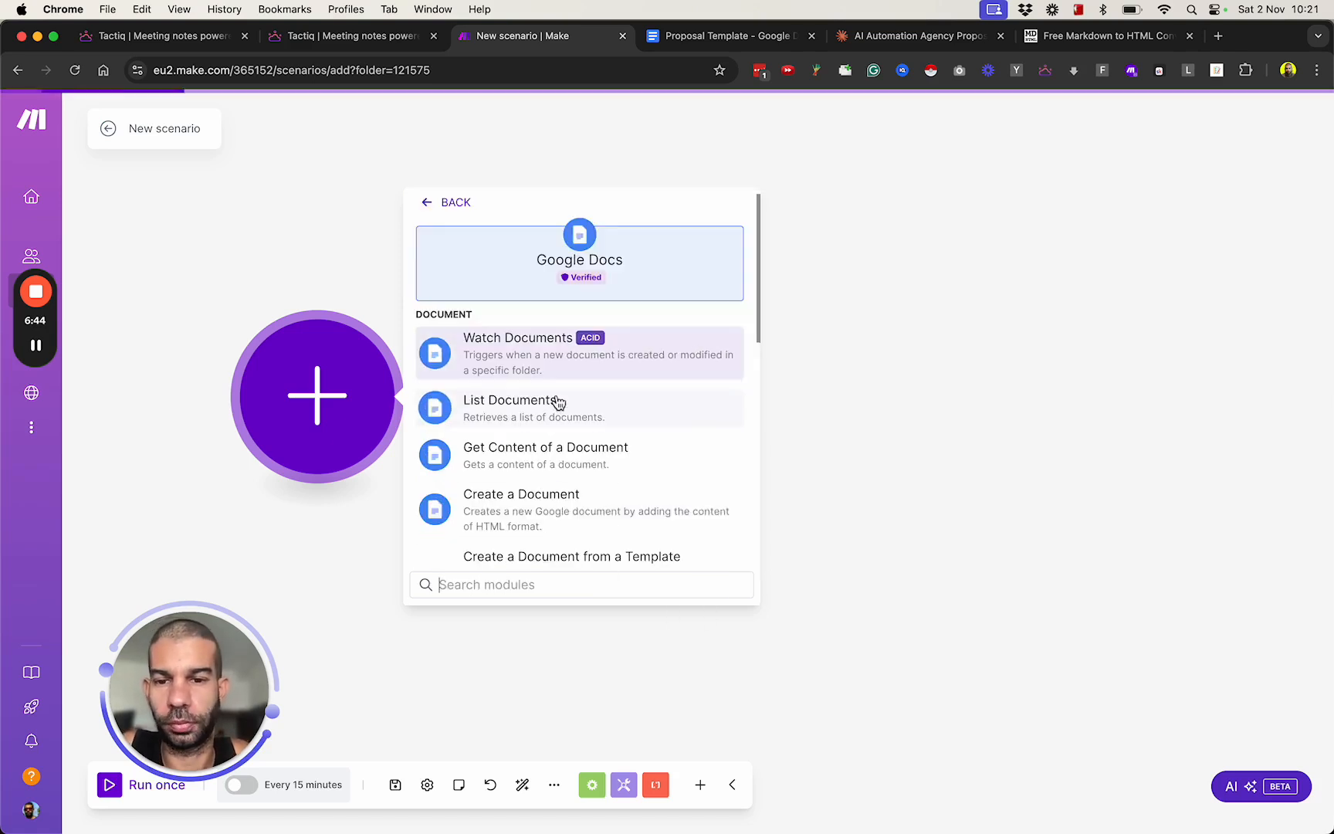
pyautogui.scroll(-2, 556, 400)
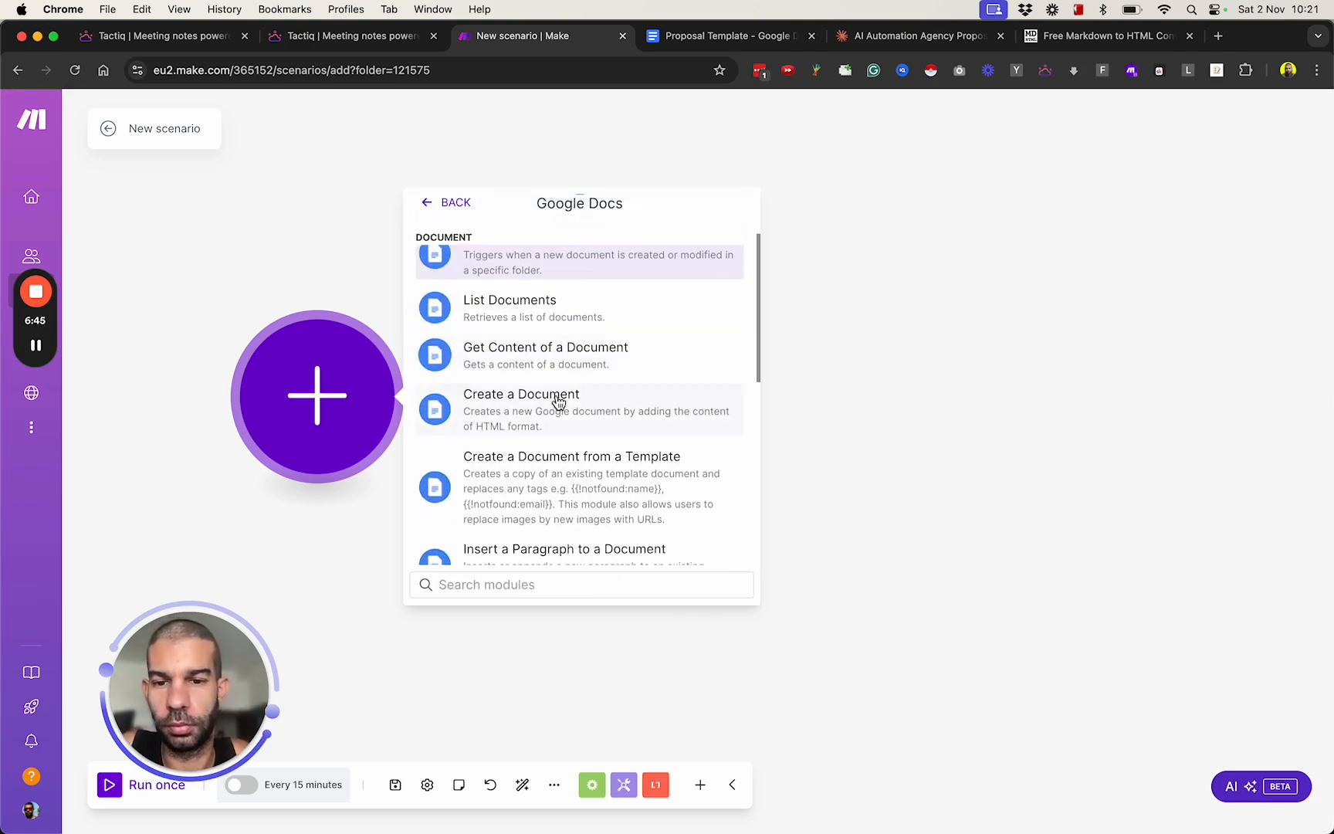
pyautogui.click(540, 365)
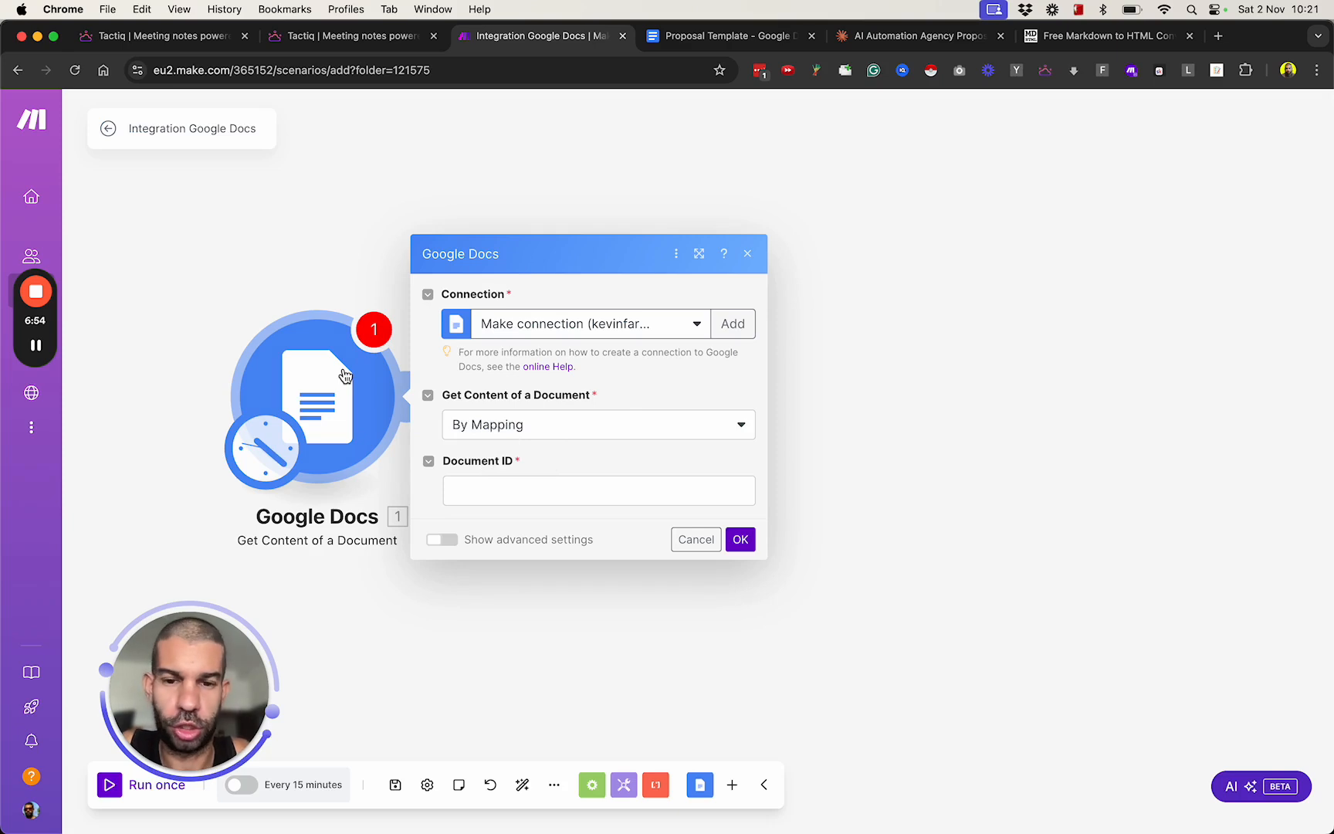
pyautogui.moveTo(324, 393); pyautogui.dragTo(384, 386)
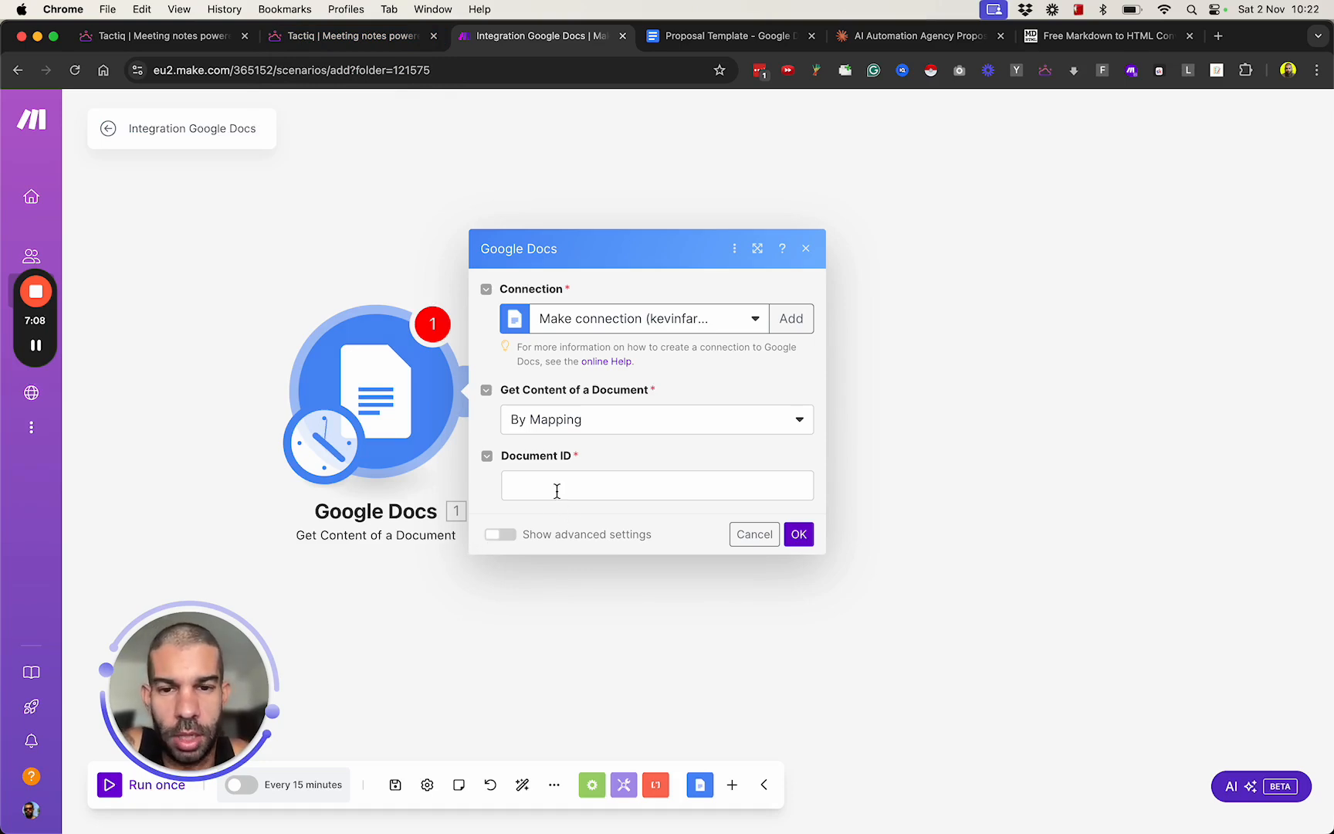
# Switch to the Proposal Template document and create a new blank Google Docs document through docs.new.
pyautogui.click(695, 37)
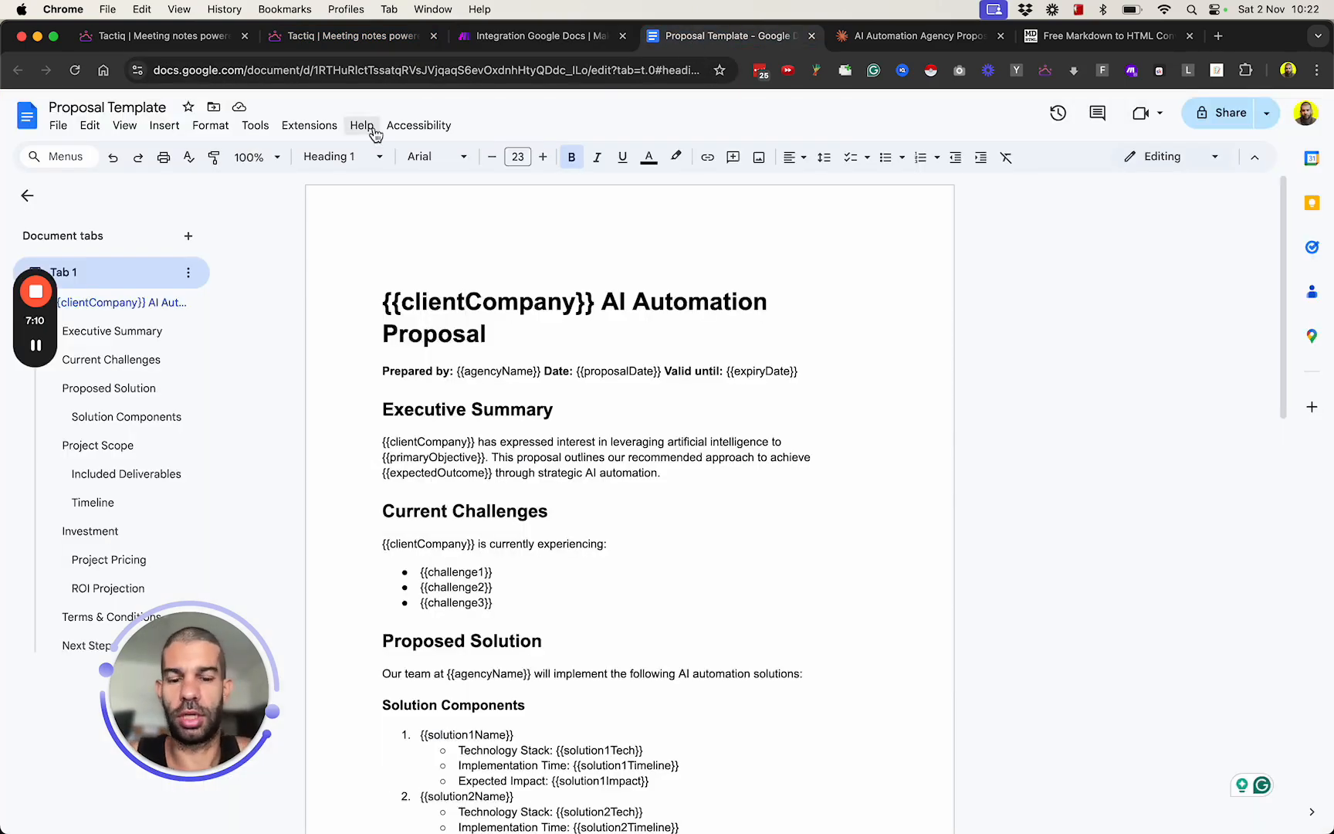
pyautogui.write('docs.new')
pyautogui.press('Return')
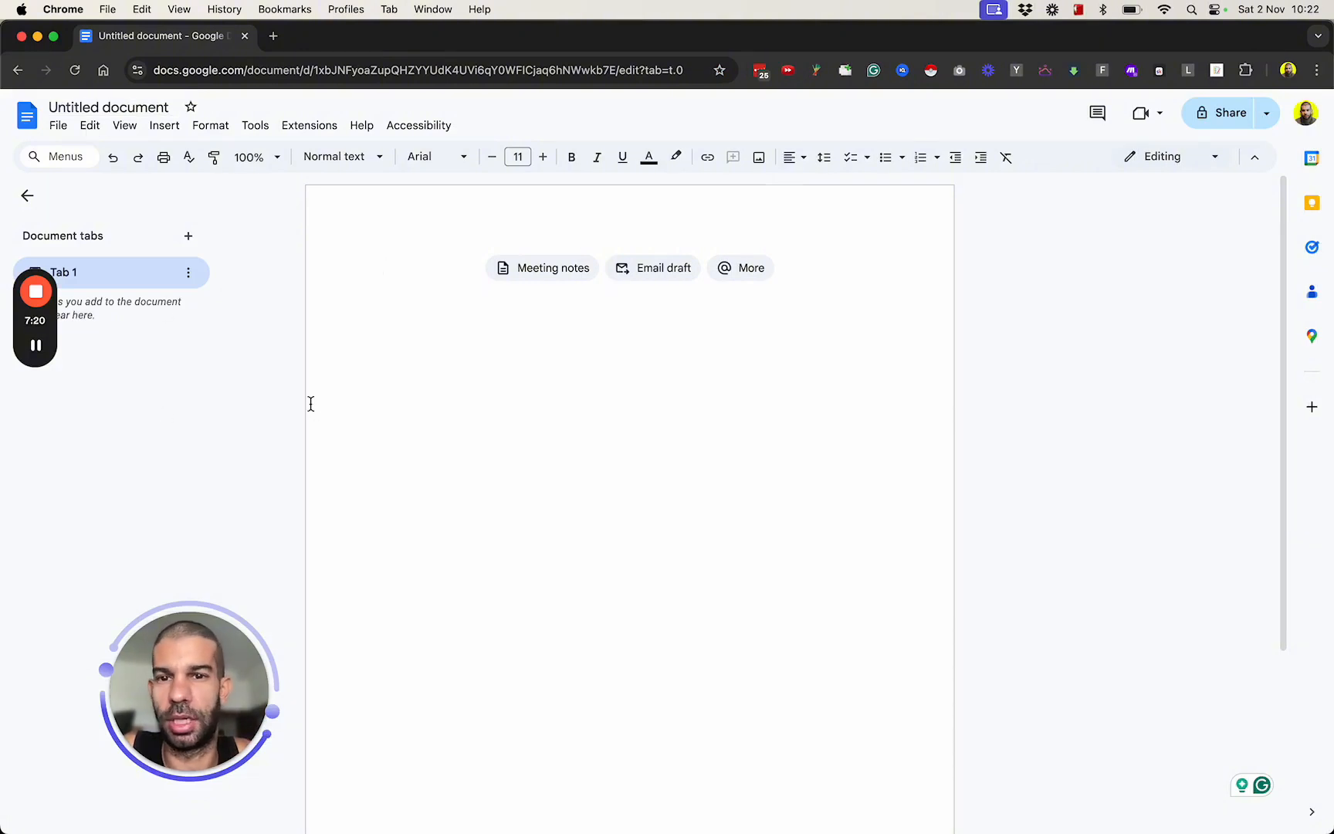
# Arrange the Proposal Template and the new blank document side by side in split screen, with the template on the left.
pyautogui.moveTo(667, 340); pyautogui.dragTo(664, 356)
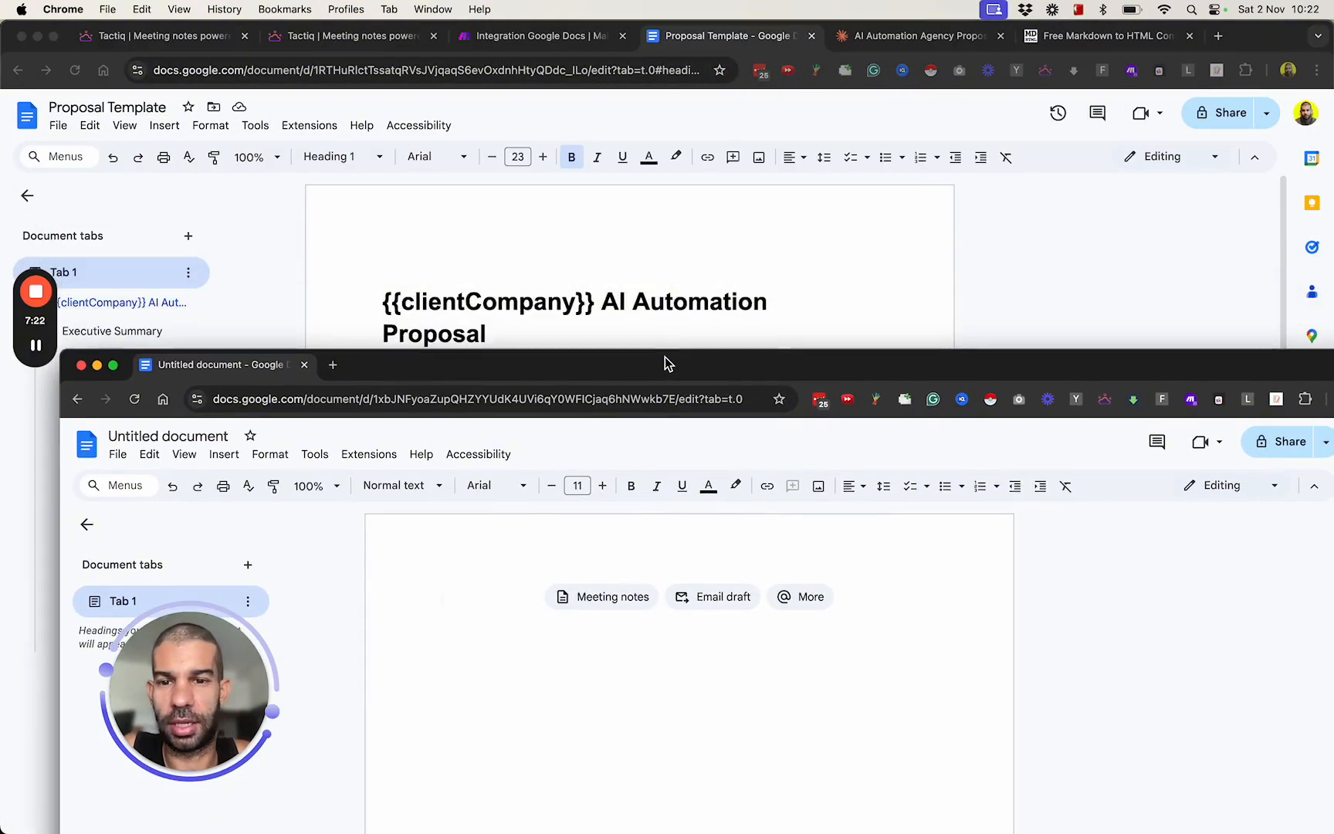
pyautogui.moveTo(414, 362); pyautogui.dragTo(529, 608)
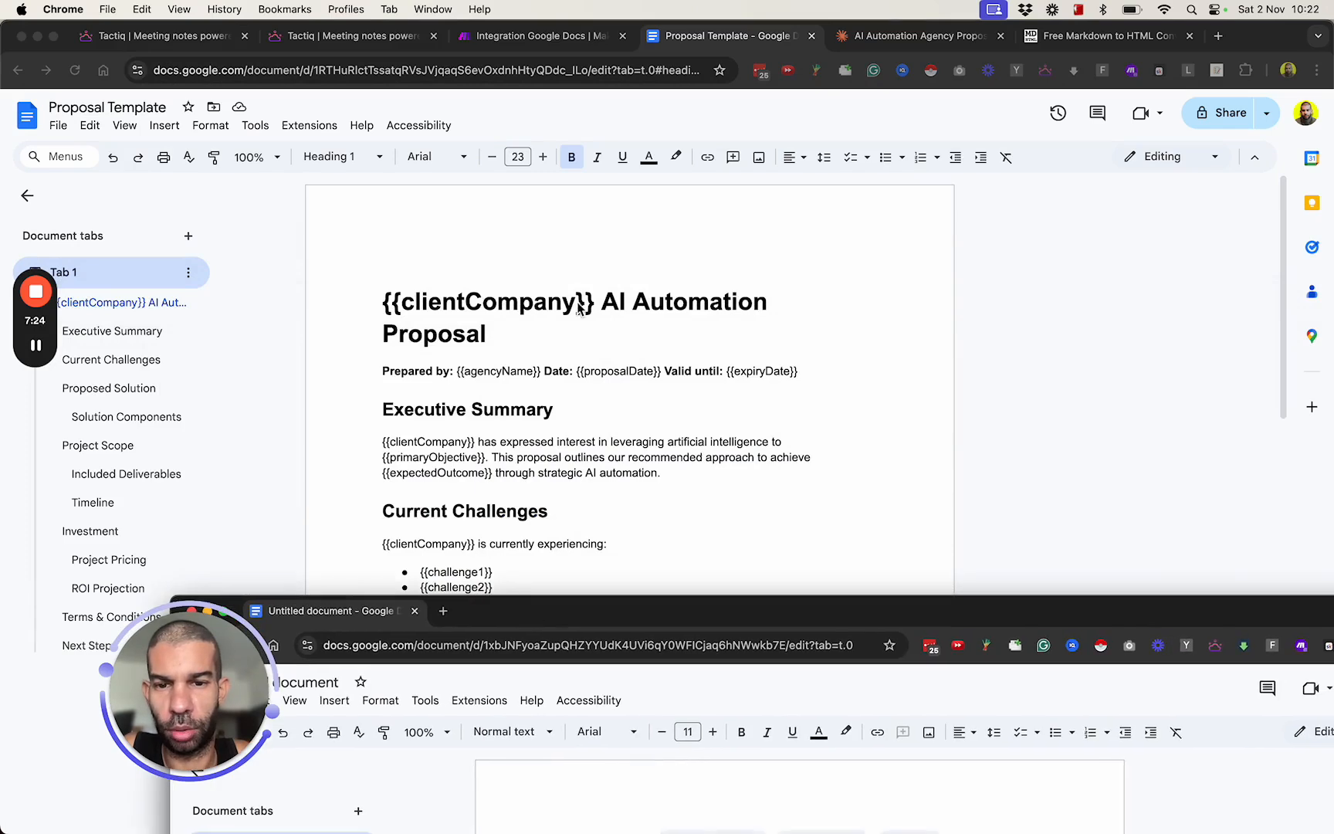
pyautogui.scroll(-5, 581, 455)
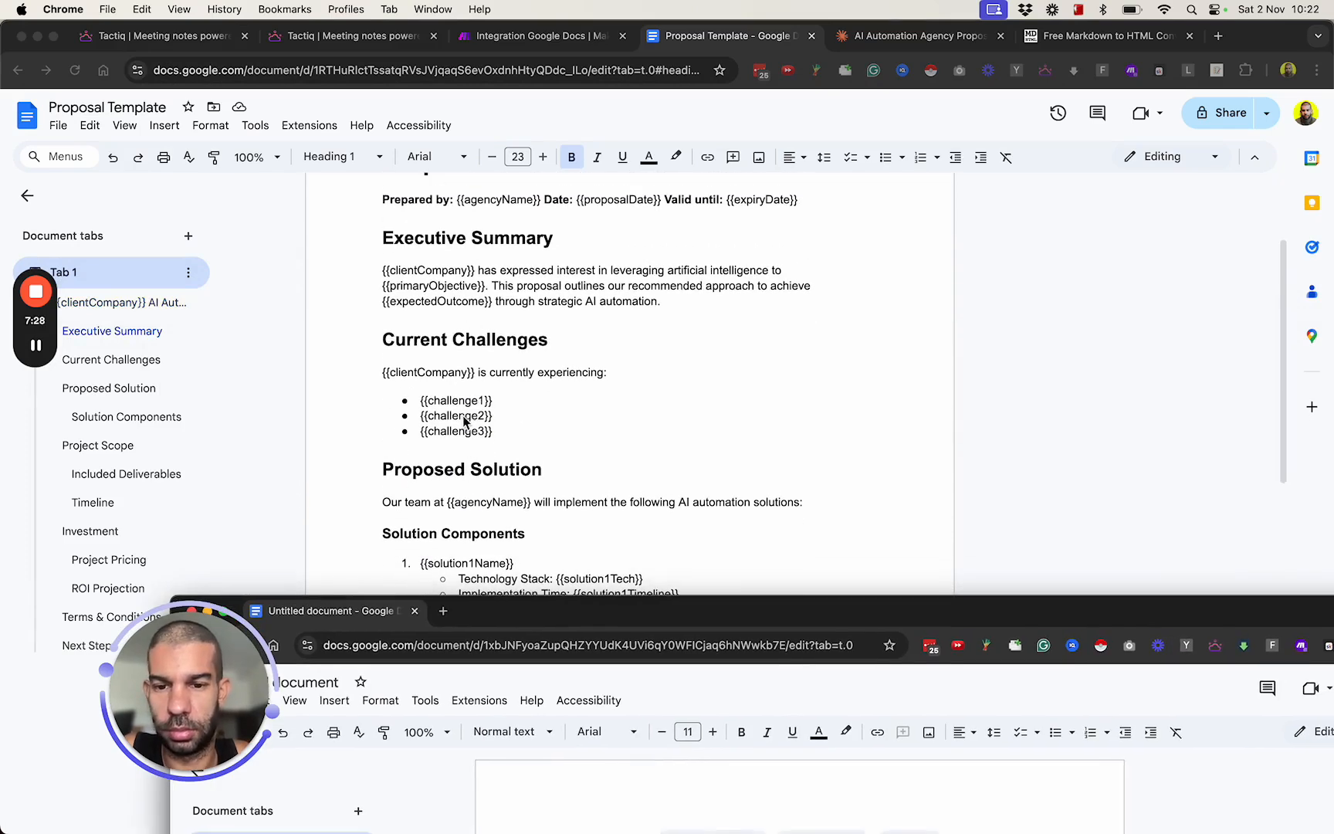
pyautogui.scroll(-8, 463, 421)
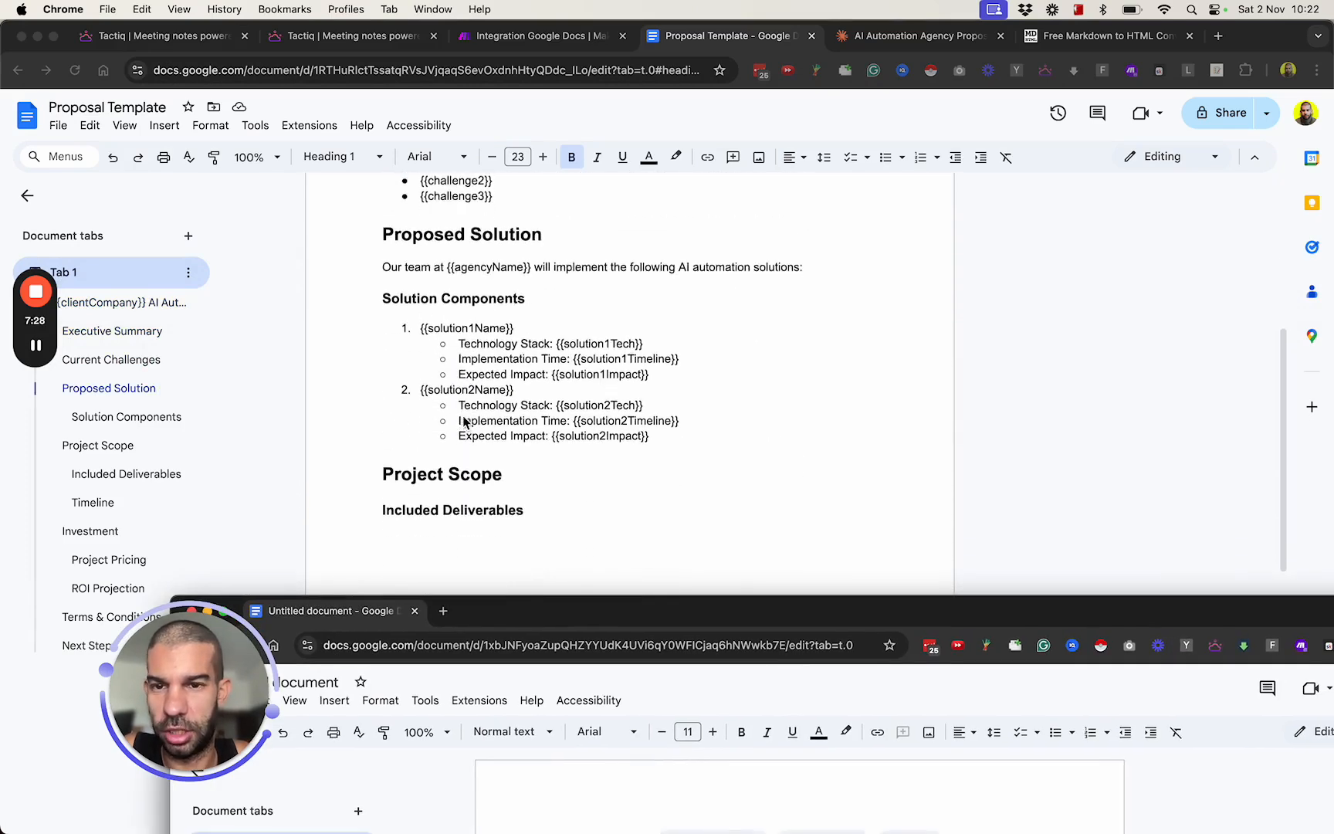
pyautogui.click(59, 38)
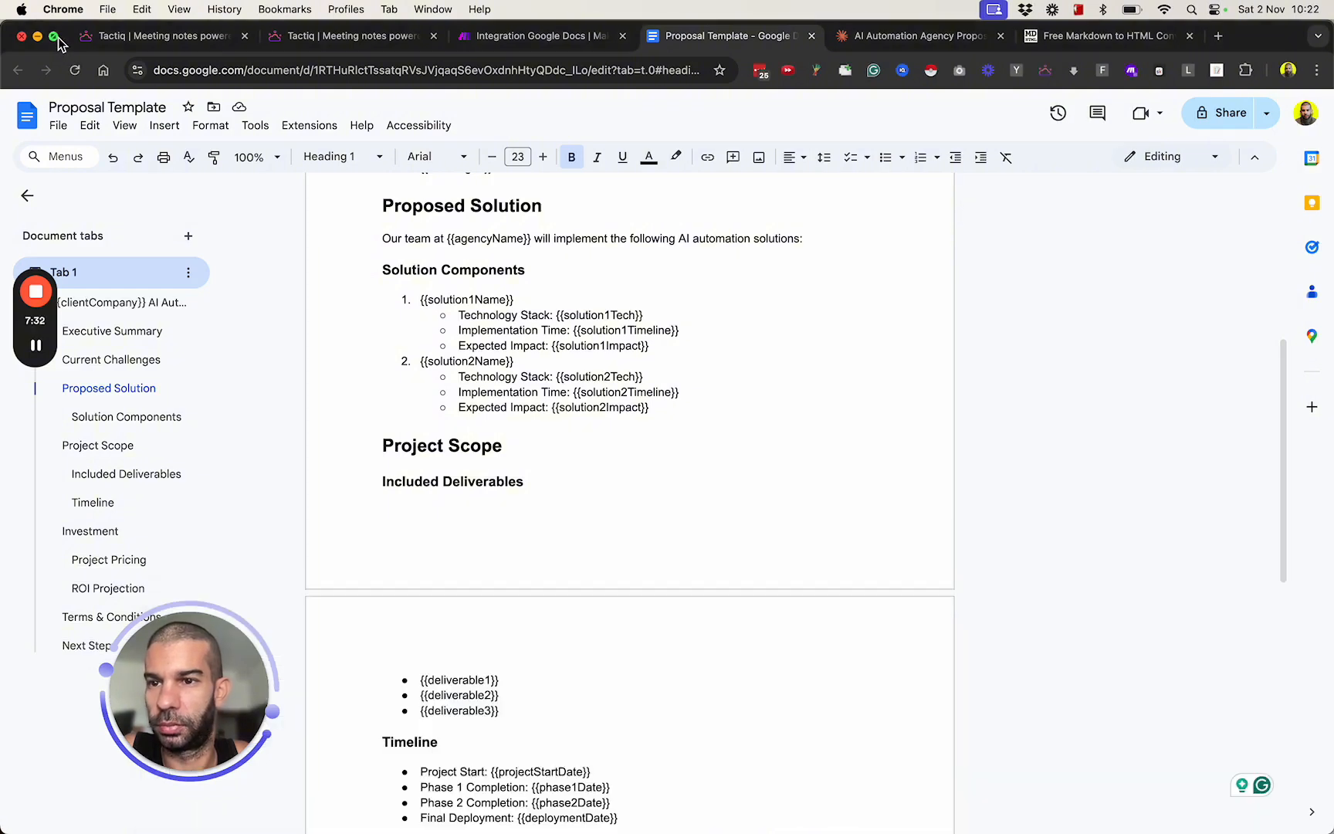
pyautogui.moveTo(54, 36)
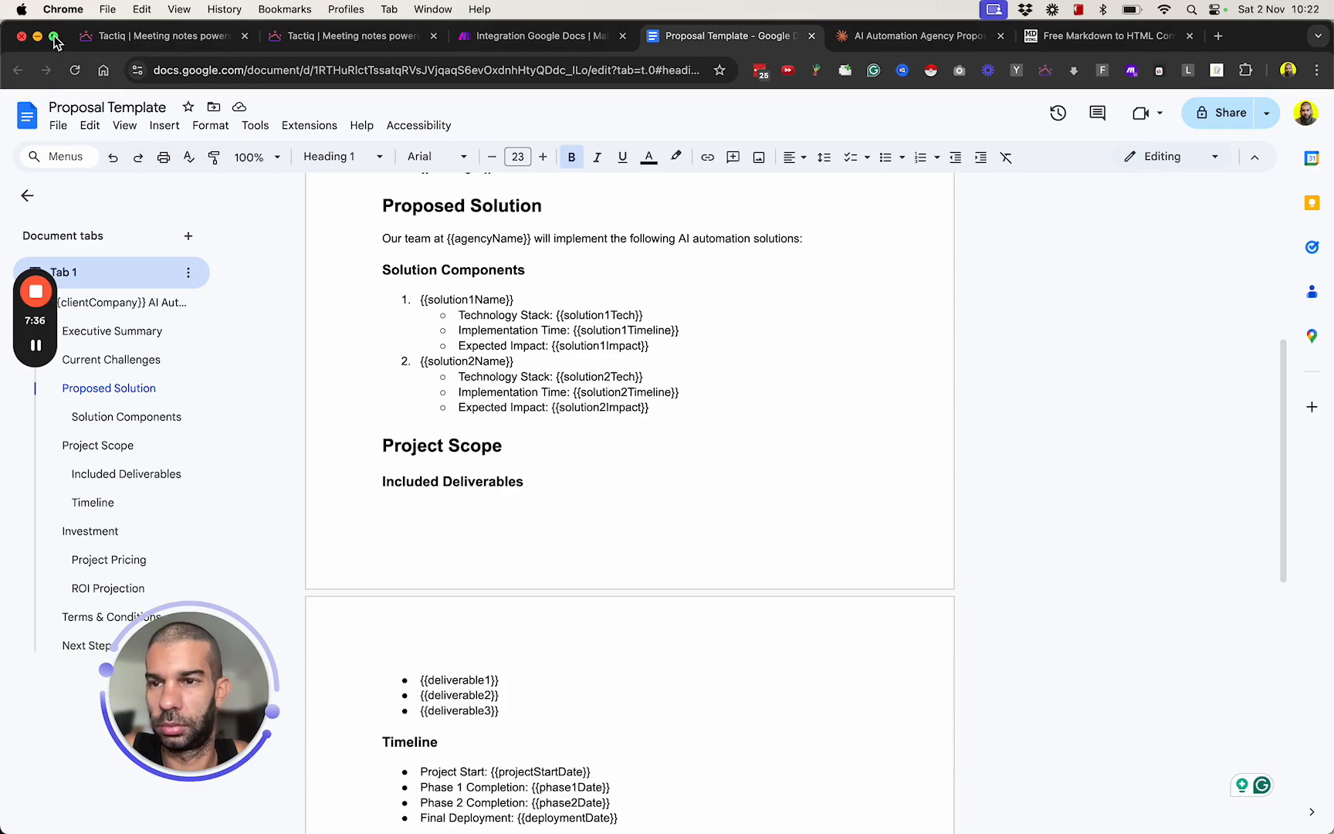
pyautogui.click(108, 81)
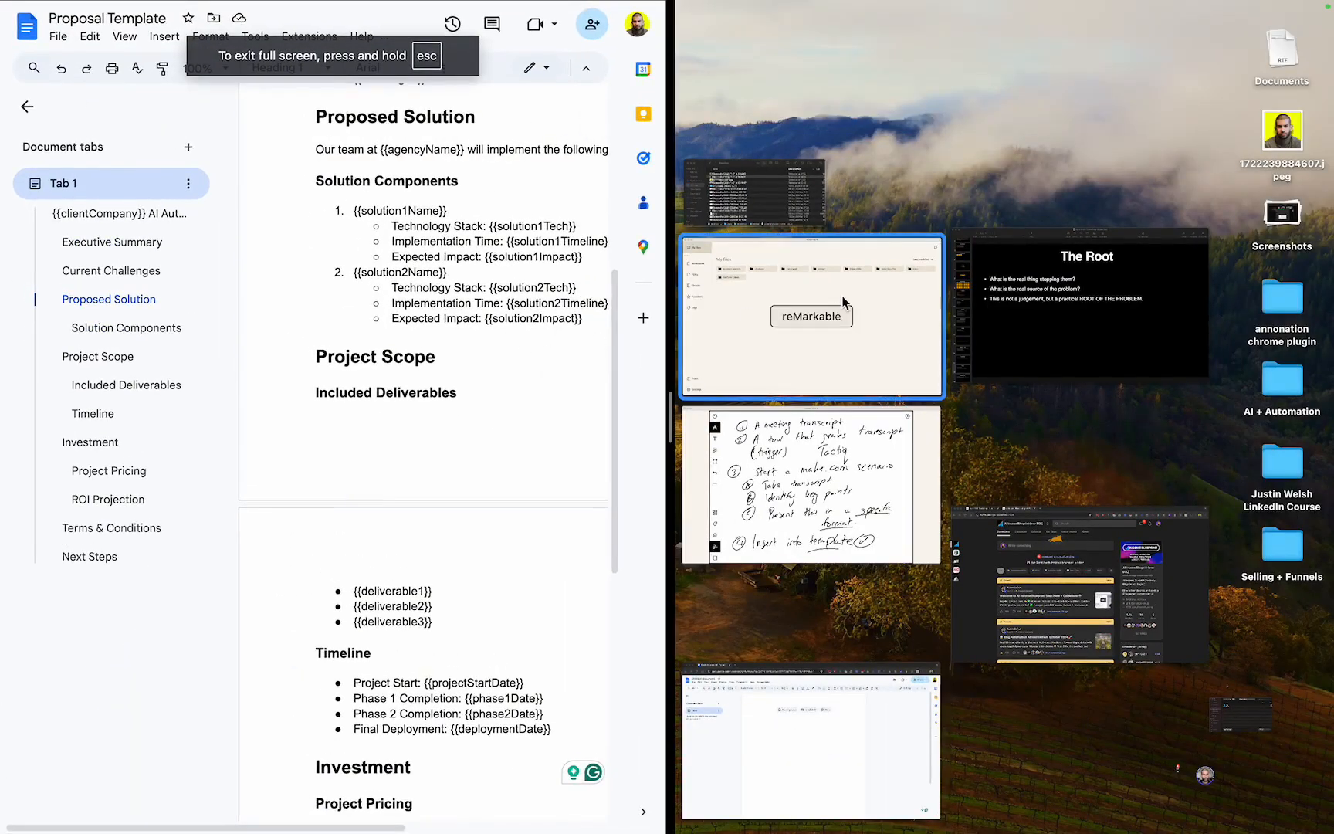
pyautogui.click(779, 759)
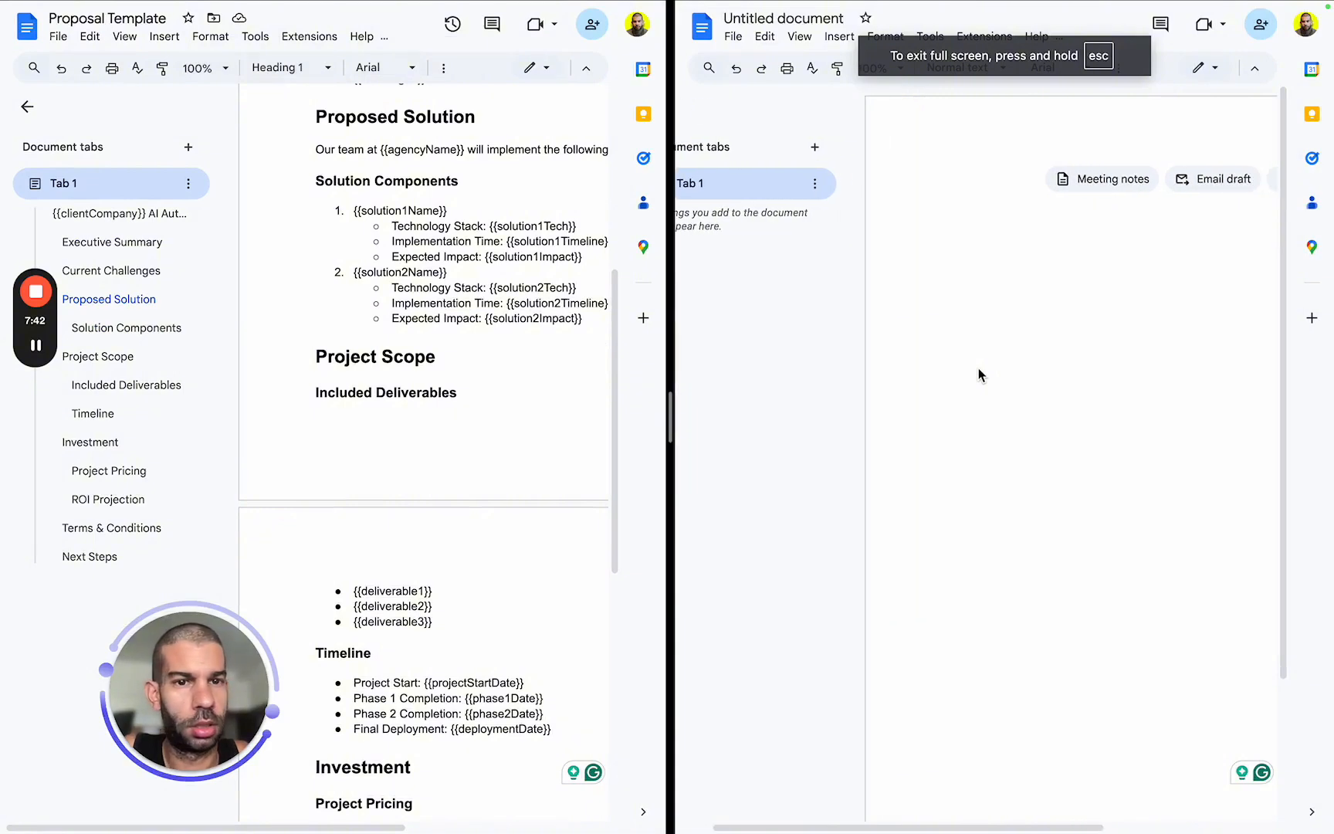
# Open voice typing in the untitled document.
pyautogui.click(931, 37)
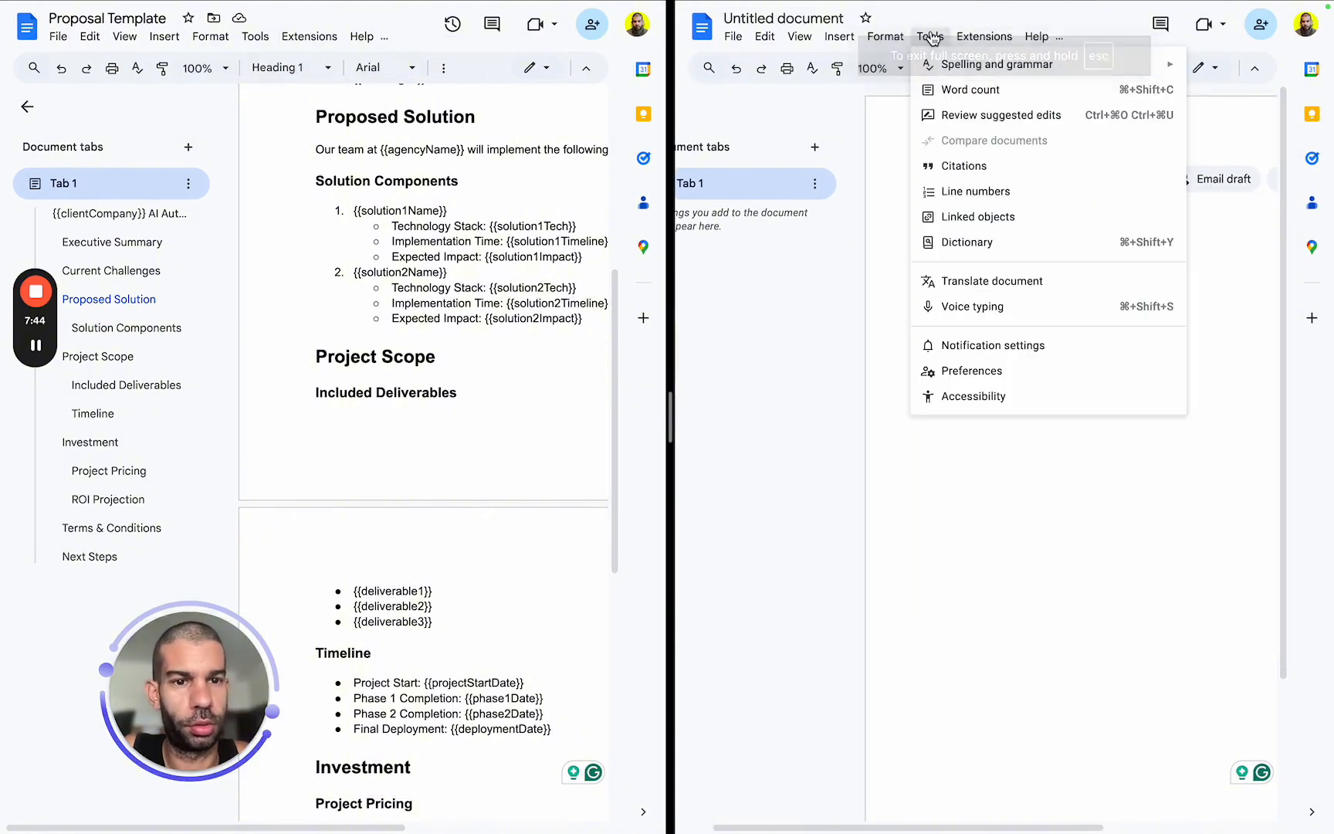
pyautogui.moveTo(839, 38)
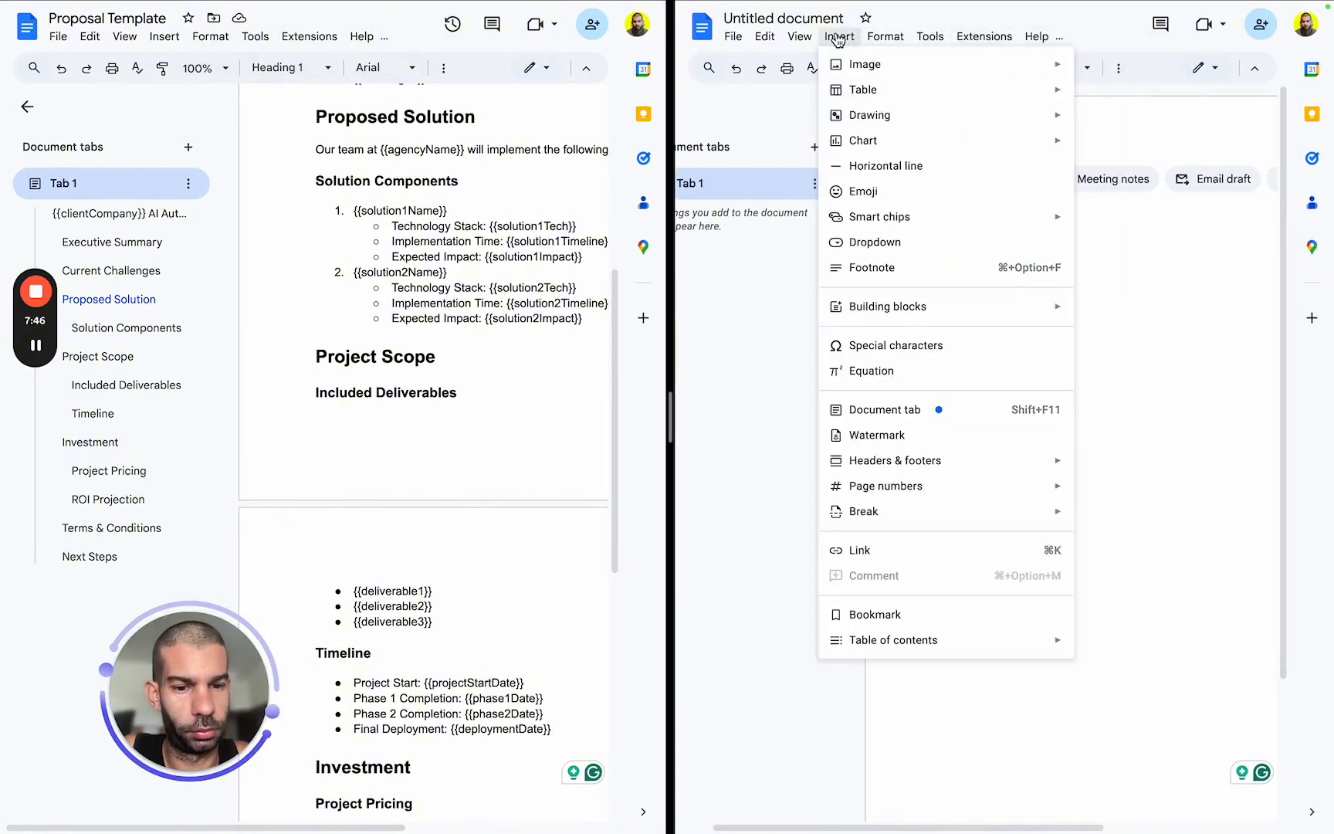
pyautogui.moveTo(891, 50)
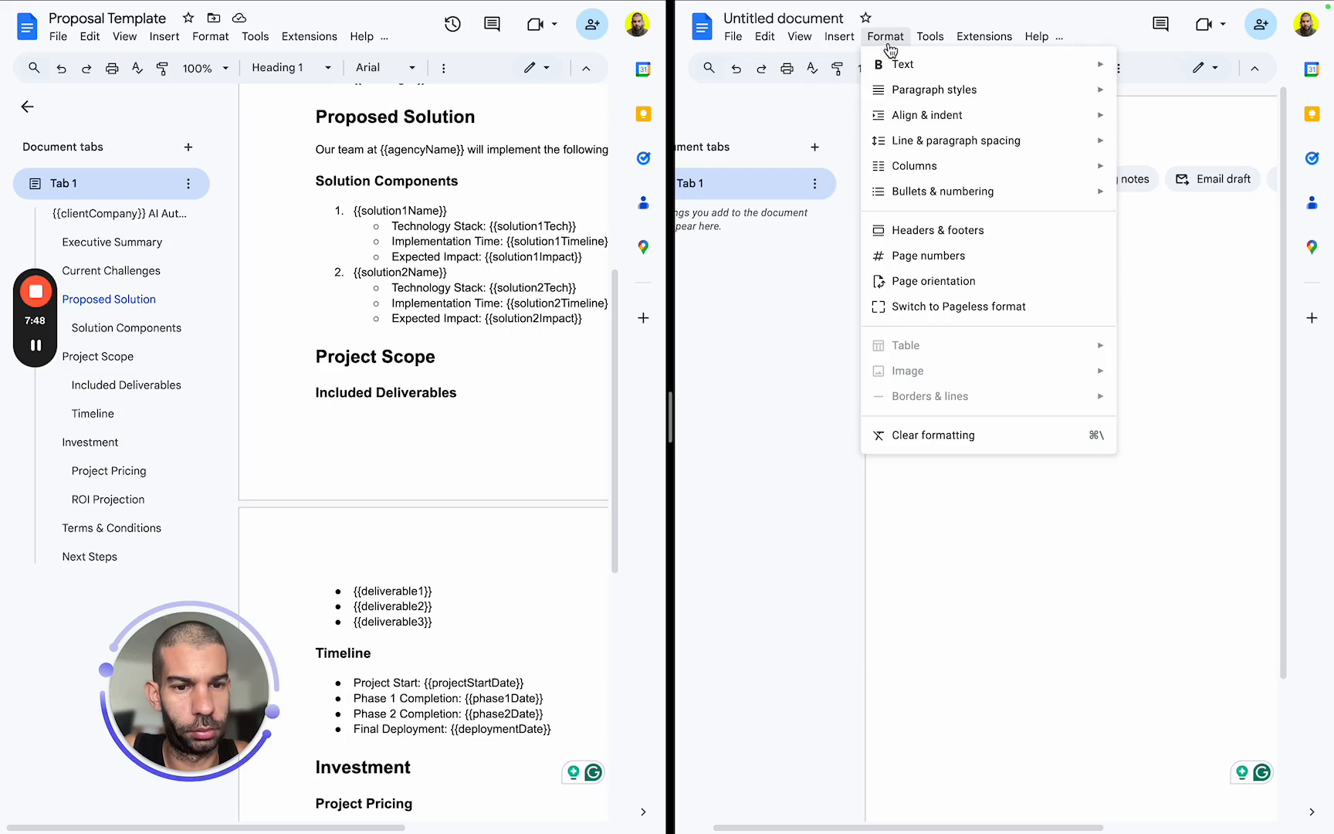
pyautogui.moveTo(944, 50)
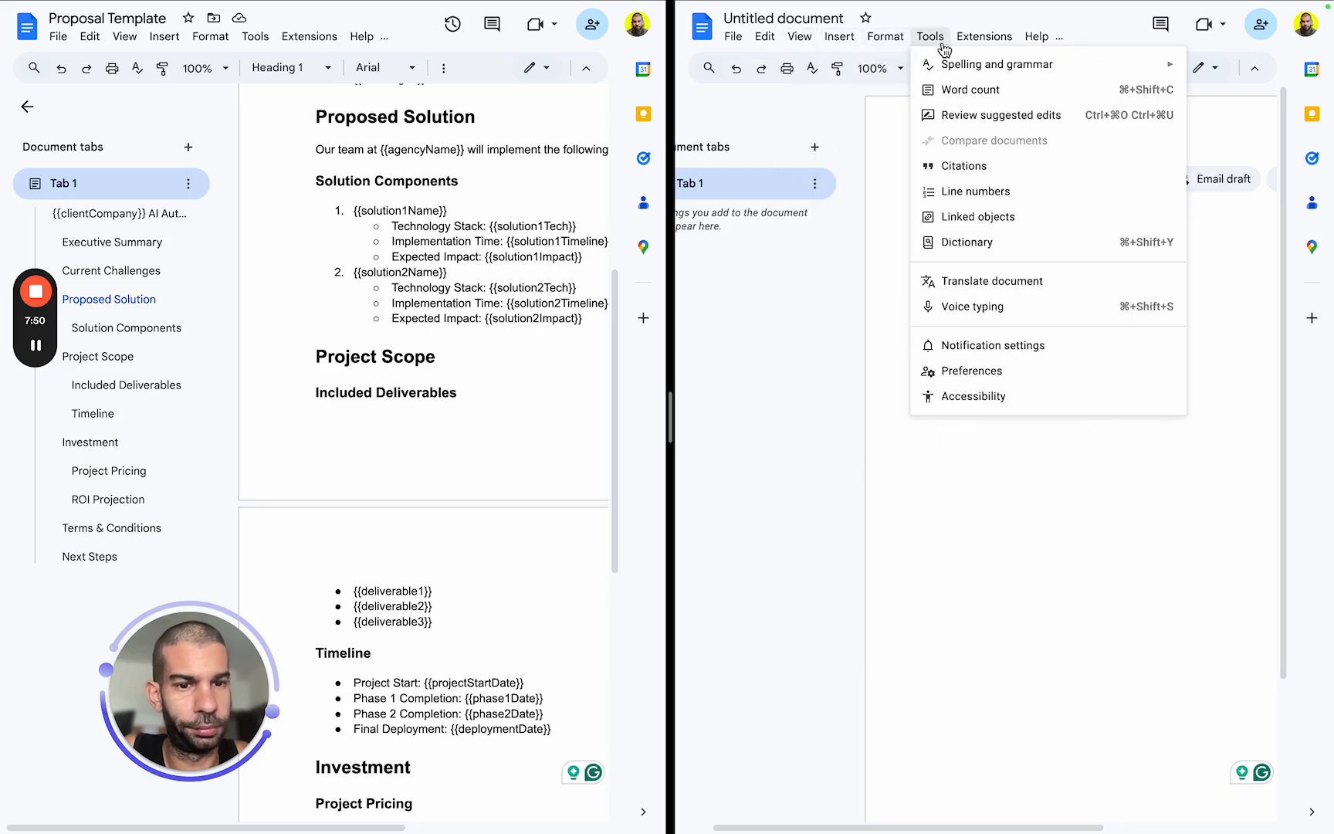
pyautogui.click(989, 307)
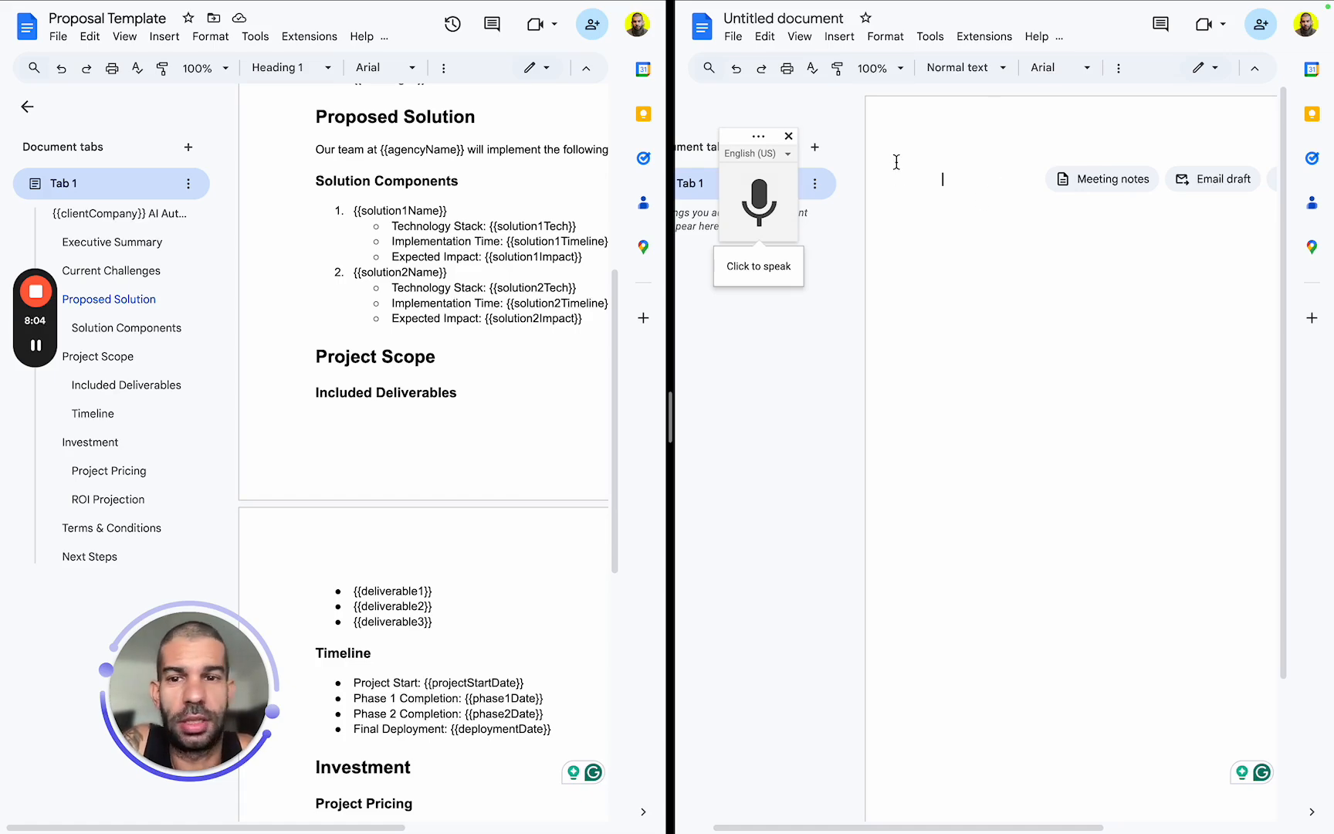
# Dictate the call notes' opening, following the template: client Clients Inc, a custom proposal system as main objective, and their challenges in closing clients.
pyautogui.scroll(-8, 466, 246)
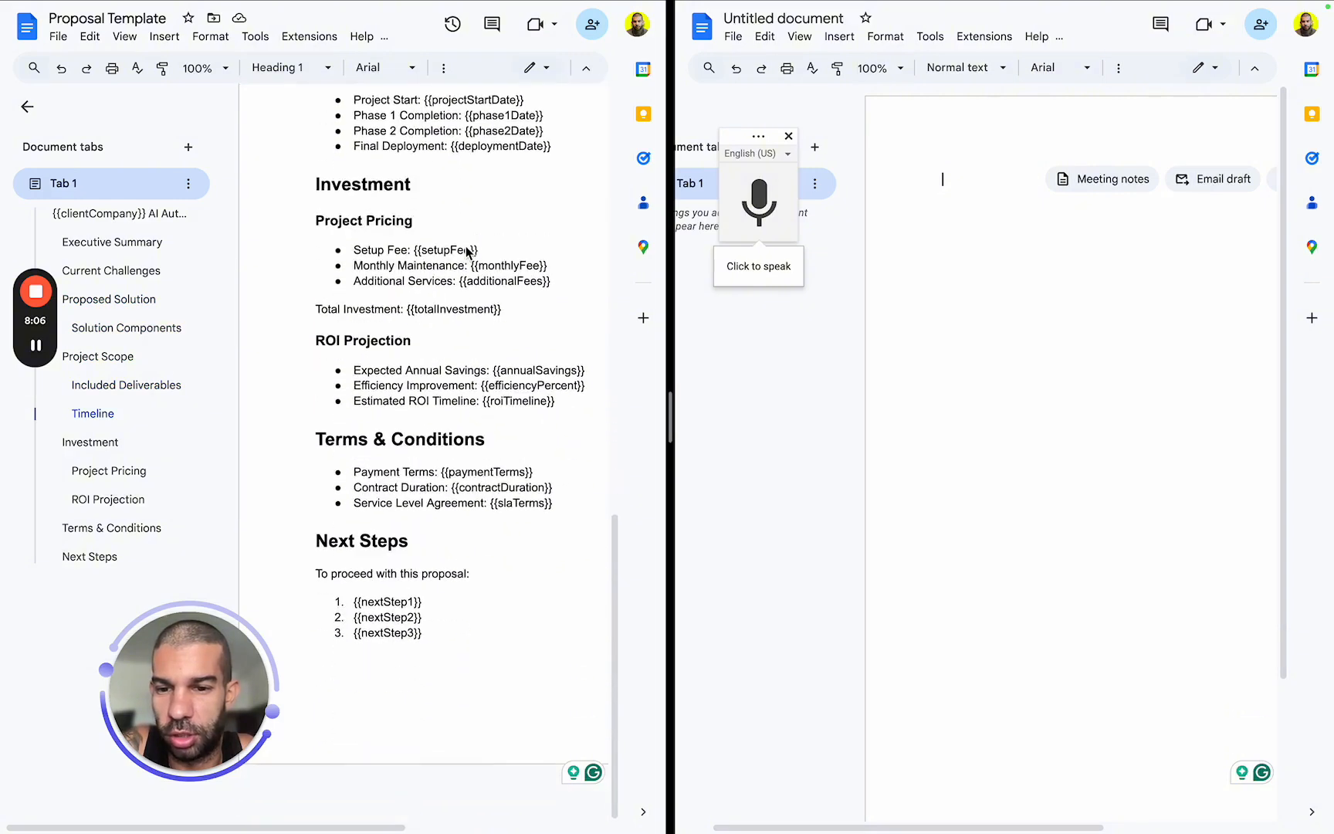
pyautogui.scroll(8, 465, 246)
pyautogui.scroll(5, 466, 247)
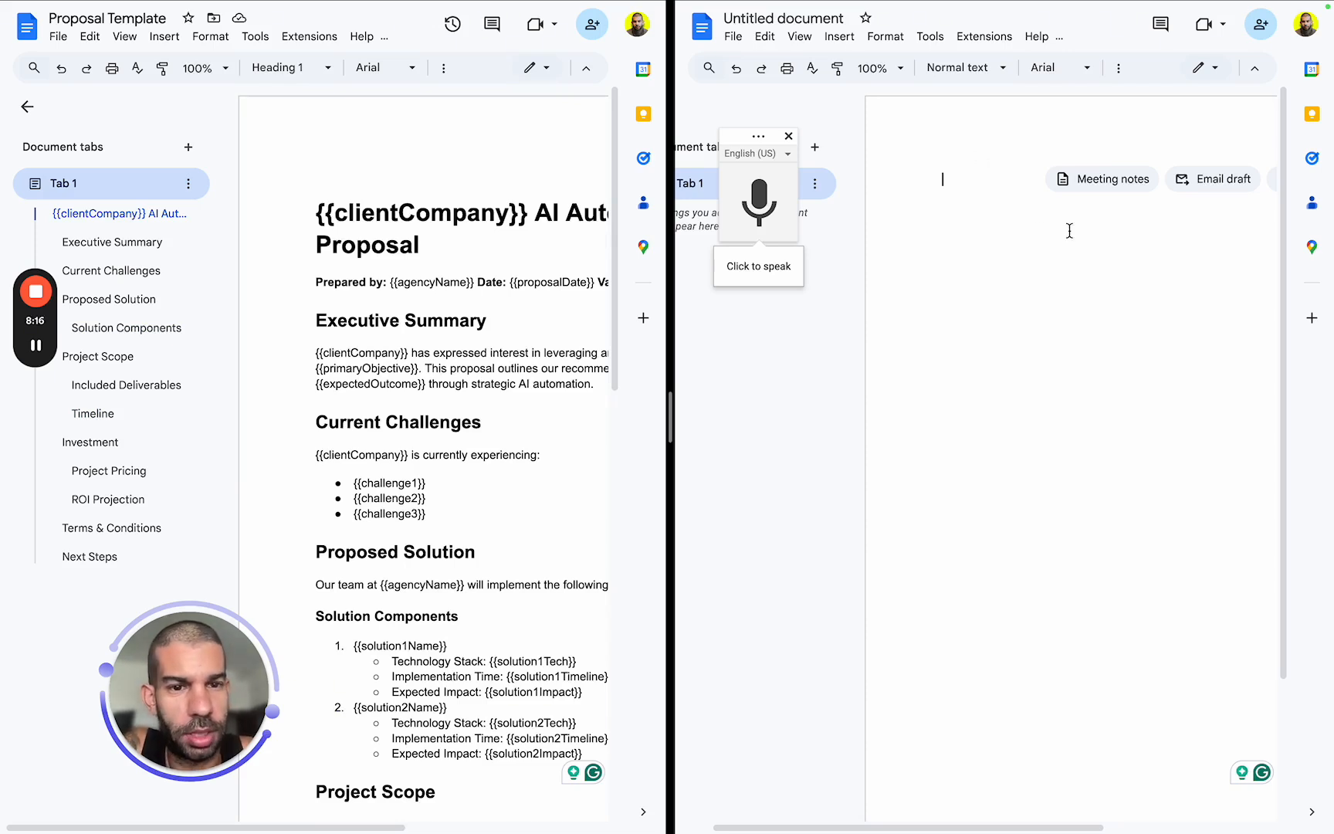
pyautogui.hscroll(1, 1047, 337)
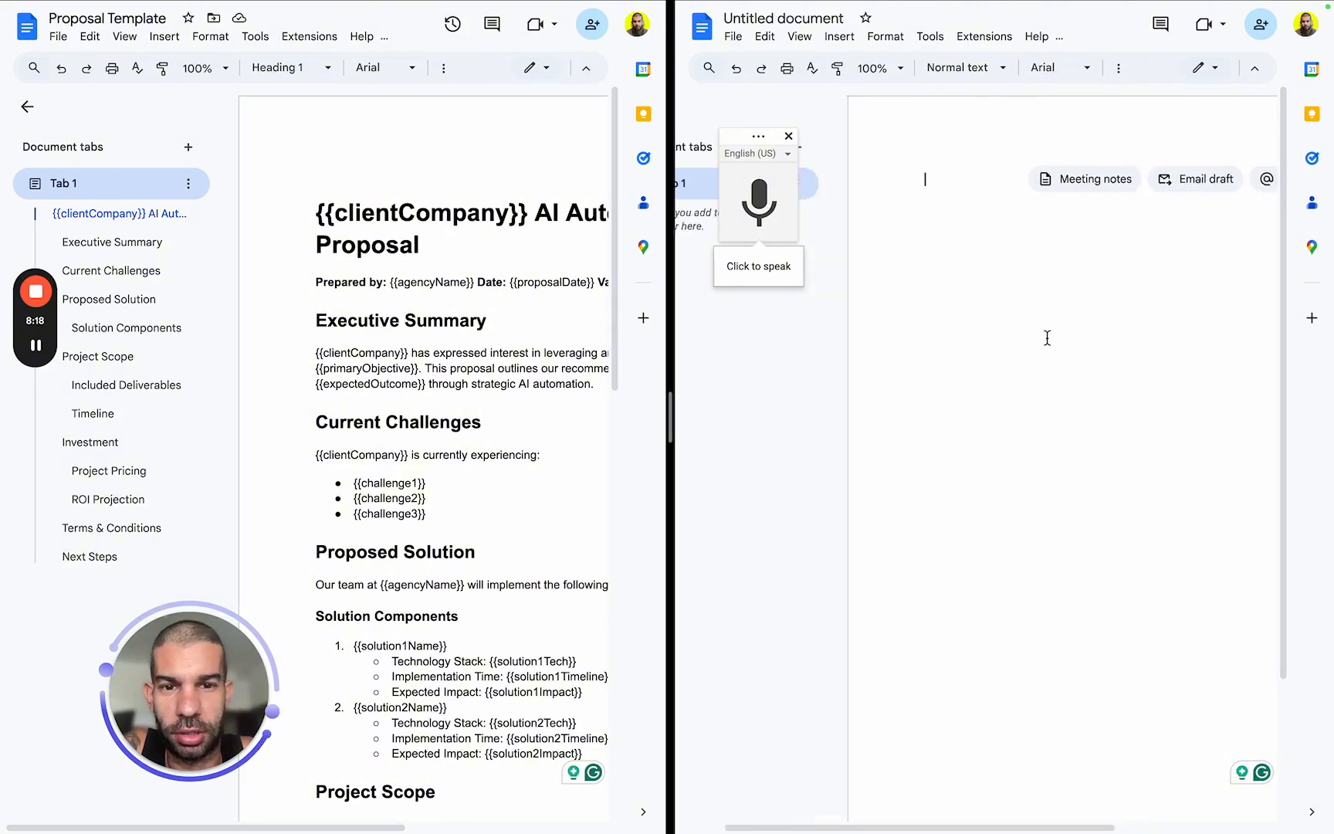
pyautogui.hscroll(-3, 1047, 337)
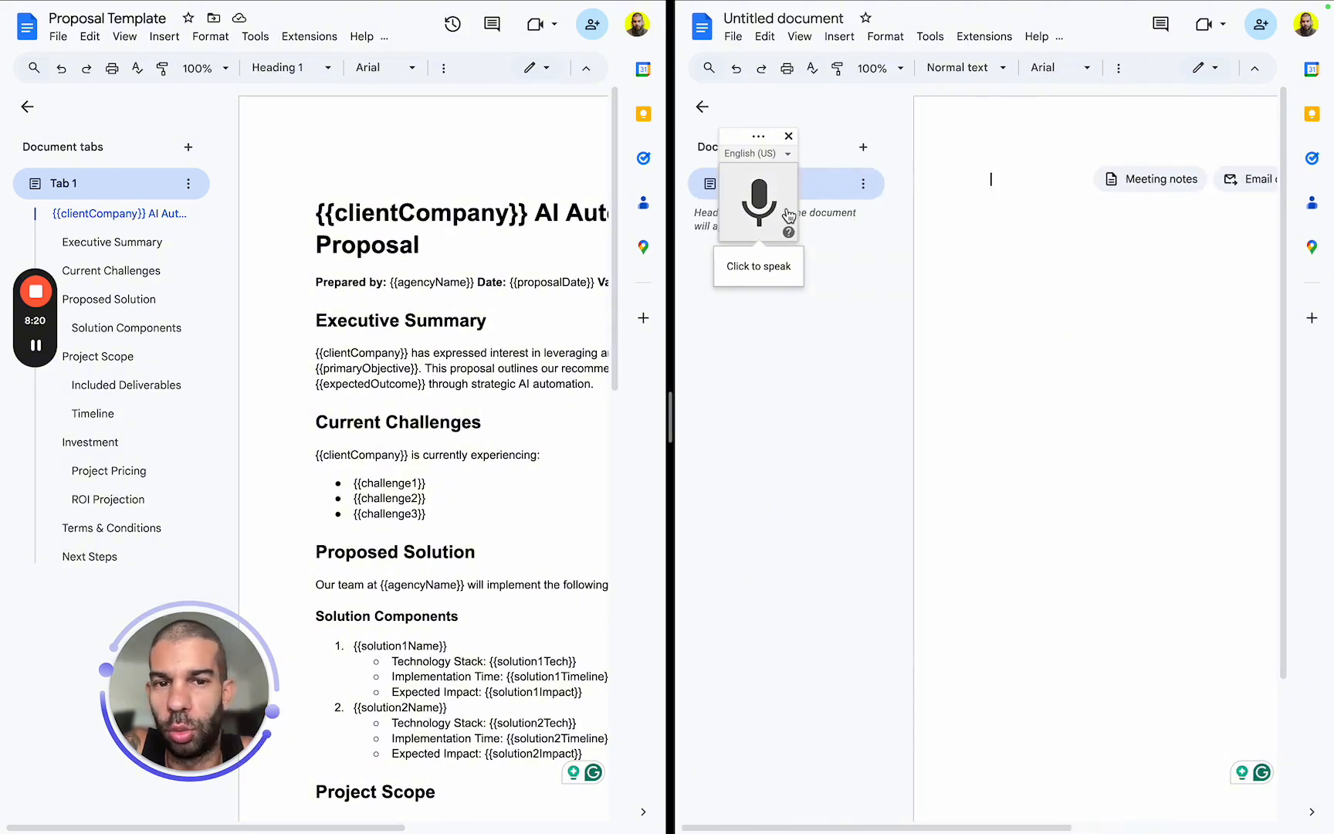
pyautogui.click(786, 213)
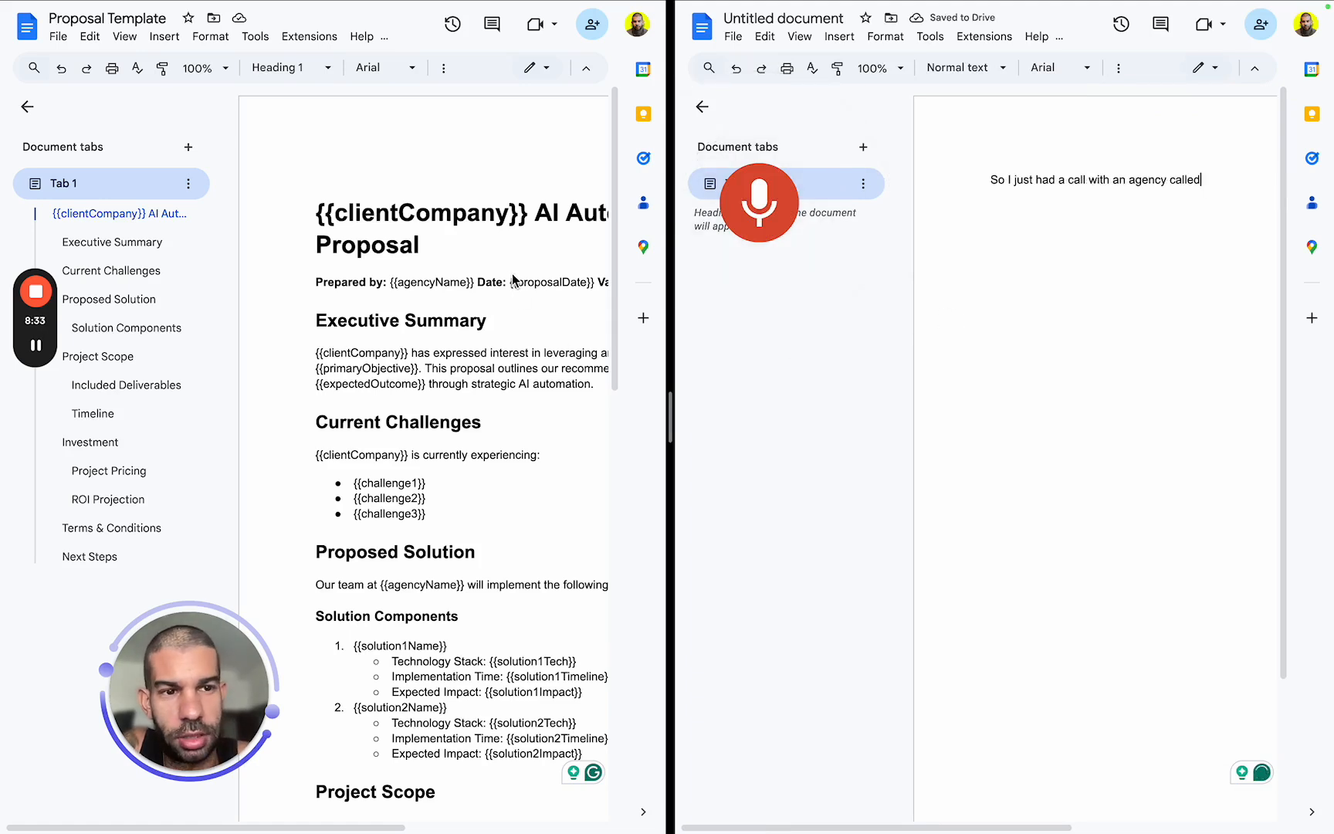
pyautogui.hscroll(4, 513, 279)
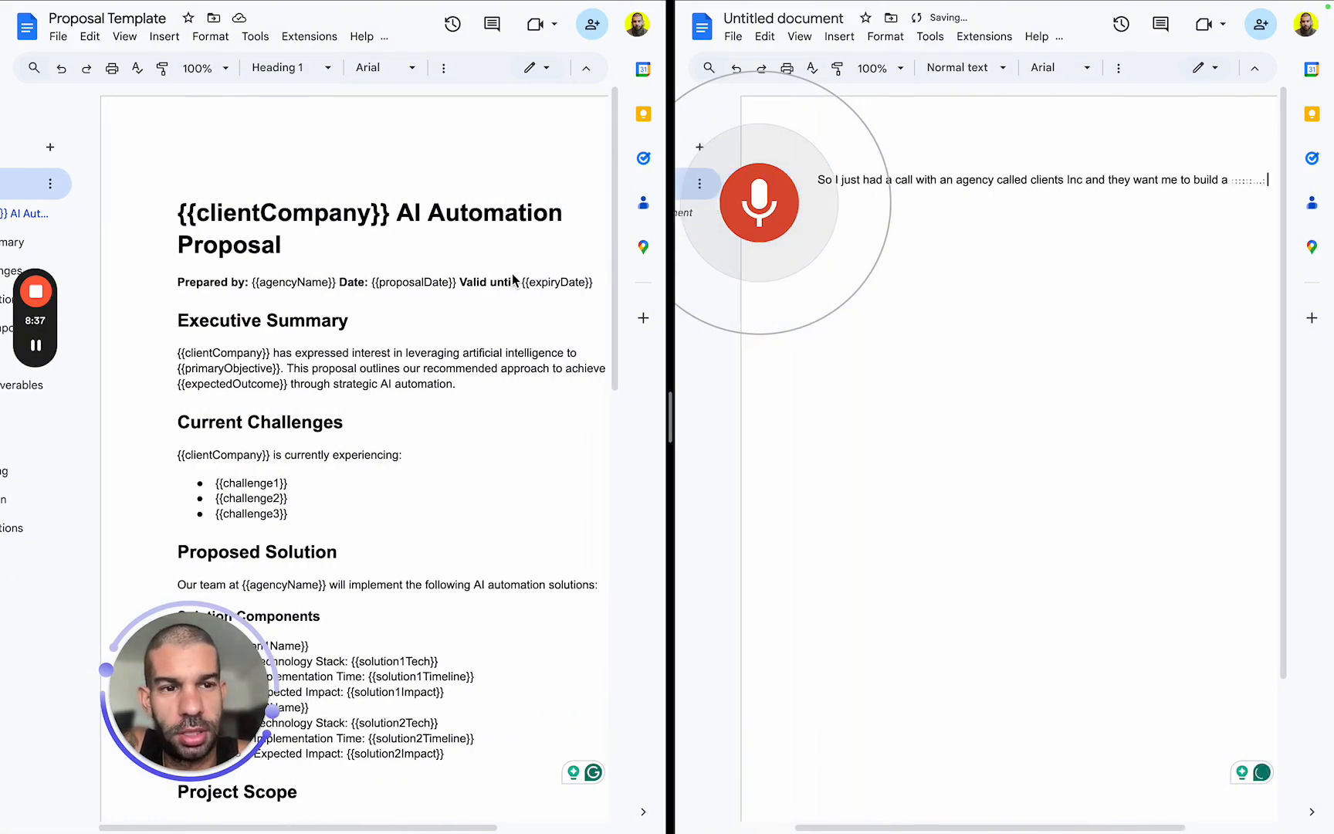
pyautogui.scroll(-1, 388, 366)
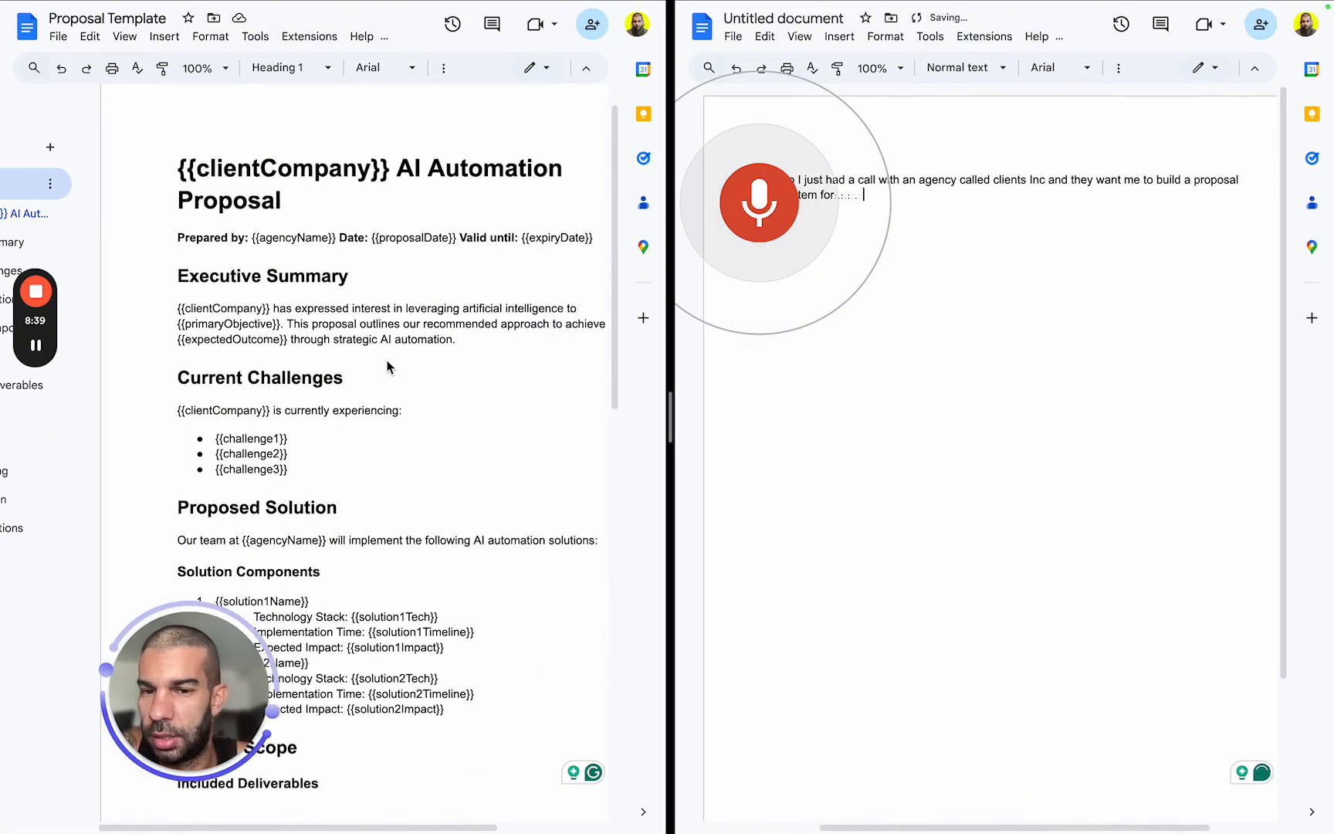
pyautogui.hscroll(1, 389, 367)
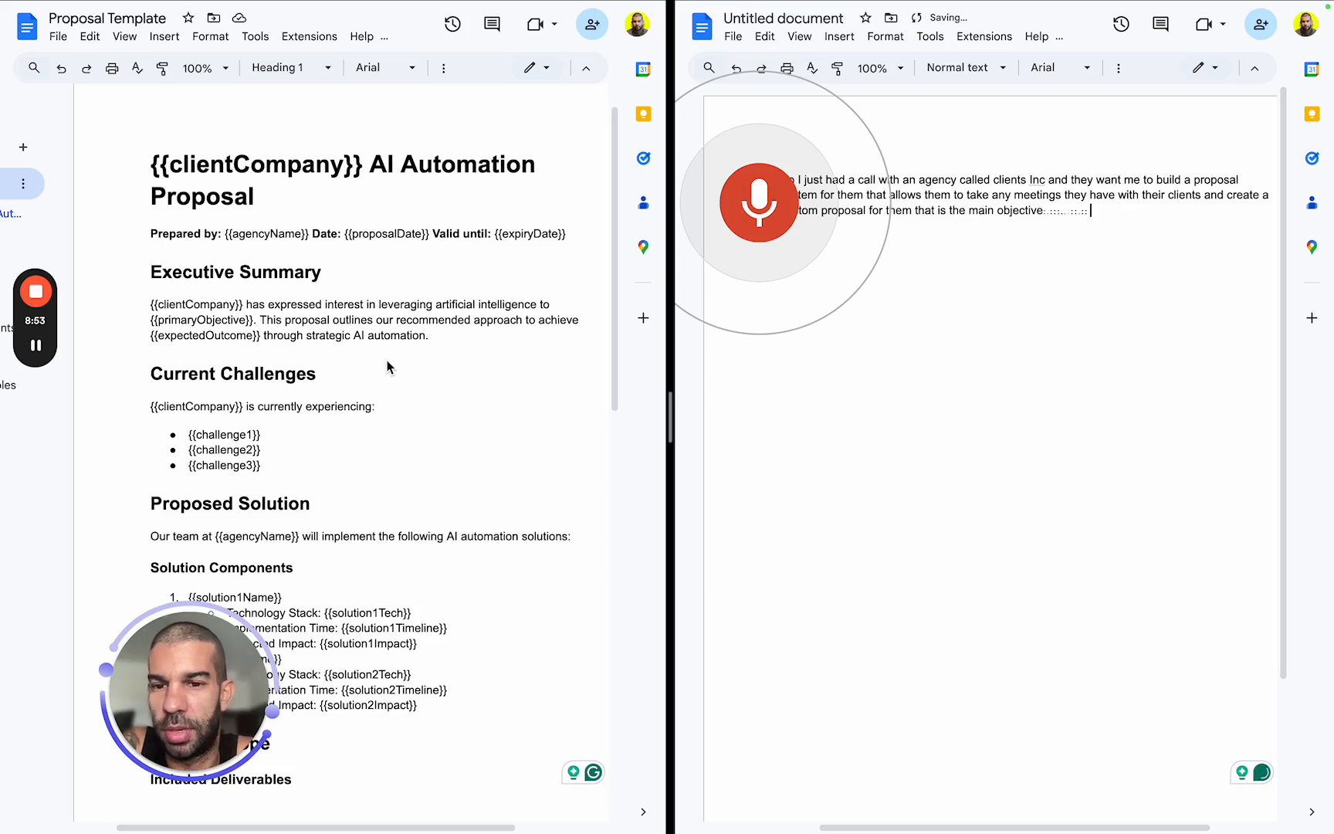
pyautogui.scroll(-3, 387, 367)
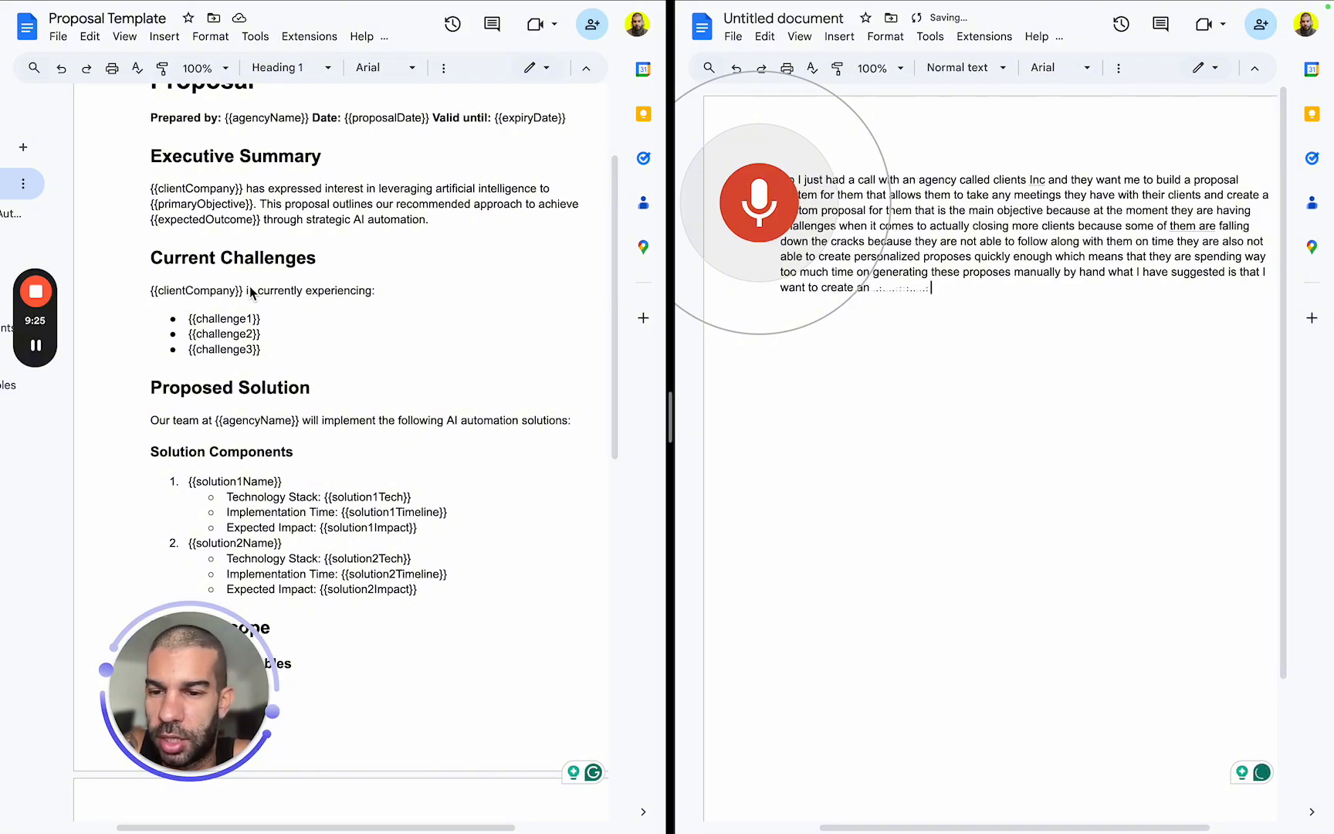
# Continue dictating the call notes along the template: the transcript-to-proposal automation, deliverables with three months' support and email access, and the phased timeline.
pyautogui.scroll(-2, 343, 419)
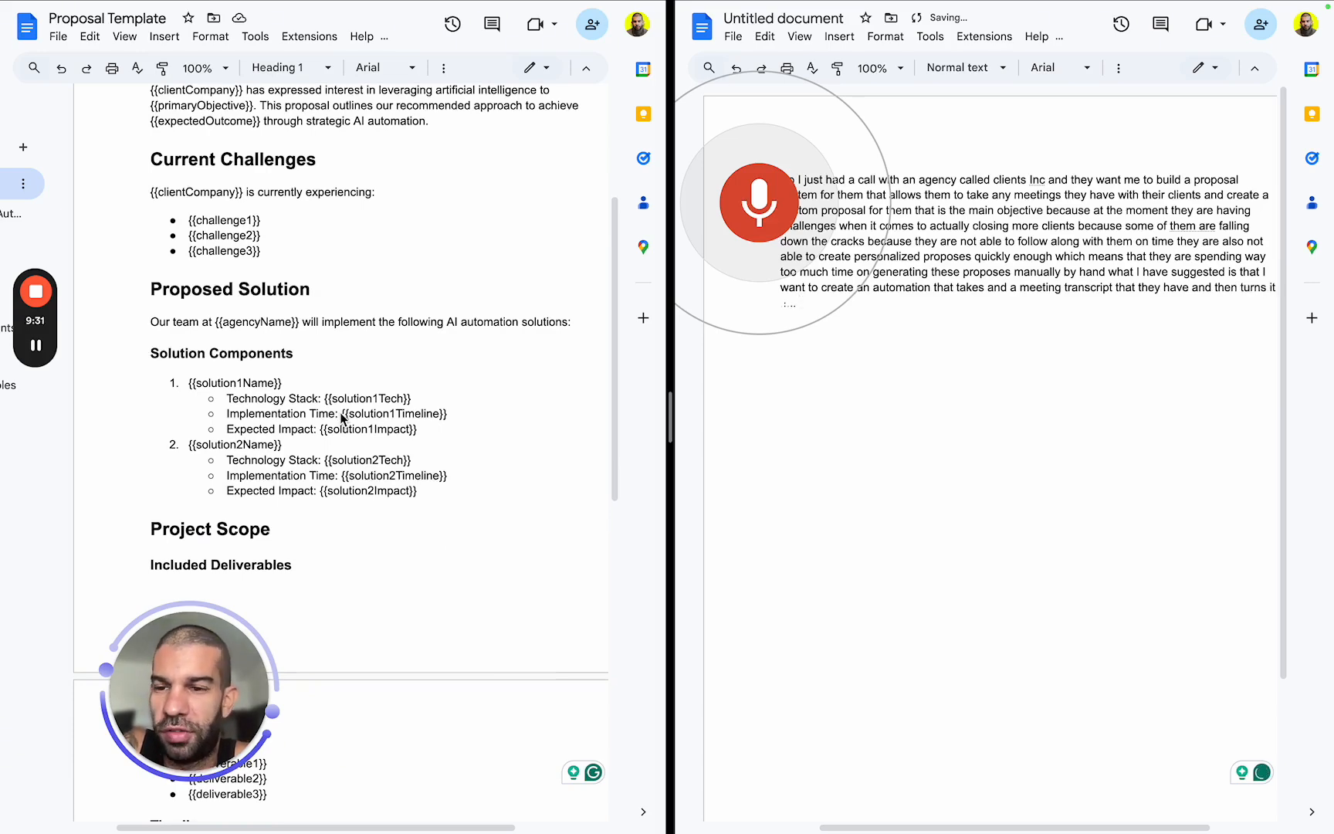
pyautogui.scroll(-2, 344, 419)
pyautogui.scroll(-3, 344, 419)
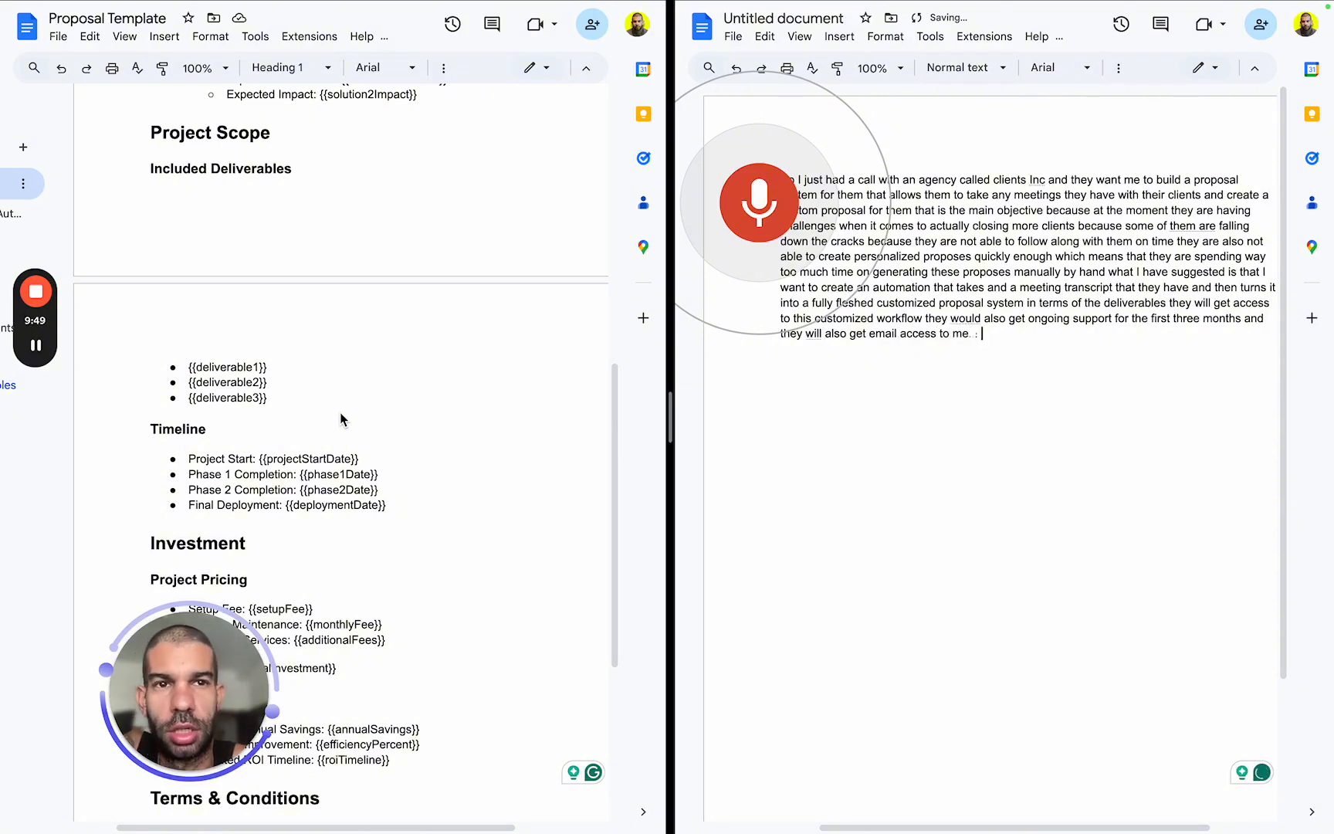
pyautogui.scroll(-3, 341, 420)
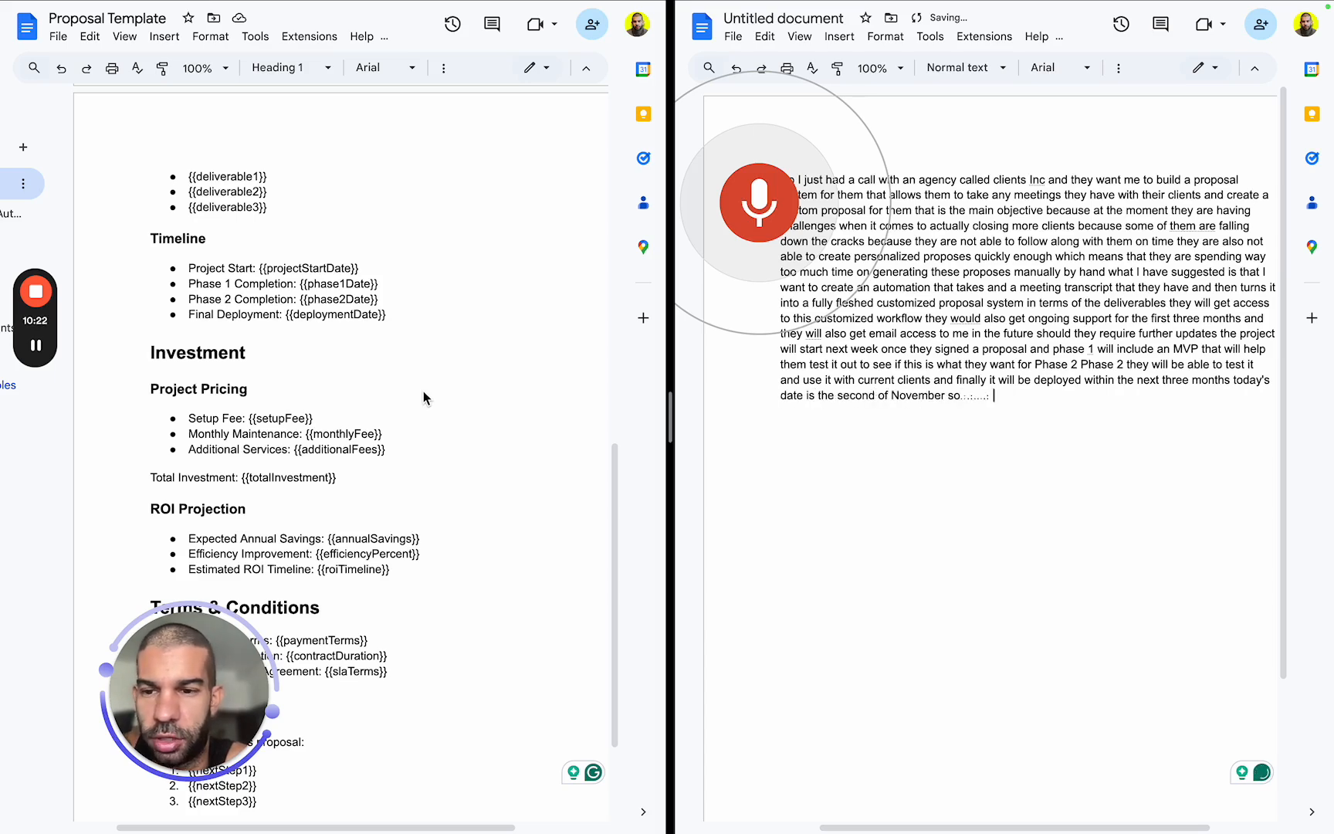
# Dictate pricing of 5,000 setup and 500 dollars monthly, 30,000 dollars ROI, next steps and 50% upfront payment terms, and stop voice typing.
pyautogui.scroll(-2, 390, 374)
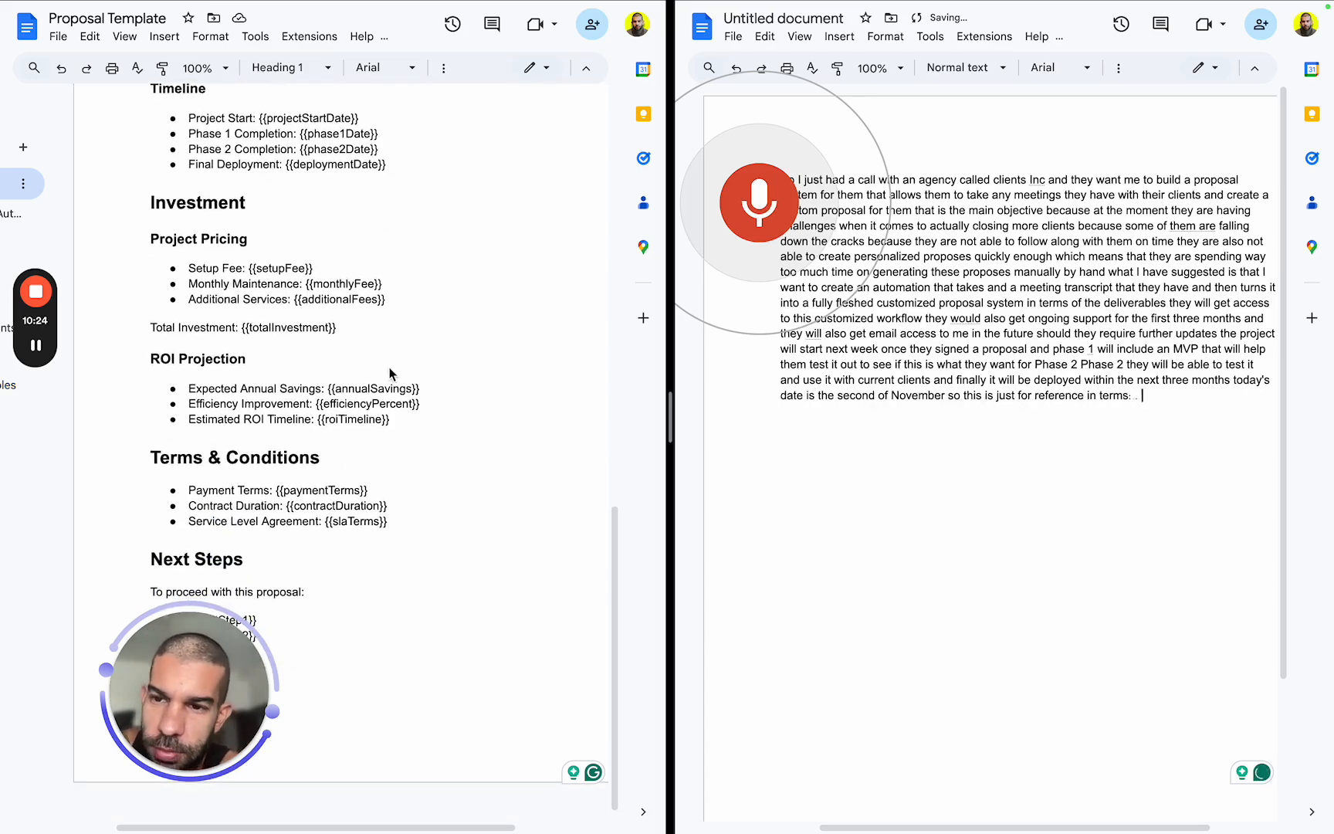
pyautogui.scroll(-1, 392, 373)
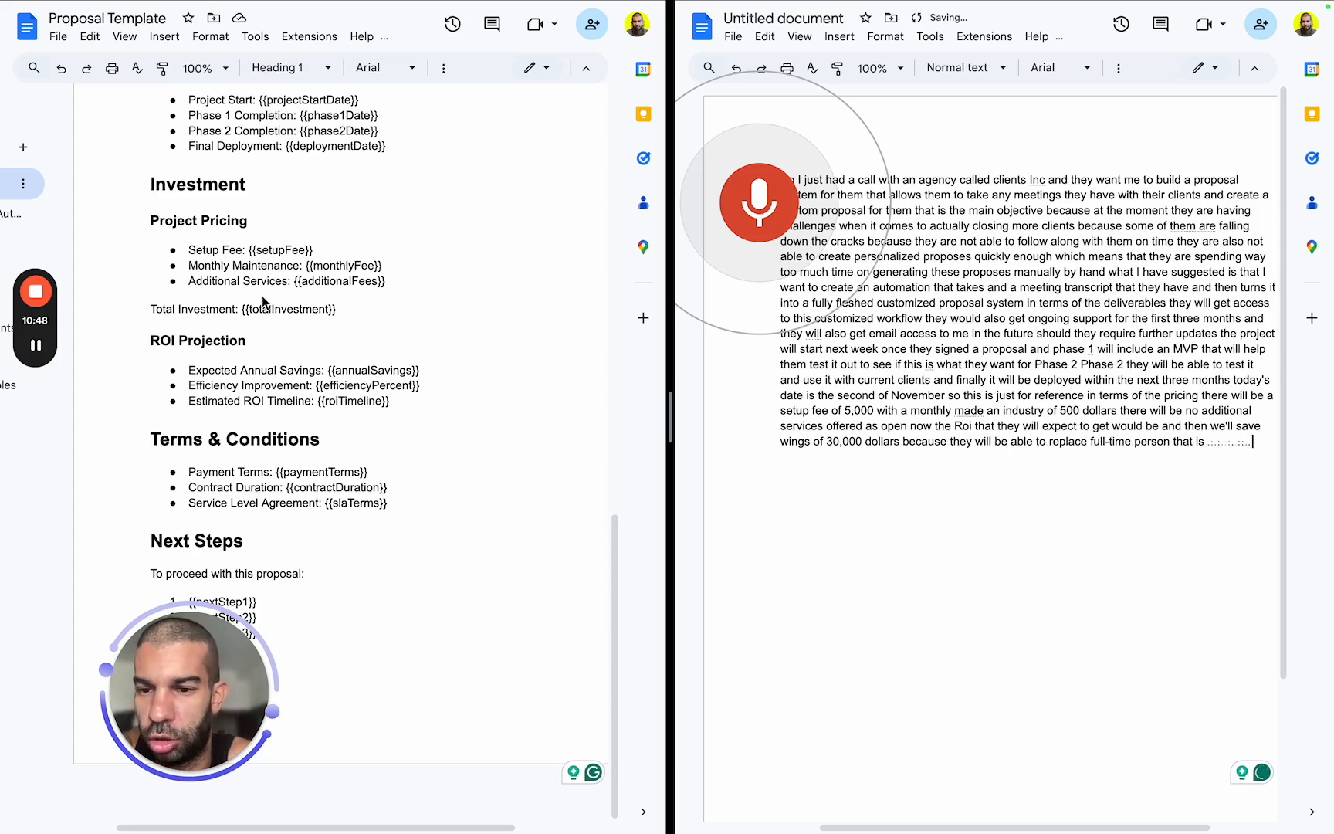
pyautogui.moveTo(209, 731)
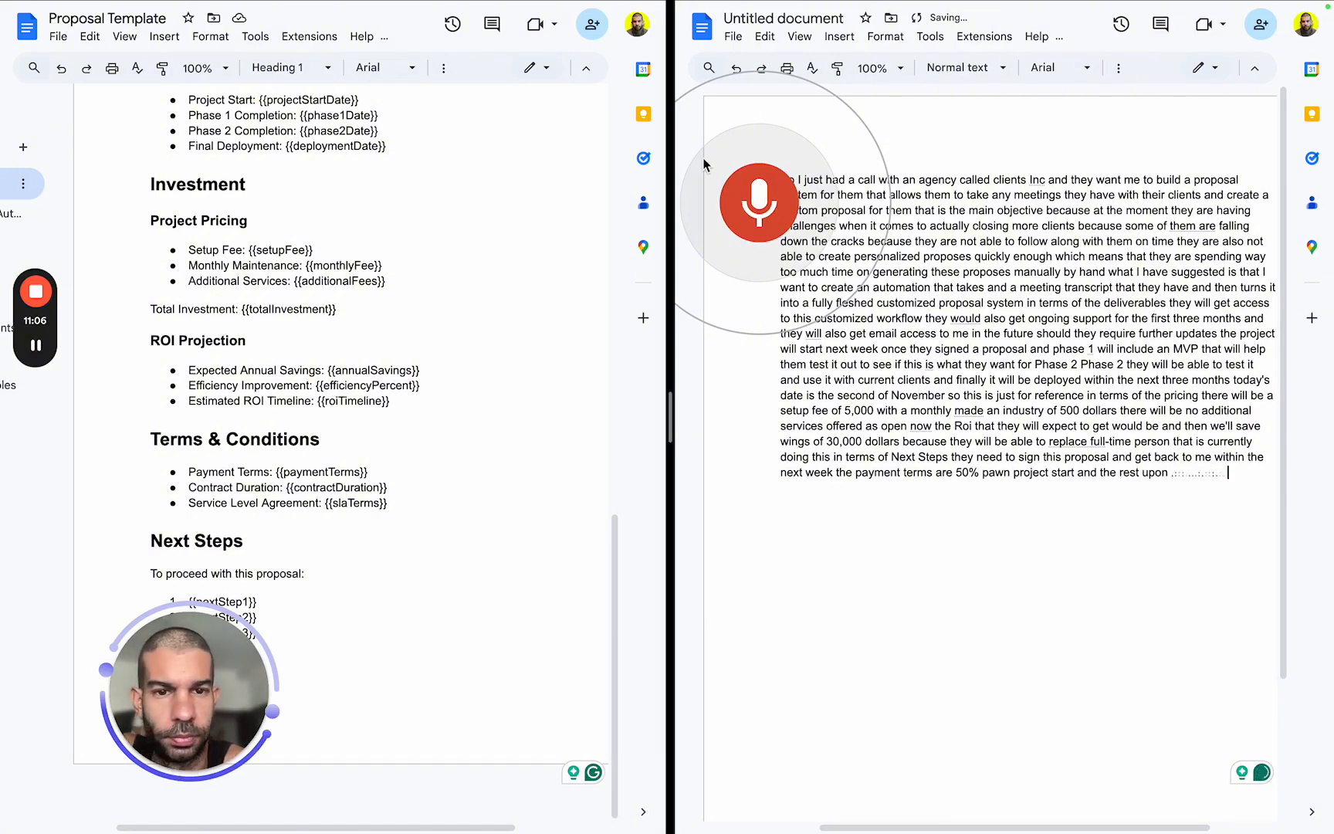
pyautogui.click(759, 202)
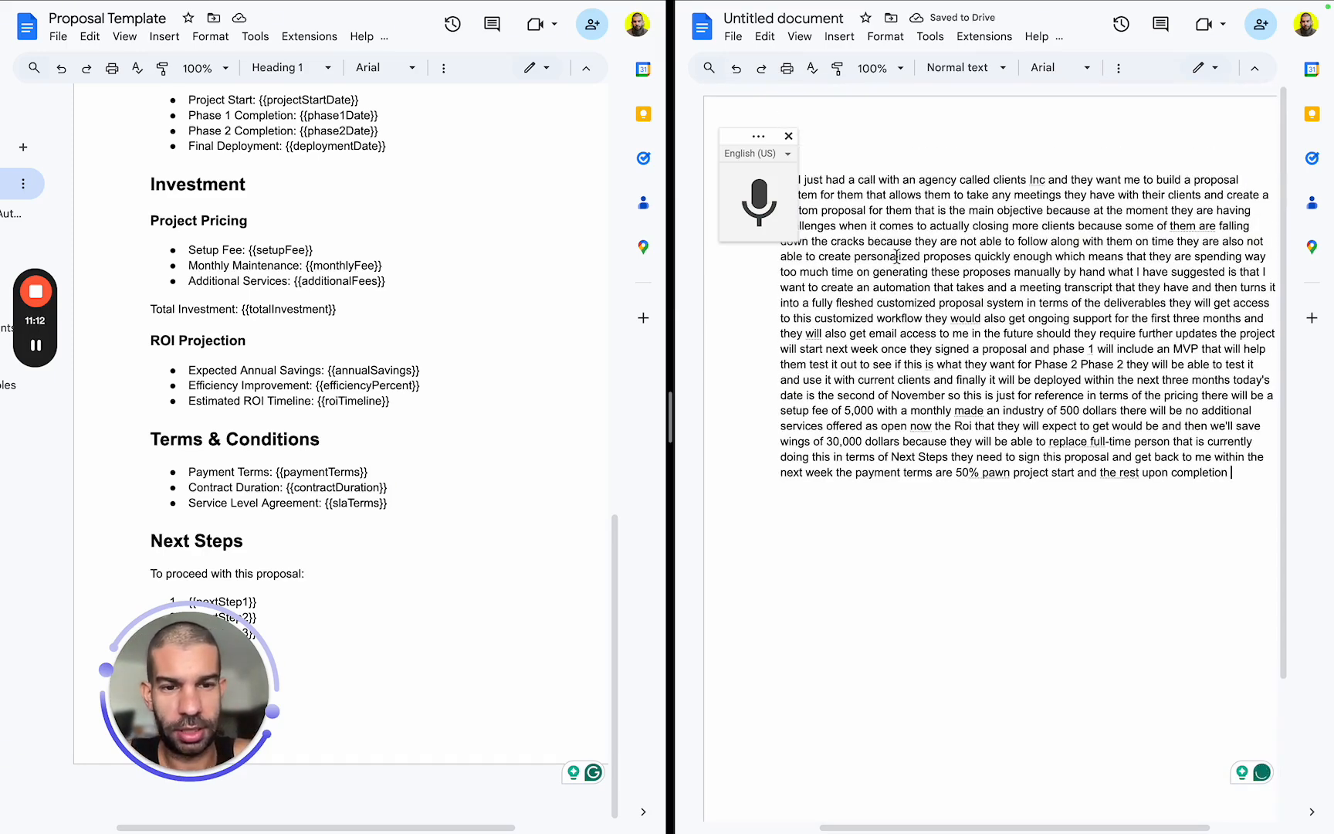
# Take the dictated document out of split screen and rename it "meeting transcript".
pyautogui.moveTo(894, 259); pyautogui.dragTo(1062, 424)
pyautogui.click(1062, 423)
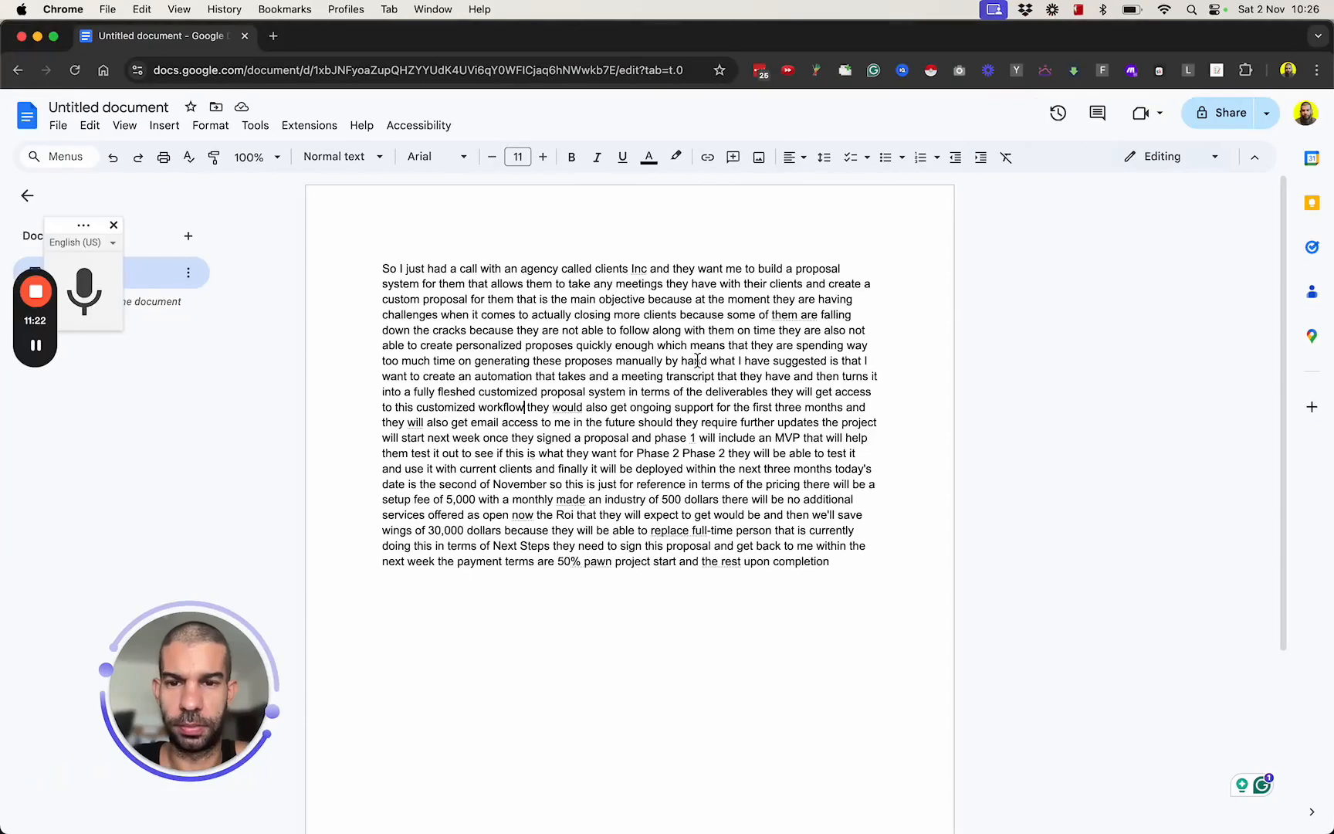
pyautogui.click(71, 108)
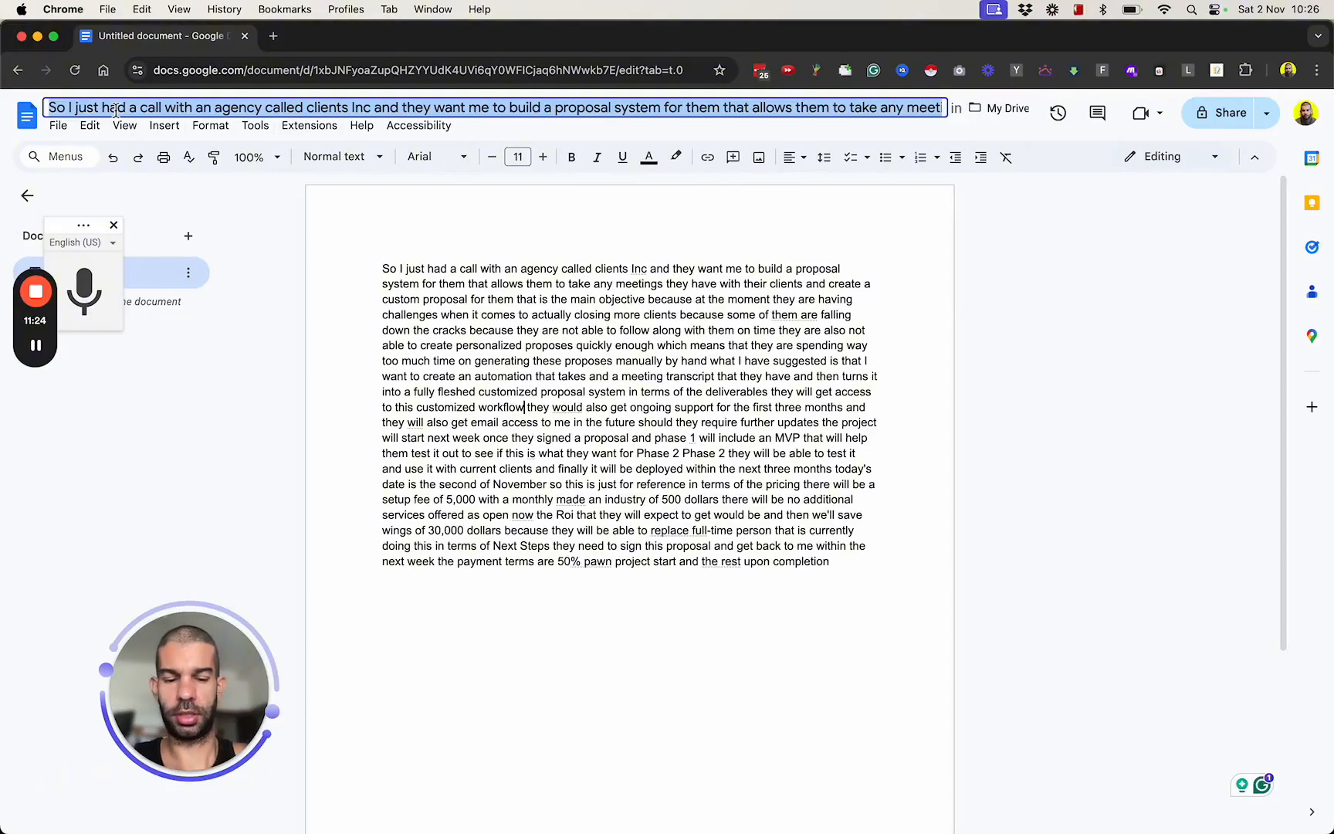
pyautogui.write('meeting transcript')
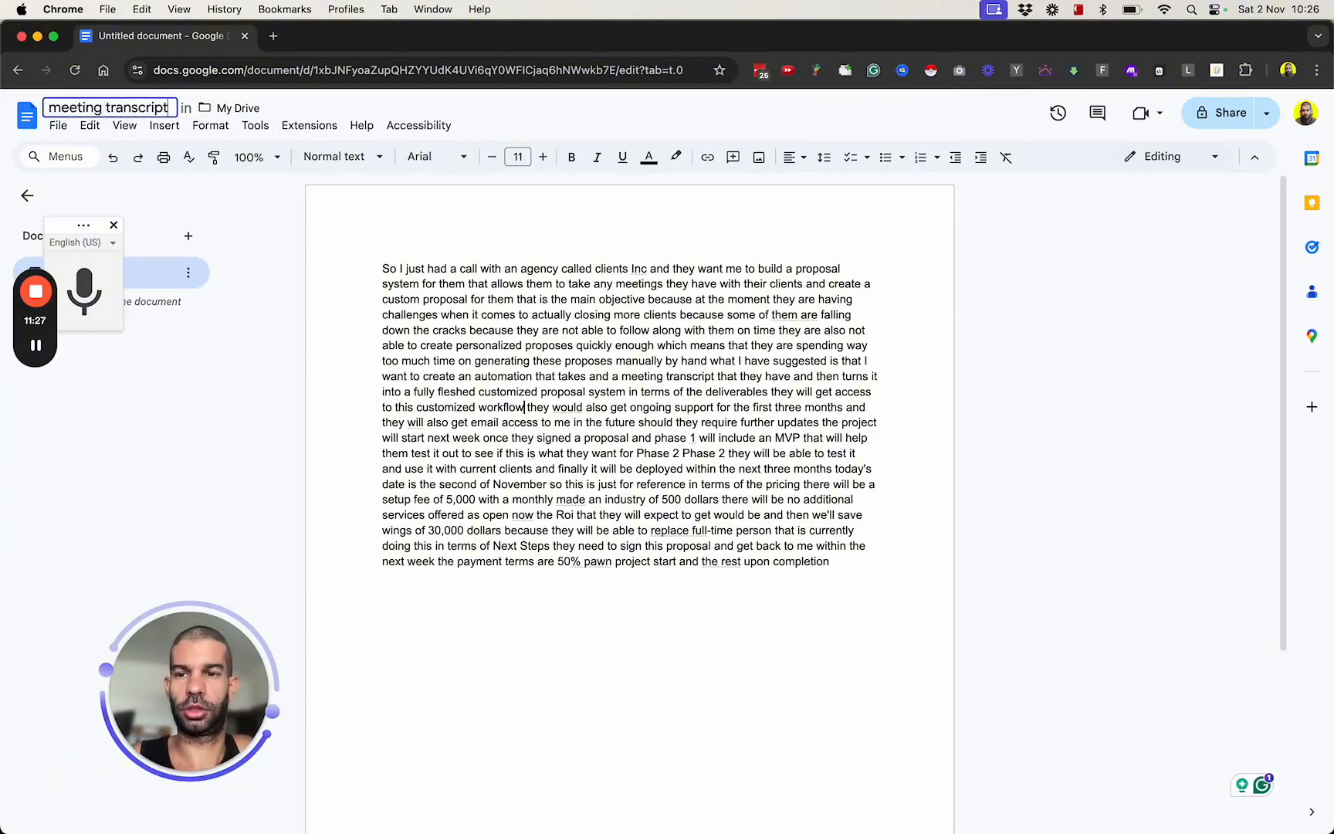
pyautogui.click(453, 192)
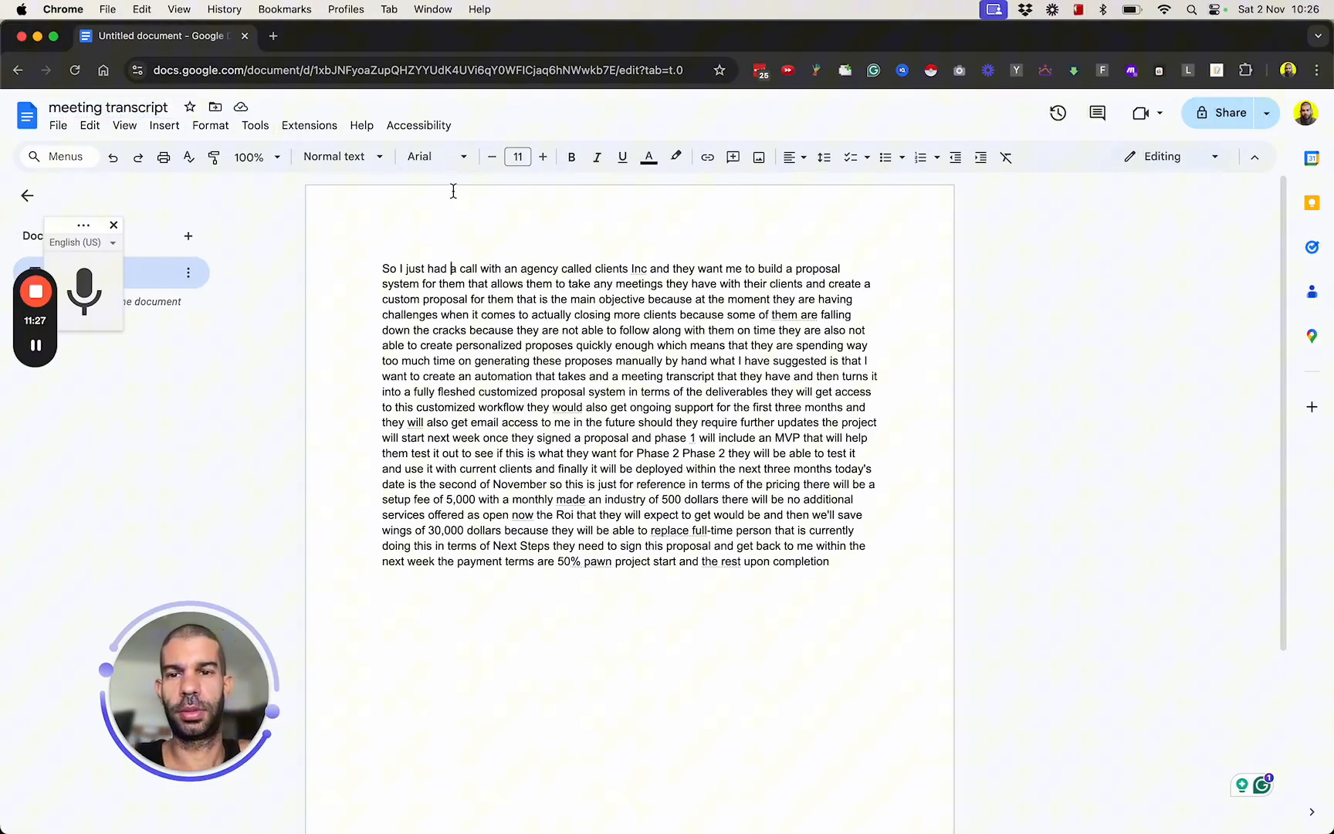
# Copy the meeting transcript's document ID from its URL and return to the Make scenario with the Google Docs module.
pyautogui.doubleClick(409, 71)
pyautogui.press('super+c')
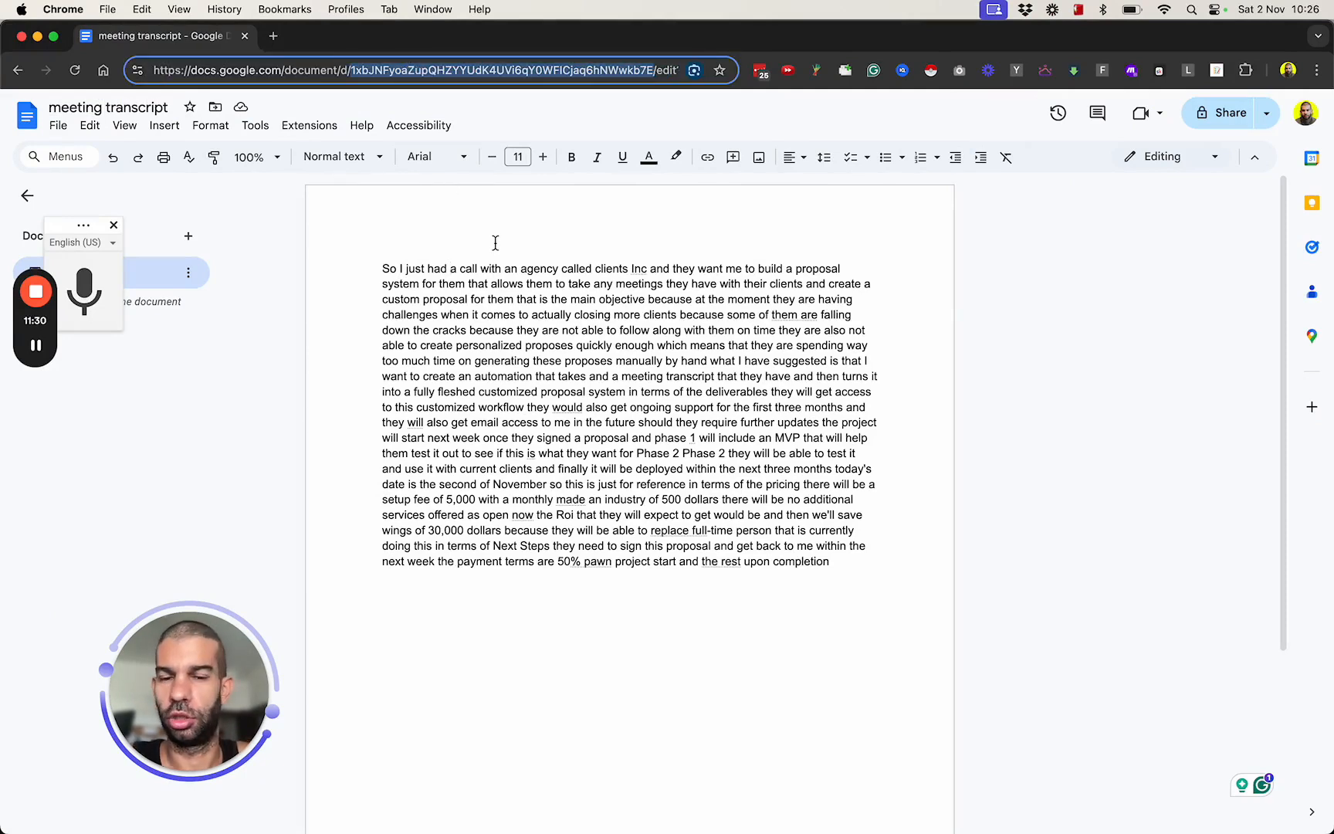
pyautogui.hotkey('ctrl', 'Up')
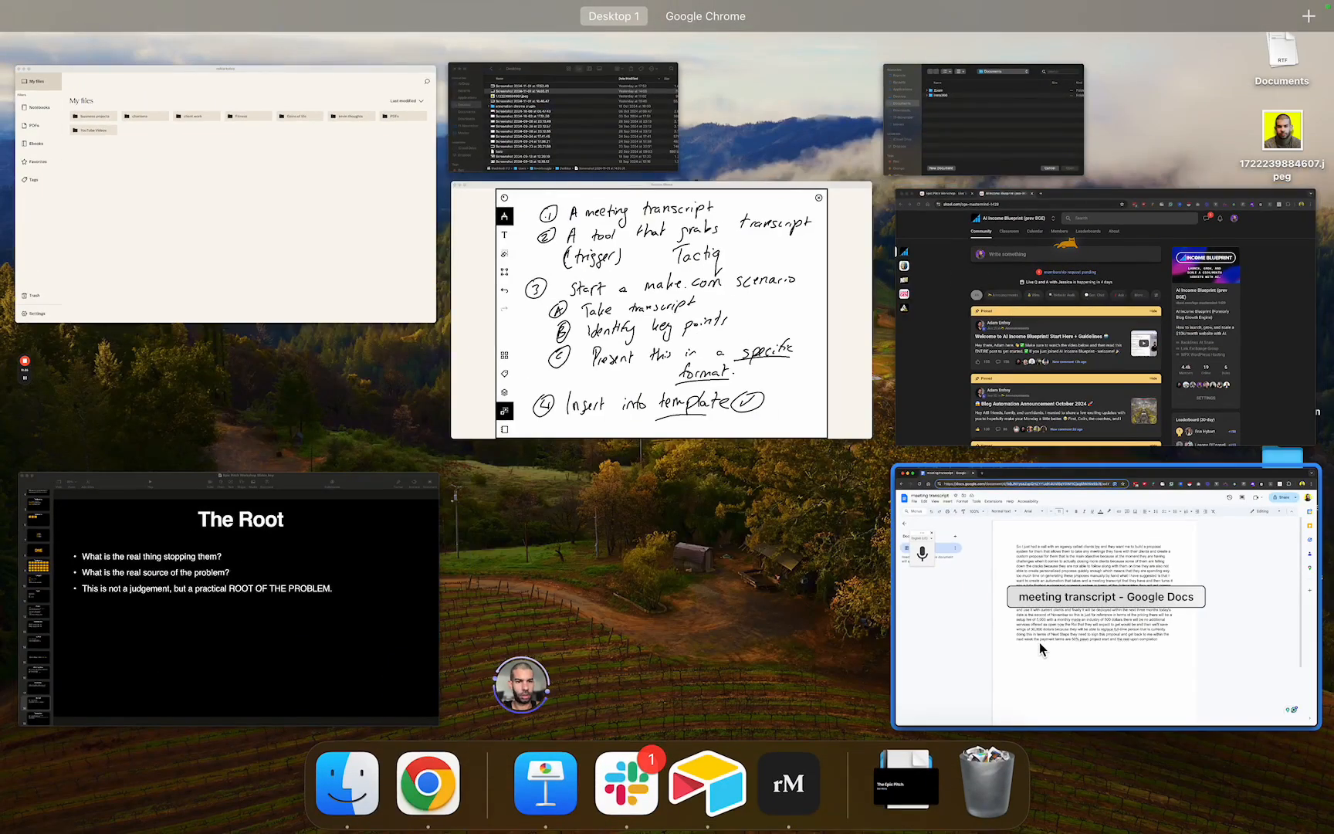
pyautogui.click(1037, 649)
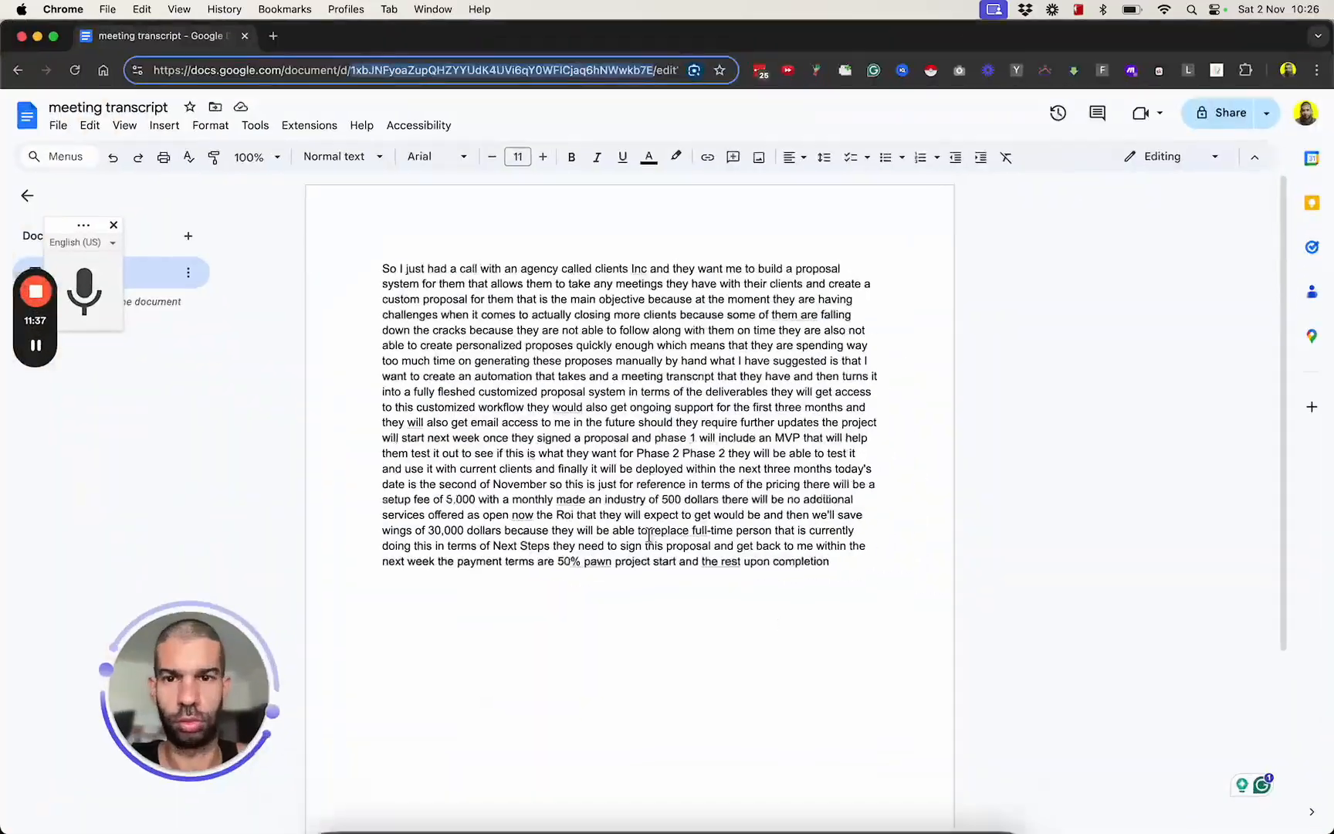
pyautogui.hotkey('ctrl', 'Up')
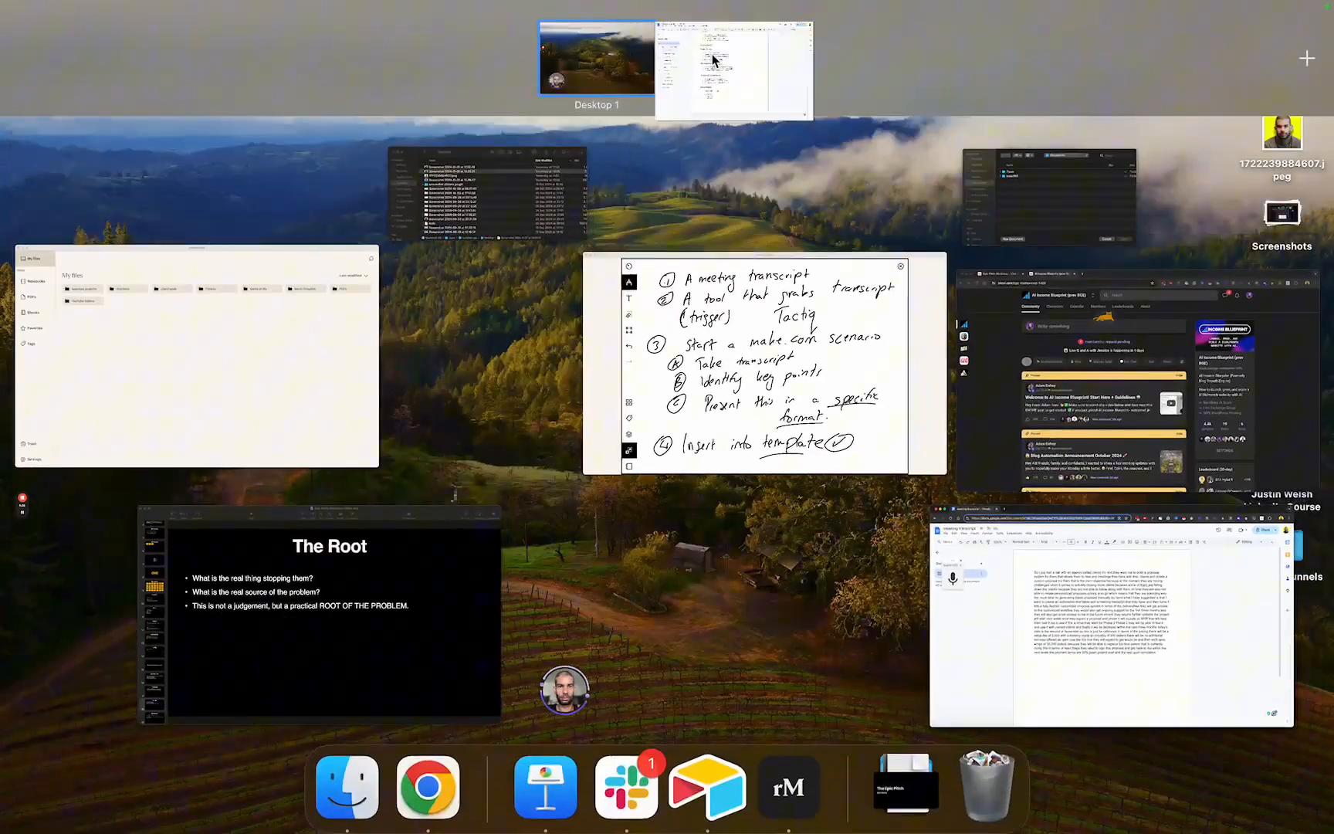
pyautogui.click(714, 60)
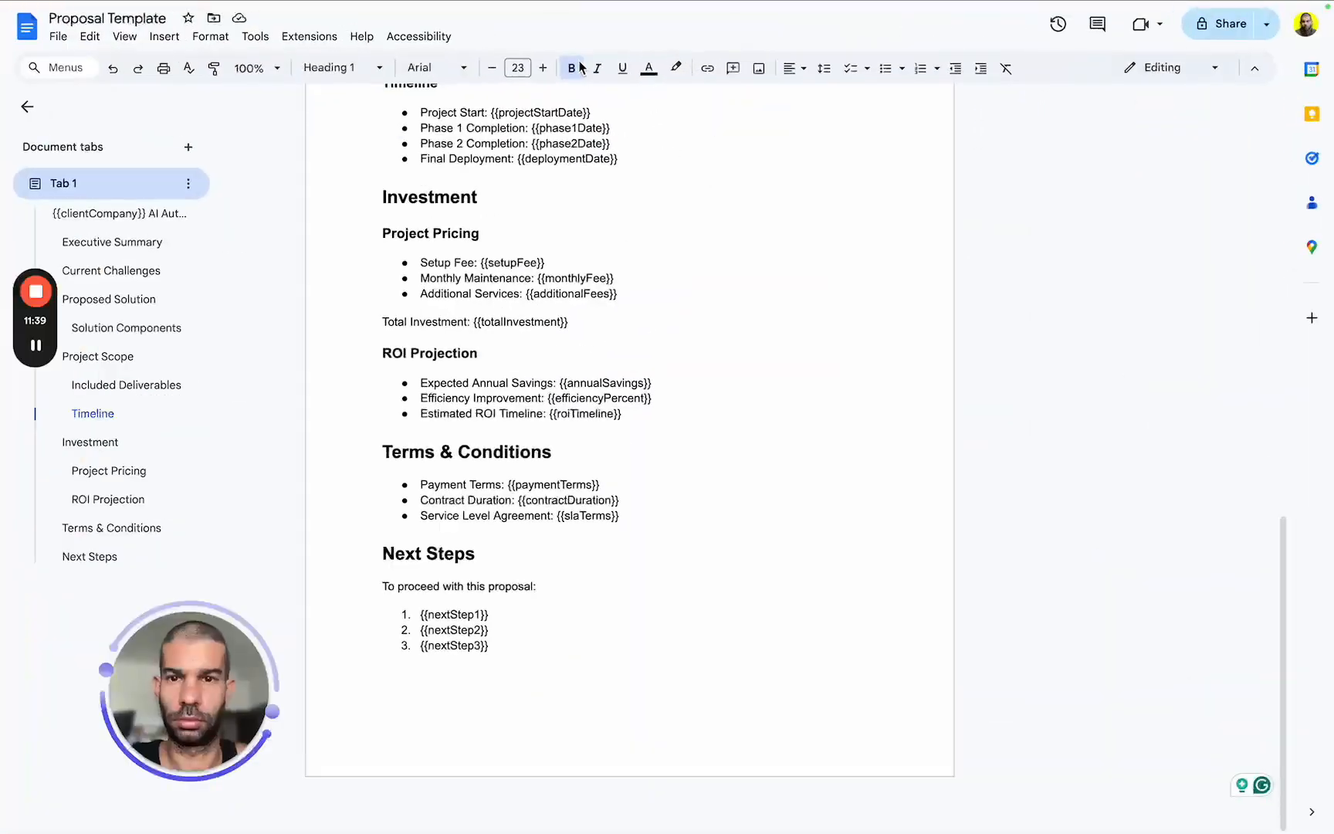
pyautogui.press('ctrl+super+f')
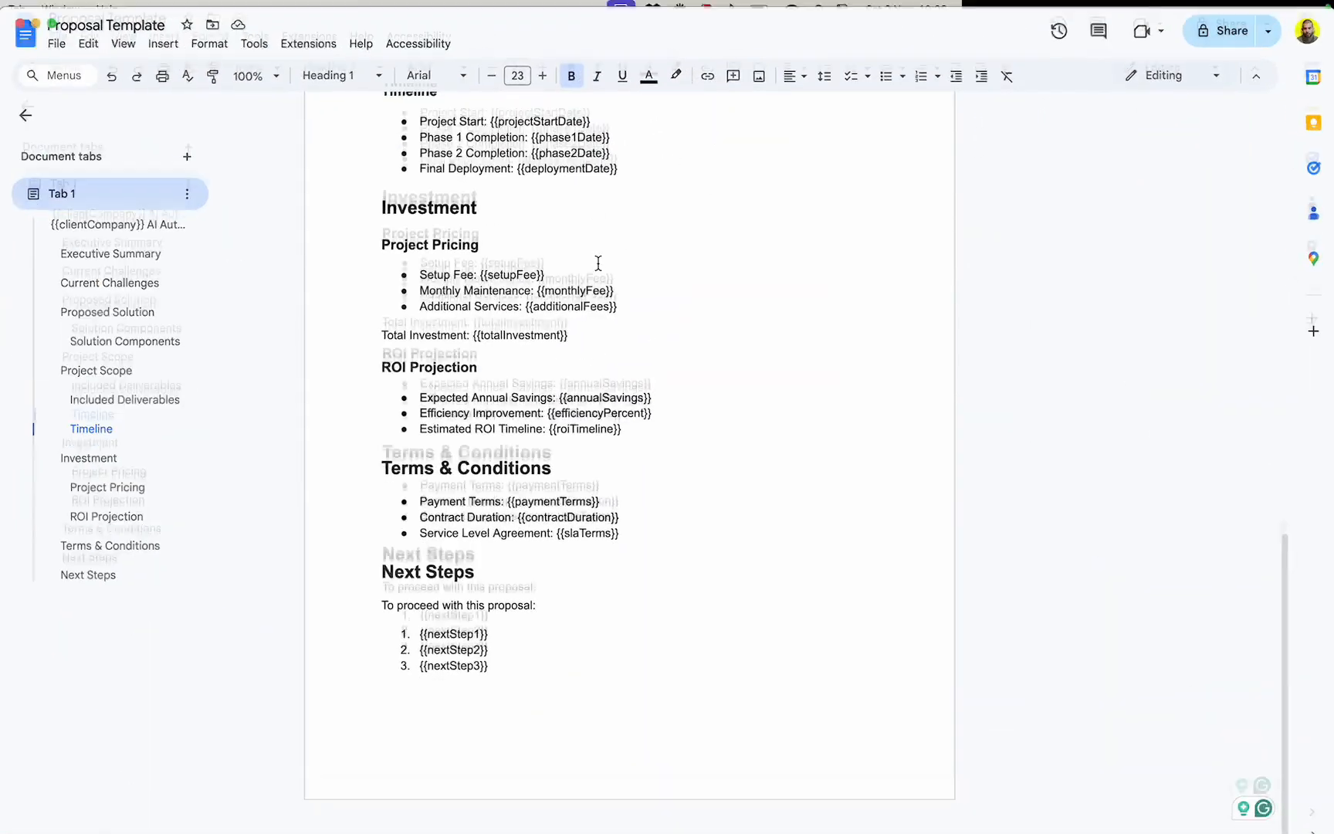
pyautogui.click(522, 37)
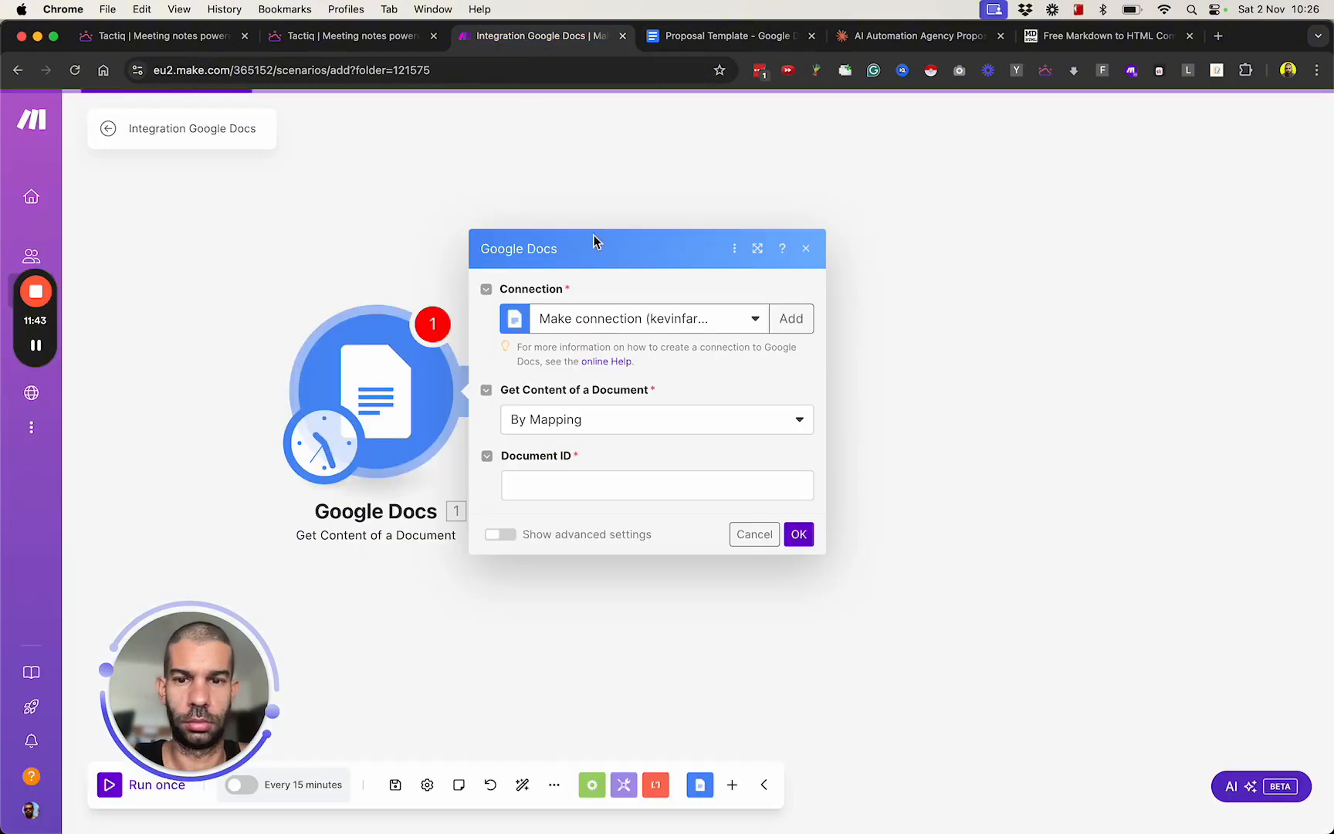
# Paste the copied ID as the Document ID of the Google Docs Get Content of a Document module and save its settings.
pyautogui.click(540, 485)
pyautogui.press('super+v')
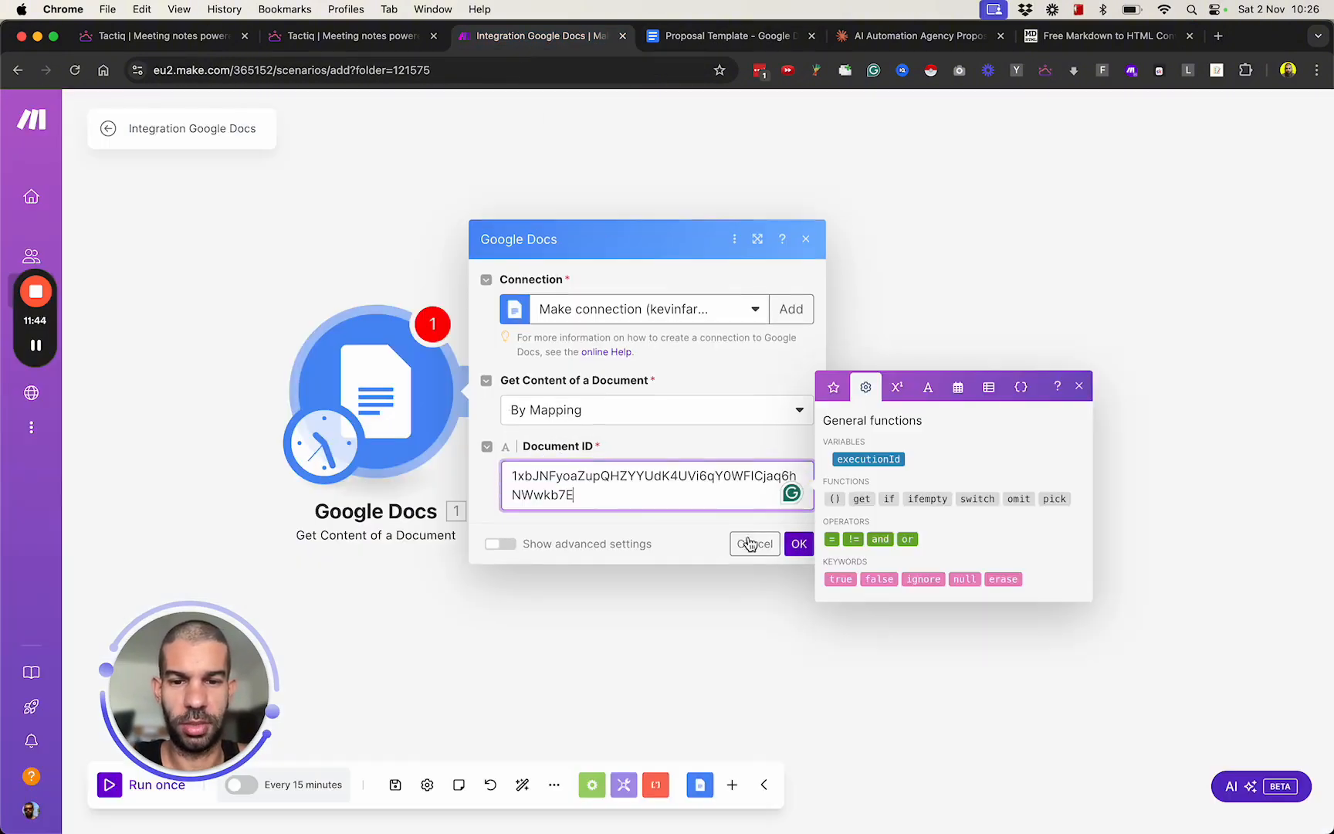
pyautogui.click(799, 543)
# Check the handwritten workflow plan, switch to the Claude chat with the AI Automation Agency Proposal Template and begin a new reply.
pyautogui.press('super+Tab')
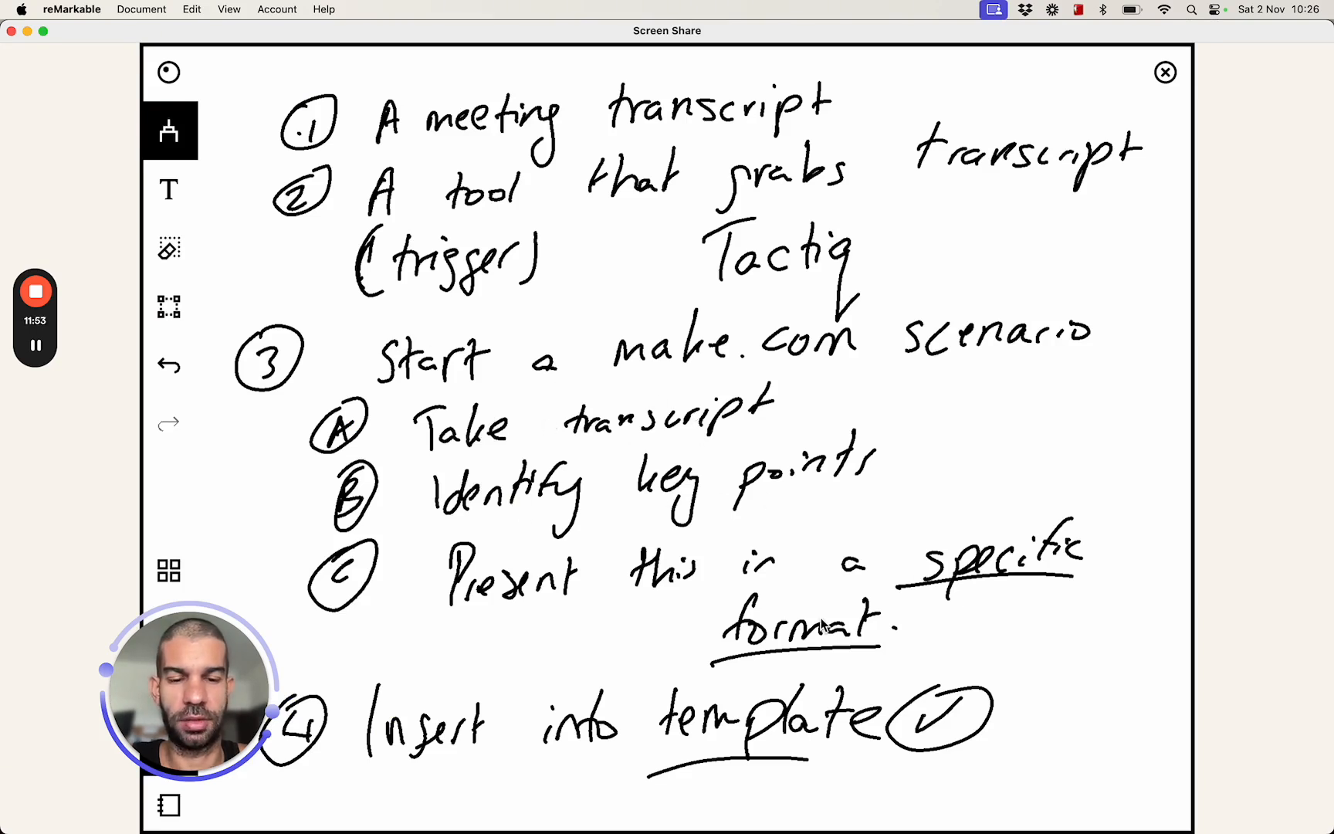
pyautogui.press('super+Tab')
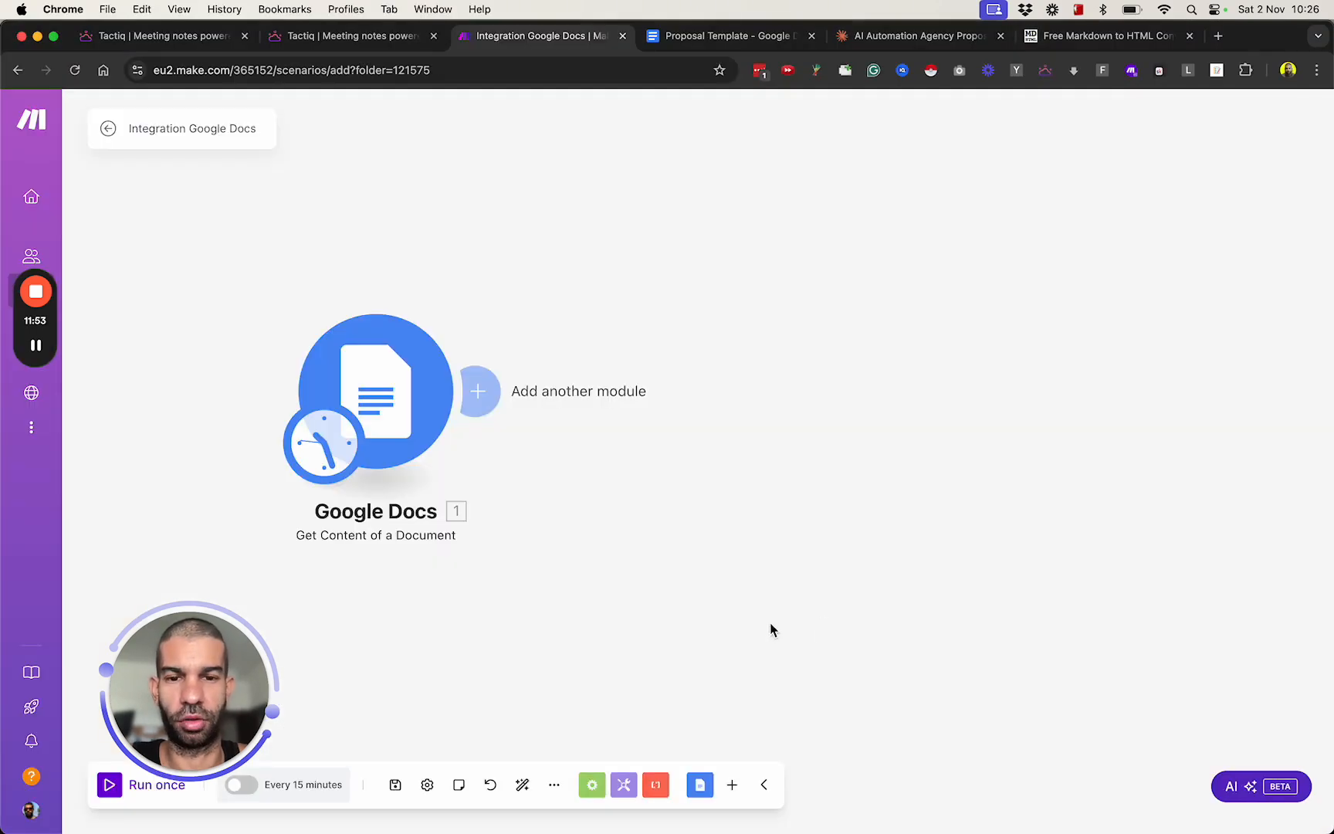
pyautogui.click(895, 45)
pyautogui.scroll(14, 818, 444)
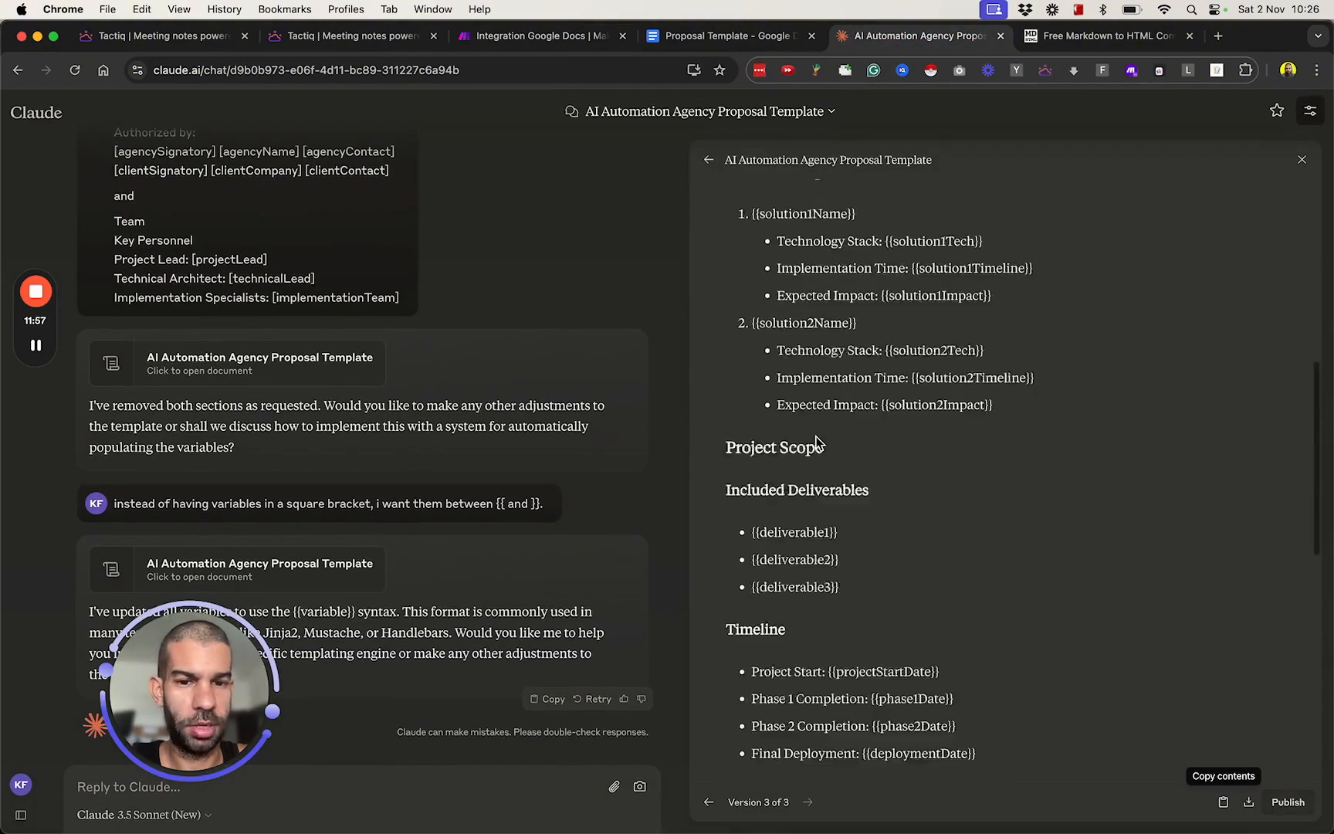
pyautogui.scroll(-15, 820, 469)
pyautogui.click(184, 687)
pyautogui.moveTo(182, 684); pyautogui.dragTo(139, 378)
pyautogui.click(146, 802)
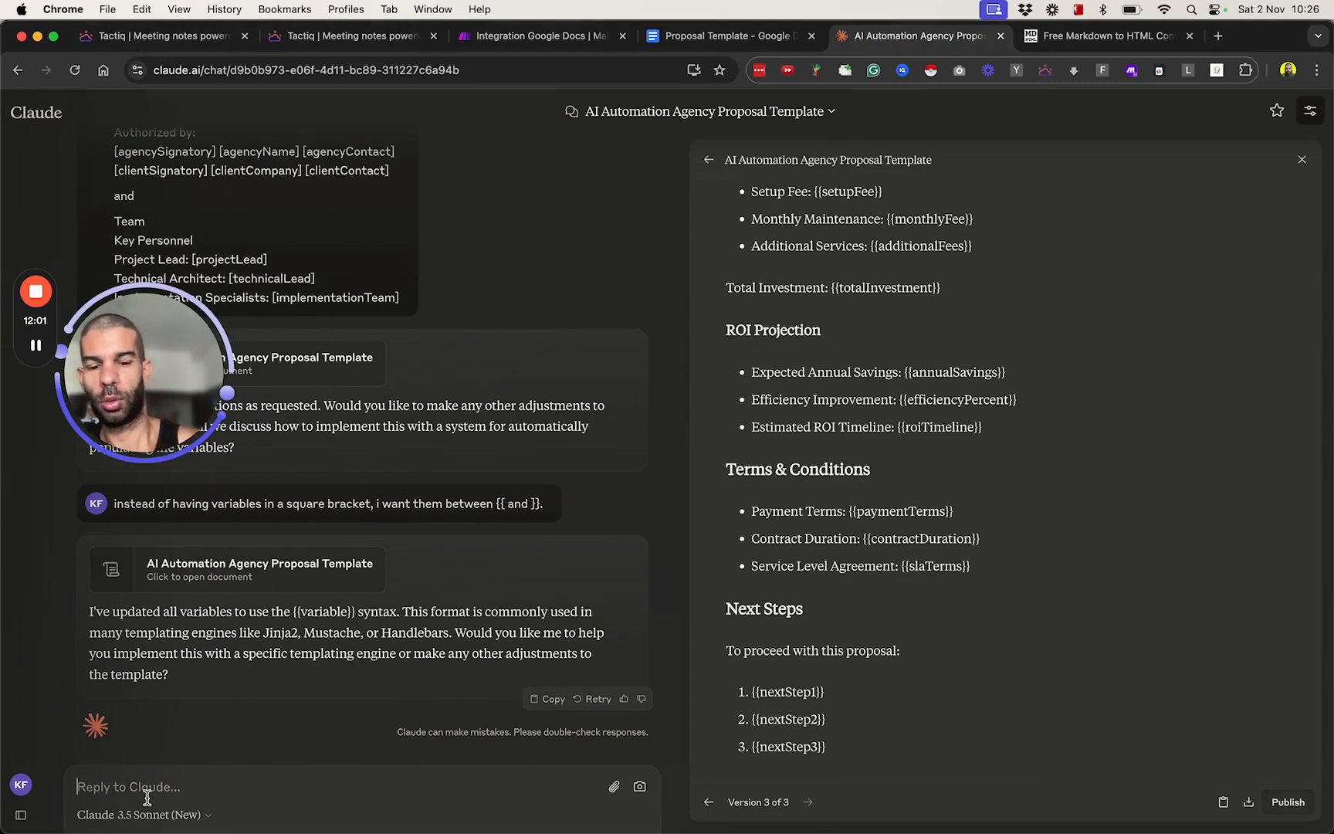
pyautogui.write('i want to identify all')
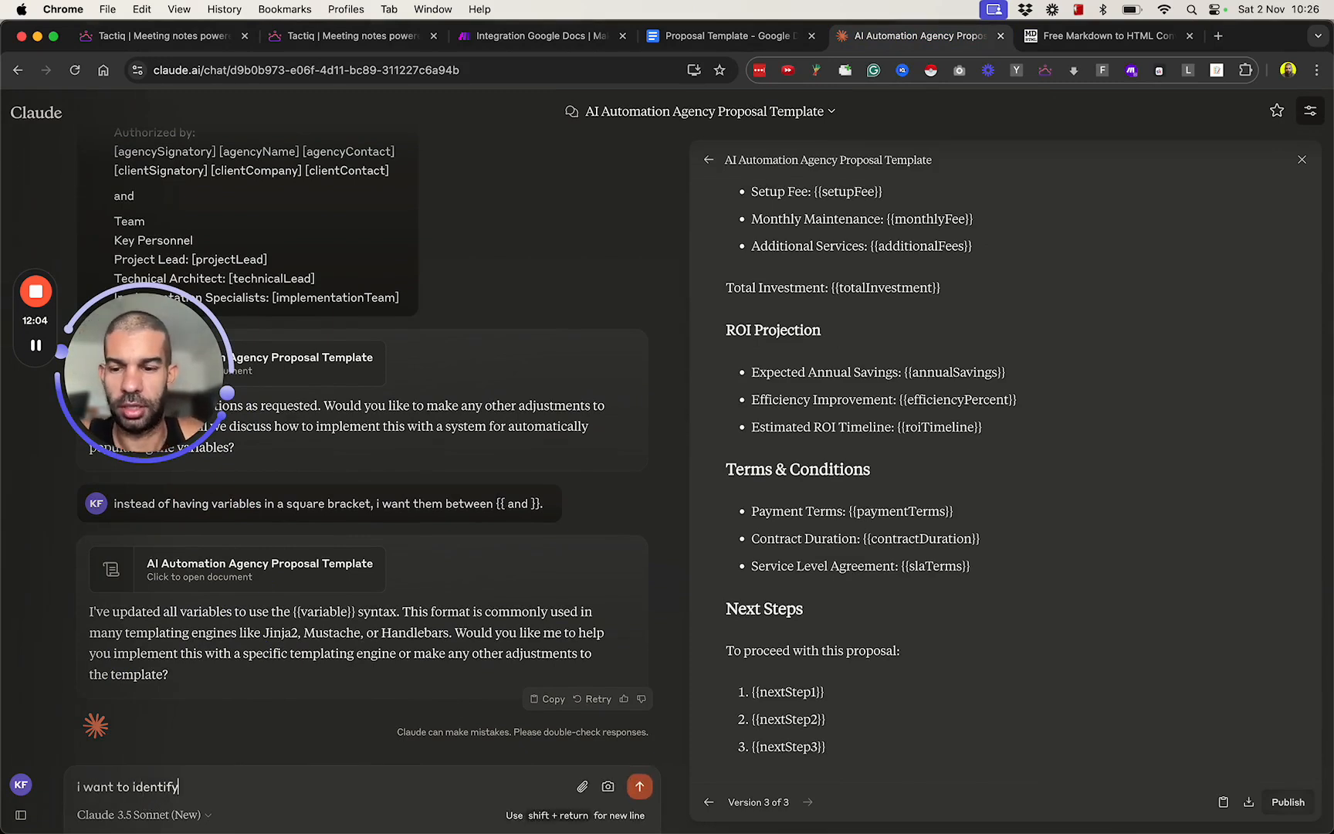
pyautogui.press('super+a')
# Write the prompt "I want to create a JSON string that incorporates all these variables, in this format:" followed by a blank line.
pyautogui.write('I wont to create a JSO')
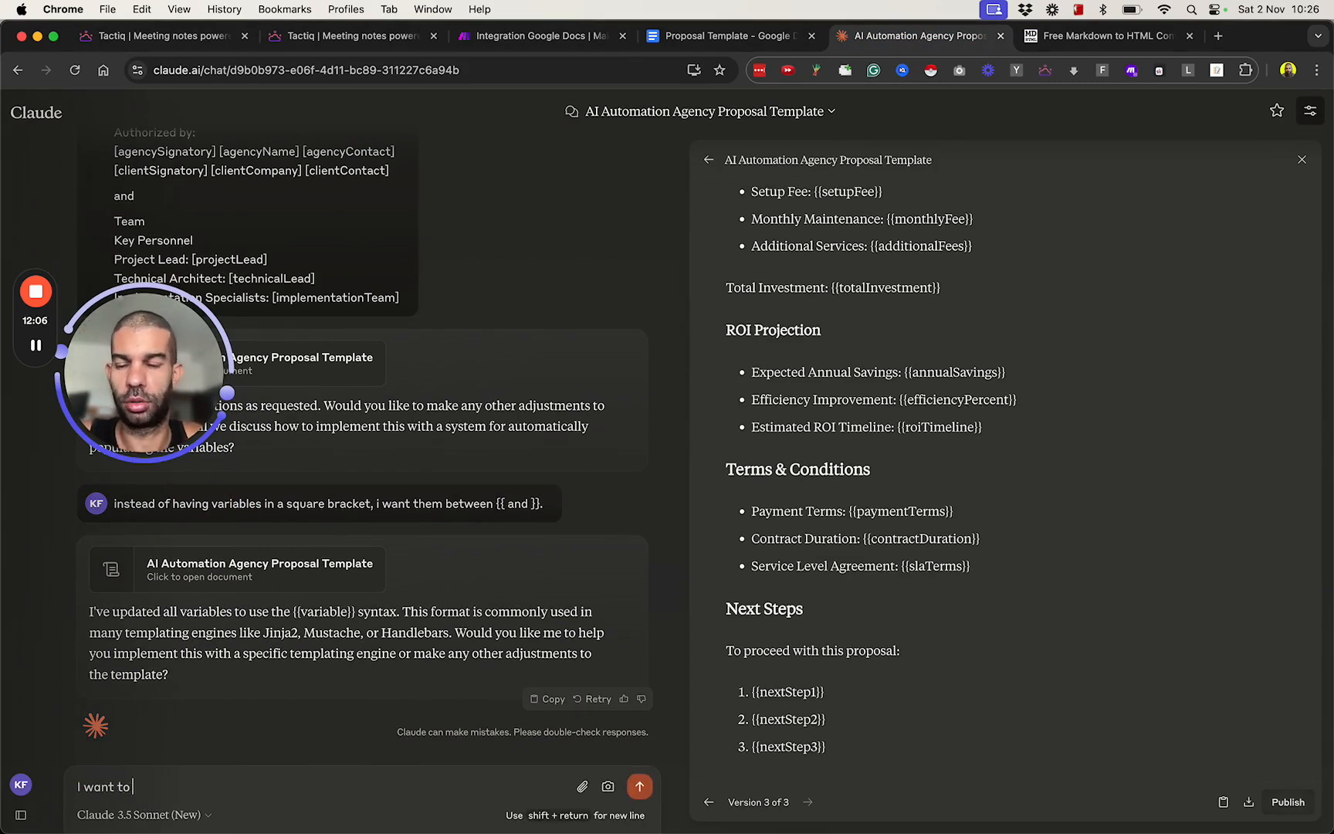
pyautogui.write('N string')
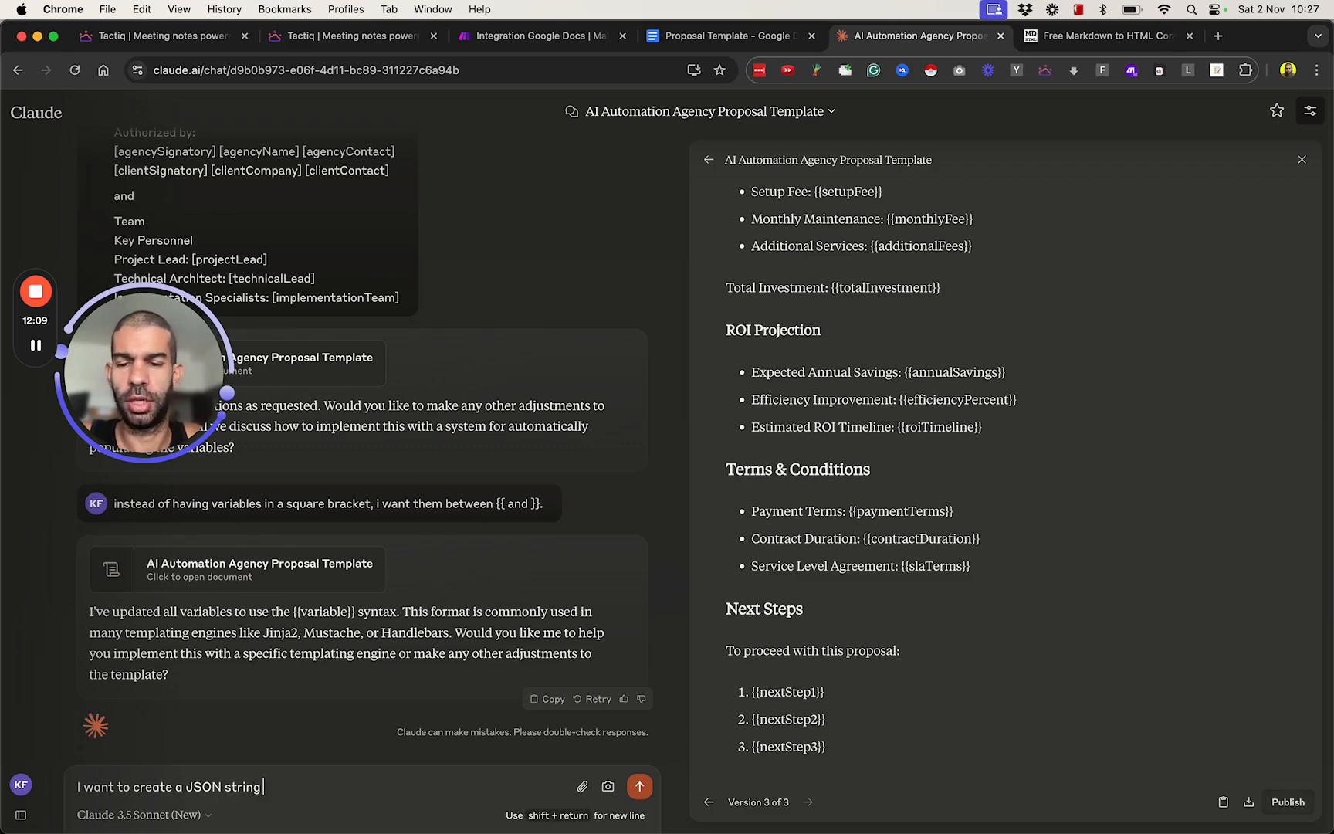
pyautogui.write(' that incorporat')
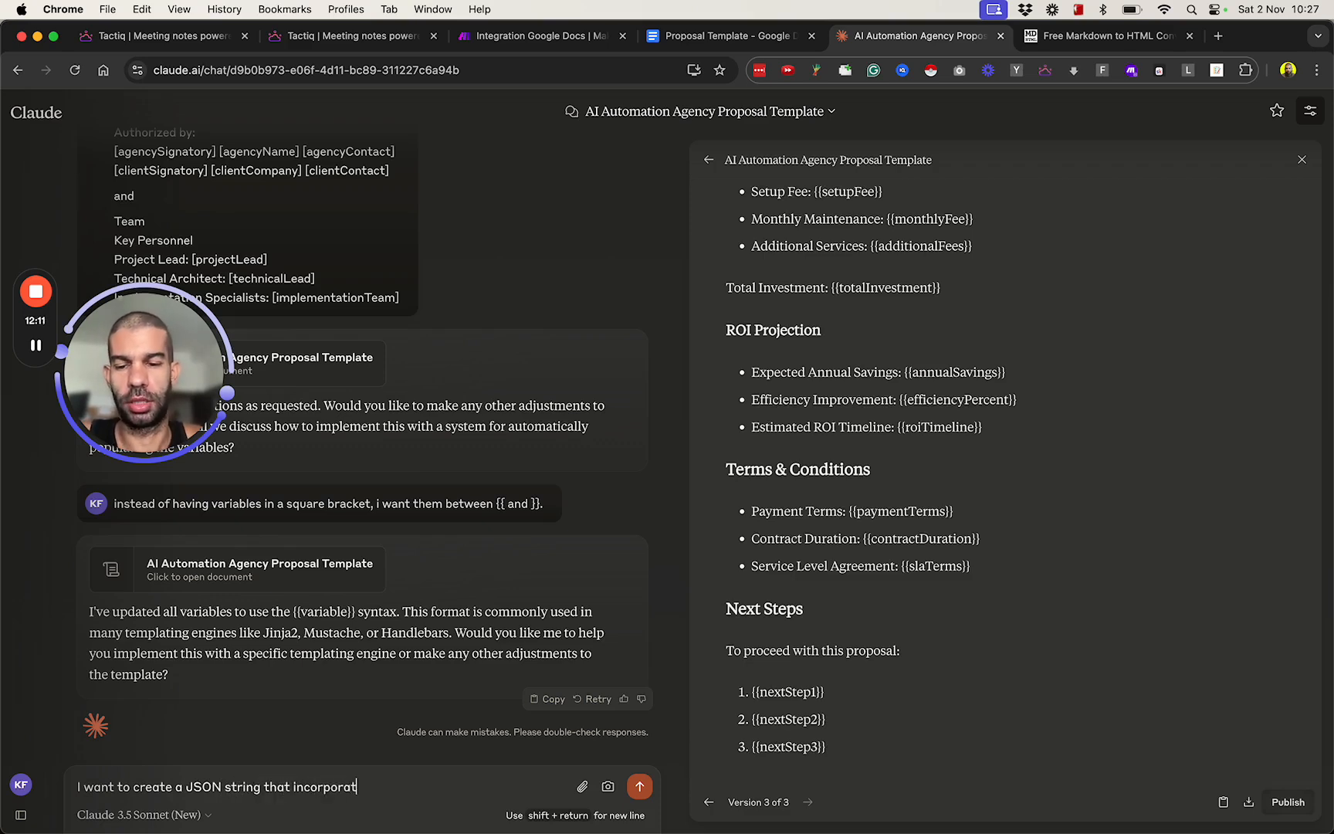
pyautogui.write('es all these va')
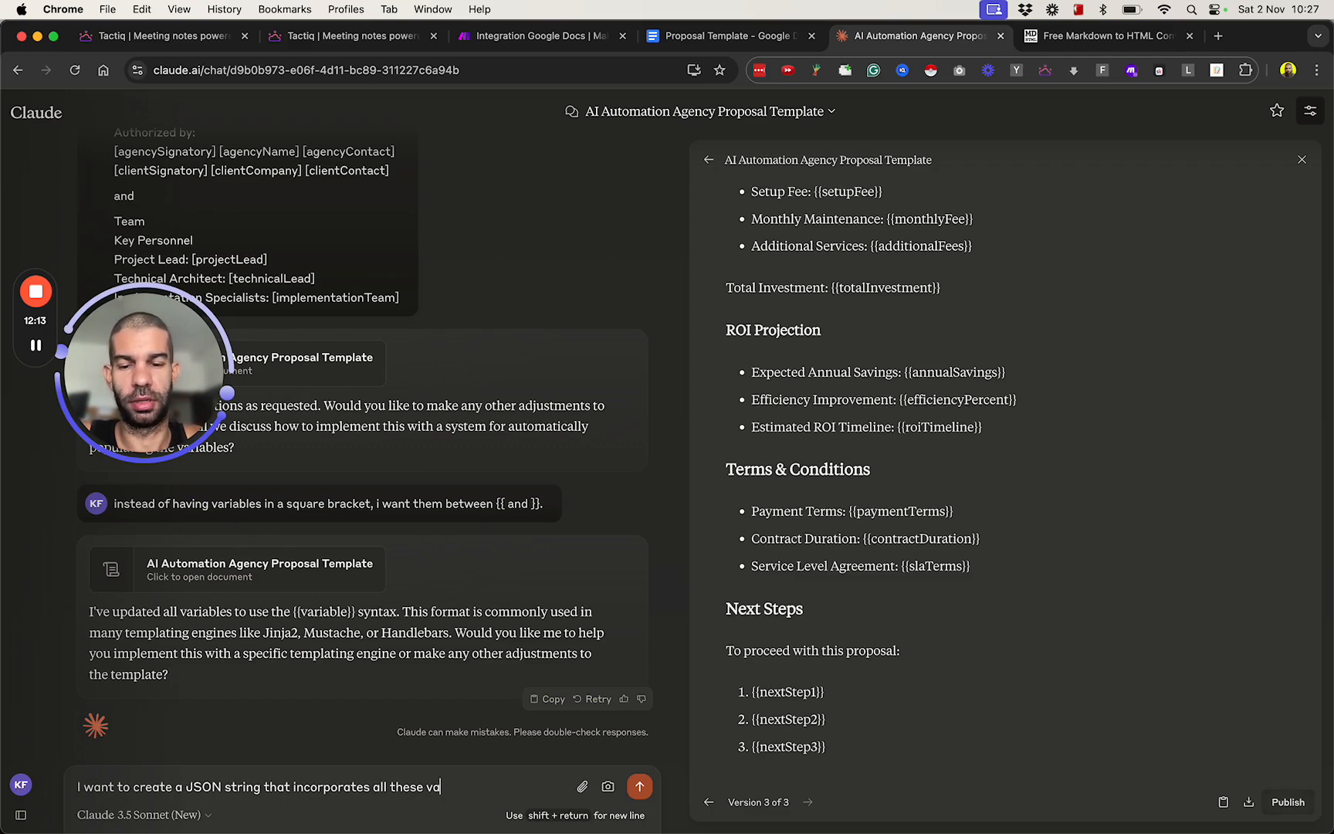
pyautogui.write('riables, in this format:')
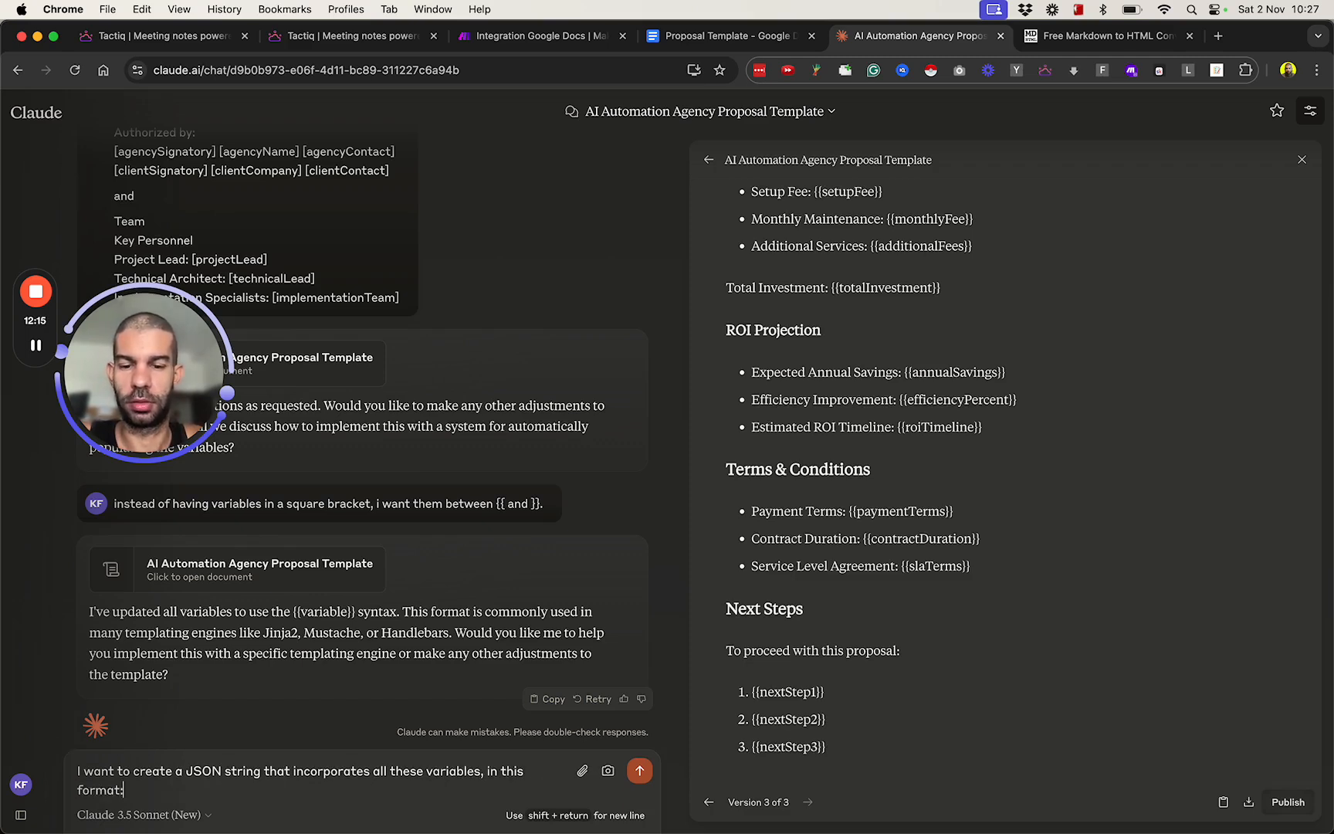
pyautogui.hotkey('shift', 'Return')
pyautogui.hotkey('shift', 'Return')
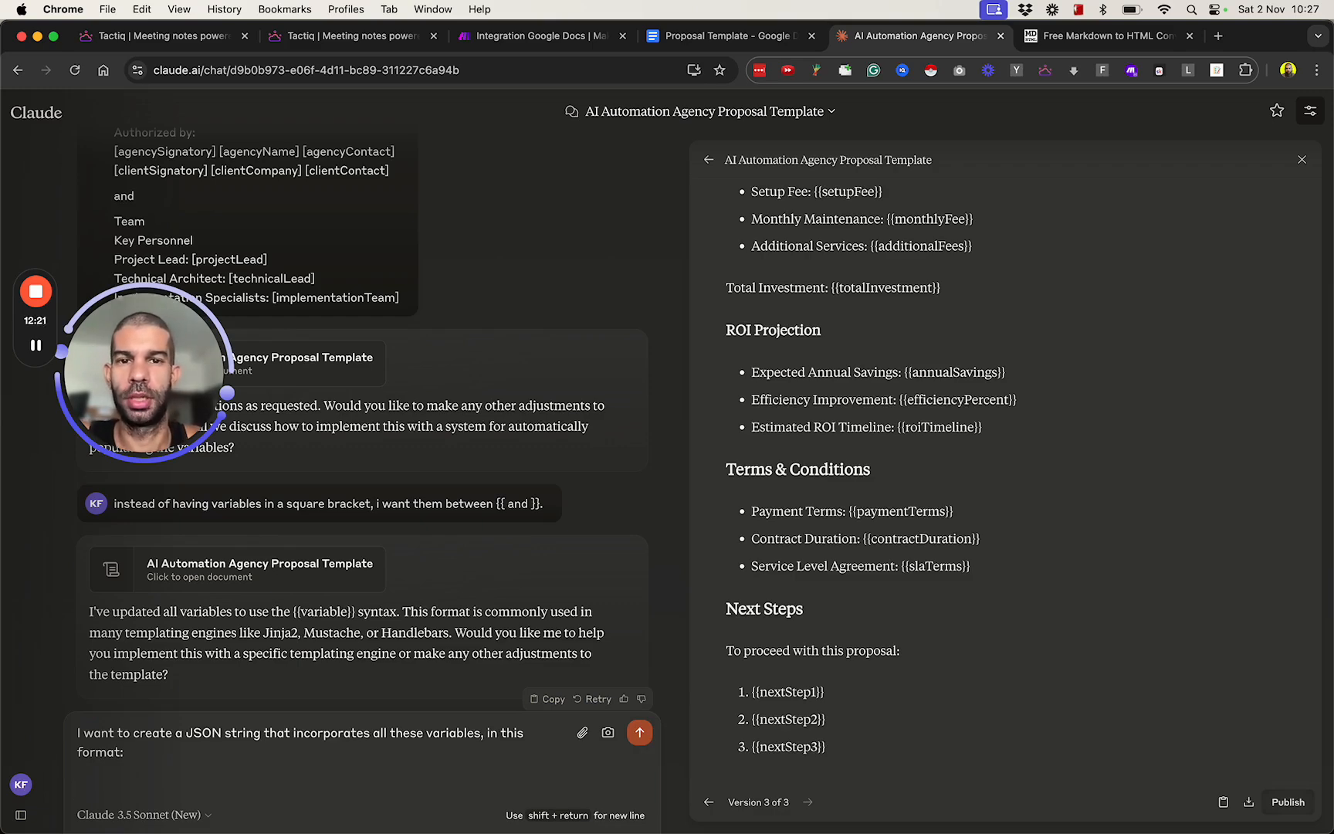
# Start the sample JSON in the prompt with an opening brace and the line "clientCompany":"clientCompanyGoesHere", reusing the template's variable name.
pyautogui.scroll(1, 773, 276)
pyautogui.scroll(-1, 795, 232)
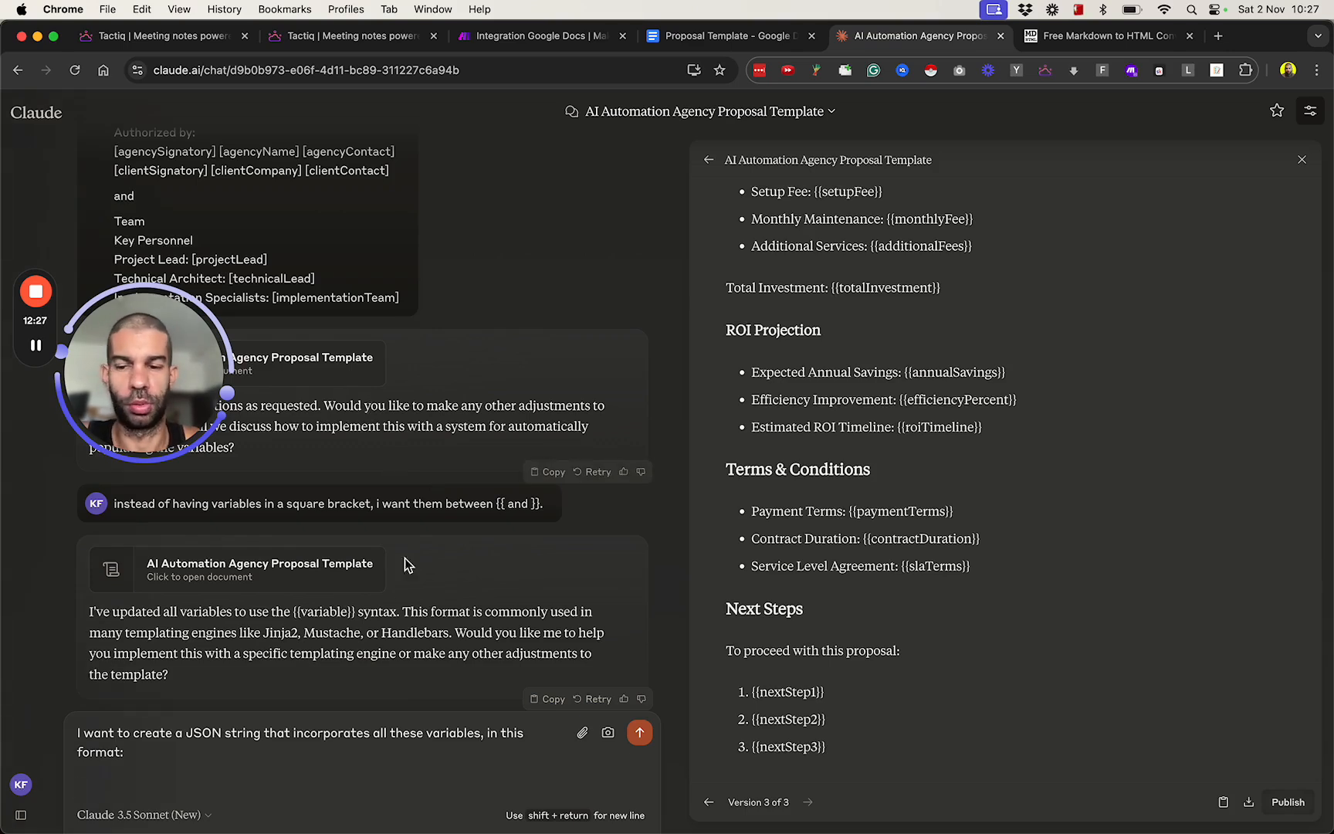
pyautogui.scroll(-2, 401, 540)
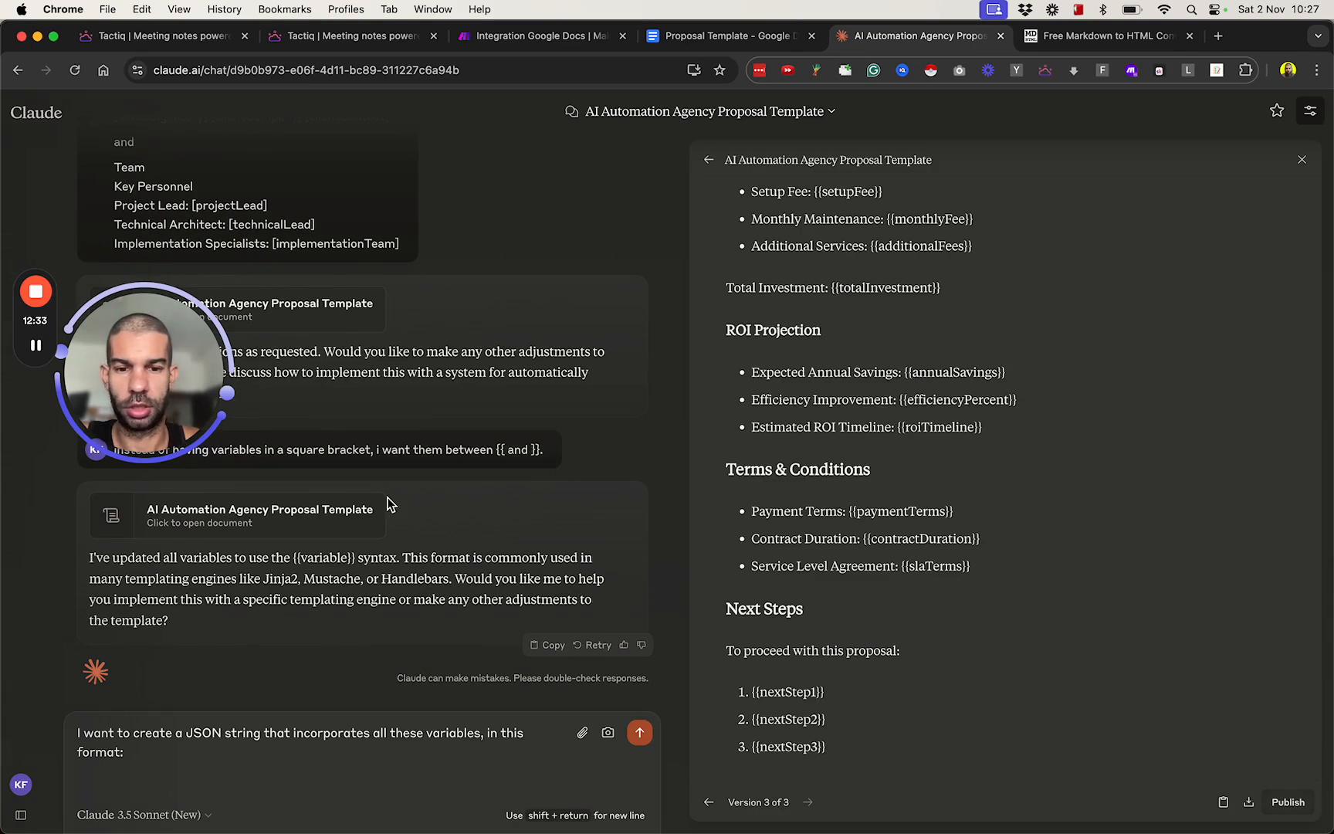
pyautogui.scroll(15, 950, 401)
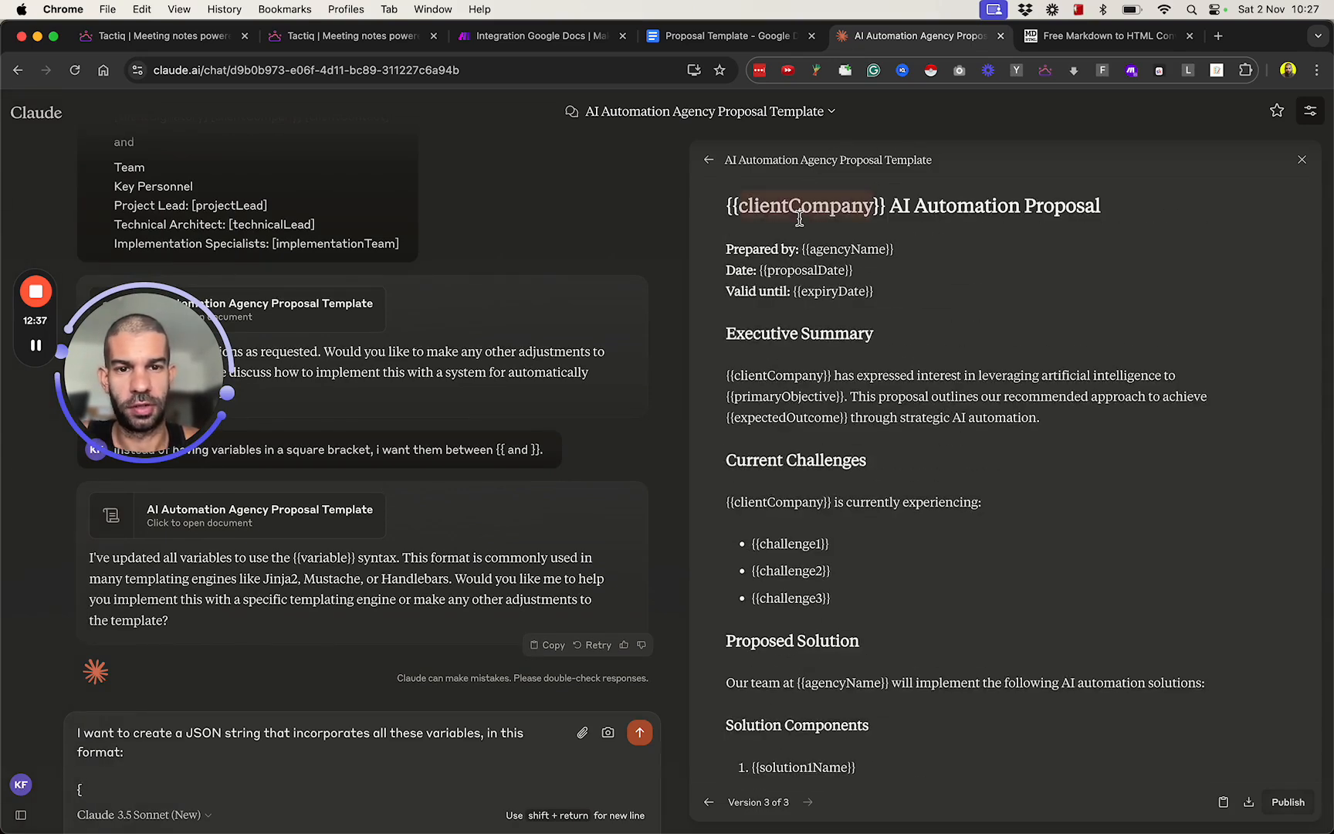
pyautogui.press('super+c')
pyautogui.click(122, 783)
pyautogui.hotkey('shift', 'Return')
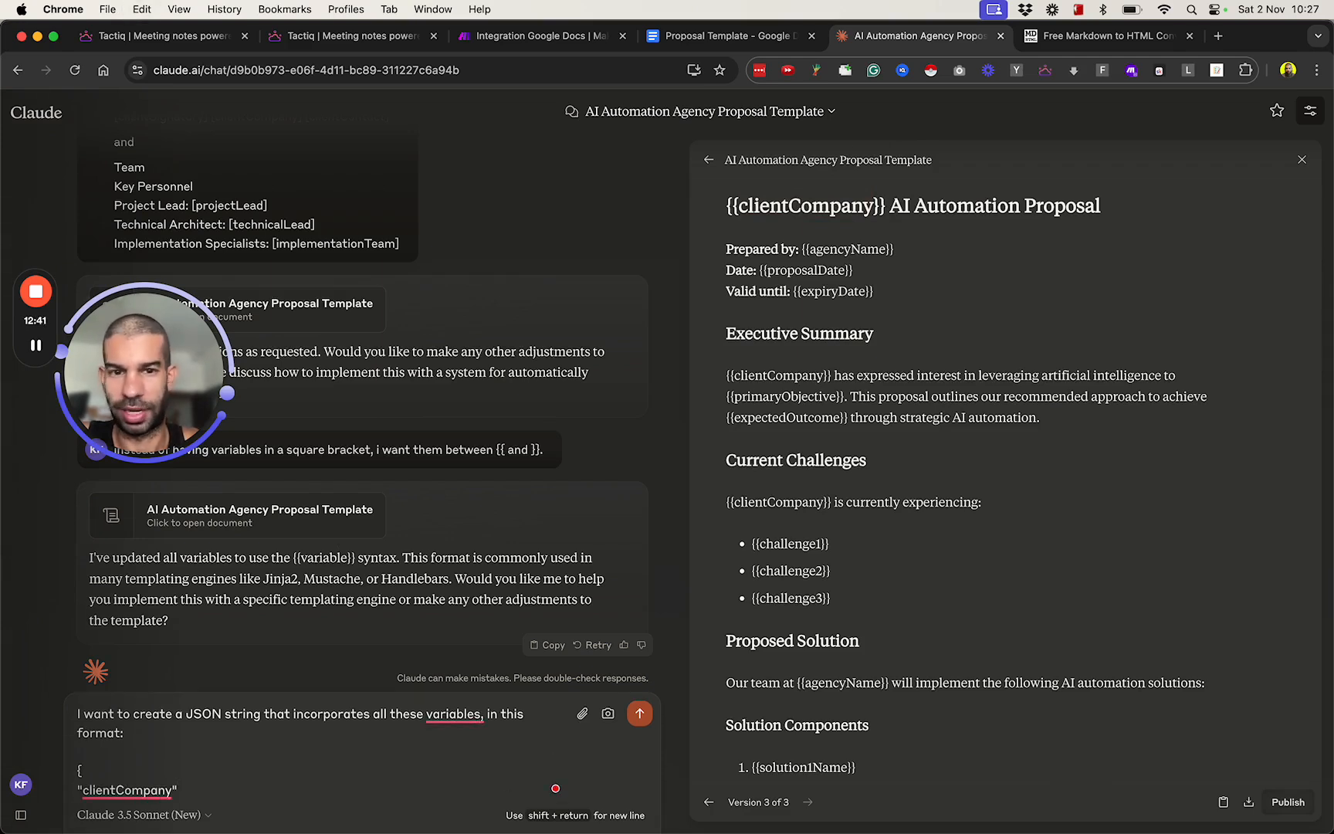
pyautogui.press('super+v')
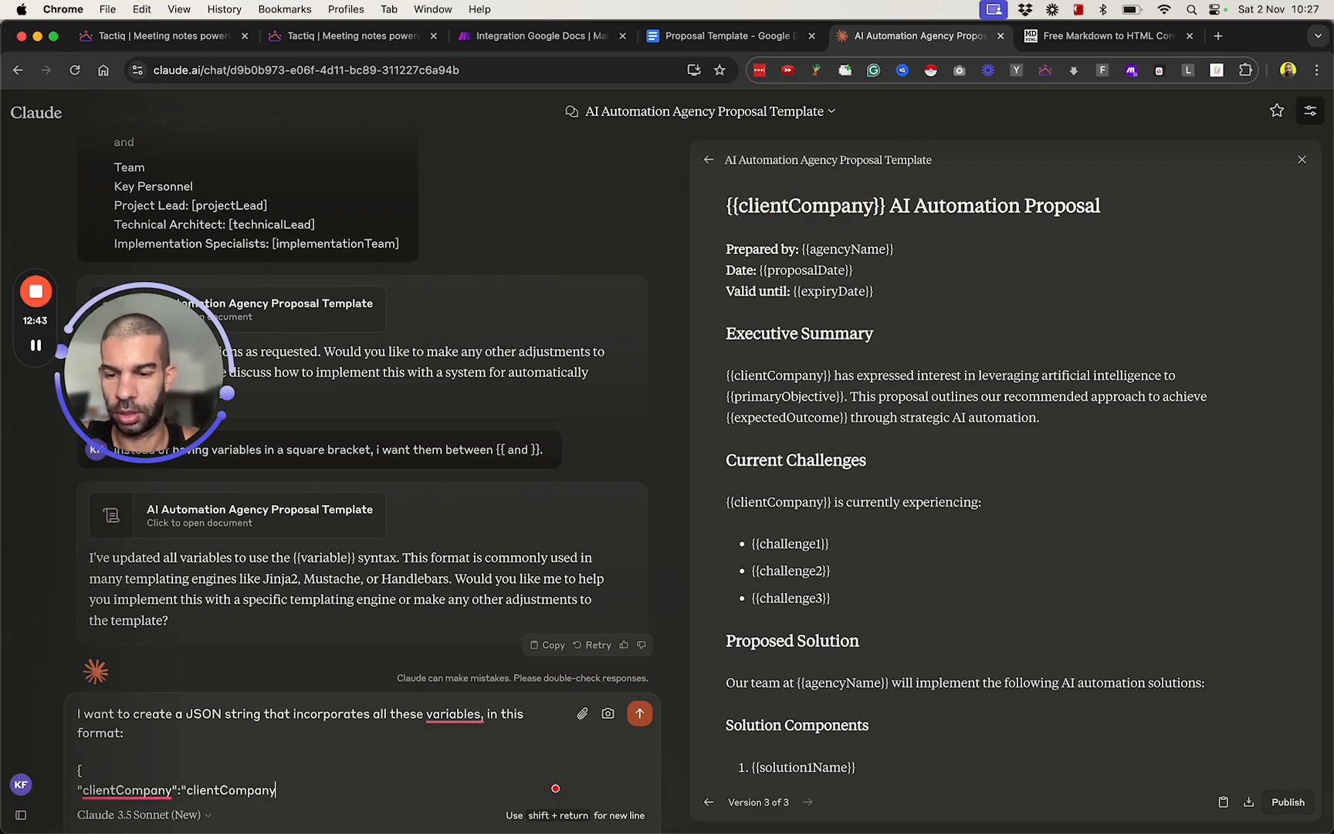
pyautogui.write('GoesHere",')
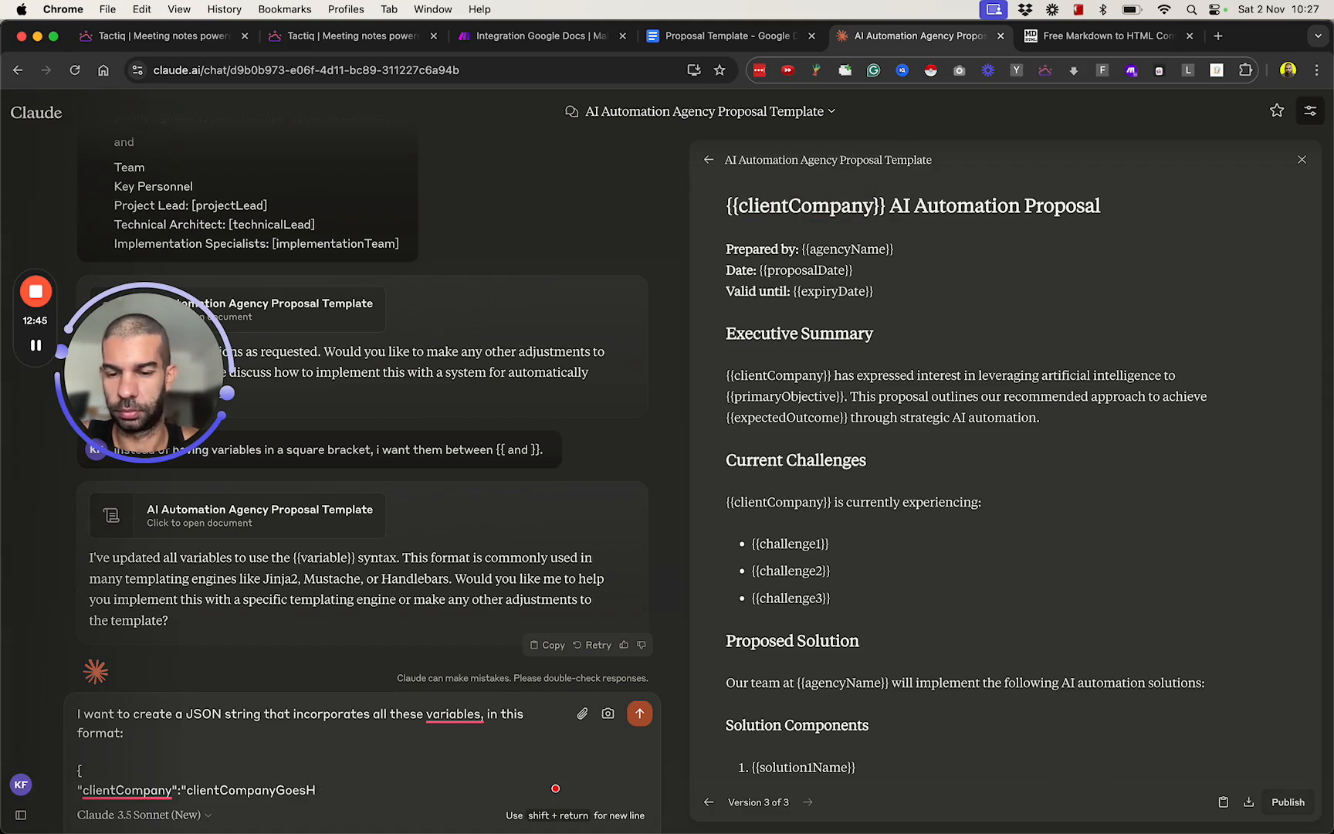
# Add the line "agencyName":"agencyNameGoesHere, to the sample JSON in the prompt, pasting the variable name from the template without its curly braces.
pyautogui.hotkey('shift', 'Return')
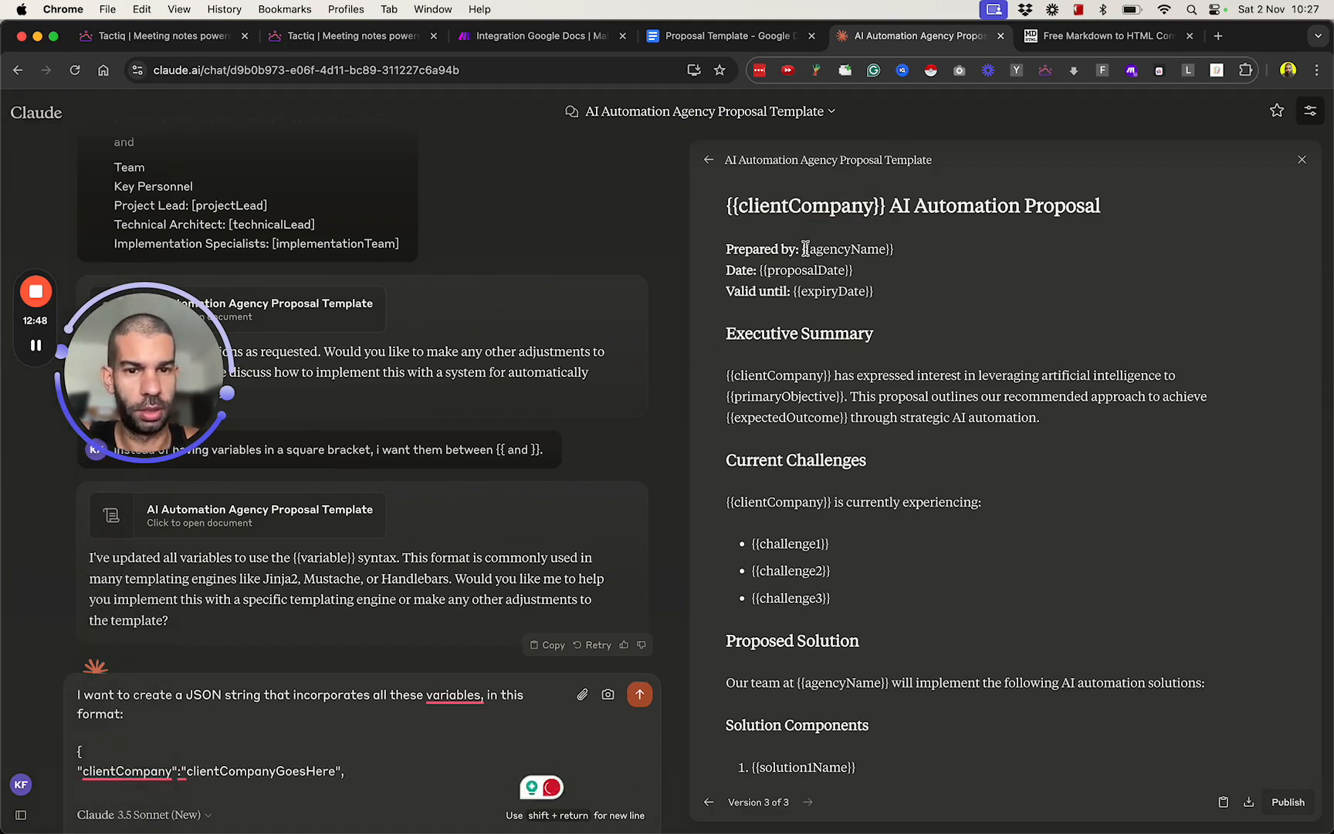
pyautogui.click(262, 789)
pyautogui.press('super+v')
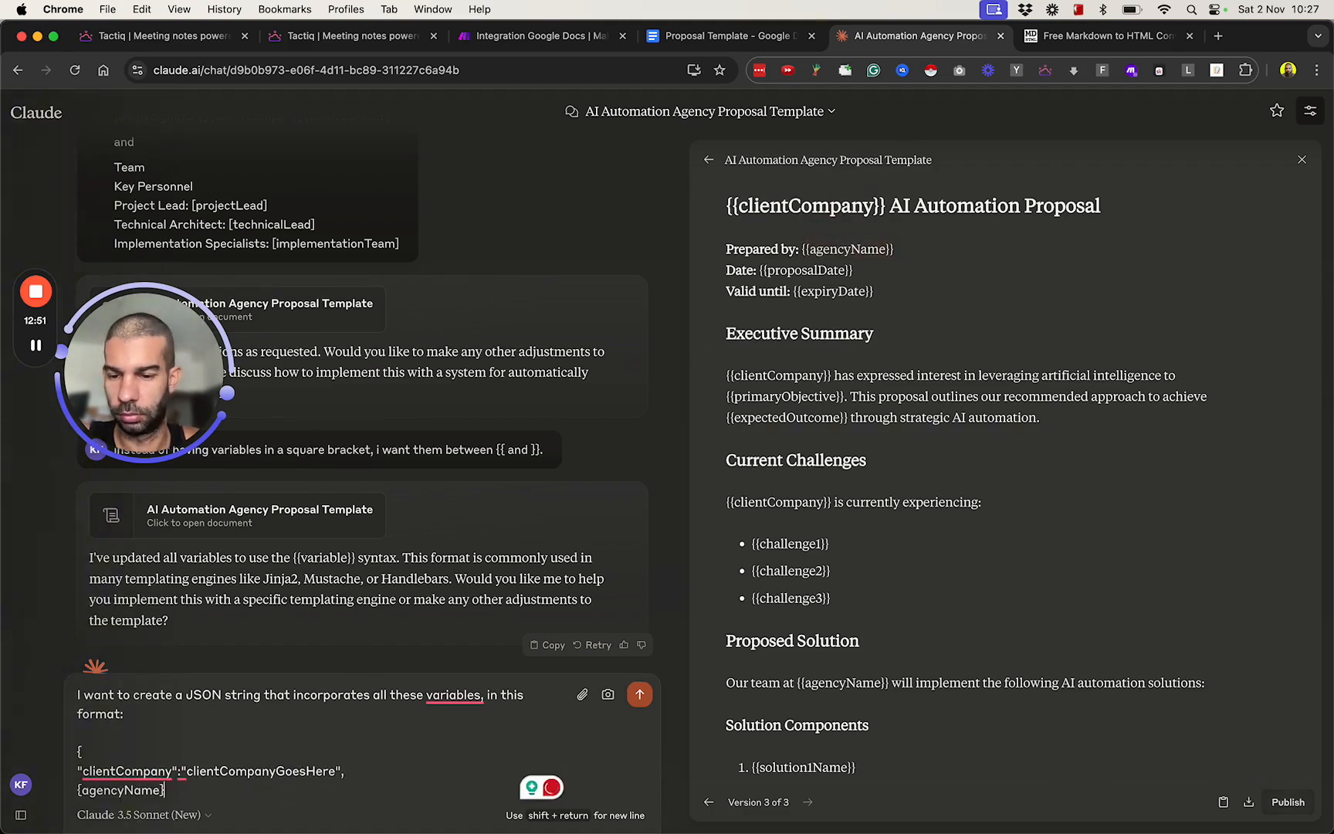
pyautogui.press('super+Left')
pyautogui.write('"')
pyautogui.press('super+Right')
pyautogui.write('"')
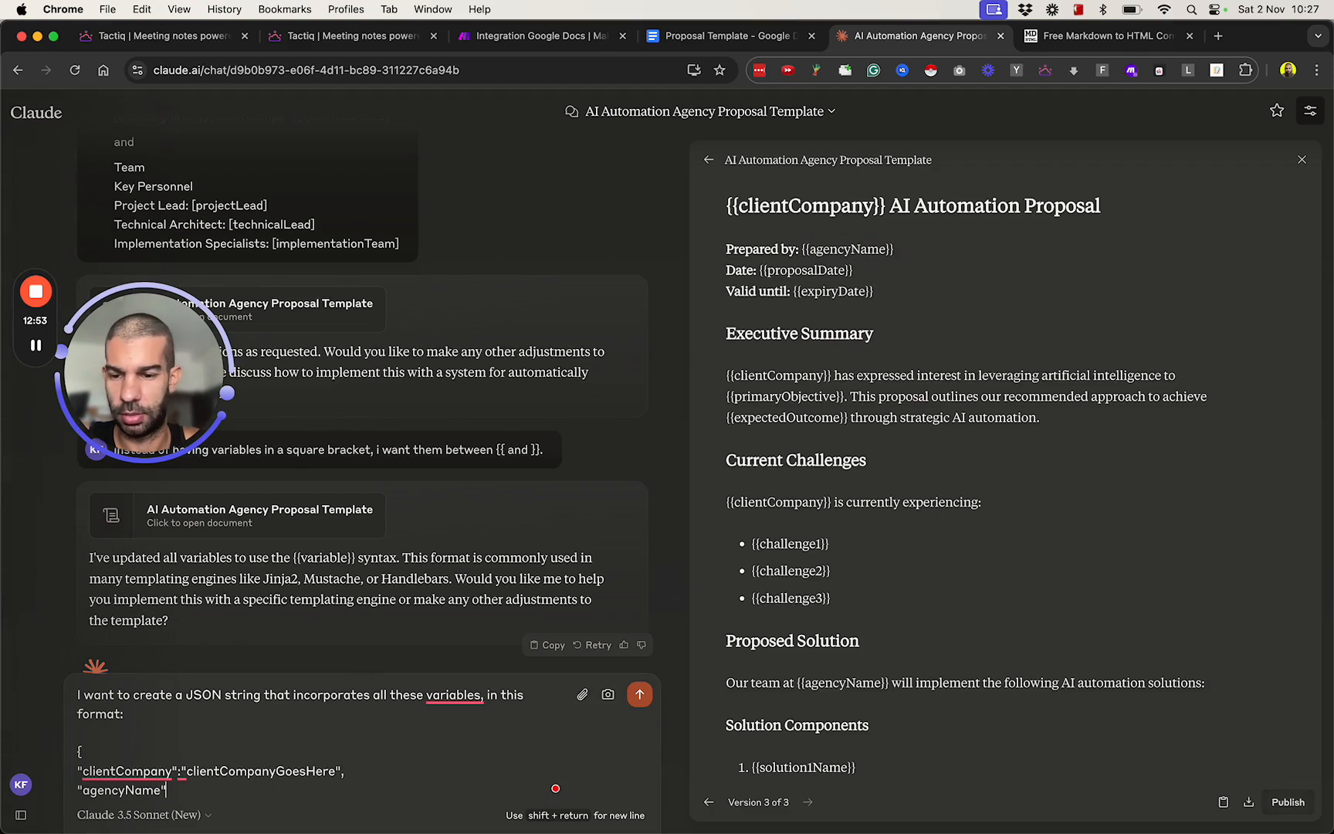
pyautogui.write(':"')
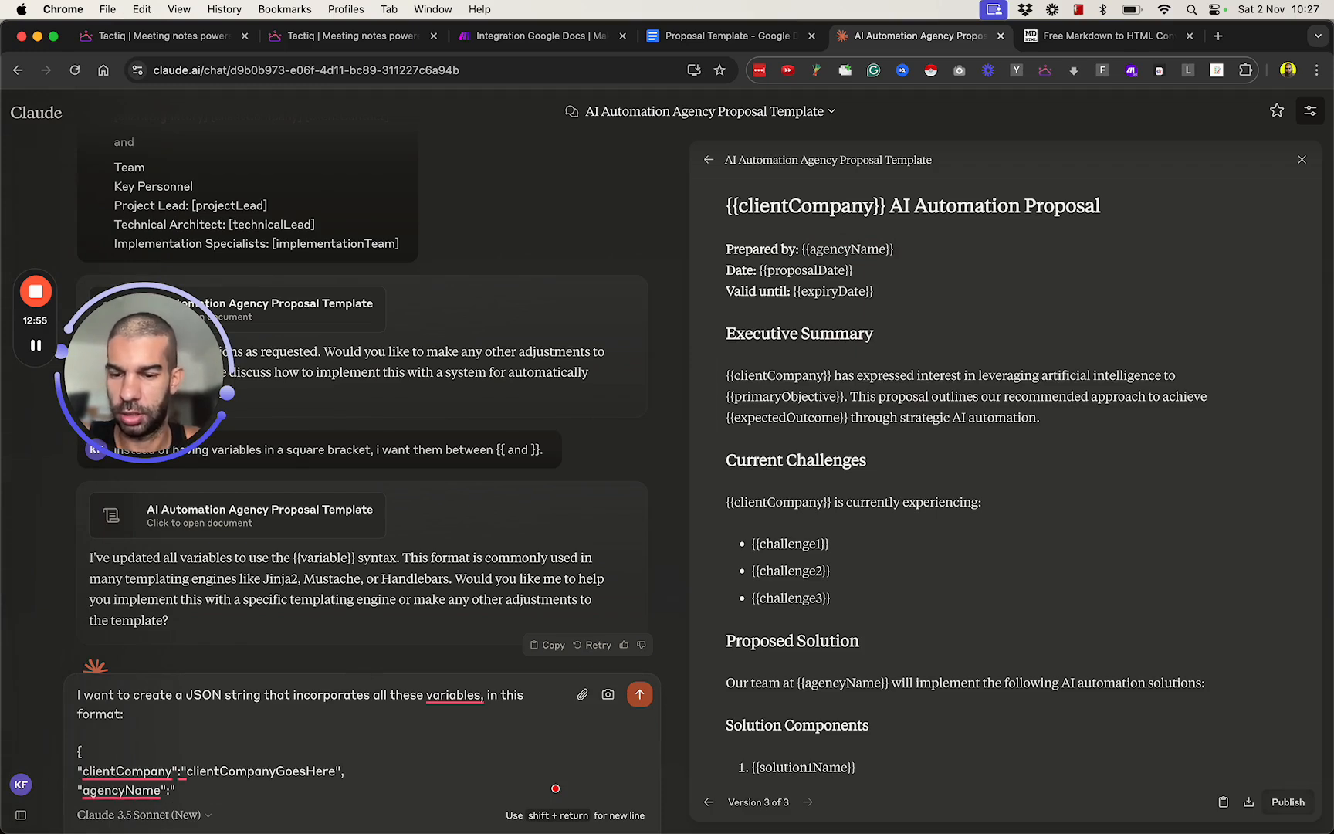
pyautogui.write('agencyName')
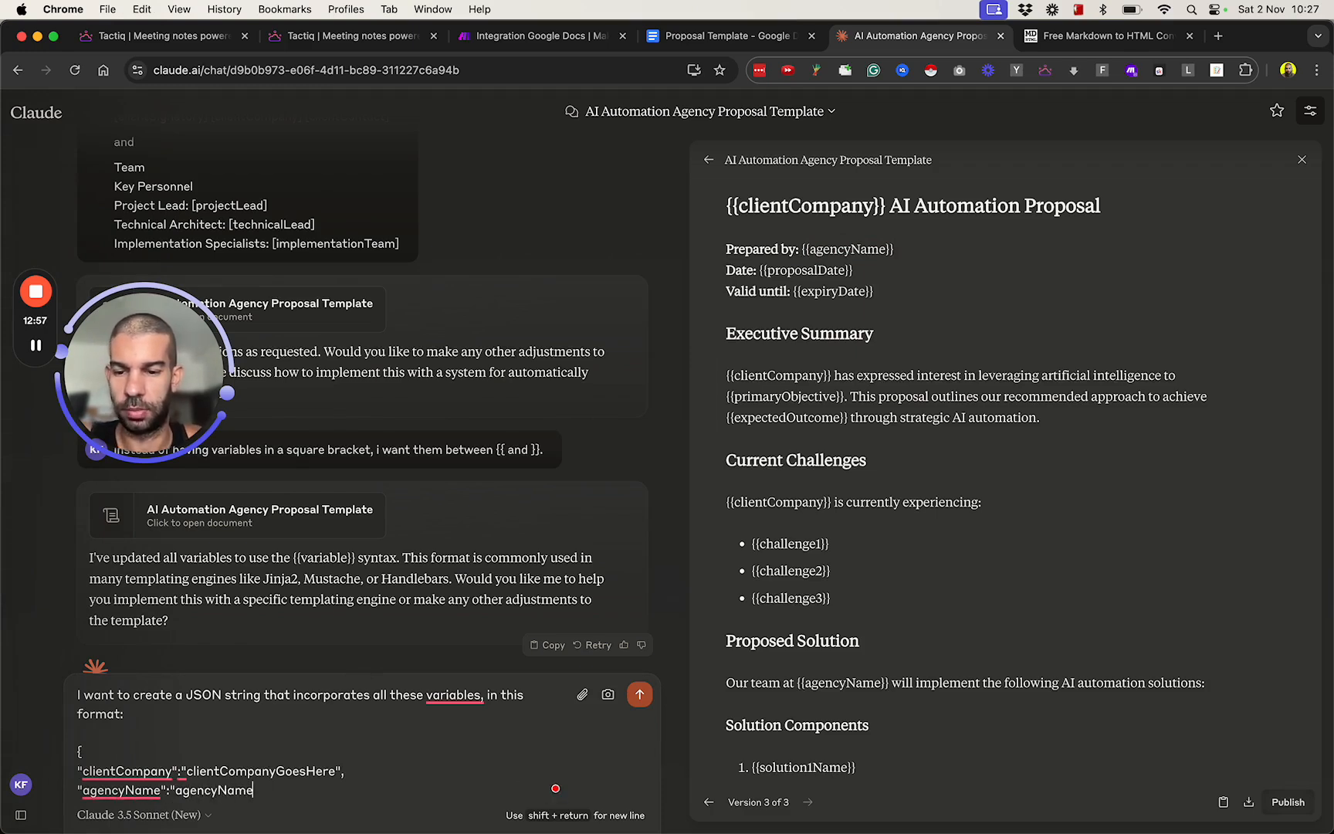
pyautogui.write('GoesHere')
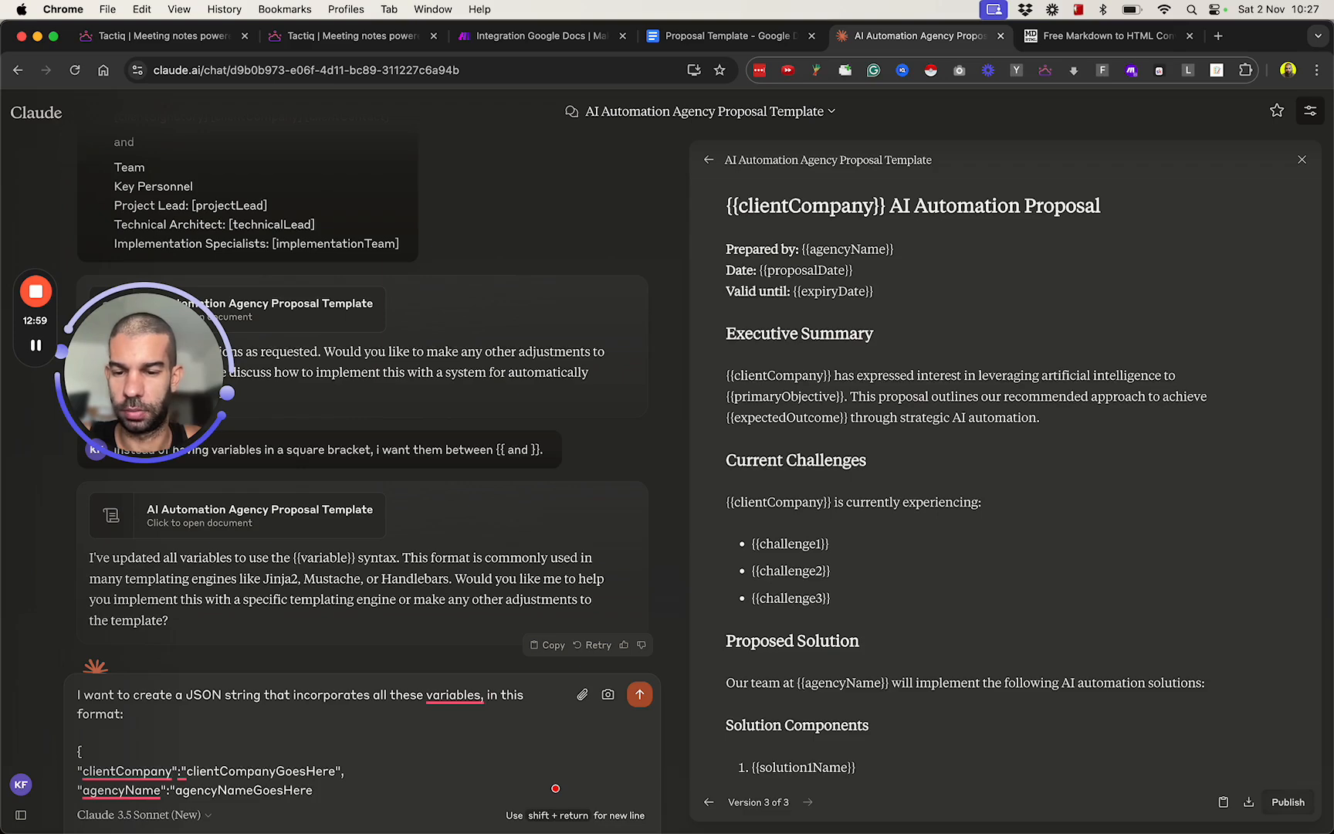
pyautogui.write(',')
# Finish the sample JSON with /etc and a closing brace, and send the prompt to Claude.
pyautogui.hotkey('shift', 'Return')
pyautogui.write('/etc')
pyautogui.hotkey('shift', 'Return')
pyautogui.write('}')
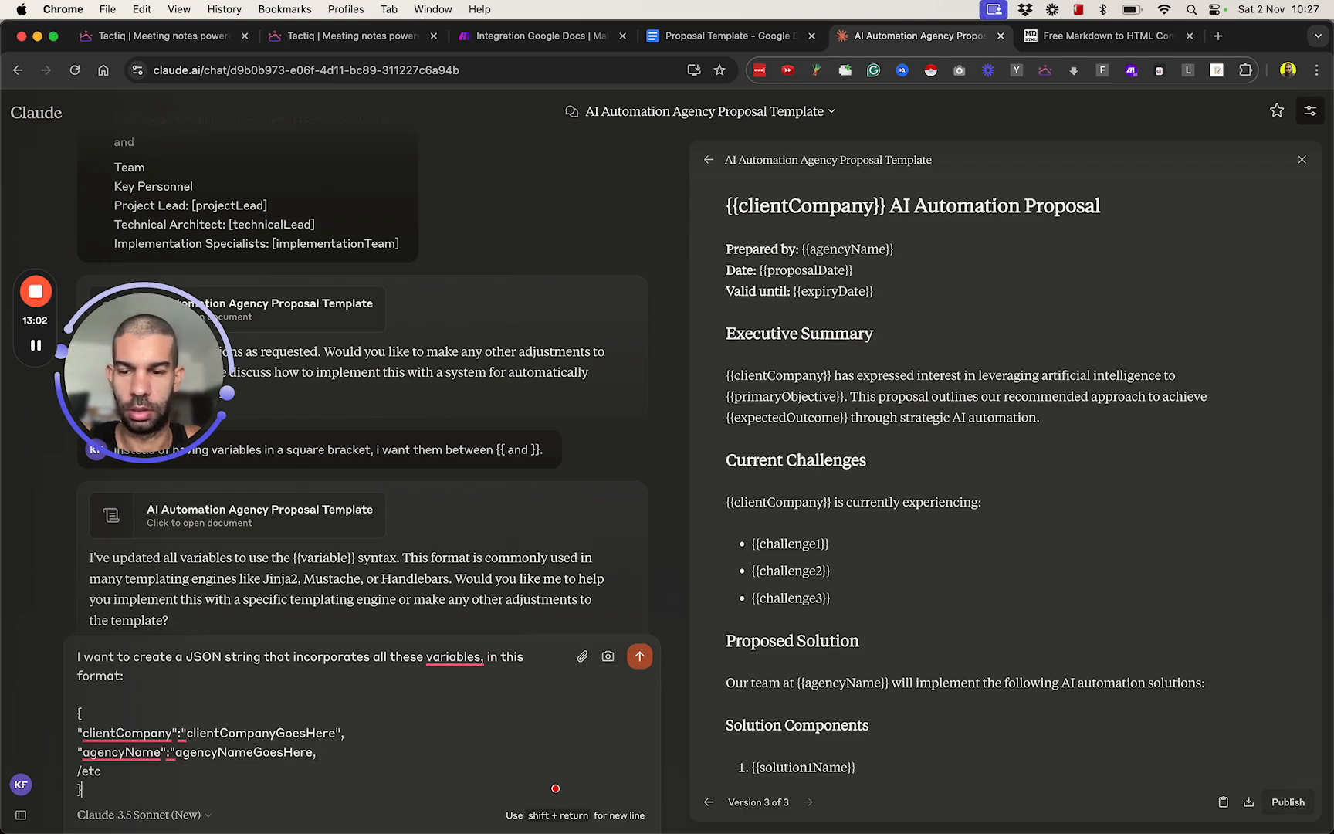
pyautogui.press('Return')
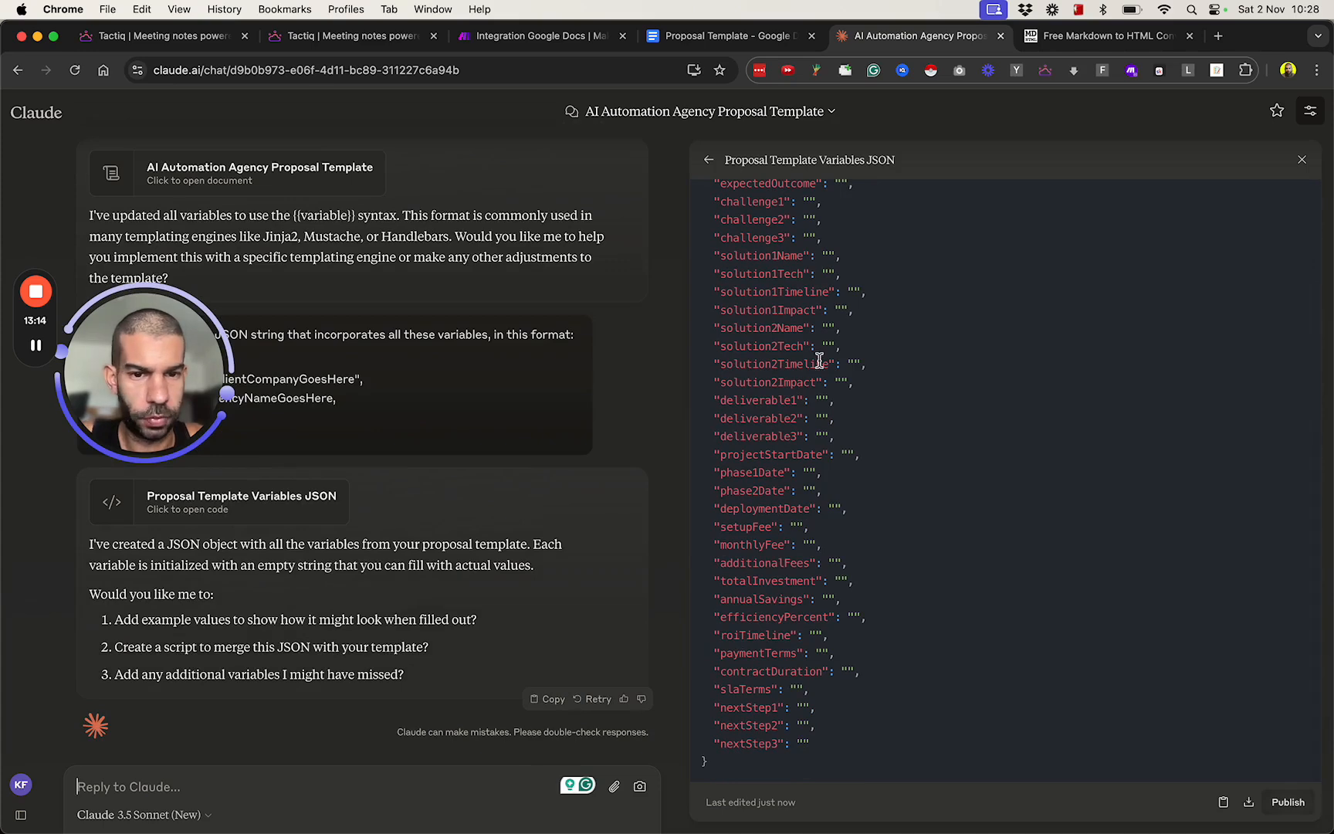
# Copy the generated Proposal Template Variables JSON and switch to the Make.com scenario.
pyautogui.scroll(3, 780, 254)
pyautogui.click(1223, 801)
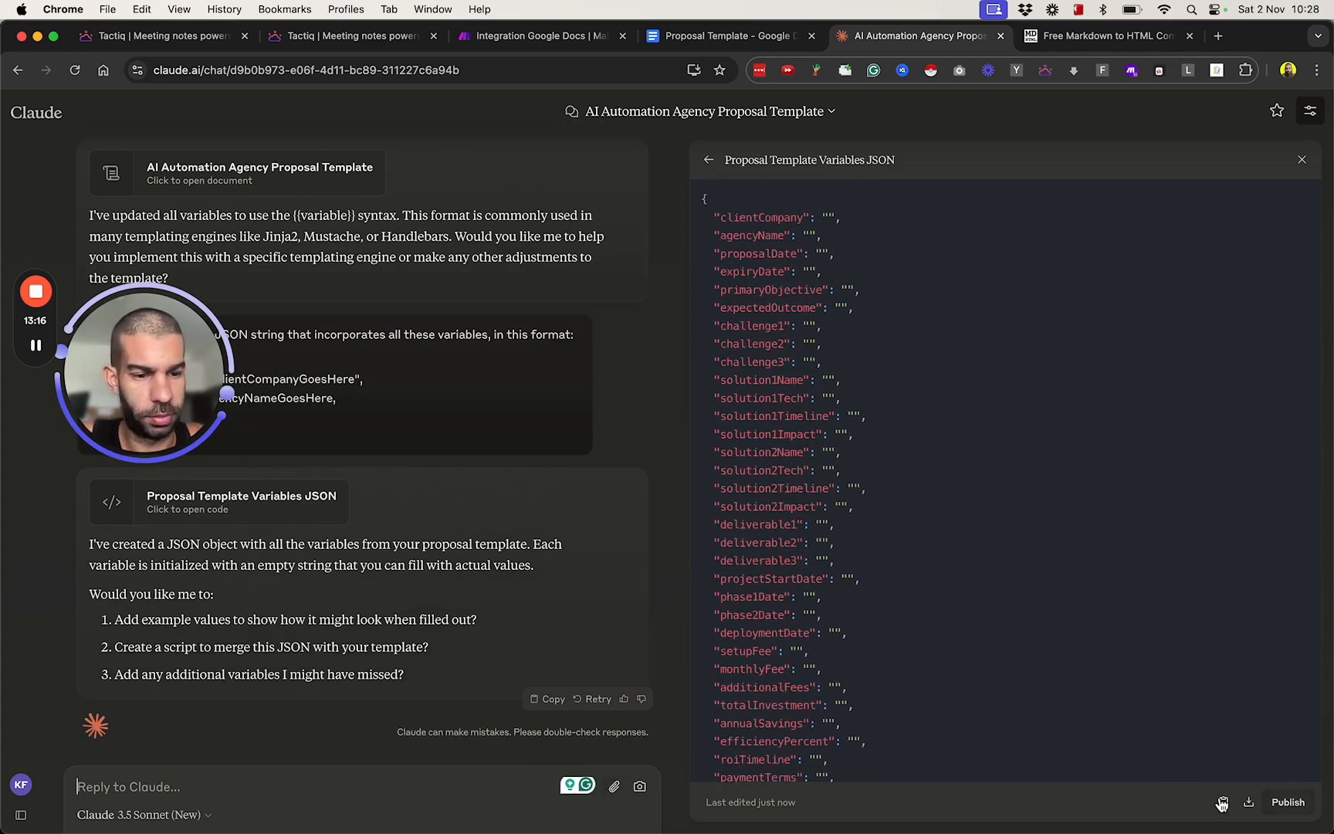
pyautogui.click(533, 36)
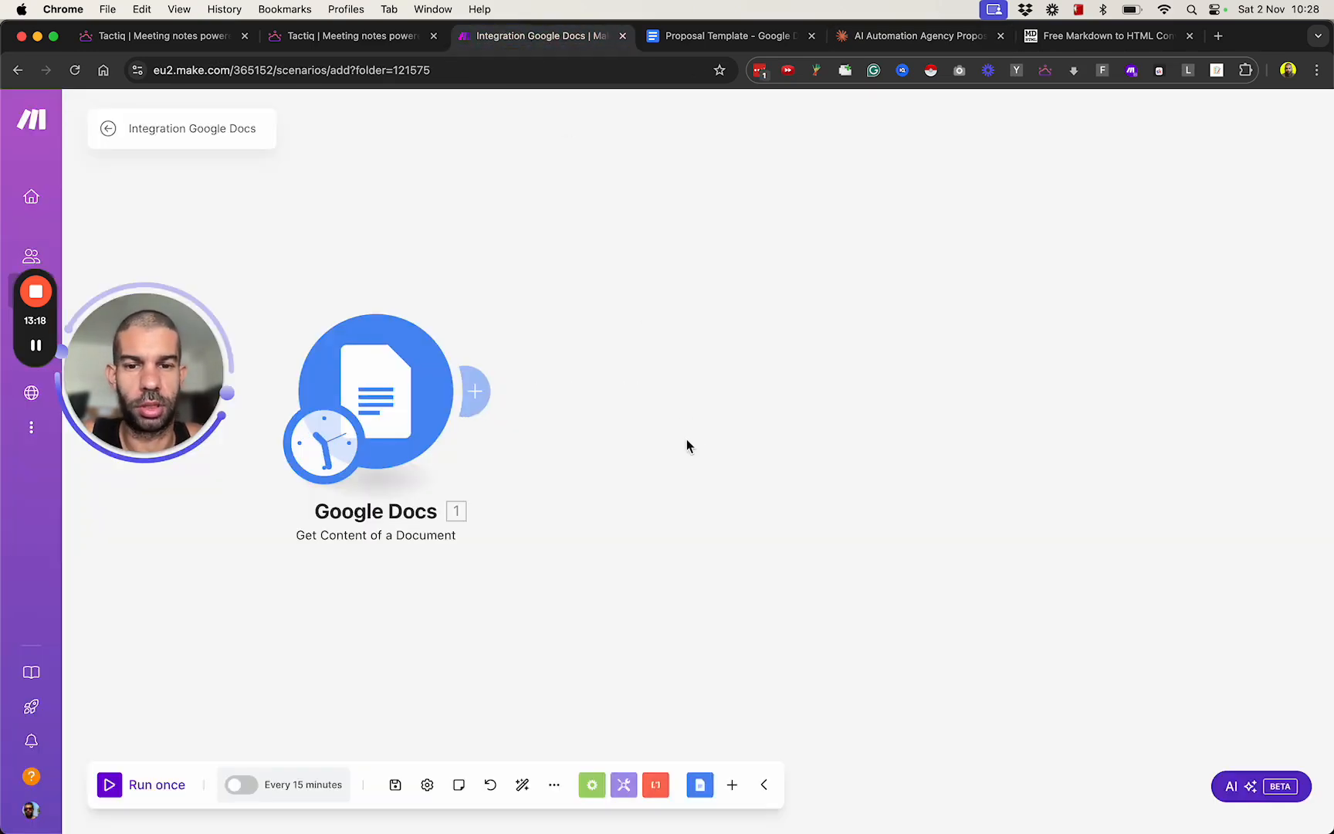
pyautogui.click(492, 415)
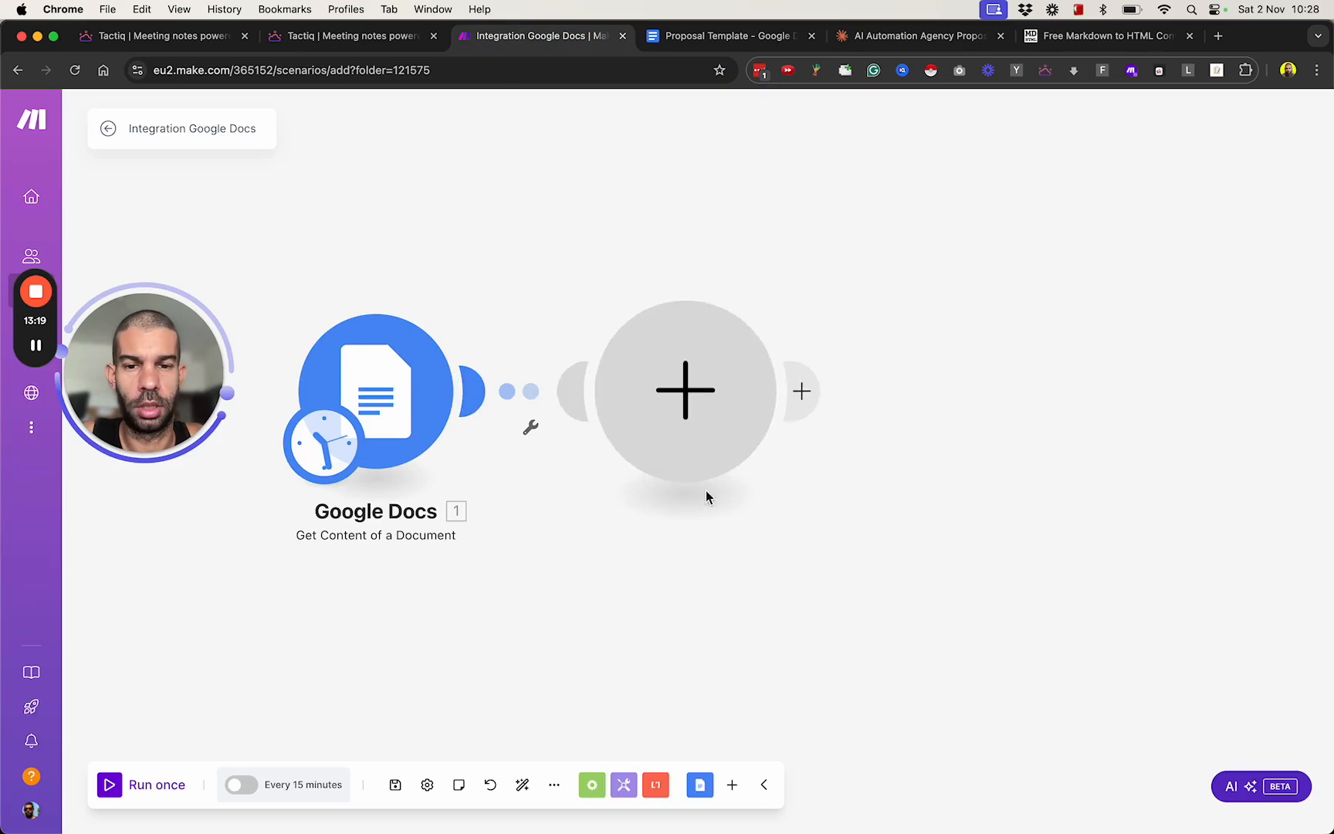
pyautogui.click(461, 423)
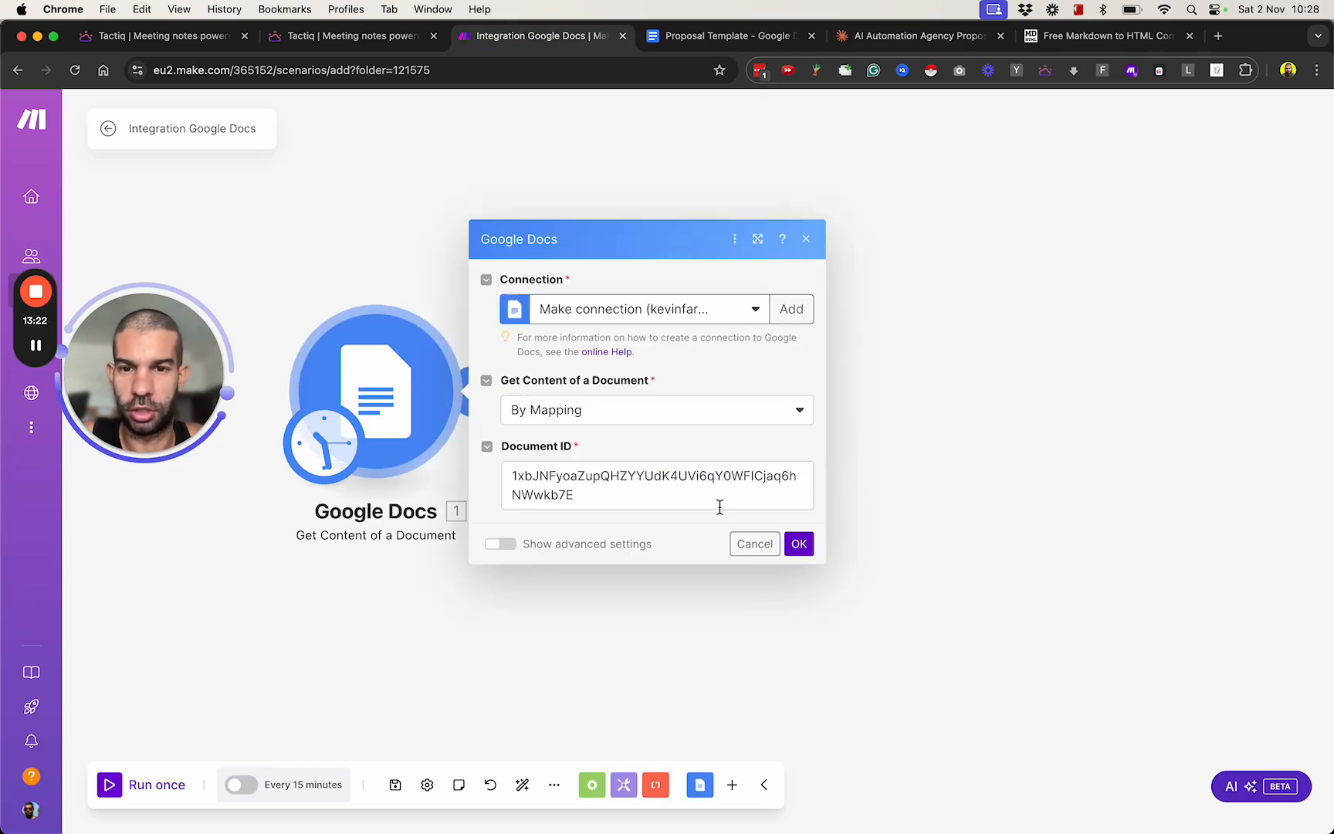
pyautogui.click(755, 545)
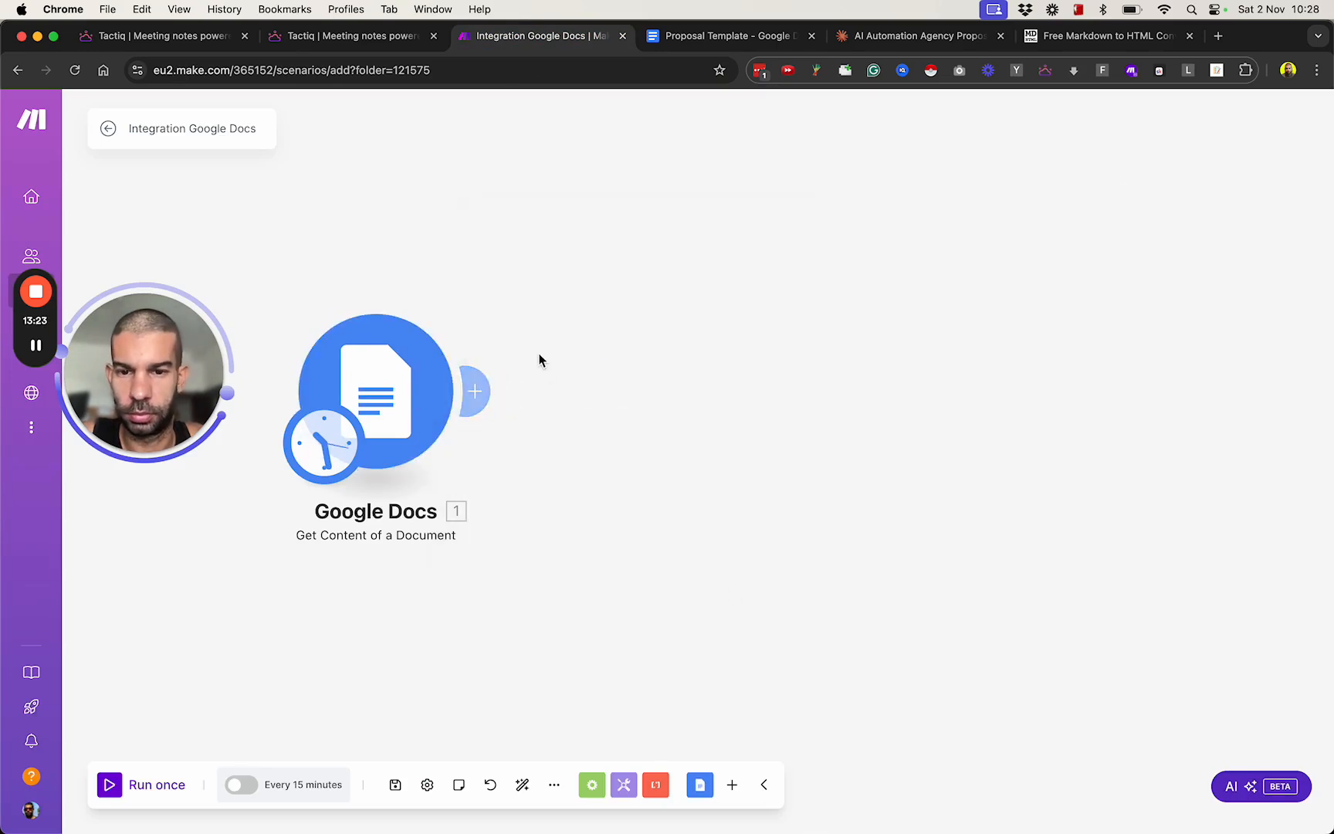
# Add an OpenAI Create a Completion module after the Google Docs module and set its model to gpt-4o-2024-08-06.
pyautogui.click(489, 390)
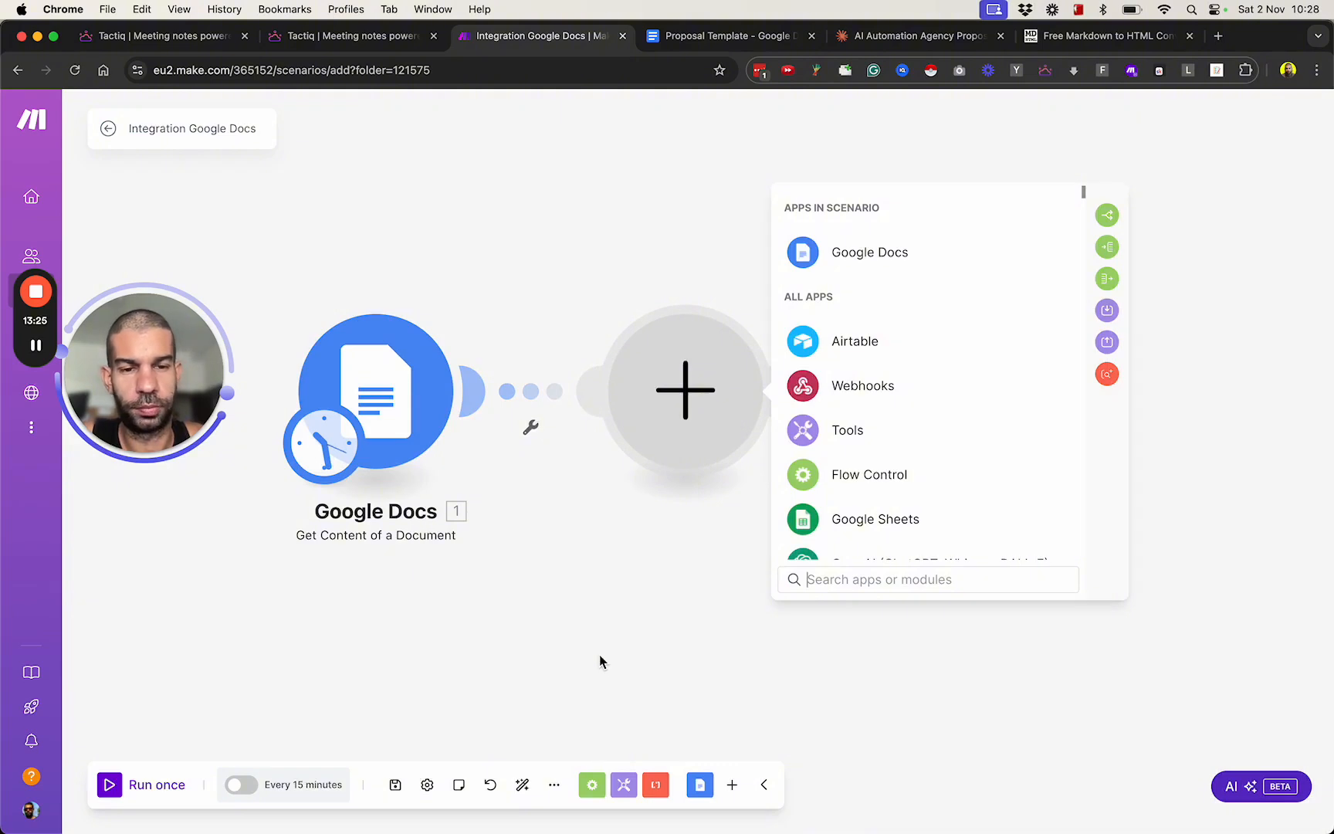
pyautogui.scroll(-2, 895, 531)
pyautogui.click(879, 485)
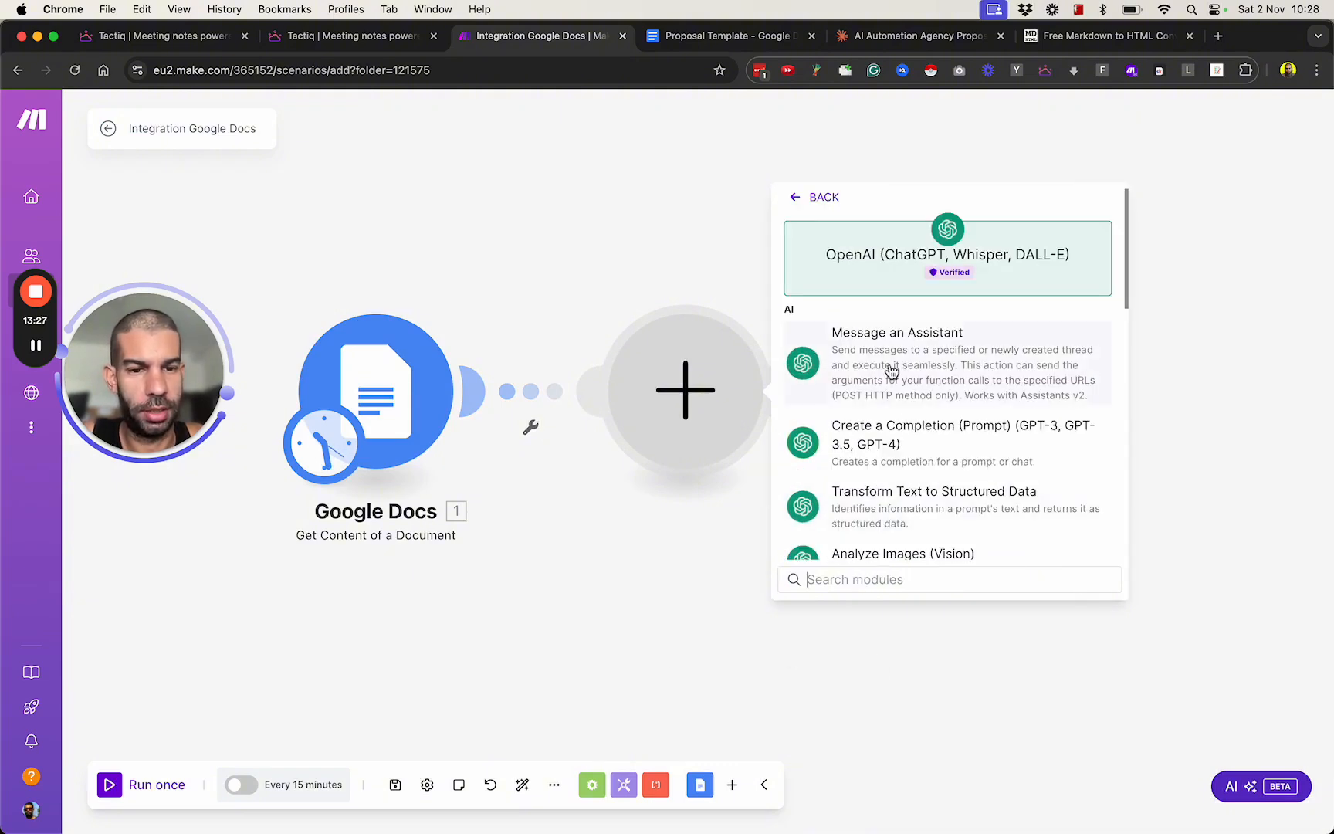
pyautogui.click(908, 424)
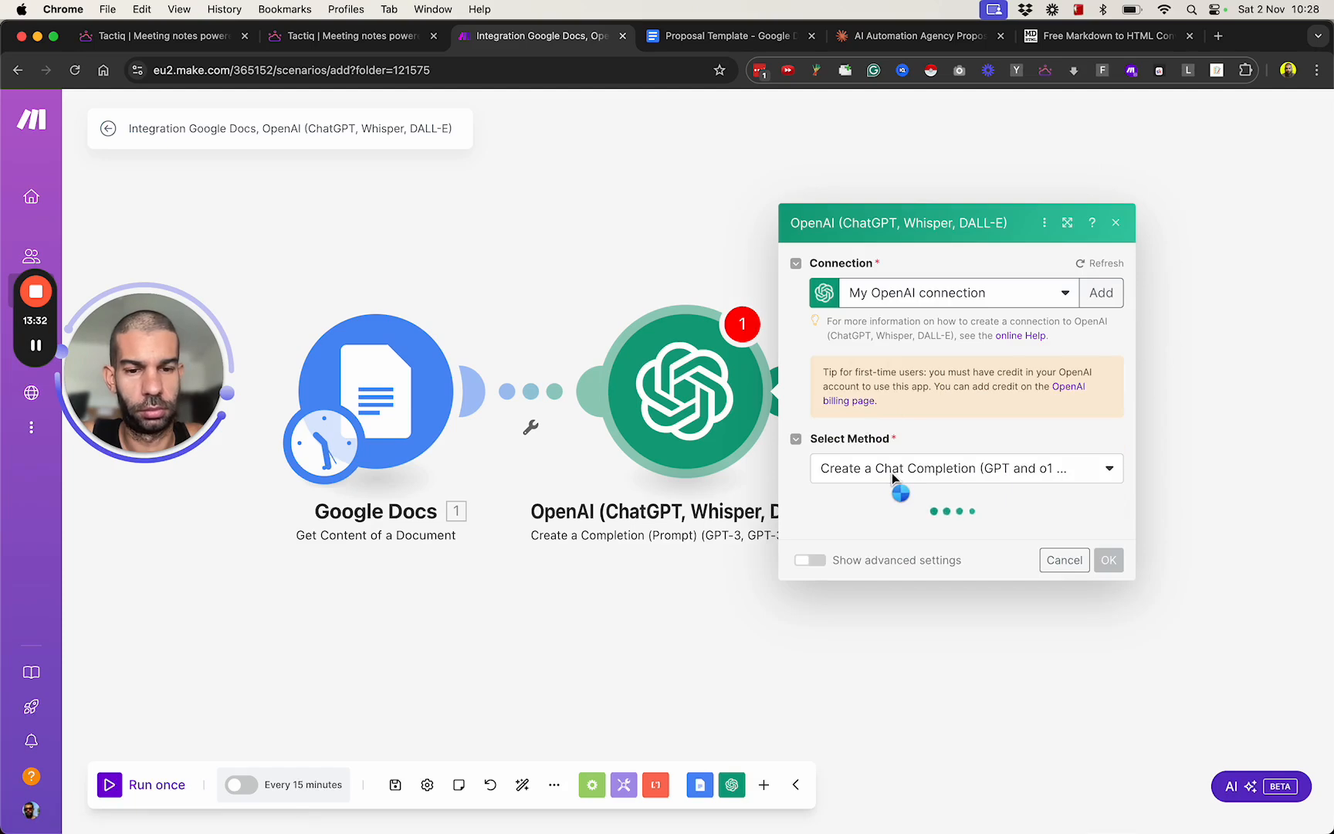
pyautogui.click(858, 434)
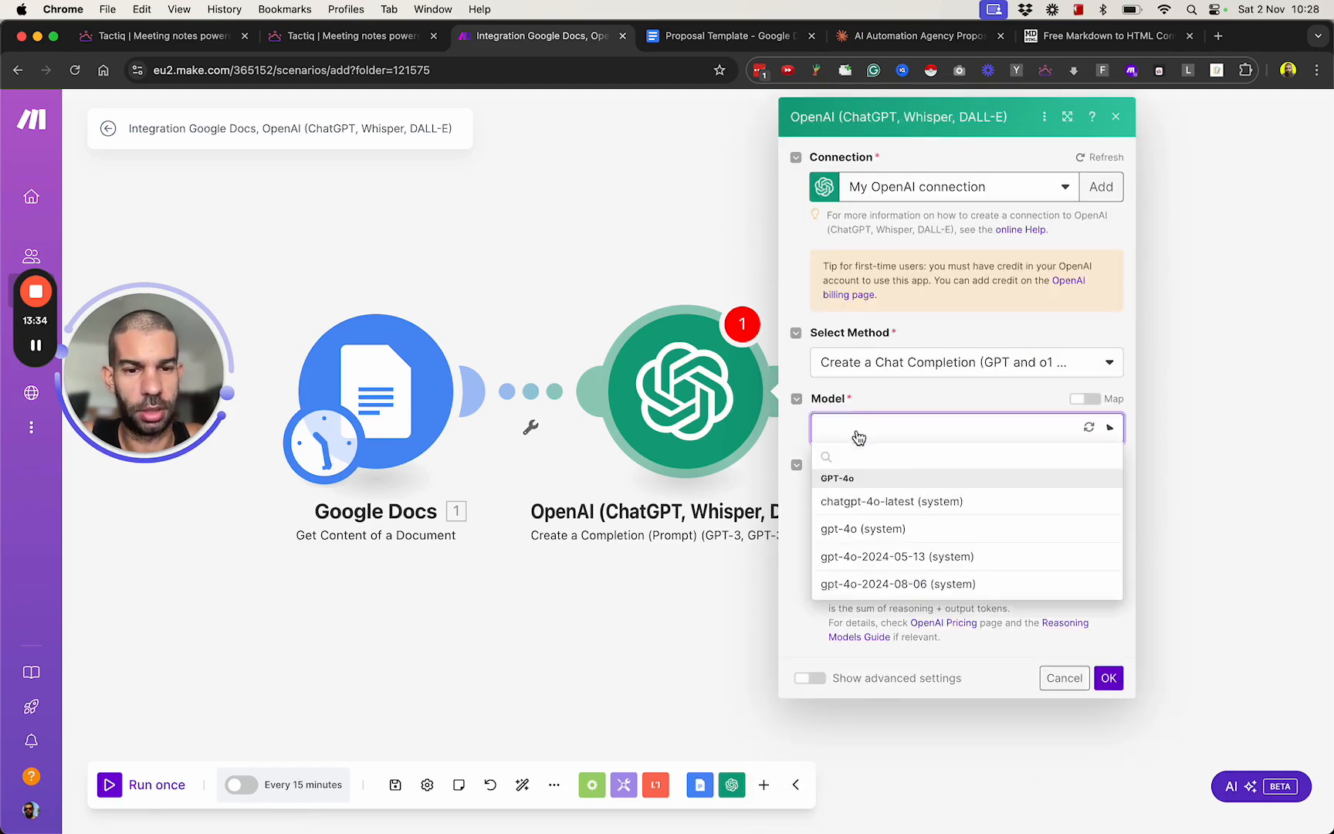
pyautogui.click(913, 573)
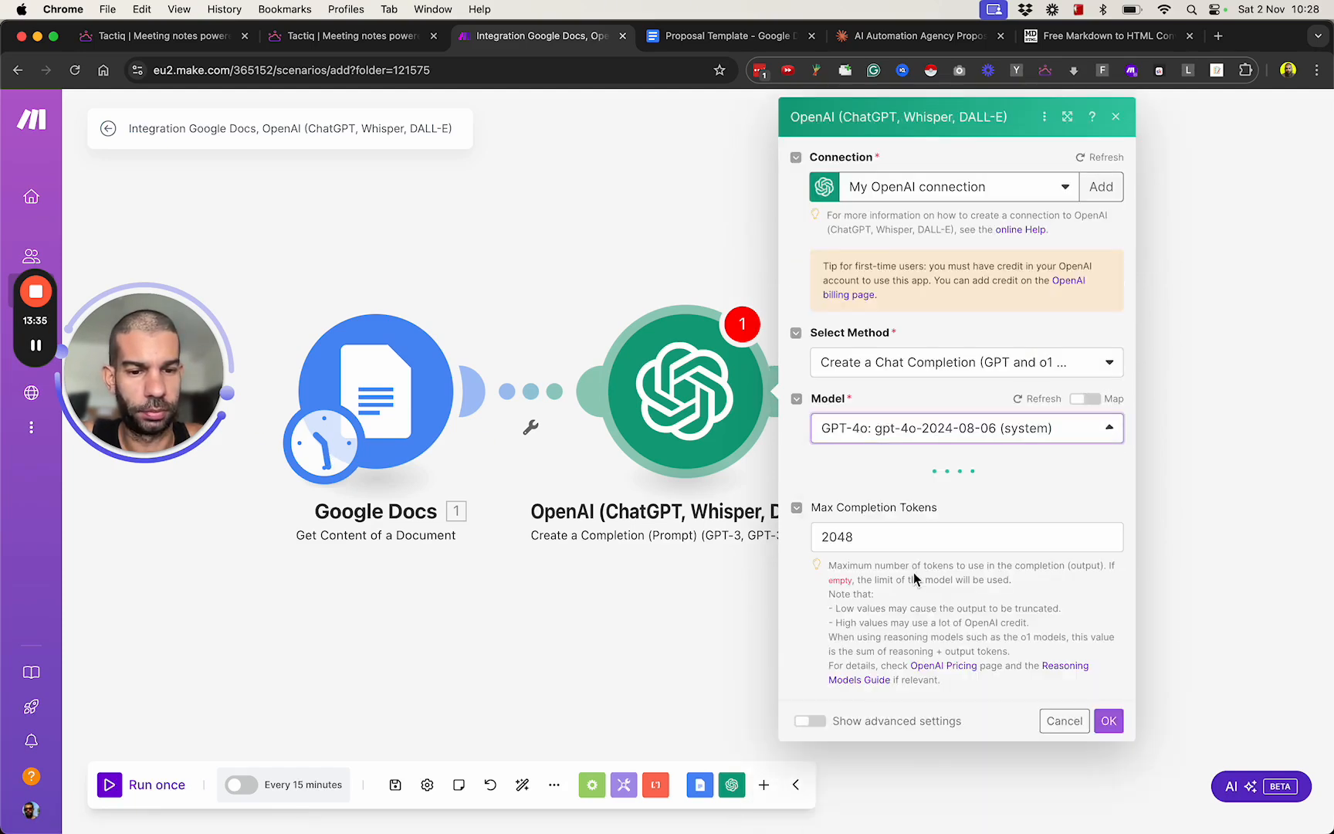
# Show the advanced settings, set the Response Format to JSON Object and enable Parse JSON Response.
pyautogui.click(810, 721)
pyautogui.scroll(-3, 884, 619)
pyautogui.click(895, 467)
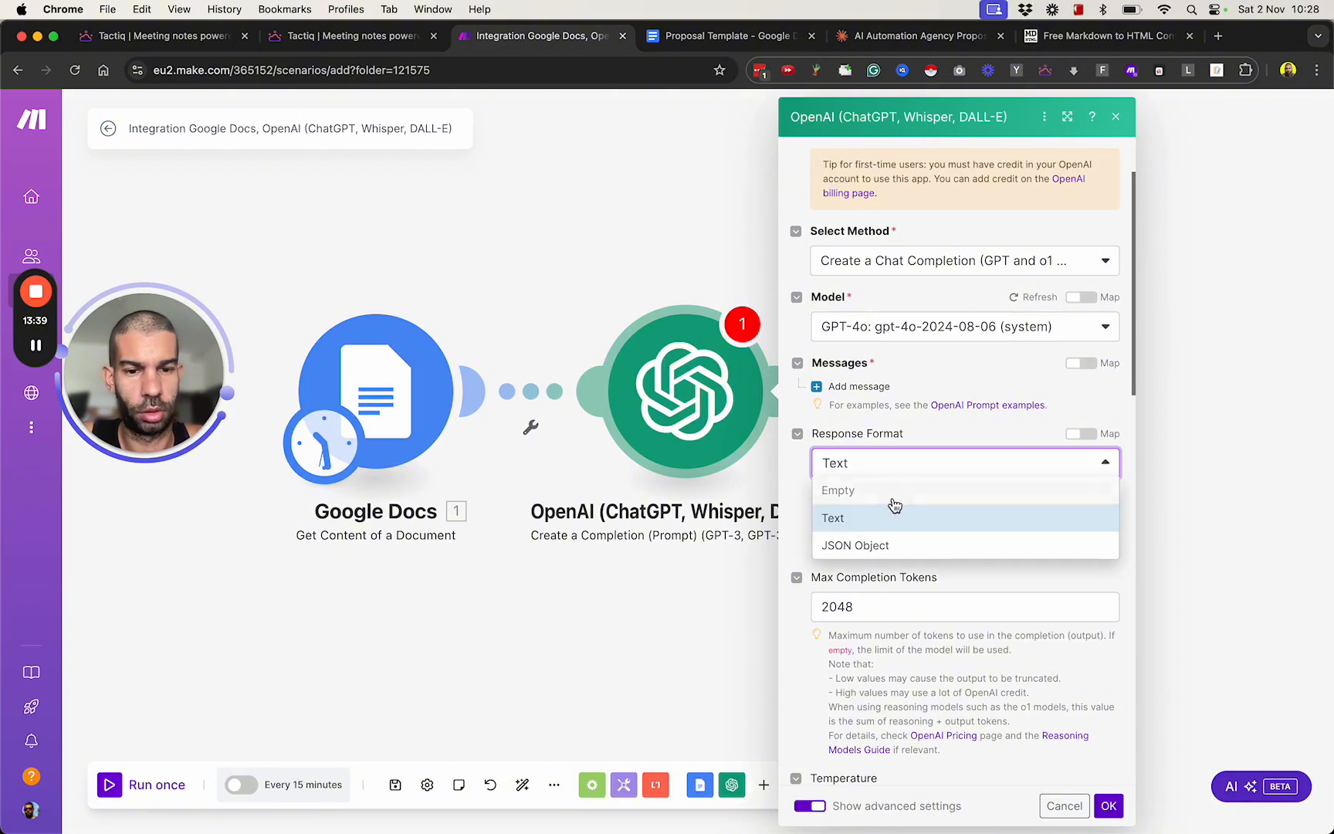
pyautogui.click(880, 545)
pyautogui.click(820, 601)
pyautogui.scroll(1, 894, 554)
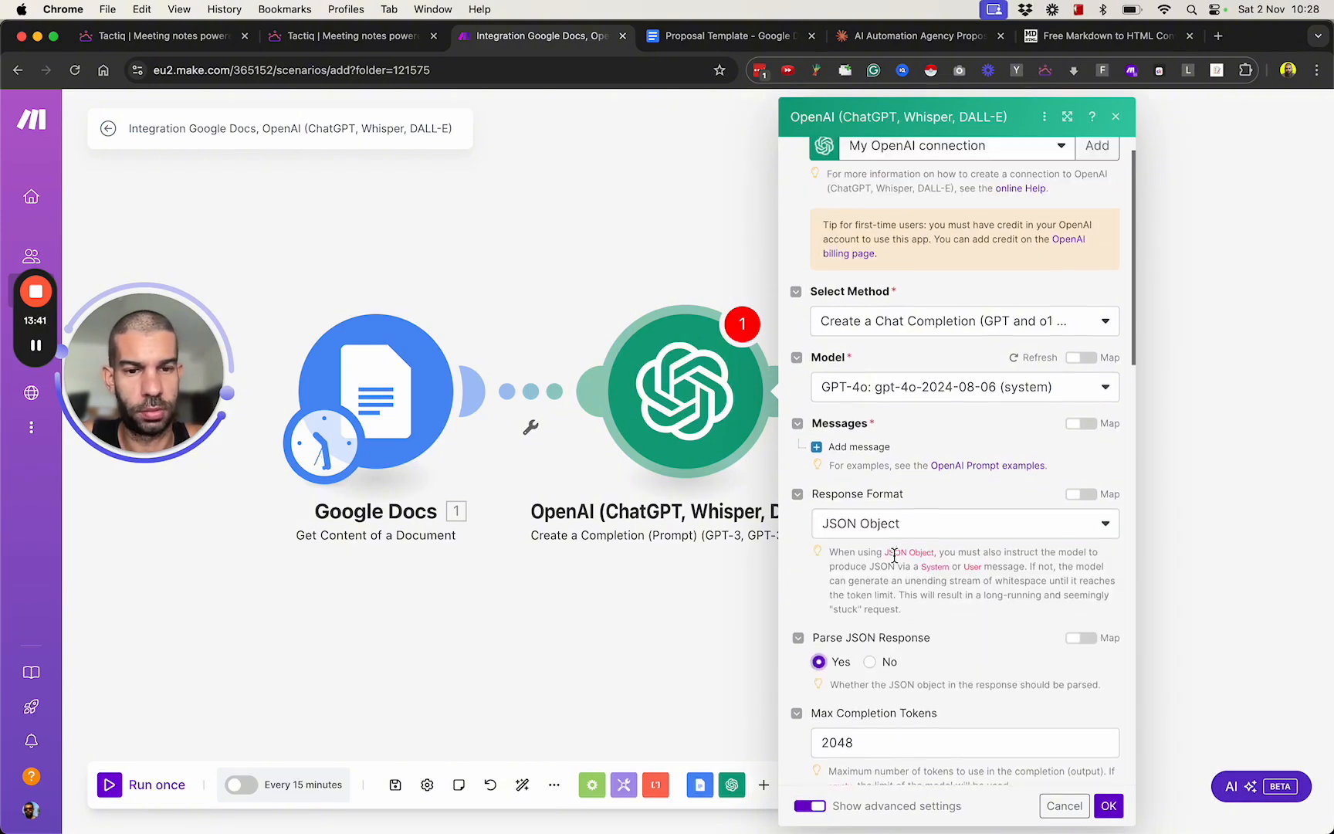
# Add a System message reading "You analyze a chat transcript and pull out key information from it.".
pyautogui.scroll(1, 894, 555)
pyautogui.click(857, 490)
pyautogui.click(944, 540)
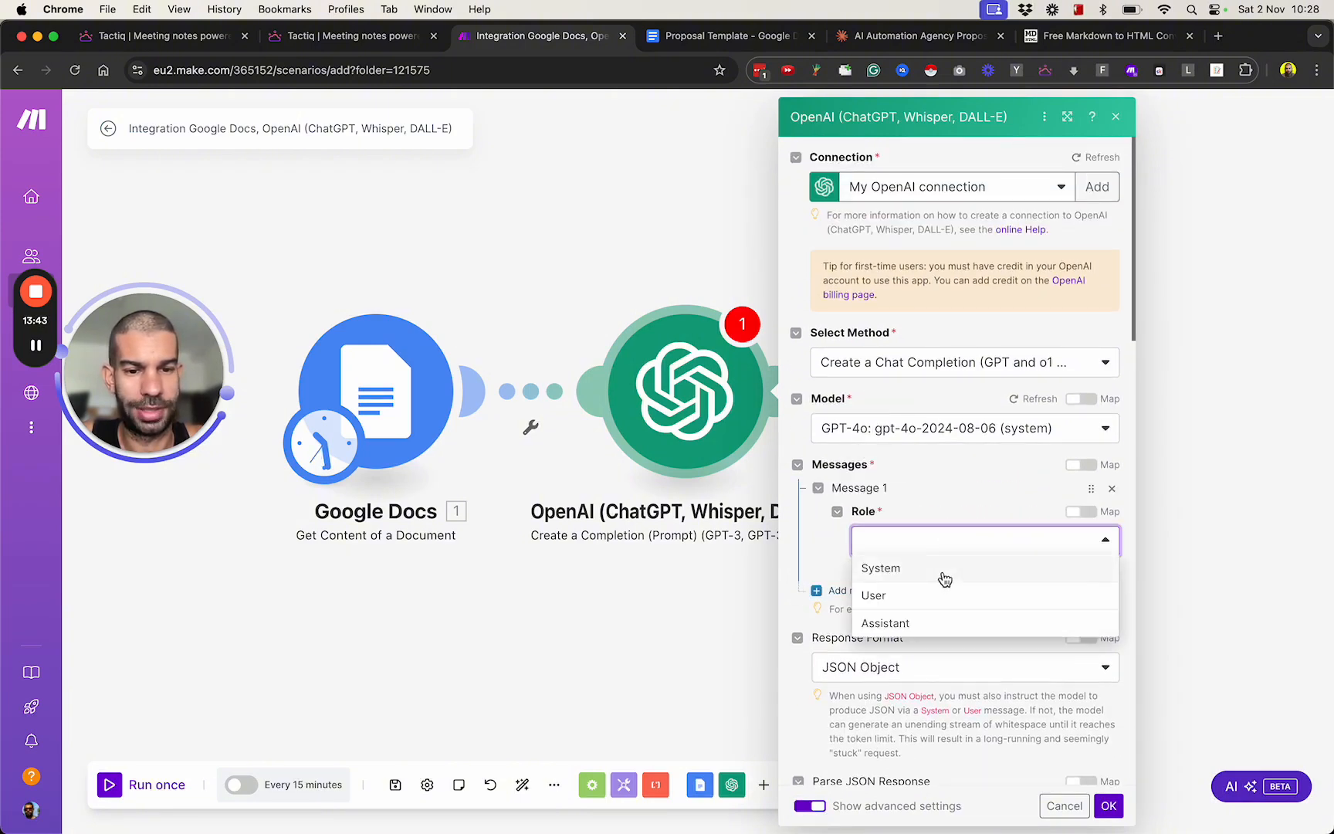
pyautogui.click(944, 577)
pyautogui.click(923, 599)
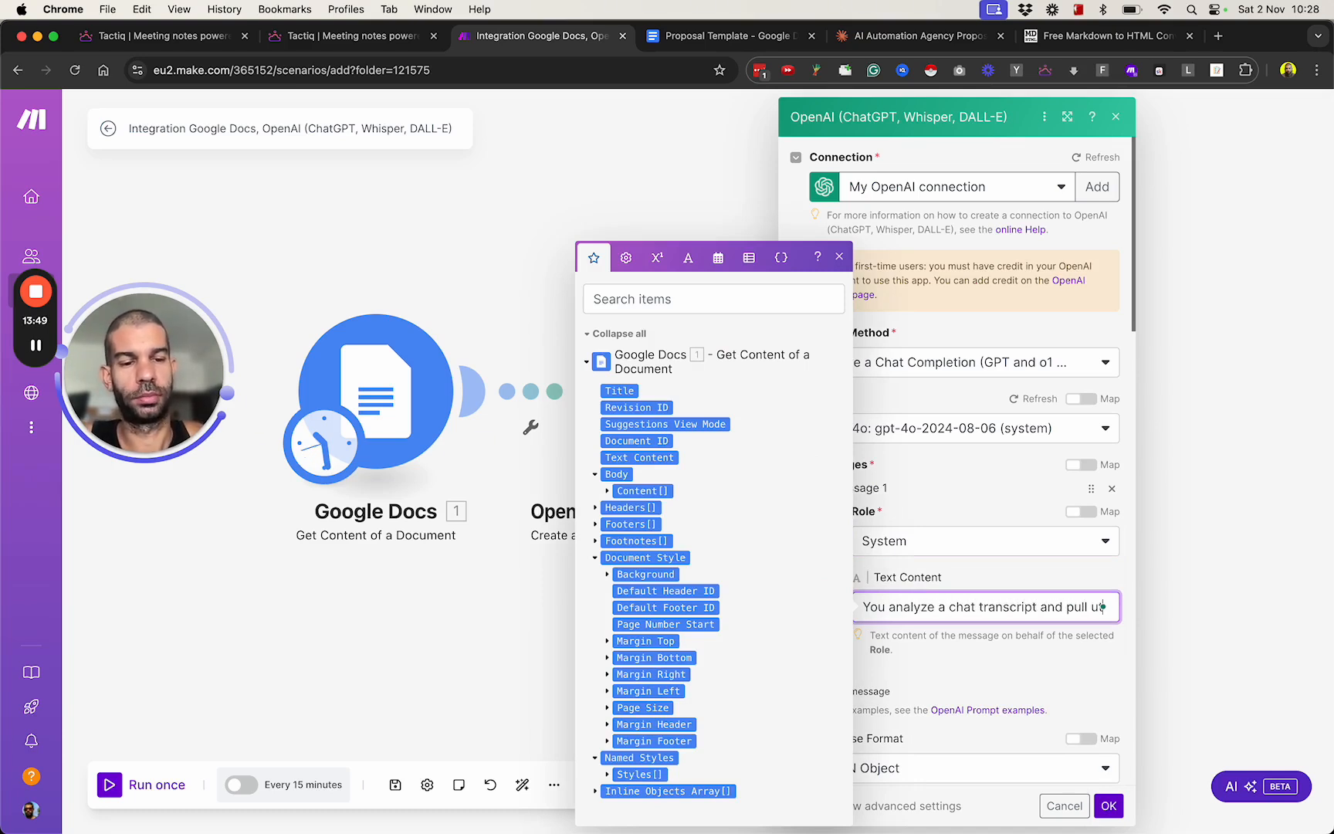
pyautogui.write('out key information from it.')
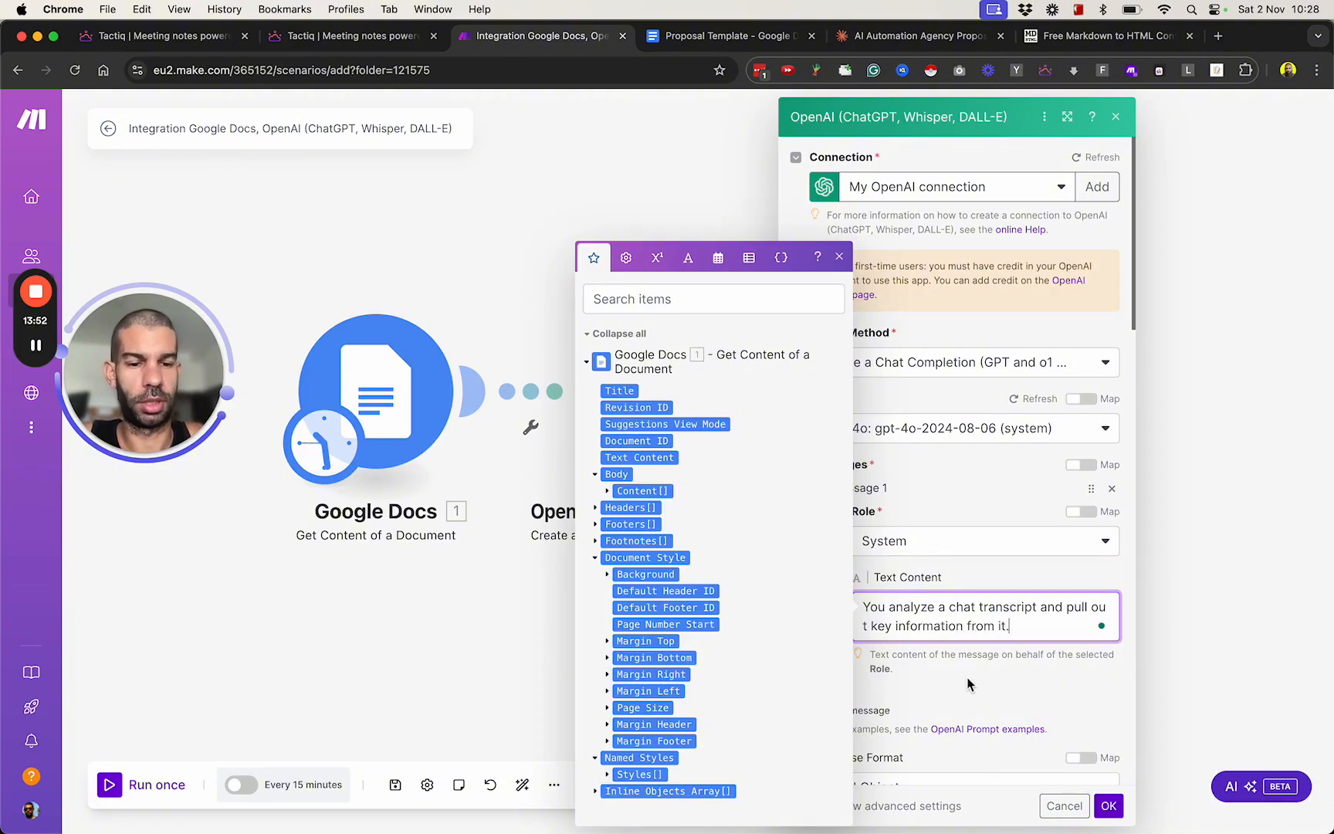
pyautogui.scroll(-2, 967, 685)
pyautogui.click(921, 533)
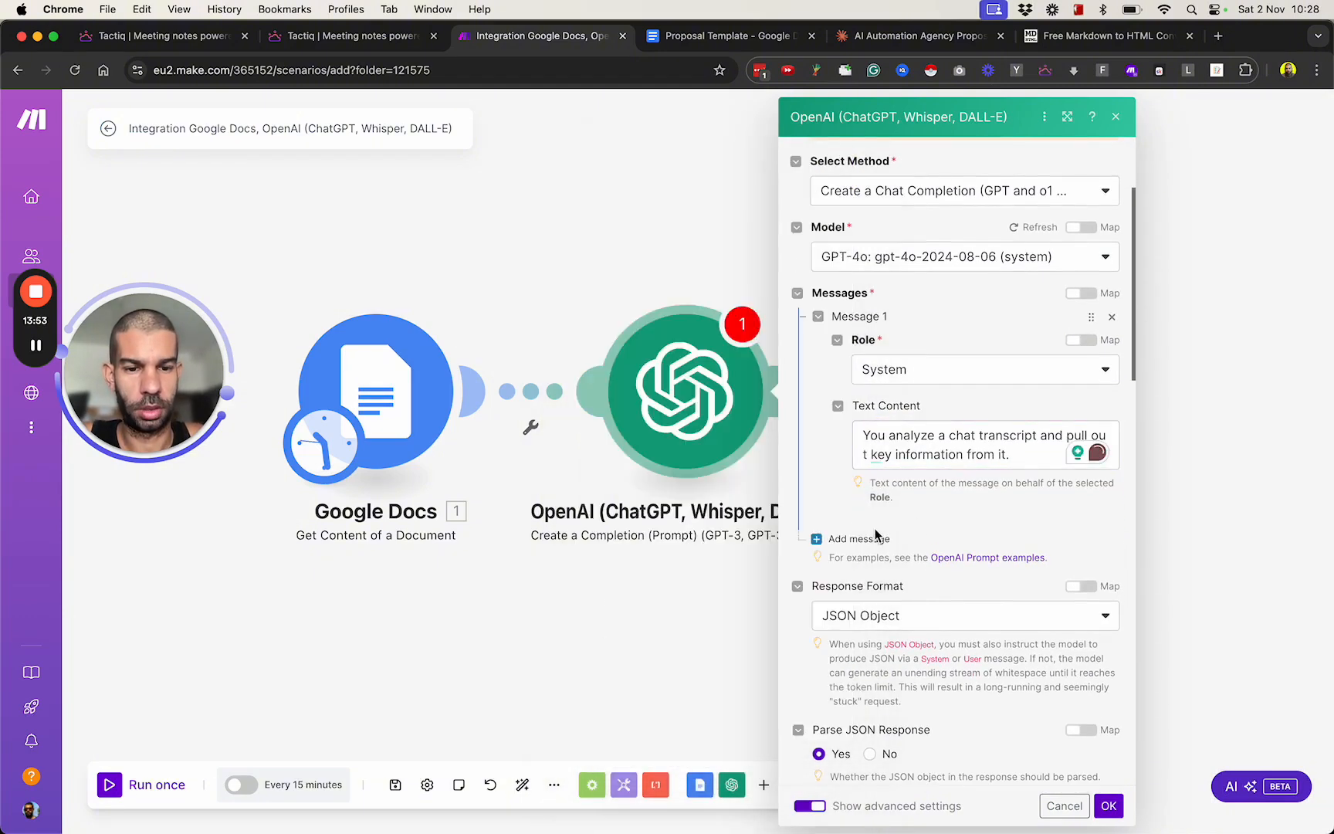
# Add a User message reading "This is the chat transcript:" followed on a new line by the Google Docs Text Content variable.
pyautogui.click(876, 542)
pyautogui.scroll(-2, 933, 528)
pyautogui.click(896, 417)
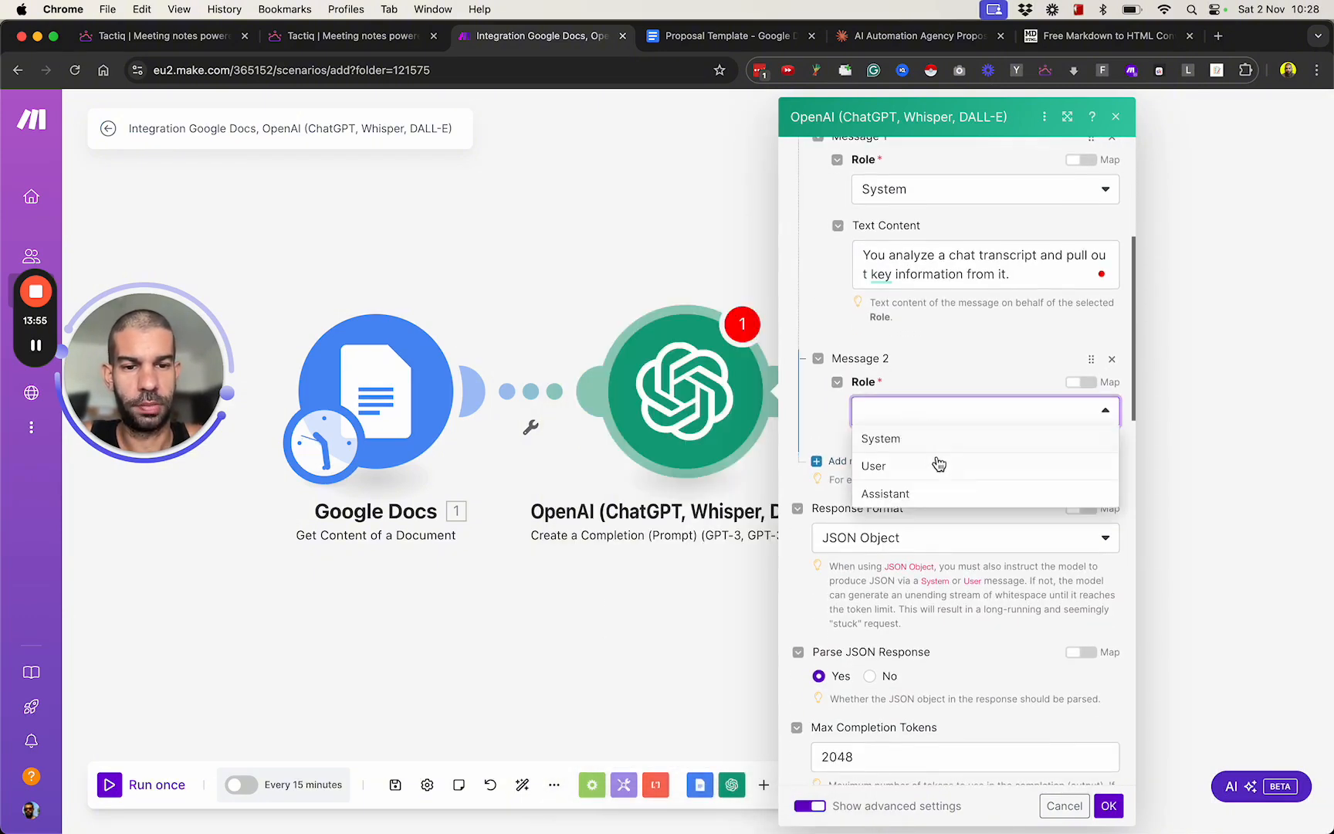
pyautogui.click(938, 465)
pyautogui.click(894, 476)
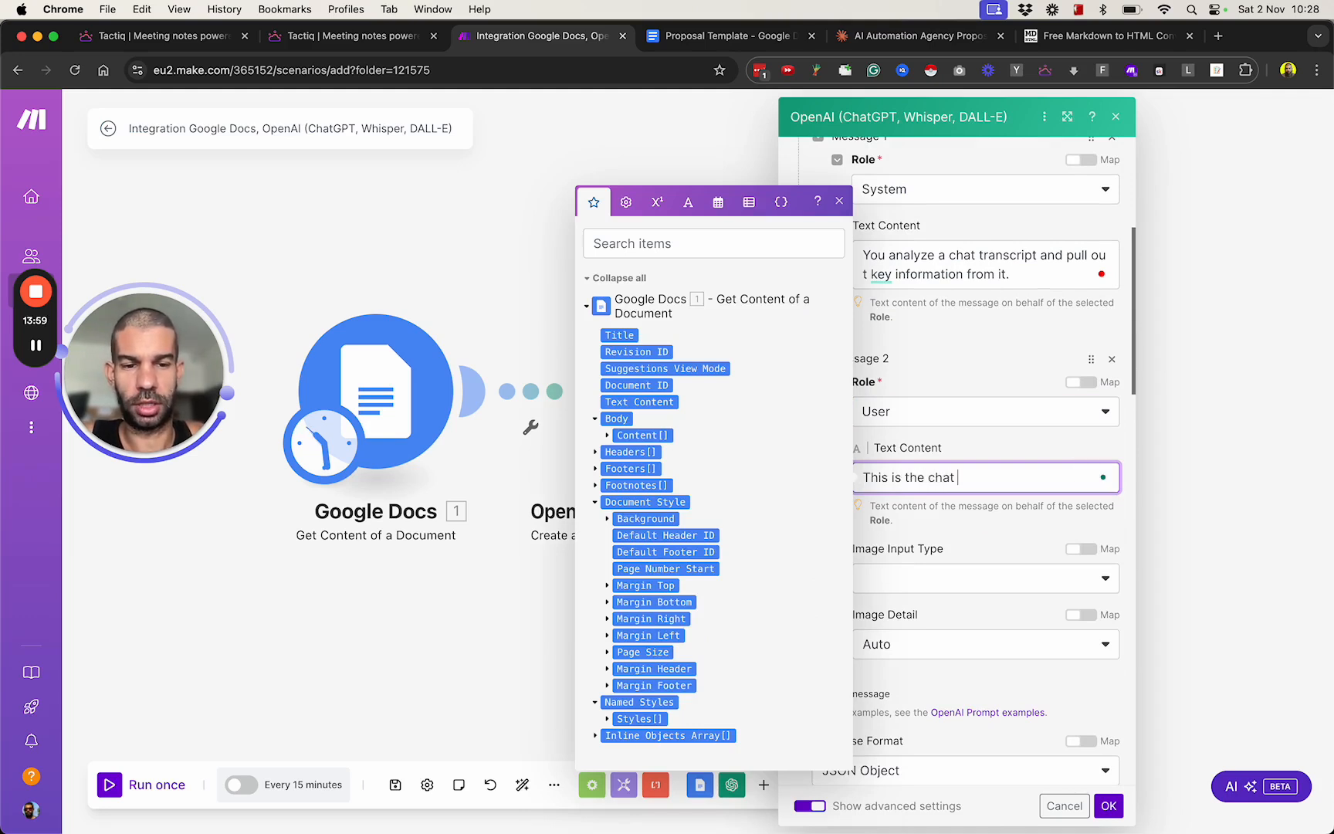
pyautogui.write('This is the chat transcript:')
pyautogui.press('Return')
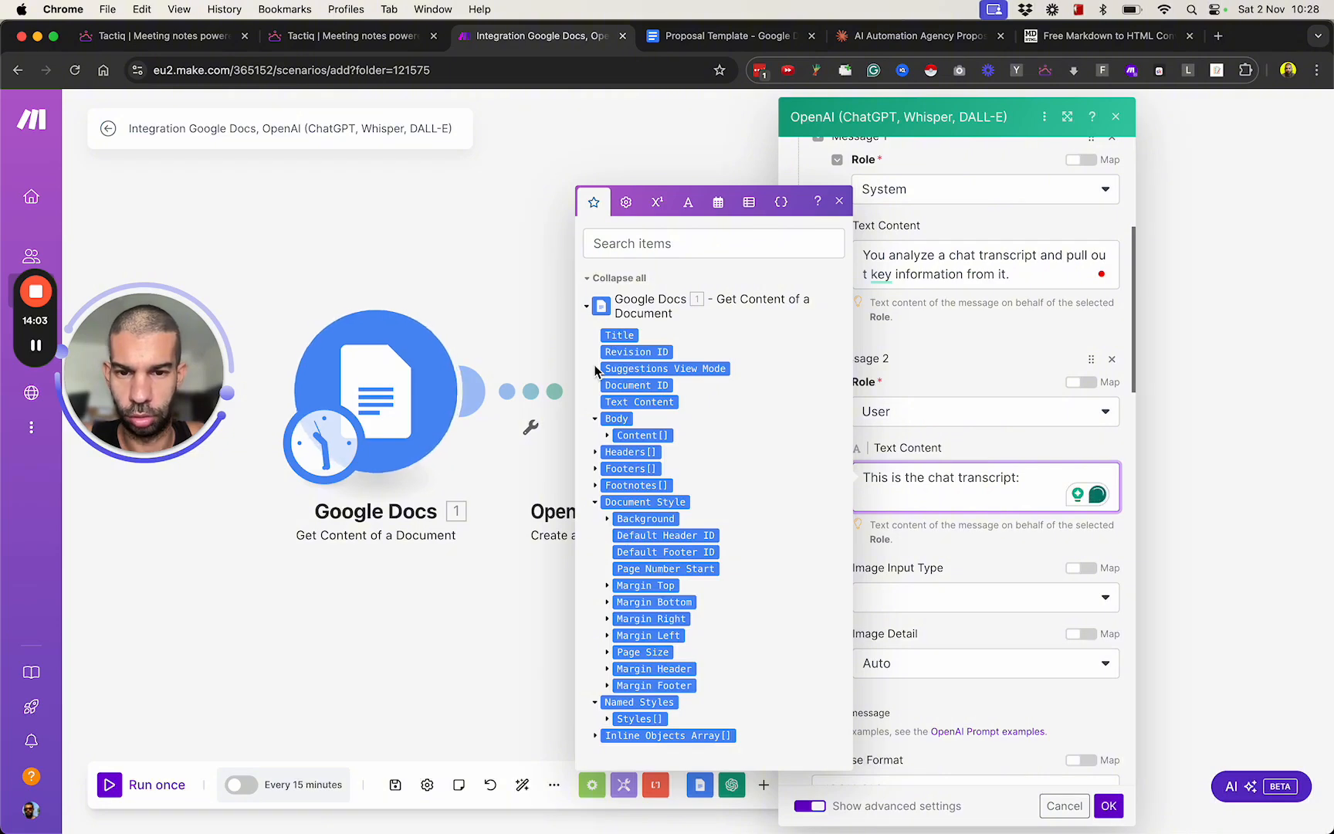
pyautogui.click(622, 402)
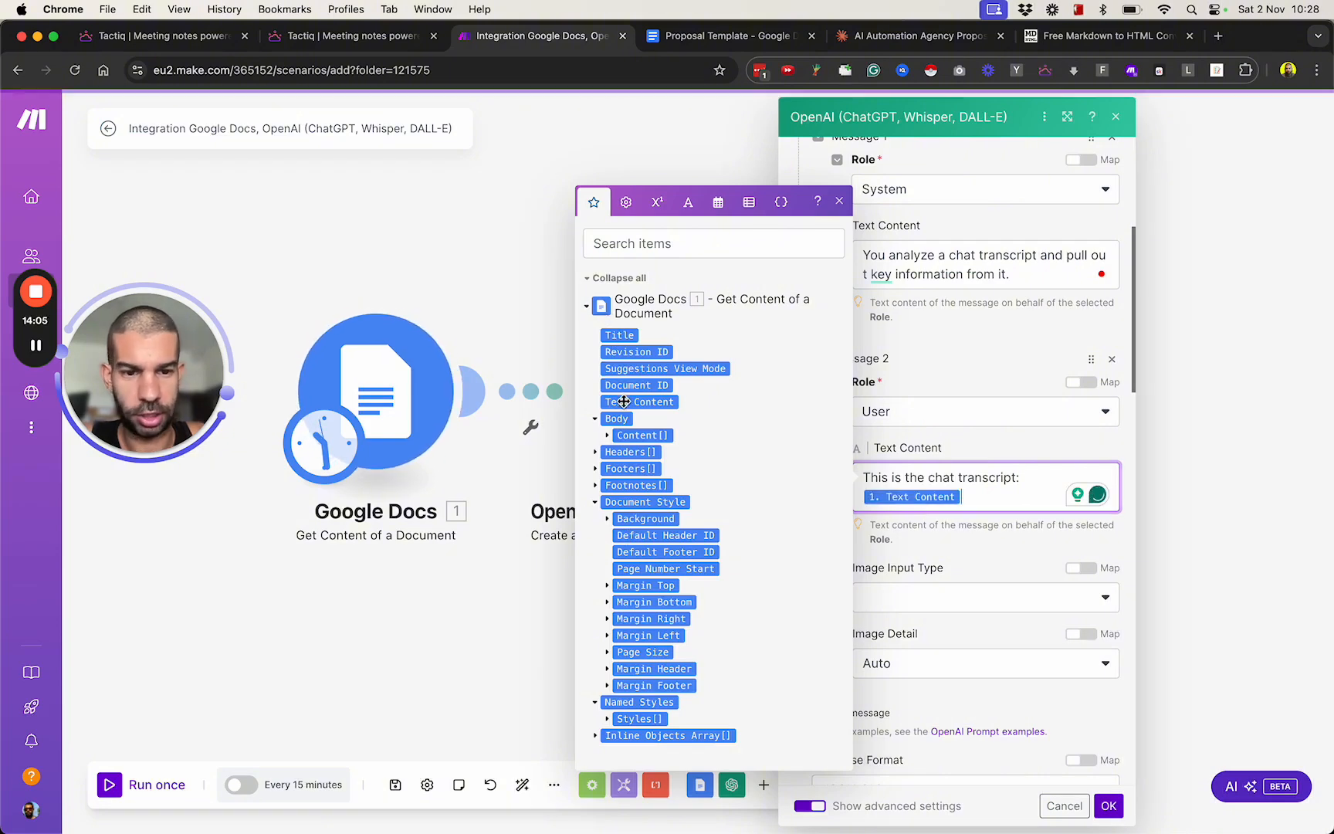
# Below the transcript variable, write "Identify the key concepts /variables in this transcript and return them to me in JSON format.".
pyautogui.press('Return')
pyautogui.press('Return')
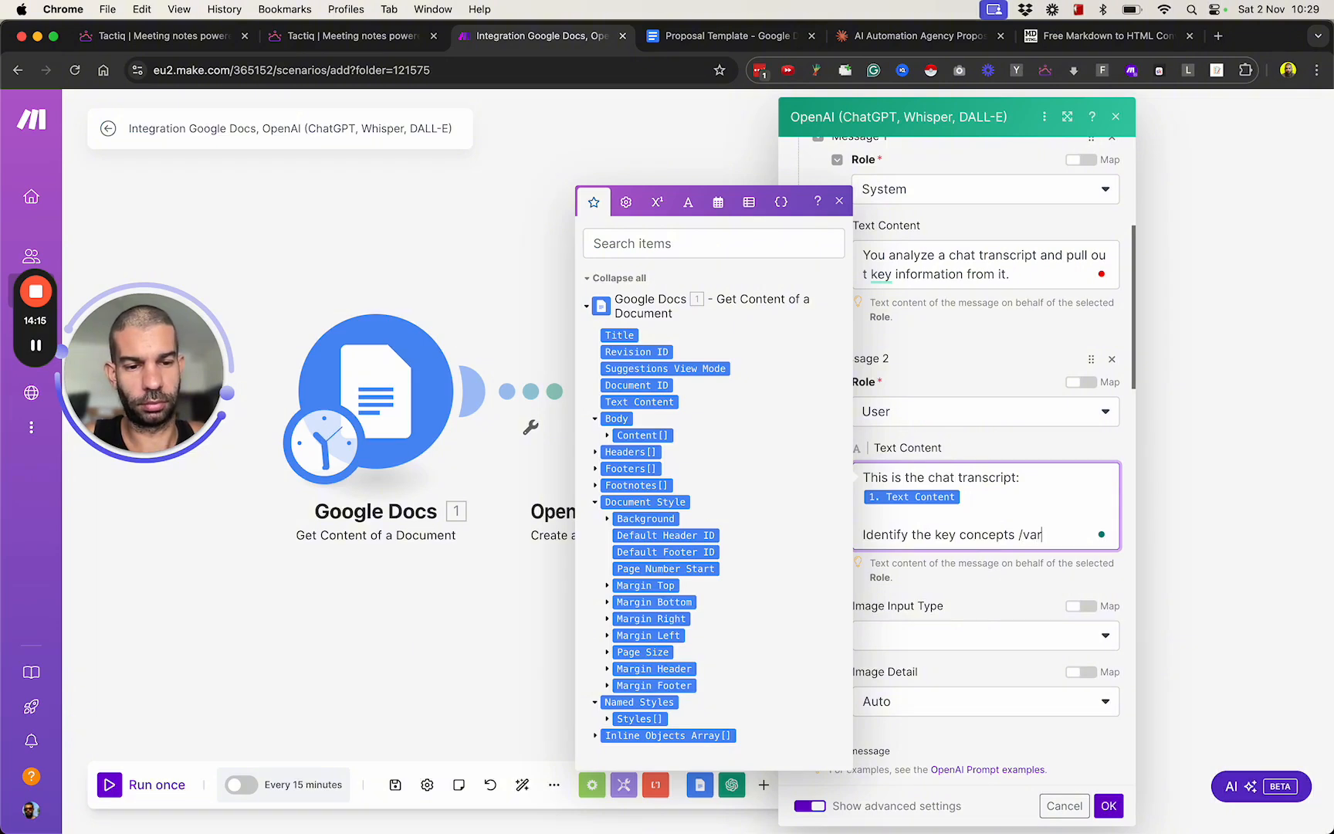
pyautogui.write('in this transcript and return thh')
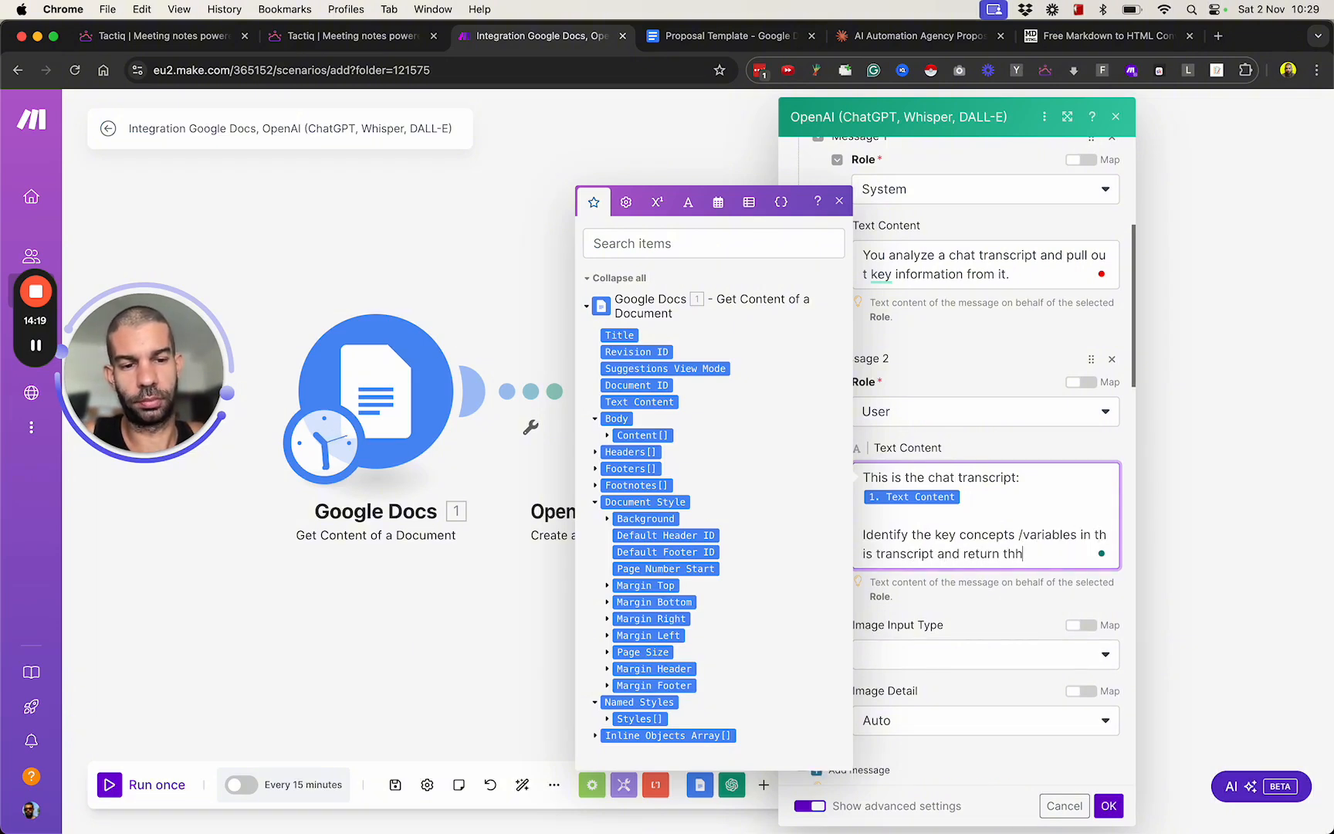
pyautogui.write('n JSON')
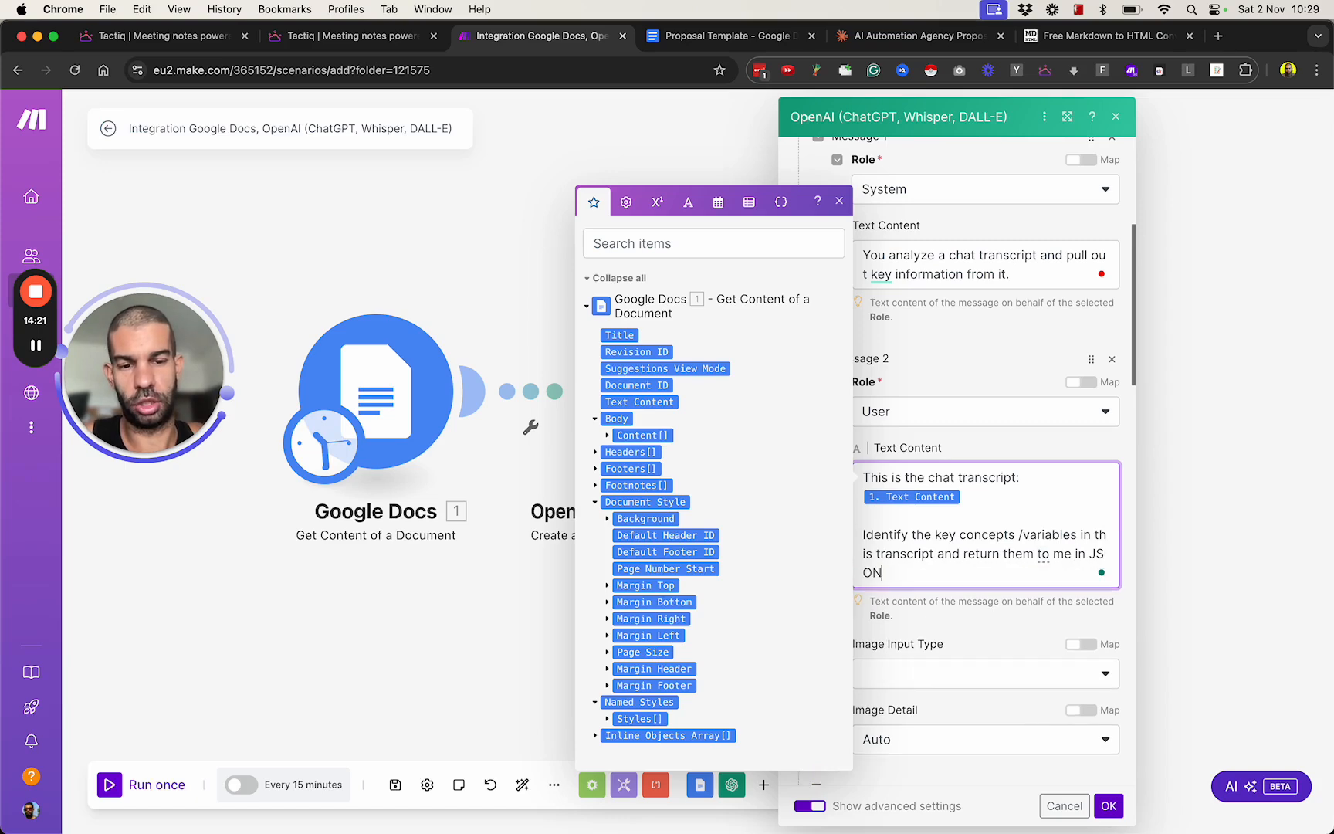
# Add "Use this format:" after a blank line in the User message and paste the copied variables JSON.
pyautogui.press('Return')
pyautogui.press('Return')
pyautogui.write('Us')
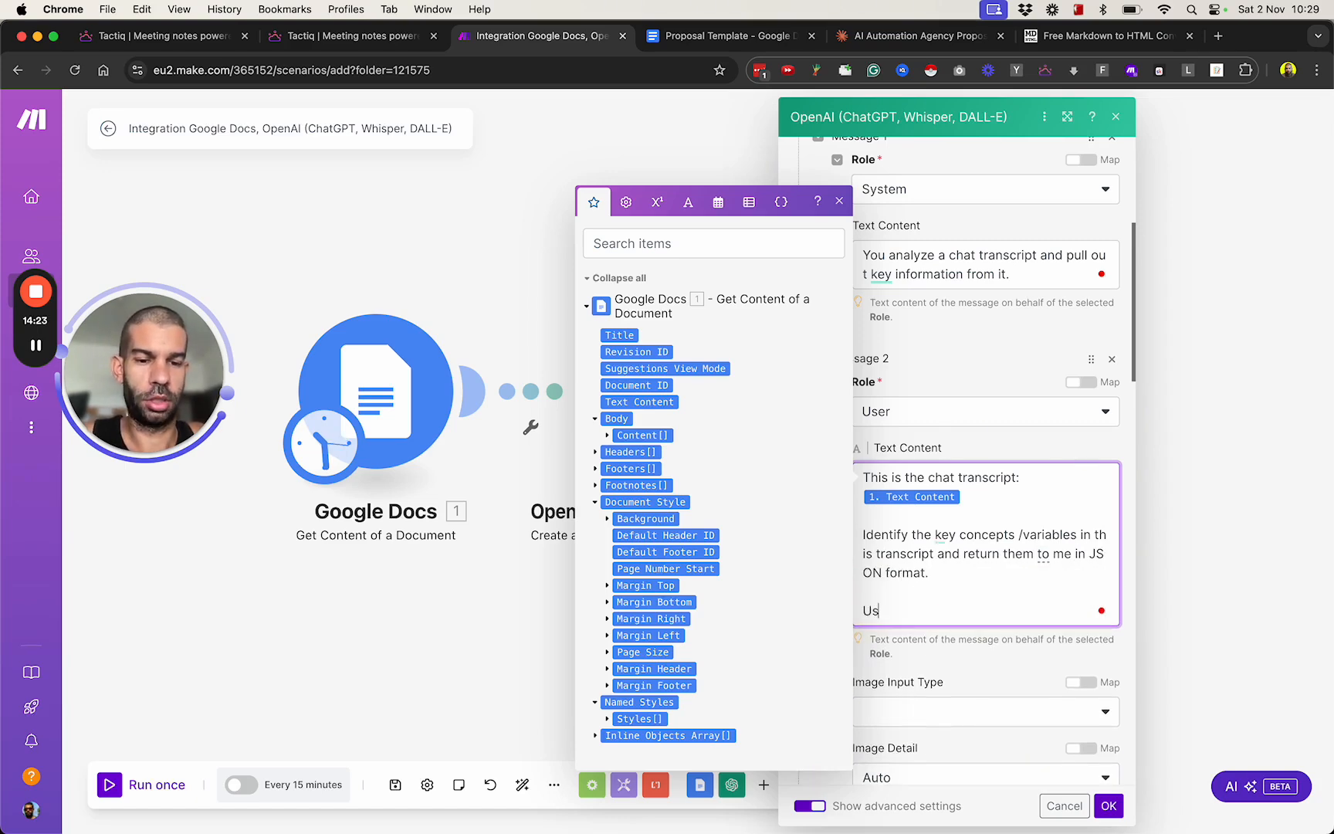
pyautogui.write('e this format:')
pyautogui.press('super+v')
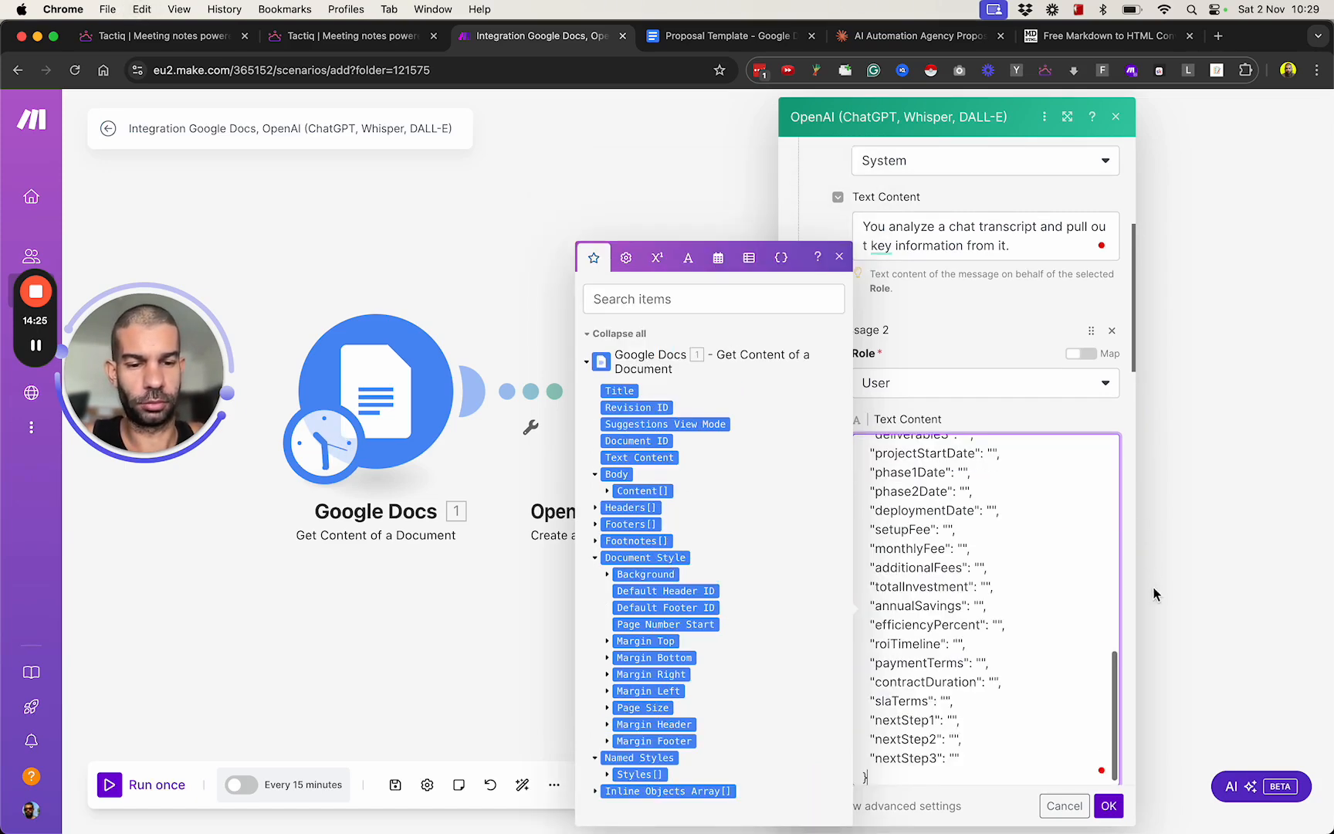
# Below the JSON in the User message, add "The first output character should be { and the last one should be }. Do not output anything else" and save.
pyautogui.scroll(2, 999, 656)
pyautogui.scroll(3, 999, 657)
pyautogui.scroll(-15, 999, 657)
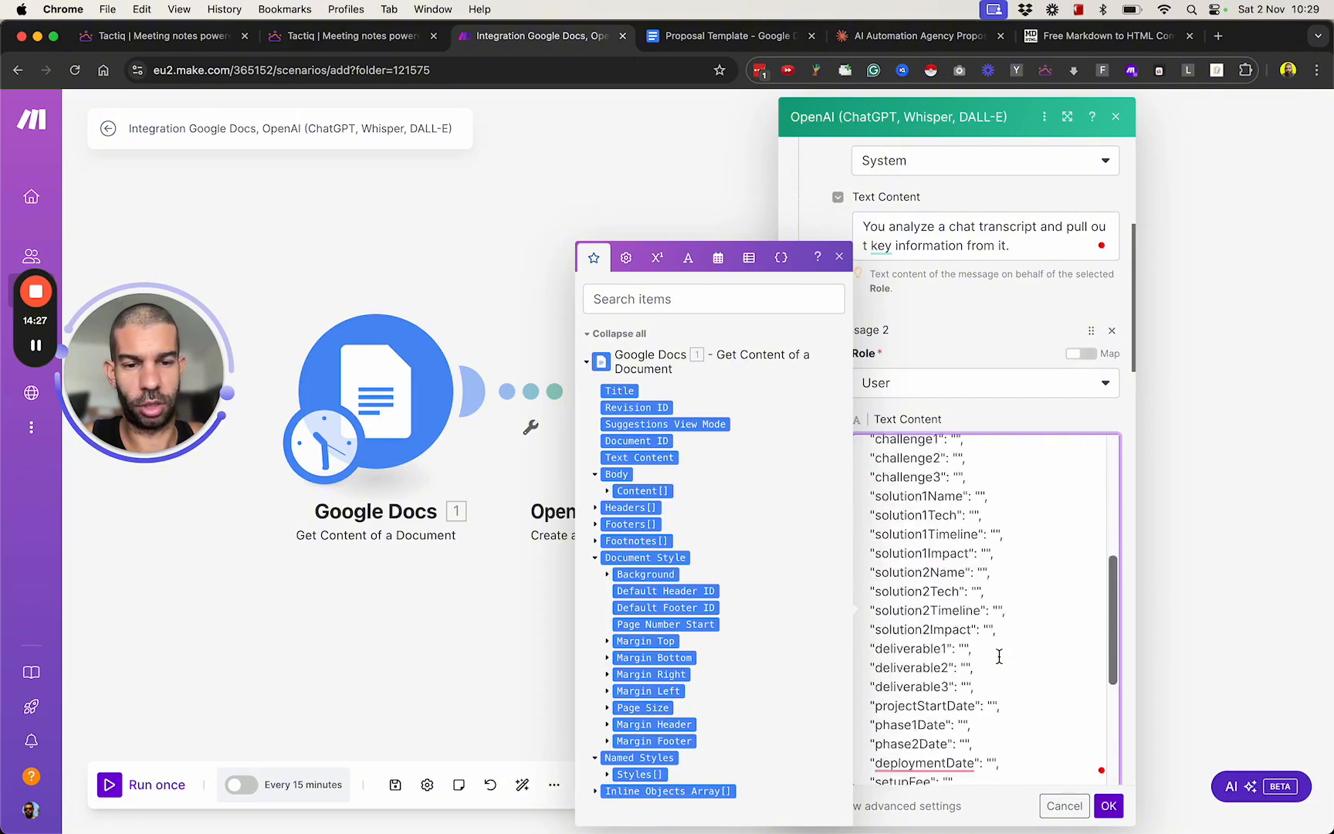
pyautogui.scroll(5, 1005, 560)
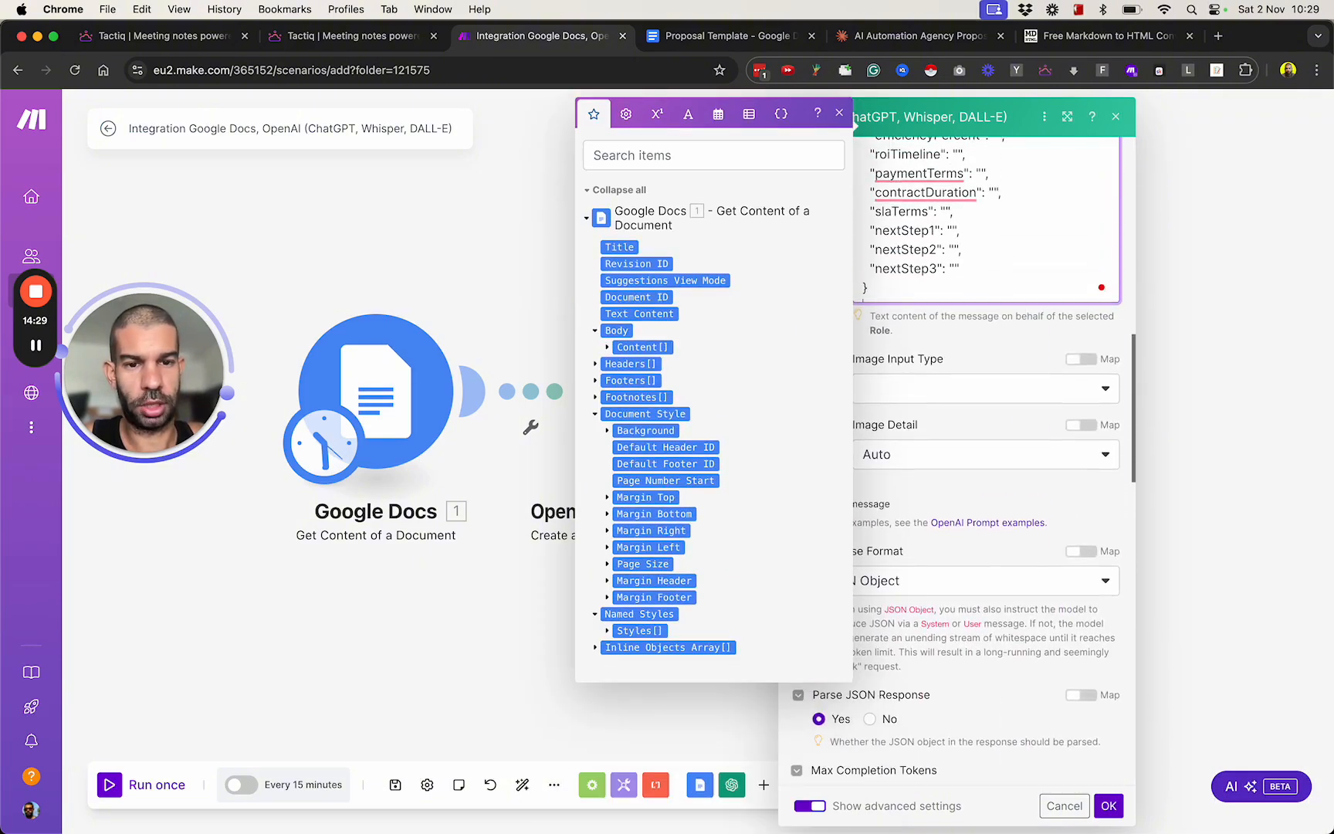
pyautogui.press('Return')
pyautogui.press('Return')
pyautogui.press('Return')
pyautogui.write('The')
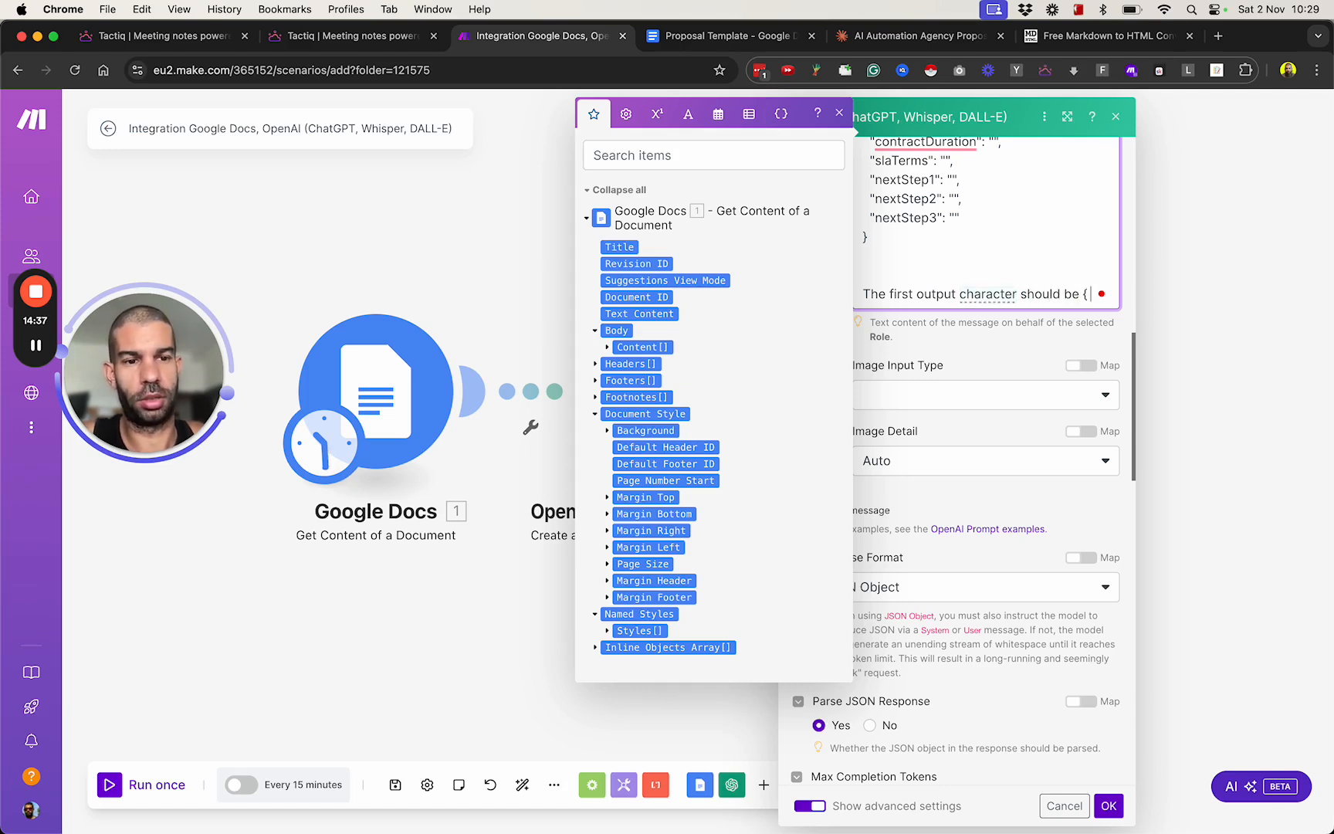
pyautogui.write('and the last one should be }. D')
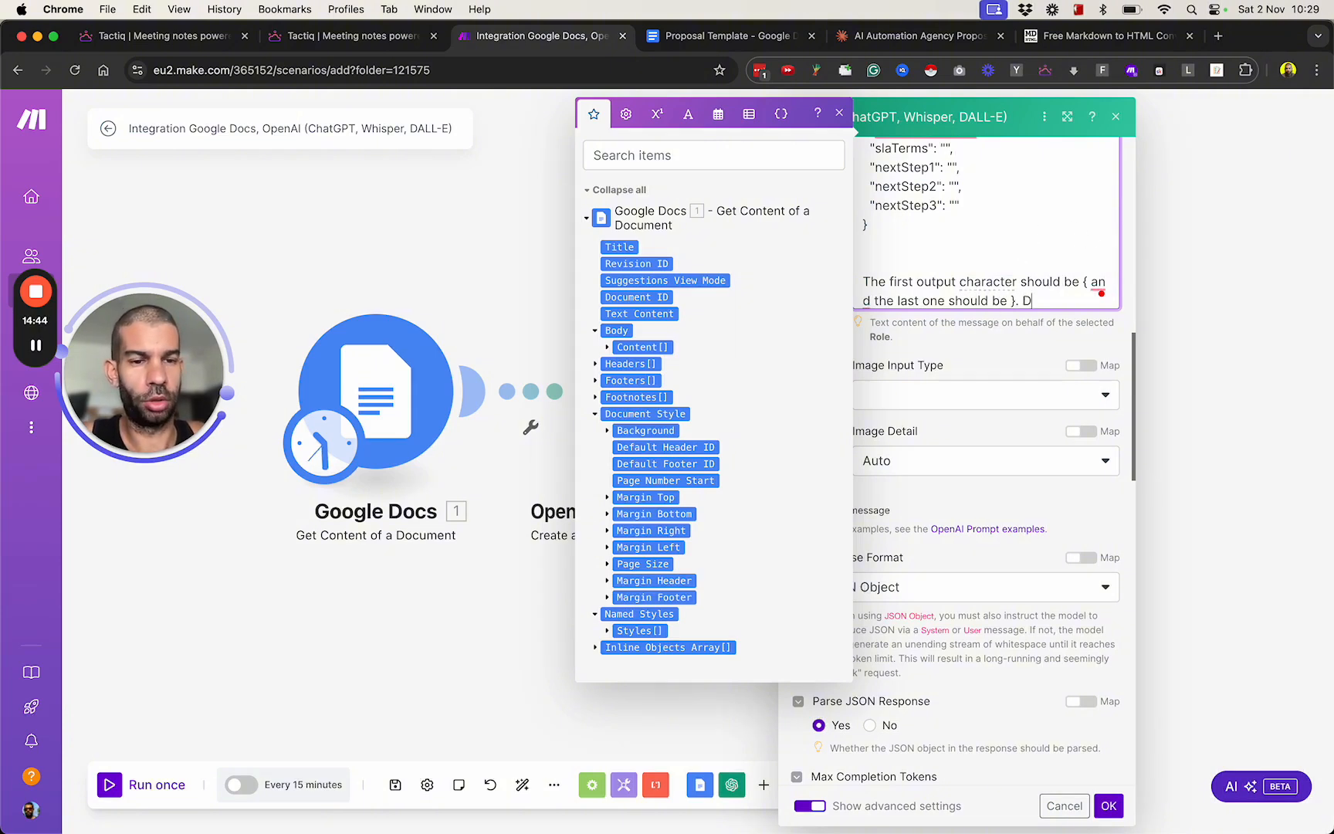
pyautogui.write('anything else.')
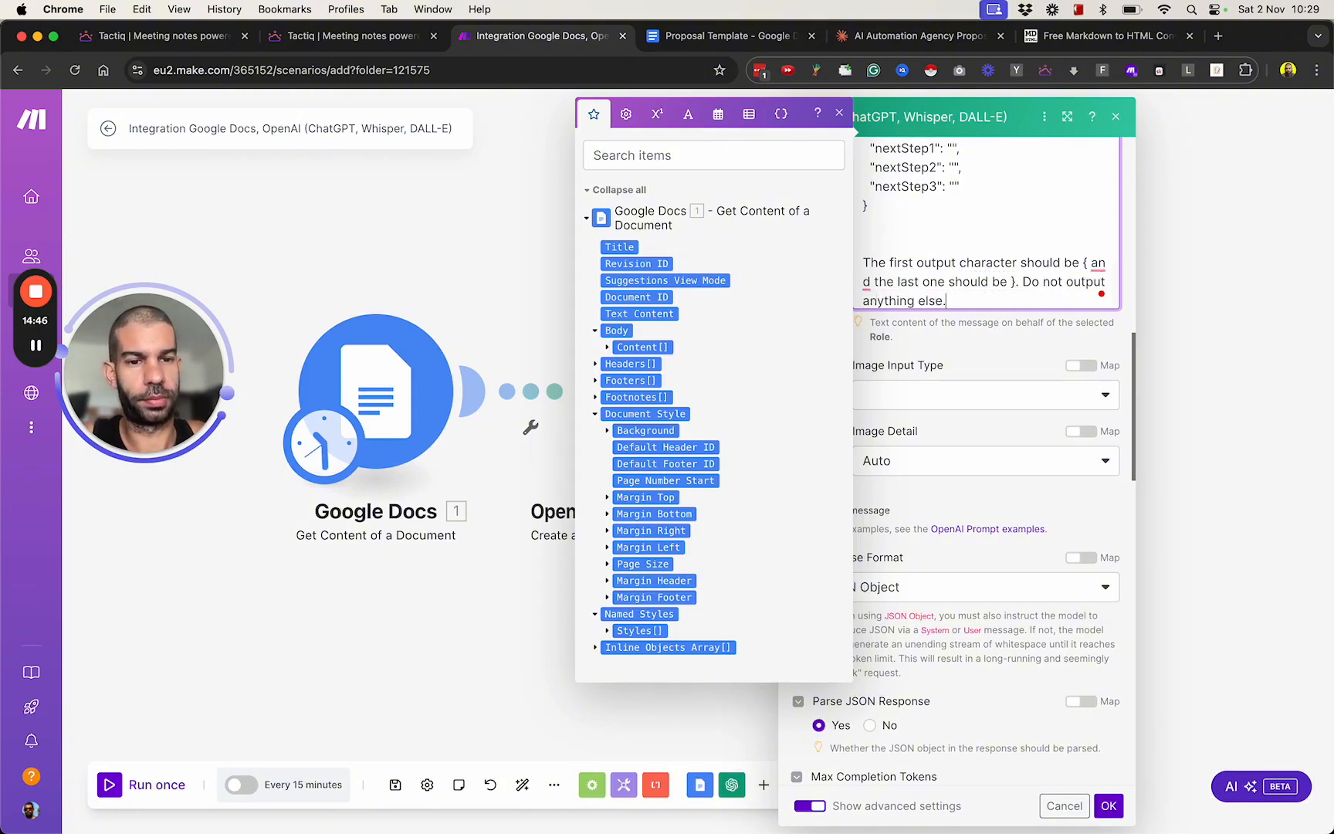
pyautogui.click(1108, 806)
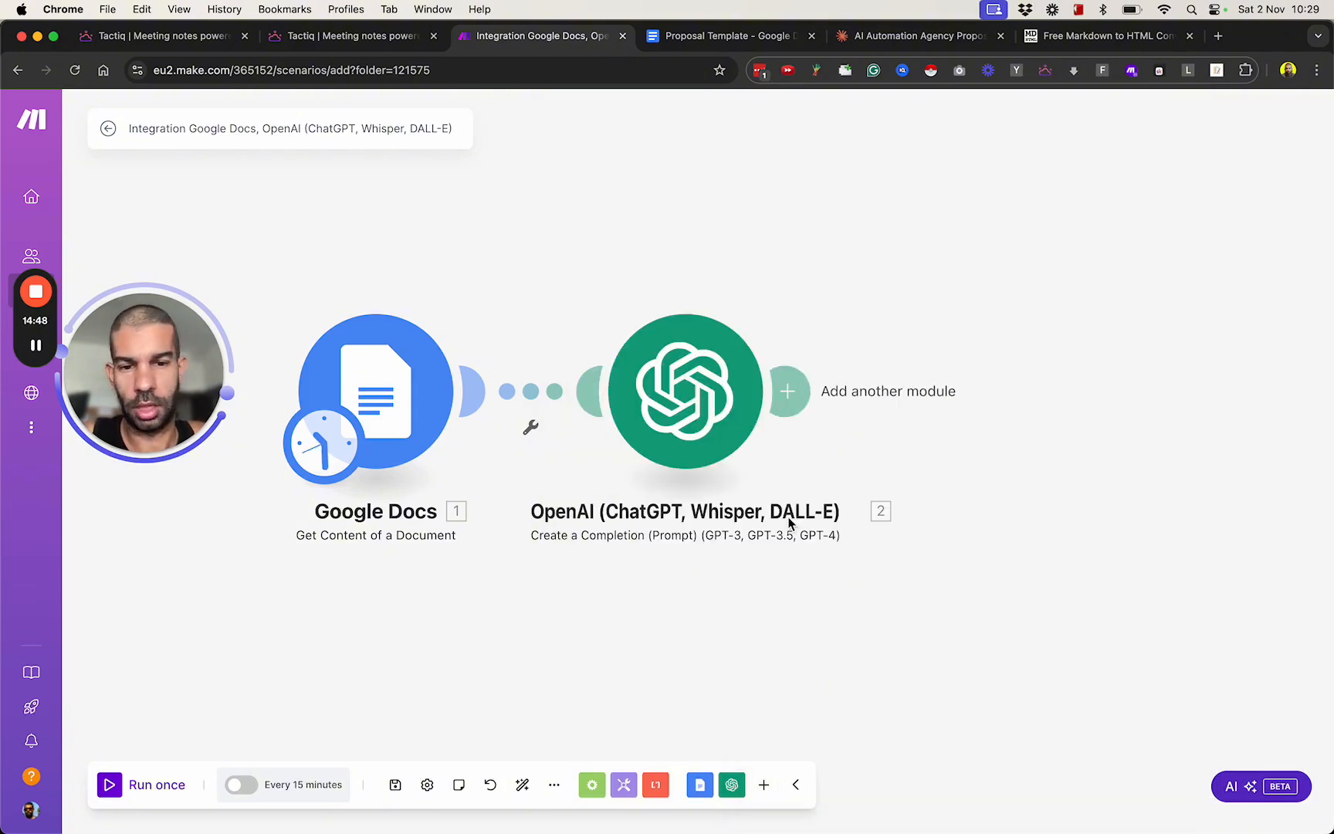
# Reopen the OpenAI module's settings, clear the Max Completion Tokens value and save the module.
pyautogui.click(668, 423)
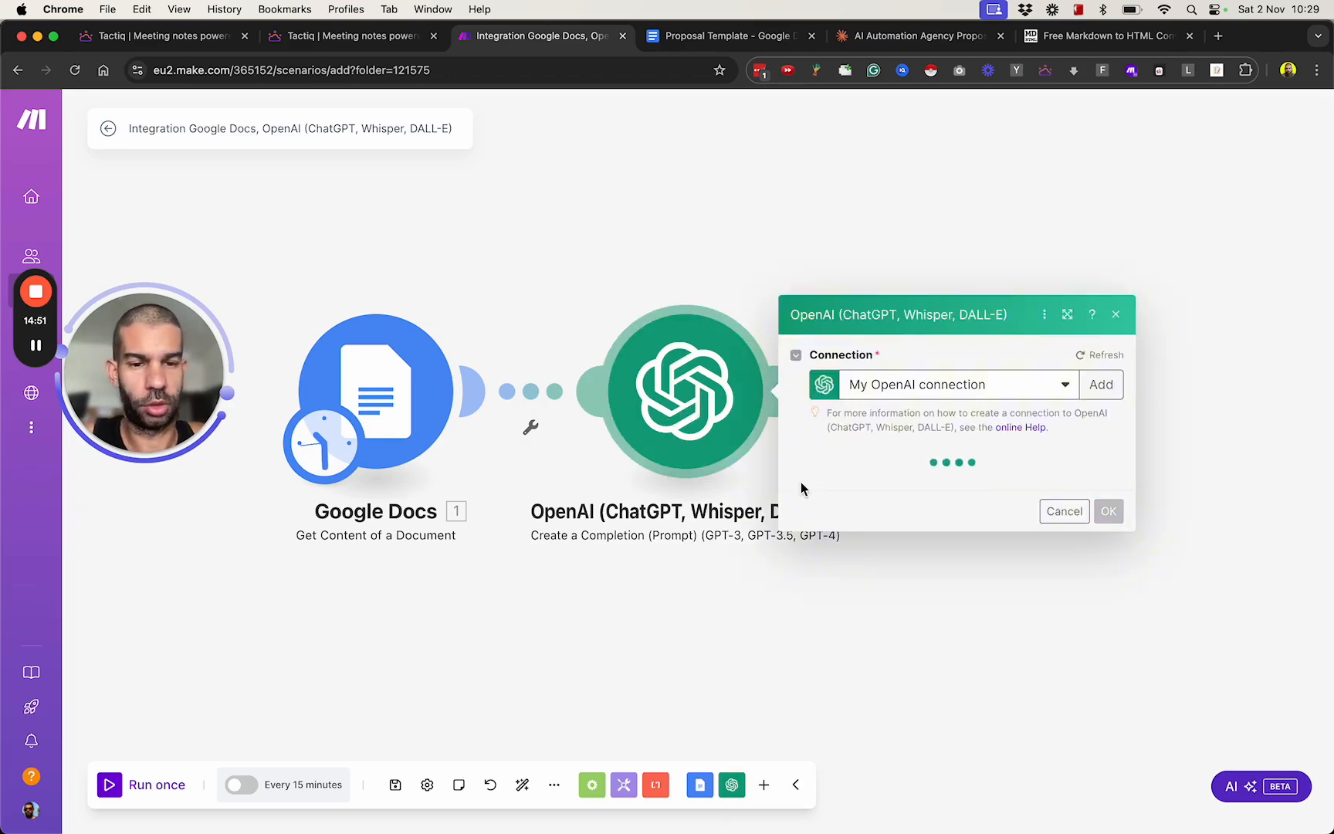
pyautogui.scroll(-9, 809, 493)
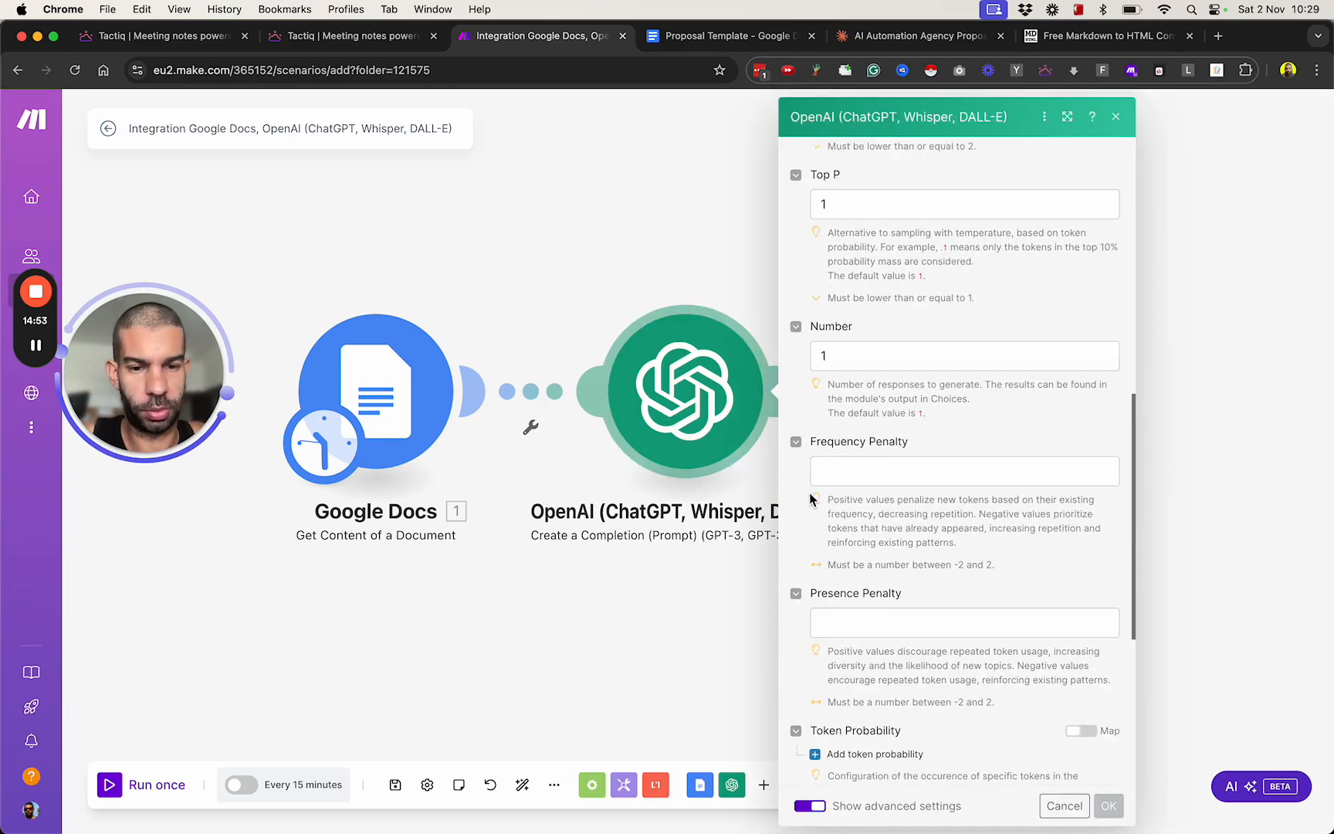
pyautogui.scroll(4, 809, 493)
pyautogui.scroll(6, 810, 494)
pyautogui.scroll(-8, 809, 493)
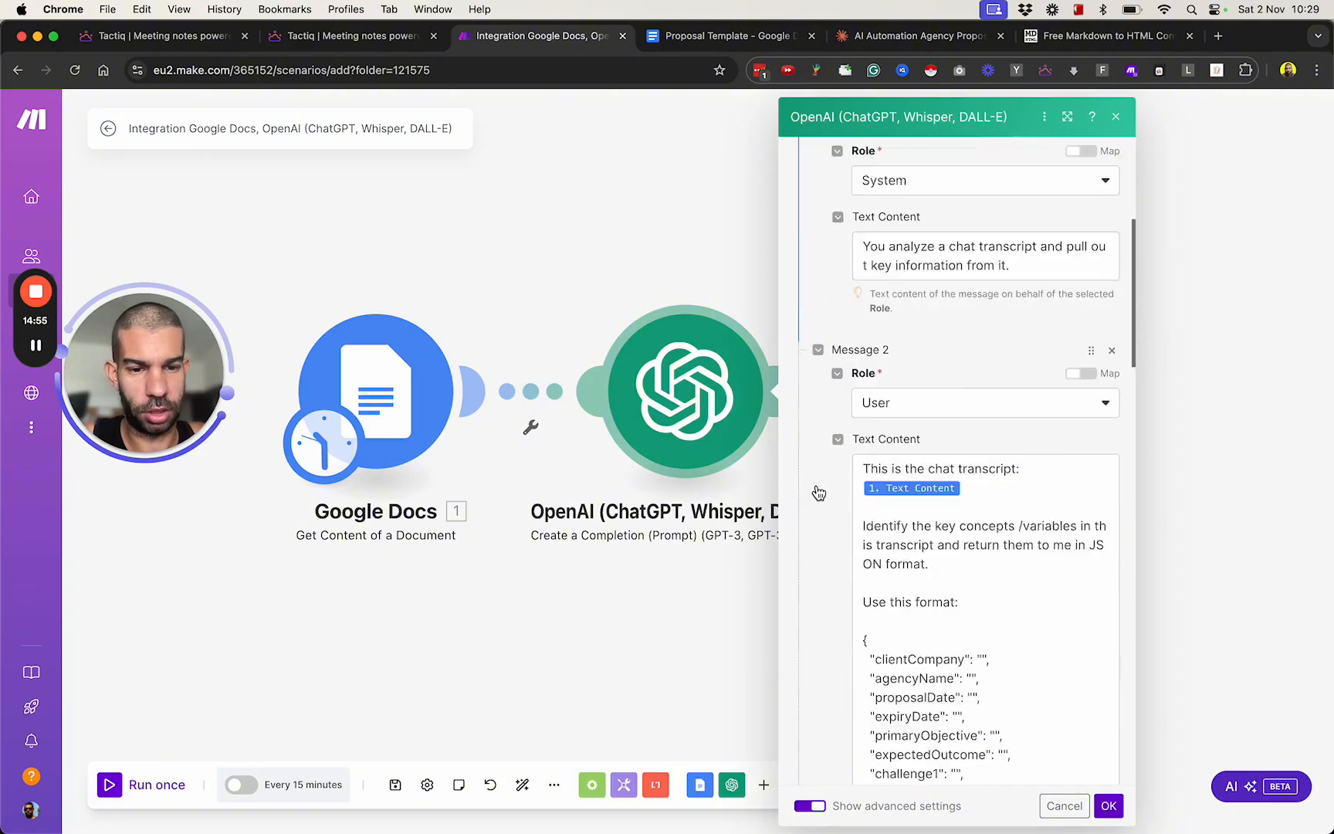
pyautogui.scroll(-4, 816, 490)
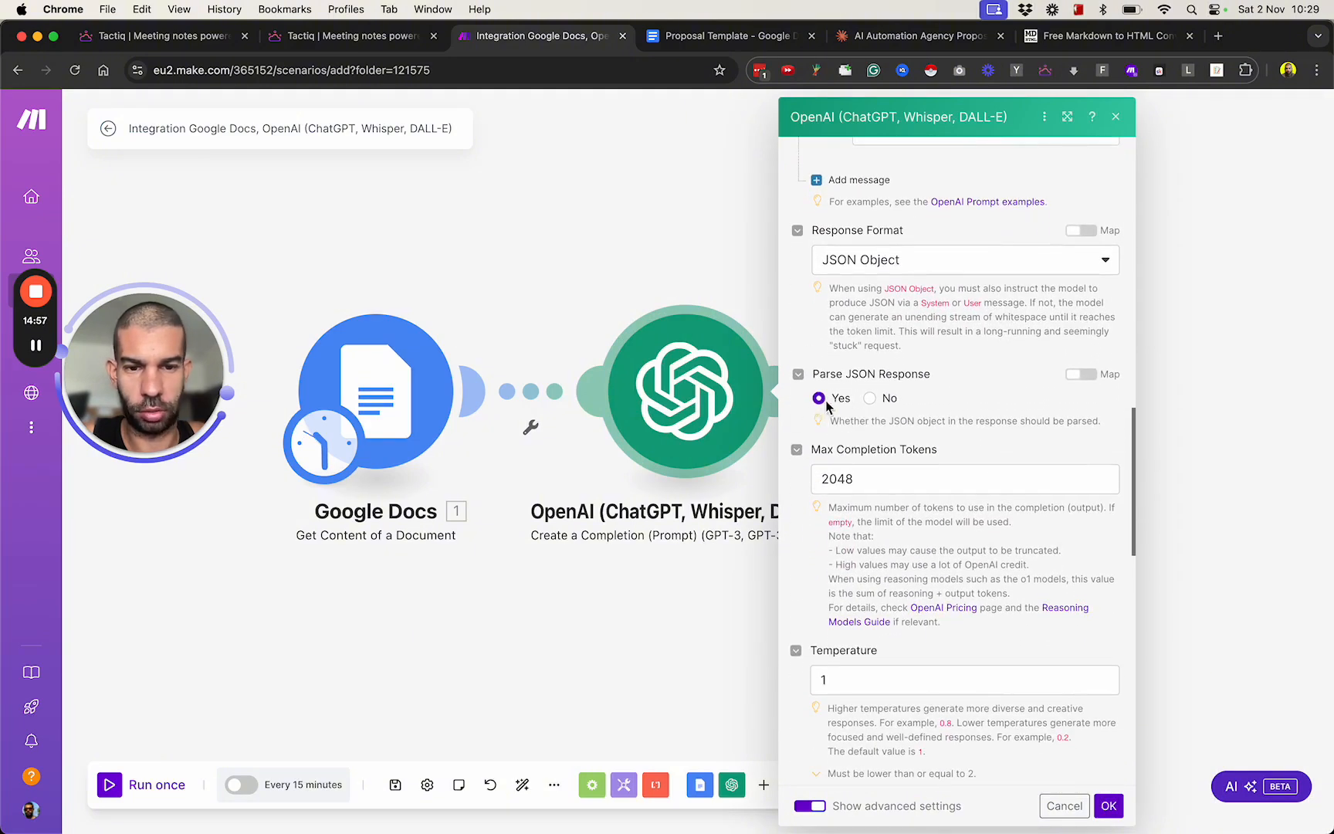
pyautogui.doubleClick(902, 491)
pyautogui.press('BackSpace')
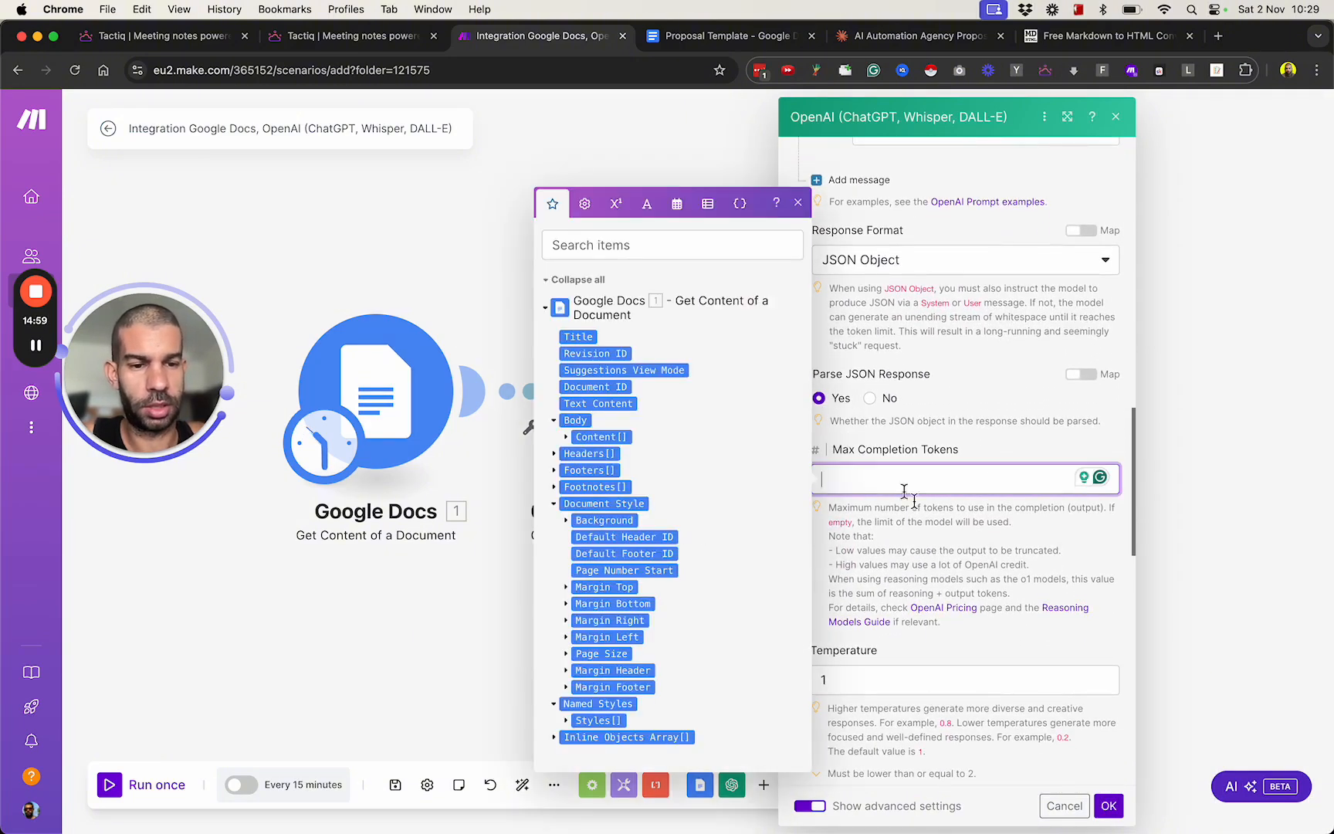
pyautogui.click(1108, 805)
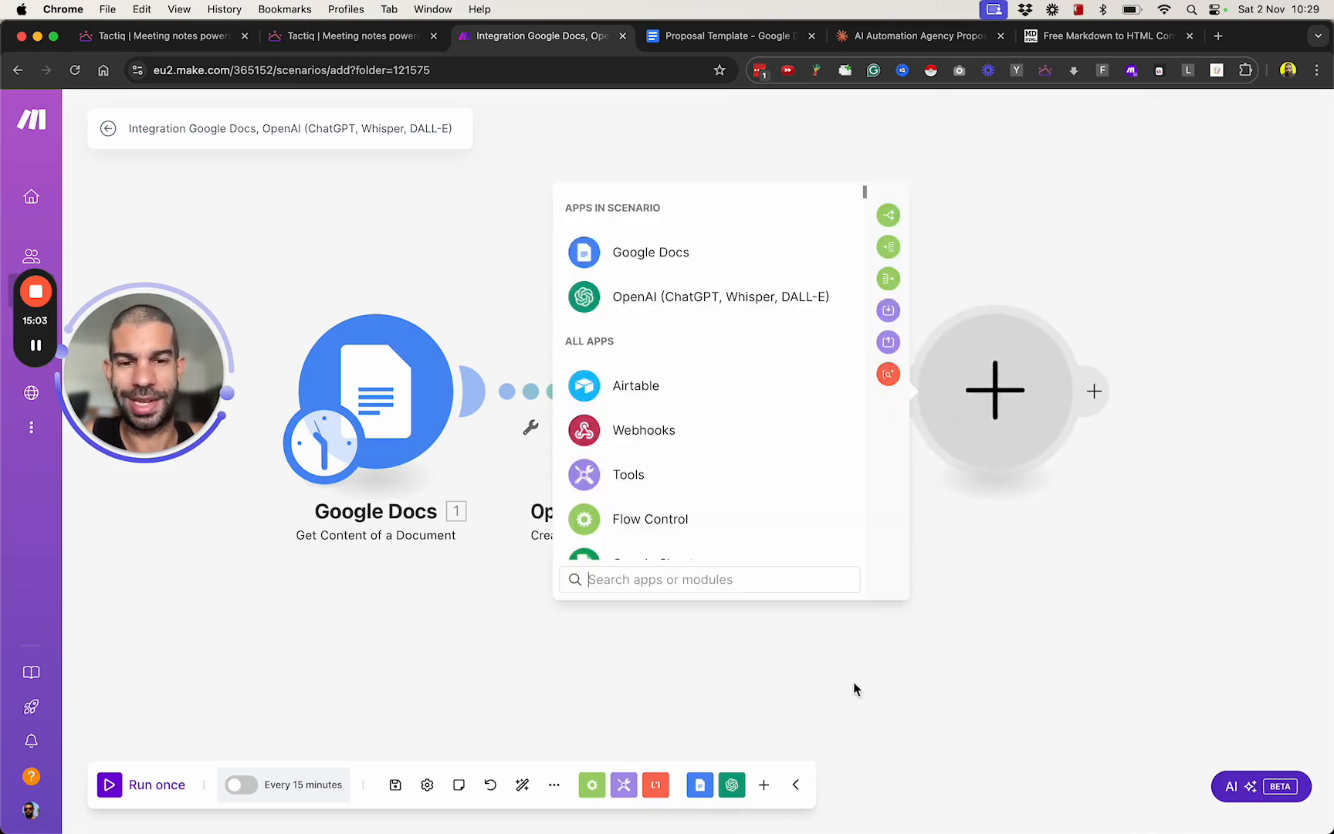
# Add a Google Docs "Create a Document from a Template" module after the OpenAI module.
pyautogui.click(676, 254)
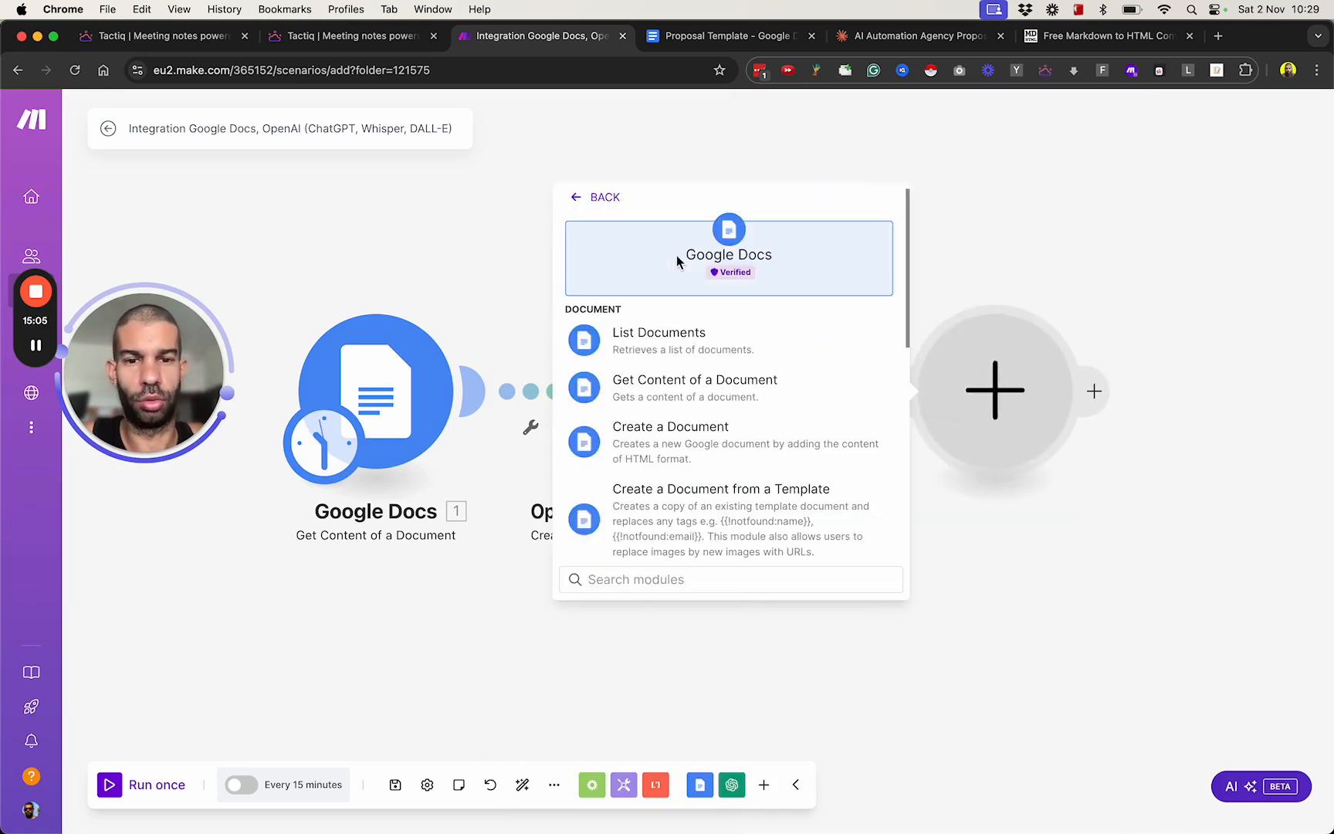
pyautogui.scroll(-5, 753, 482)
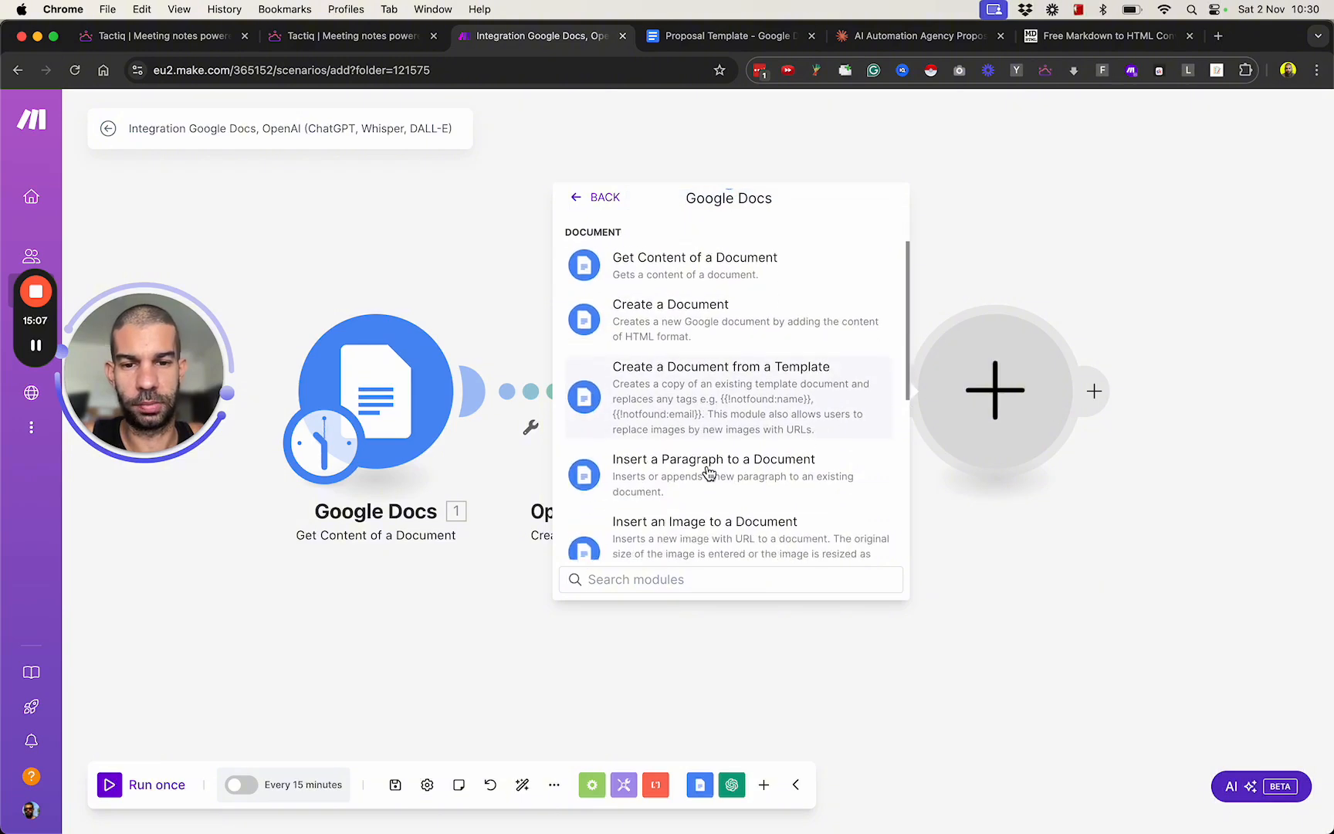
pyautogui.click(663, 366)
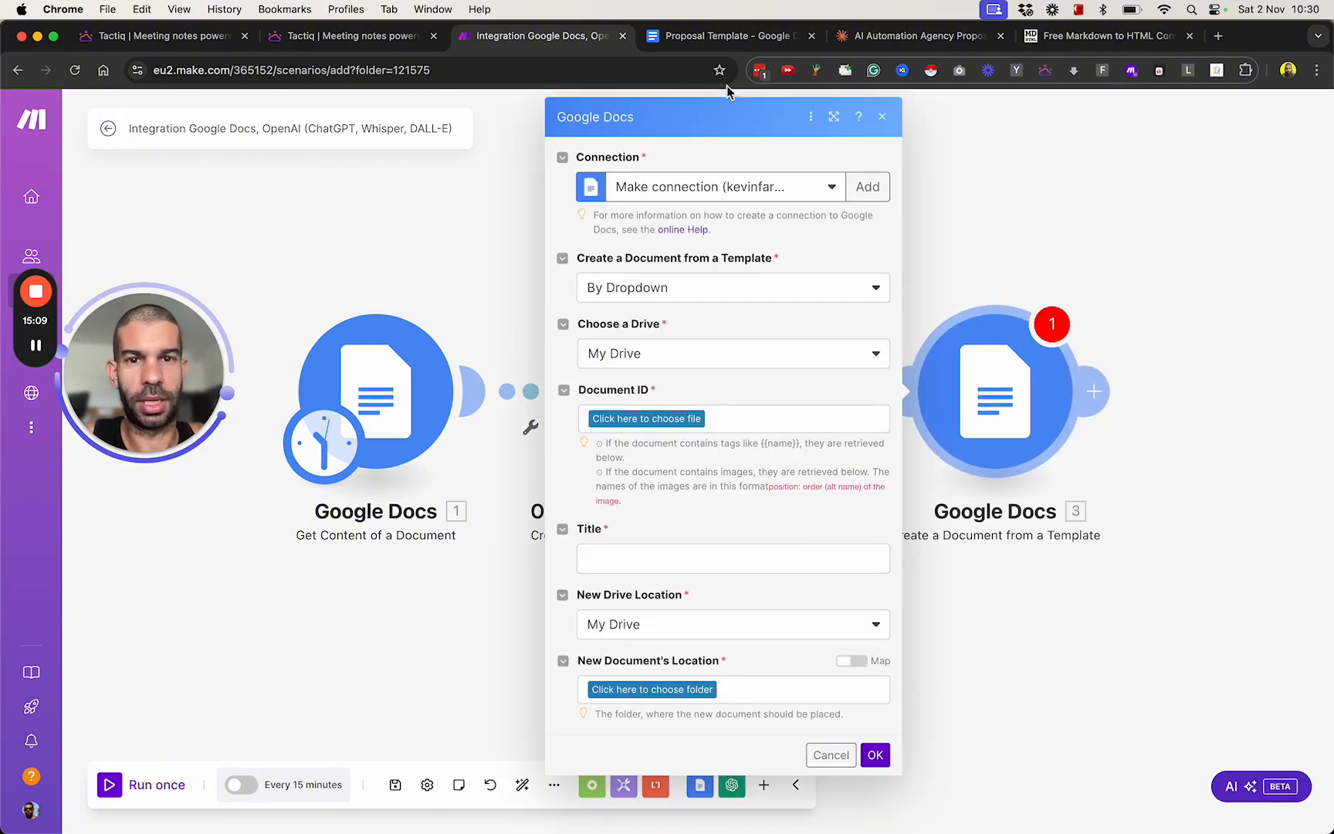
# Copy the Proposal Template's document ID from its URL and enter it as the new module's Document ID, using By Mapping.
pyautogui.click(734, 36)
pyautogui.click(389, 60)
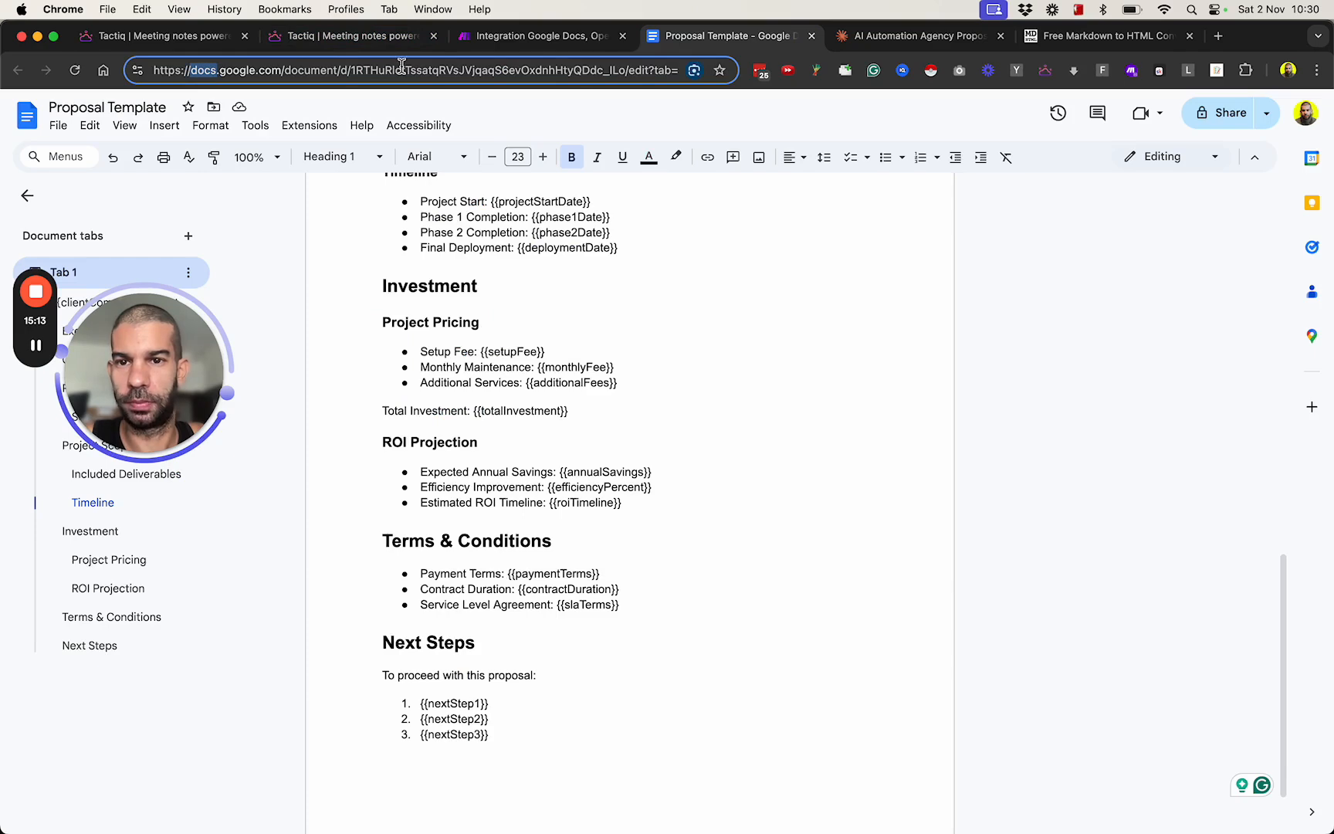
pyautogui.doubleClick(401, 64)
pyautogui.press('super+c')
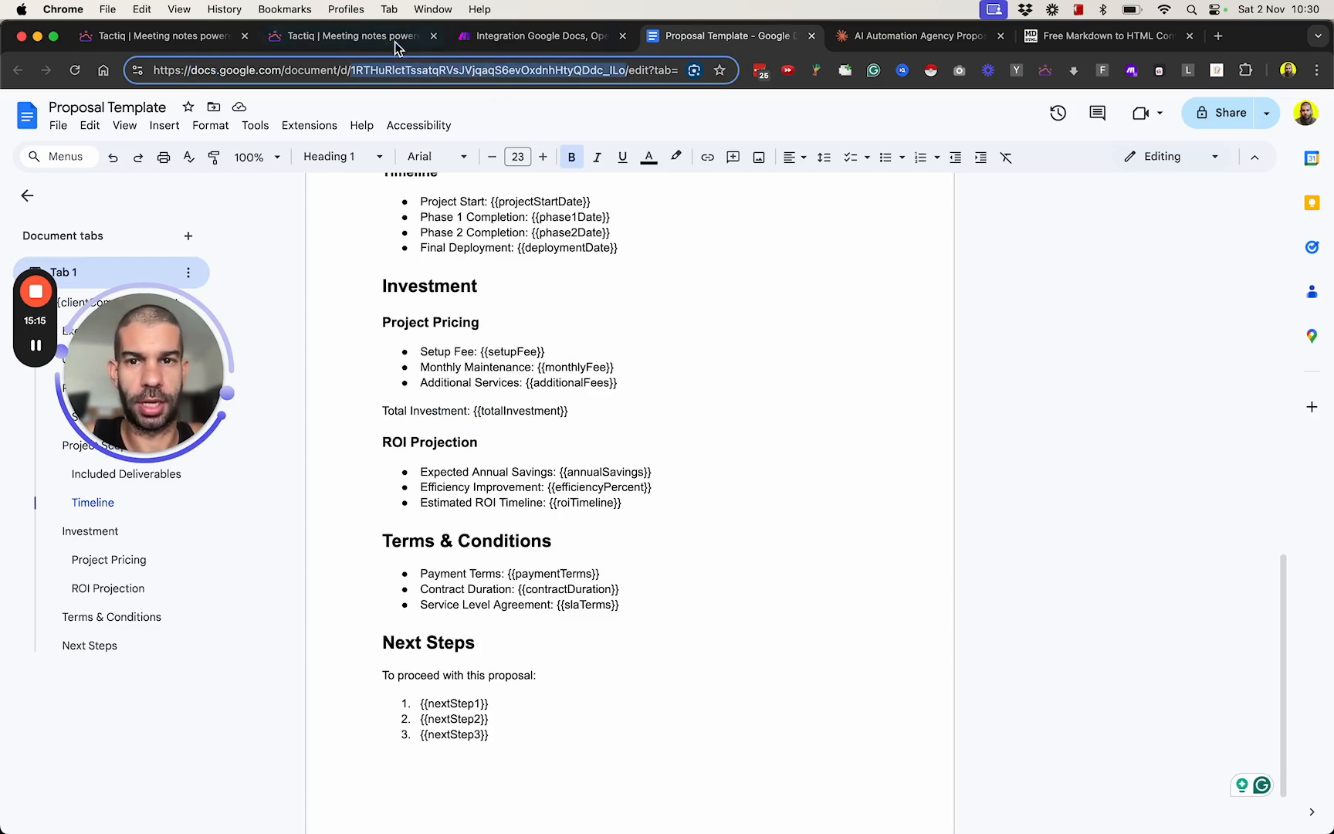
pyautogui.click(485, 40)
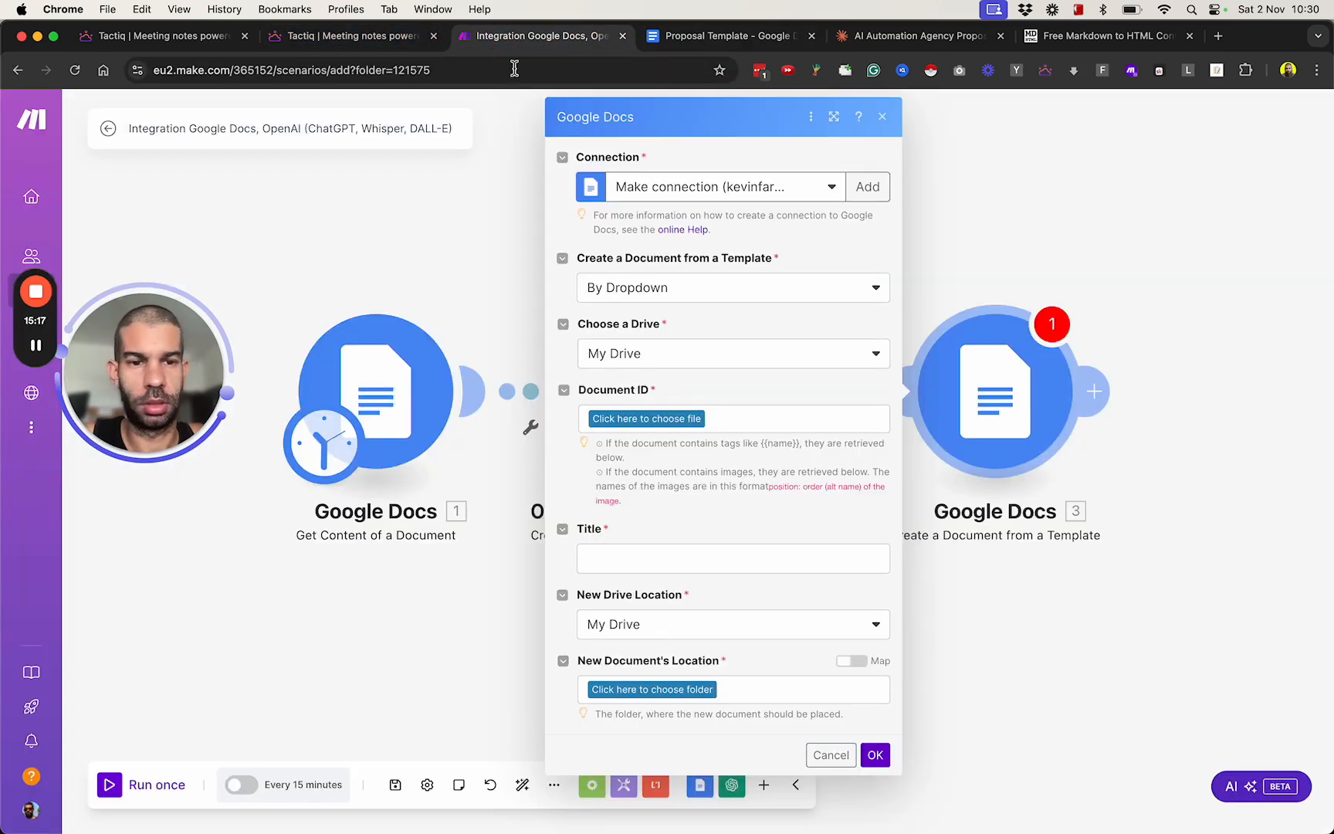
pyautogui.click(674, 419)
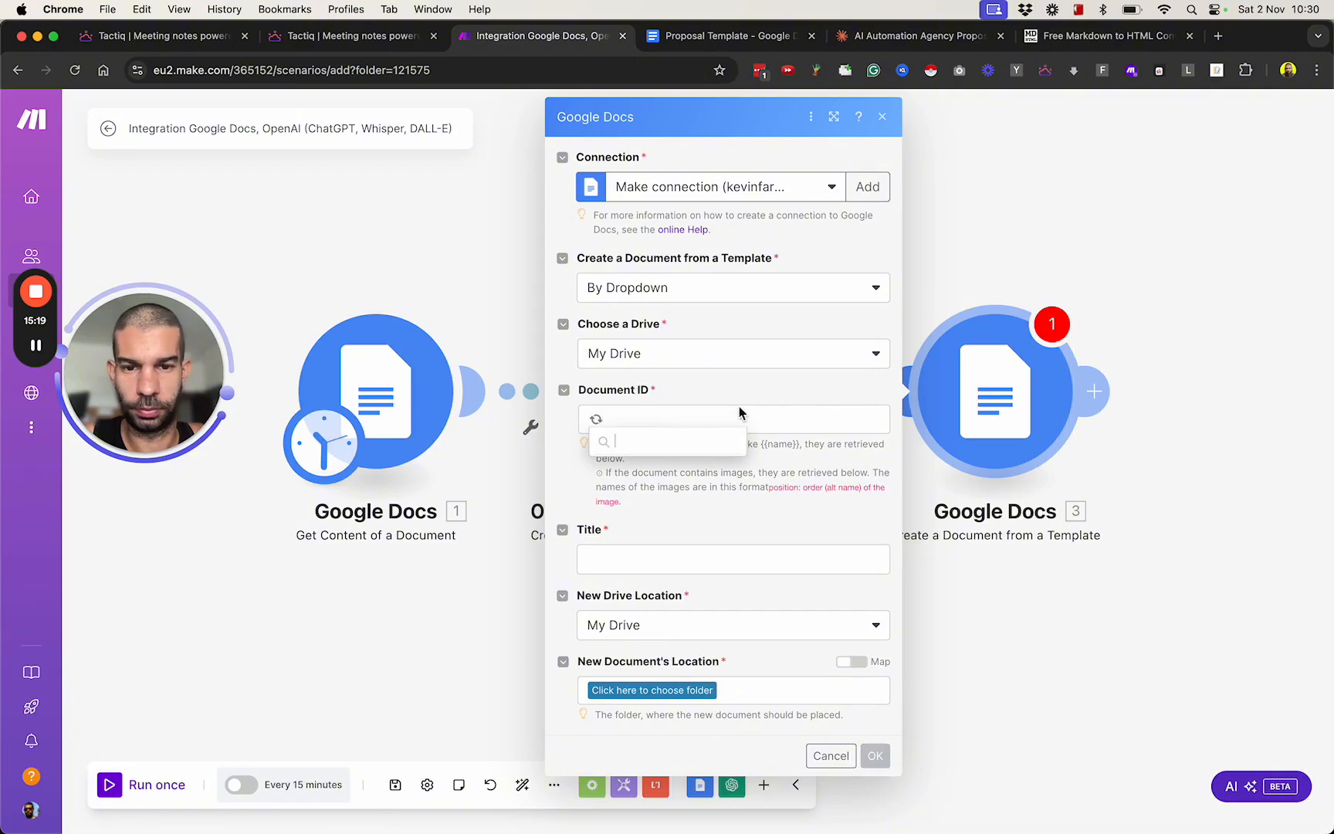
pyautogui.press('super+v')
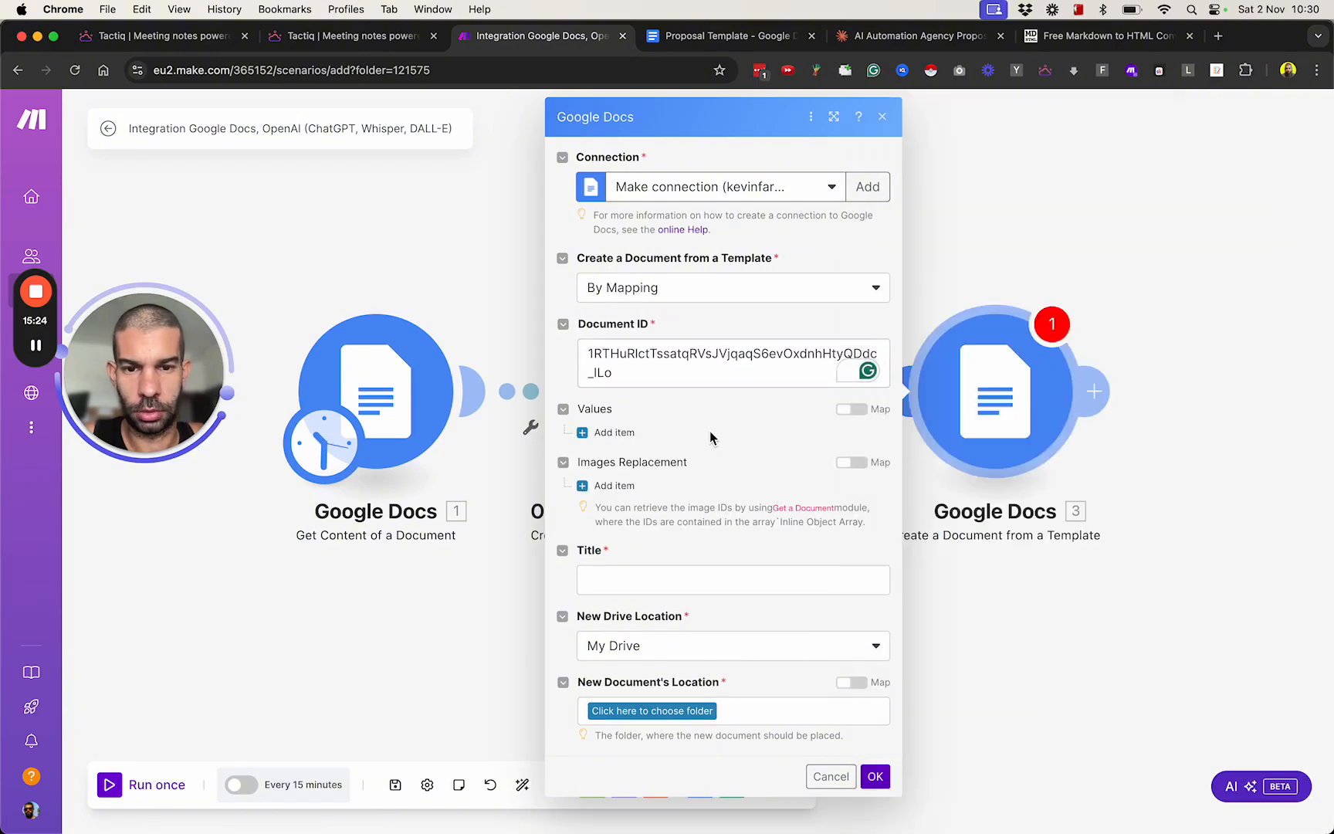
# Switch the template selection to By Dropdown and choose Proposal Template from My Drive as the document.
pyautogui.click(615, 433)
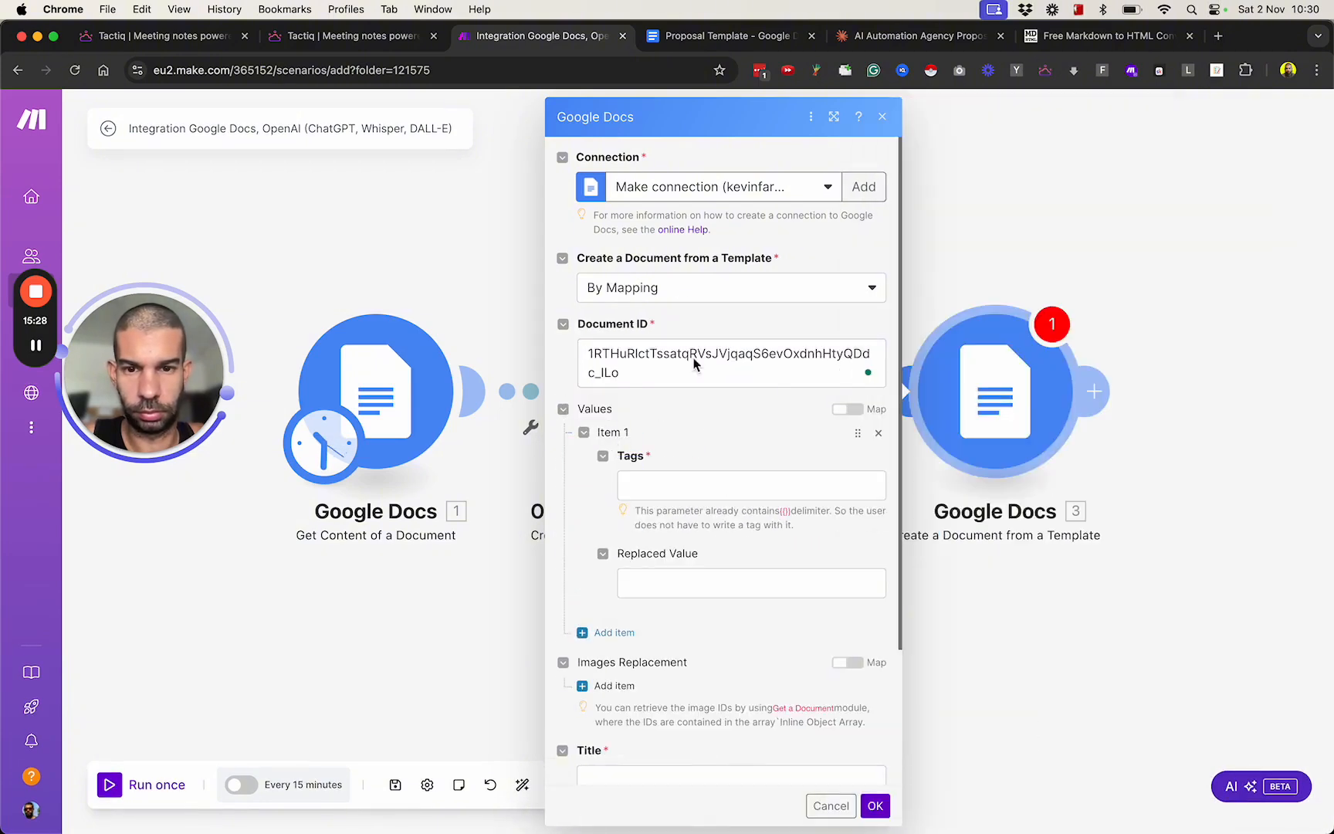
pyautogui.click(650, 288)
pyautogui.click(661, 342)
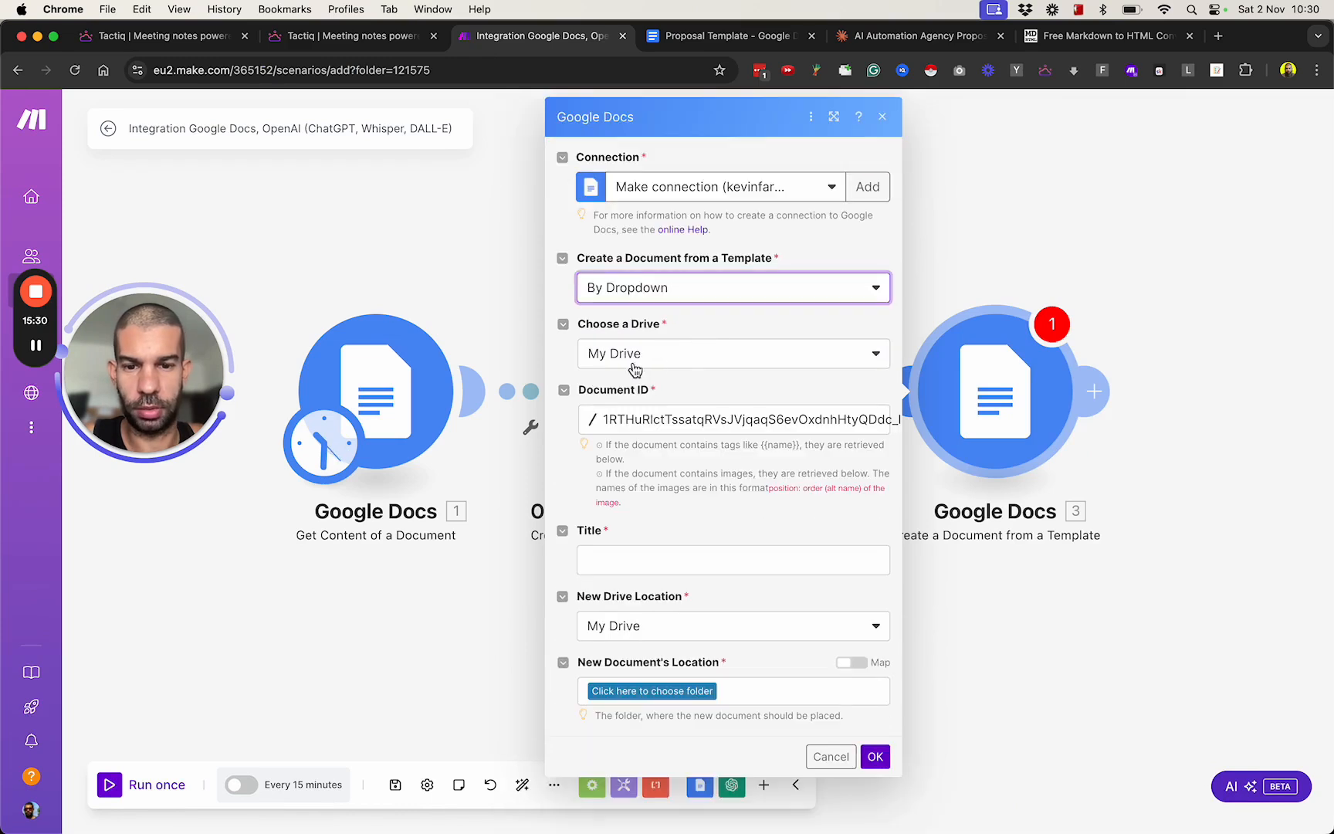
pyautogui.click(697, 427)
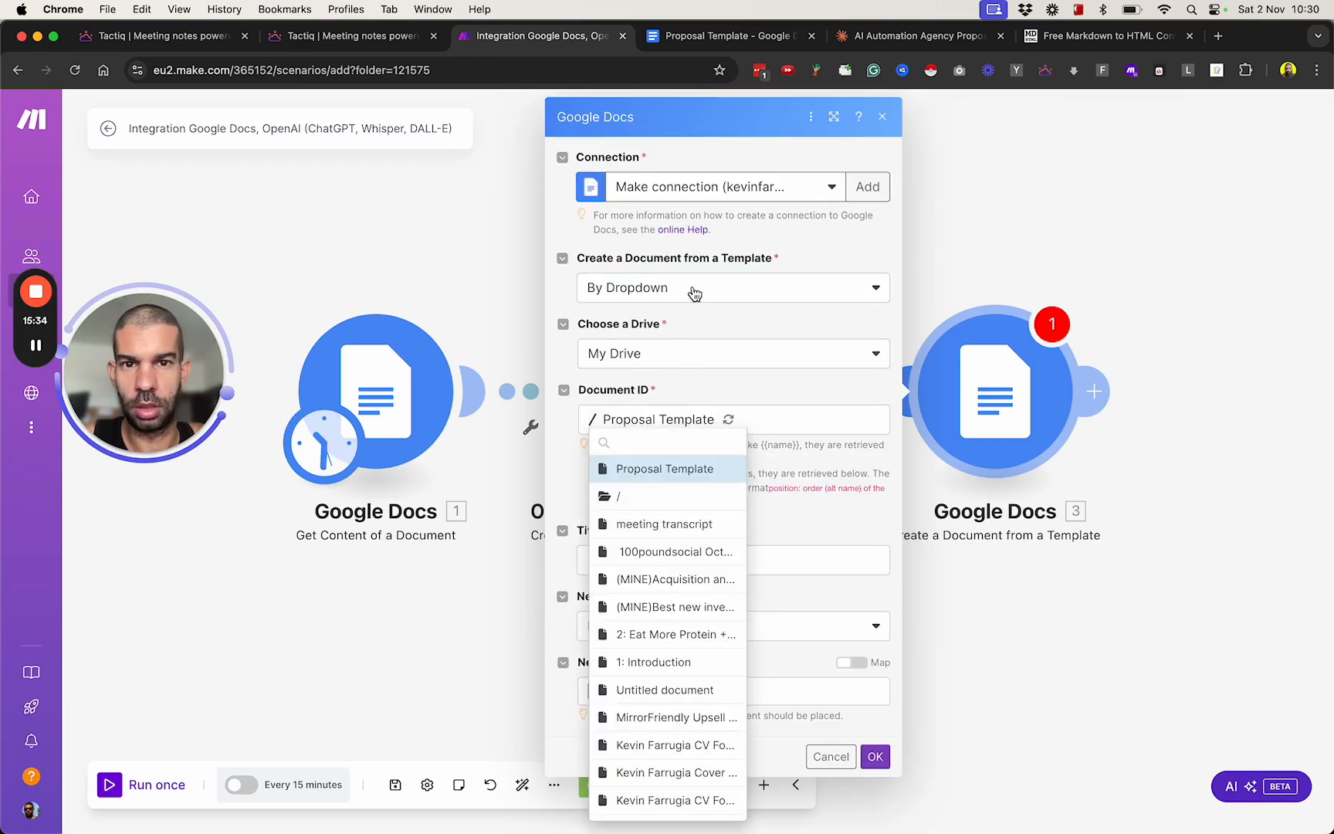
pyautogui.click(672, 463)
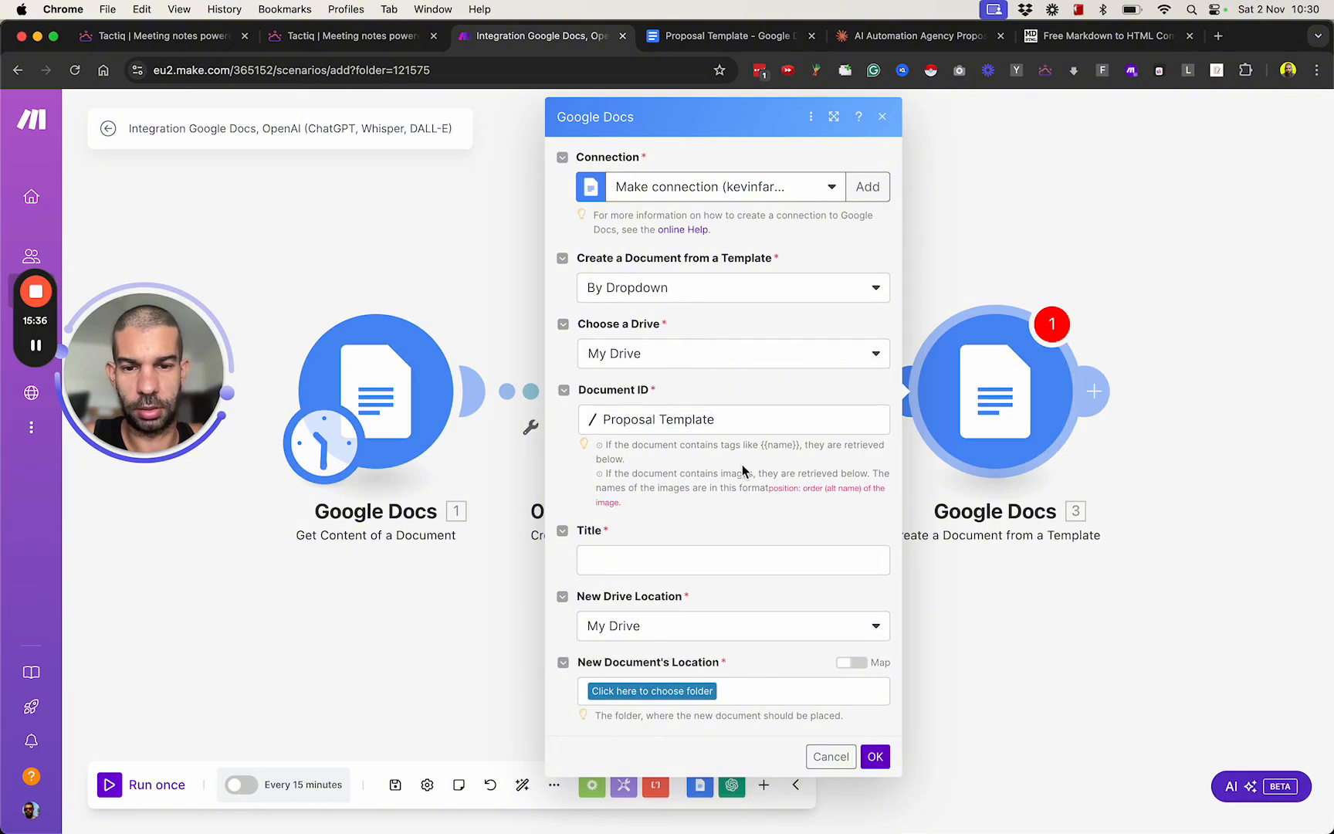
# Set the new document's location to the root folder (/) of My Drive.
pyautogui.click(654, 720)
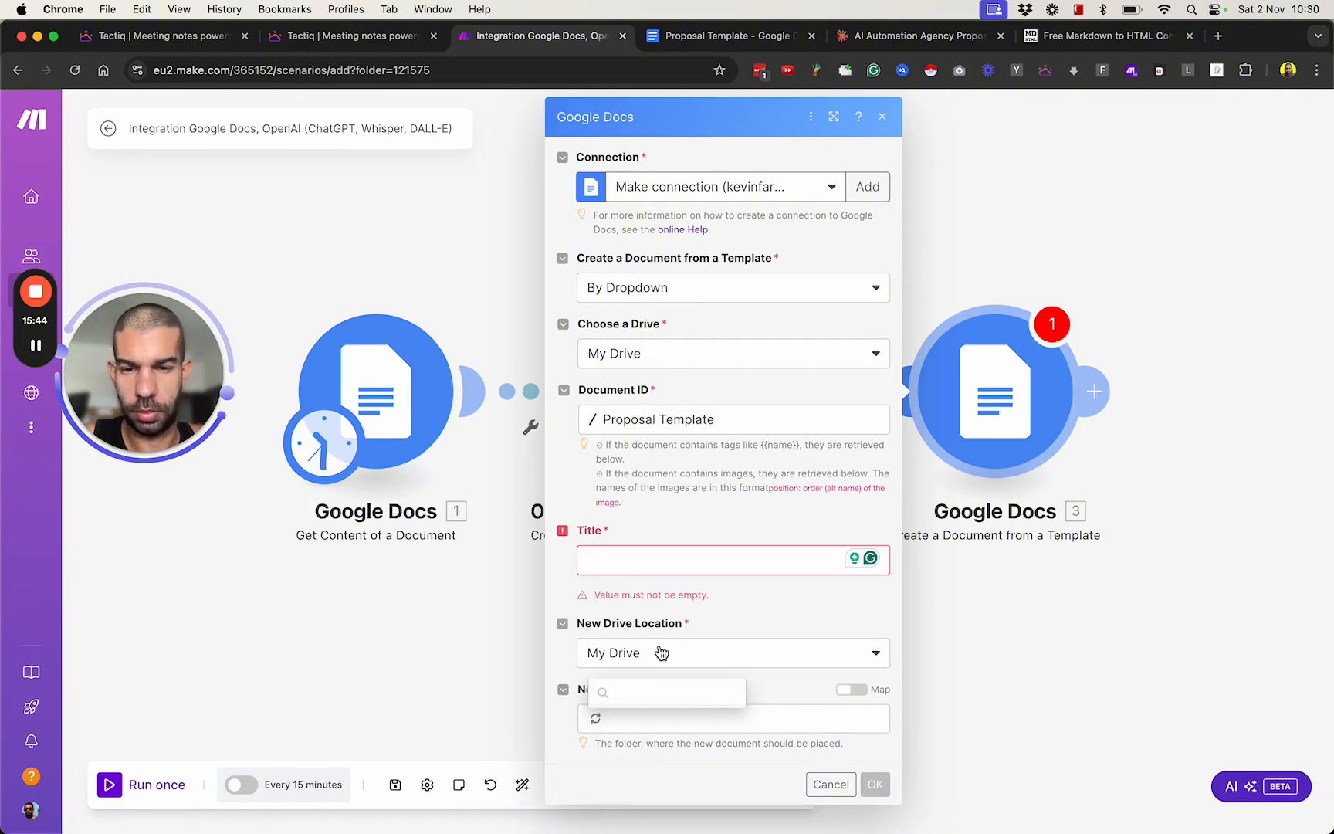
pyautogui.click(660, 615)
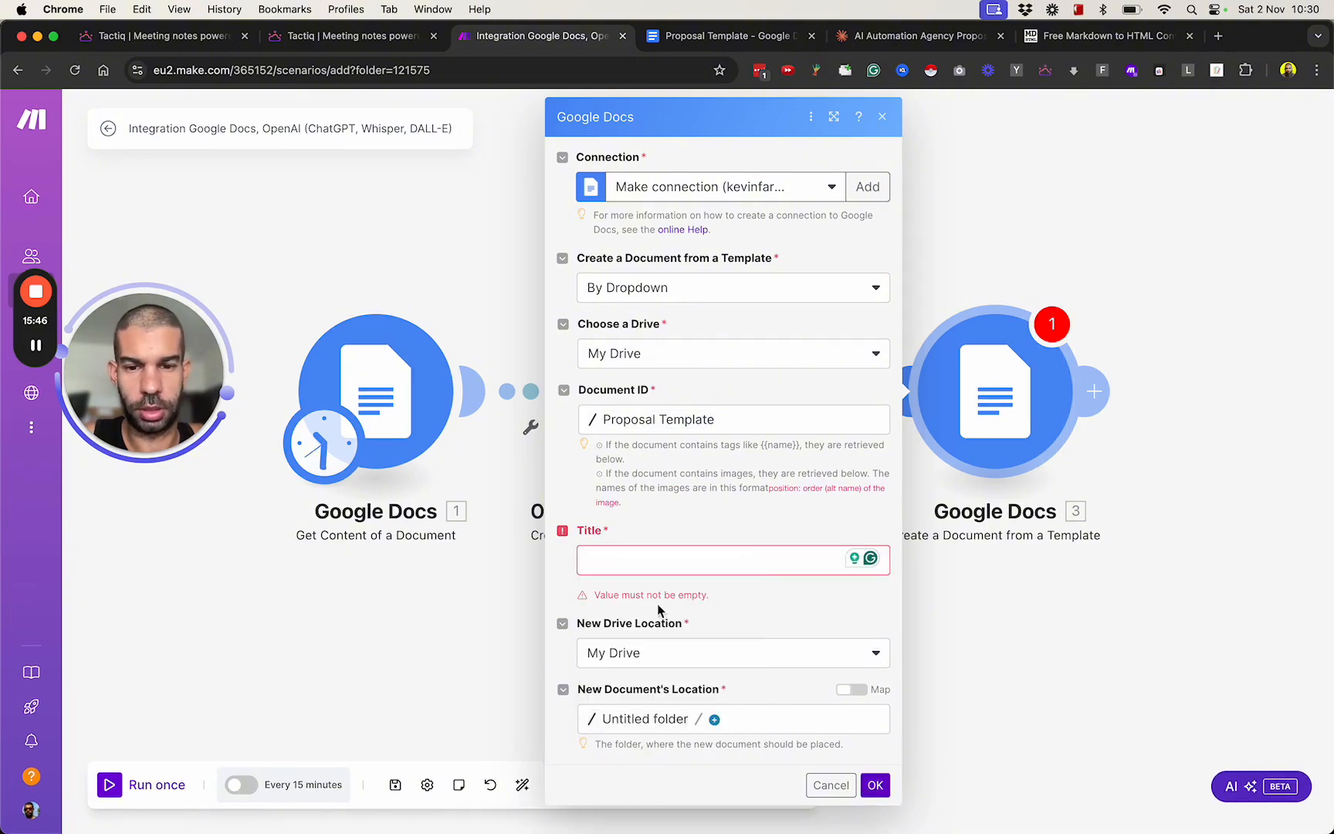
pyautogui.click(657, 719)
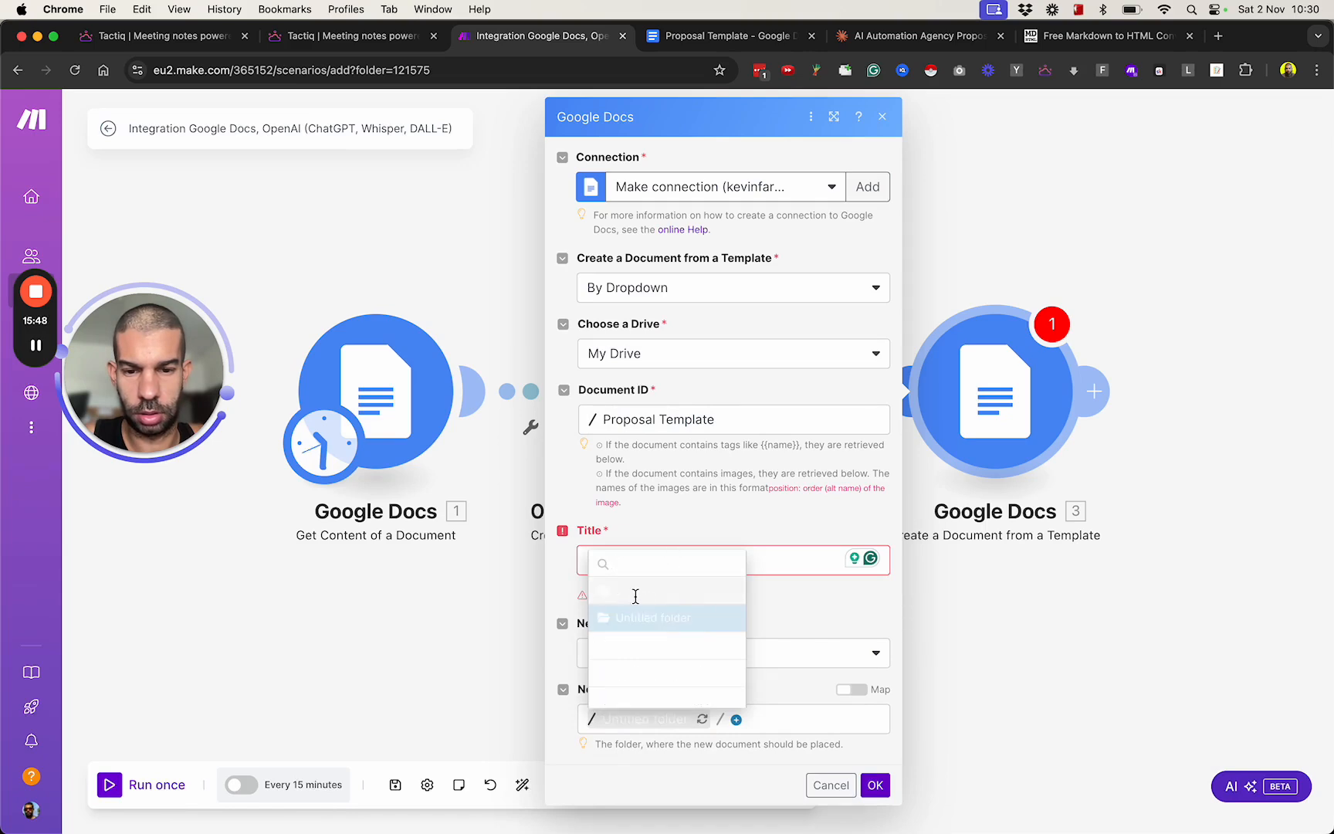
pyautogui.click(634, 591)
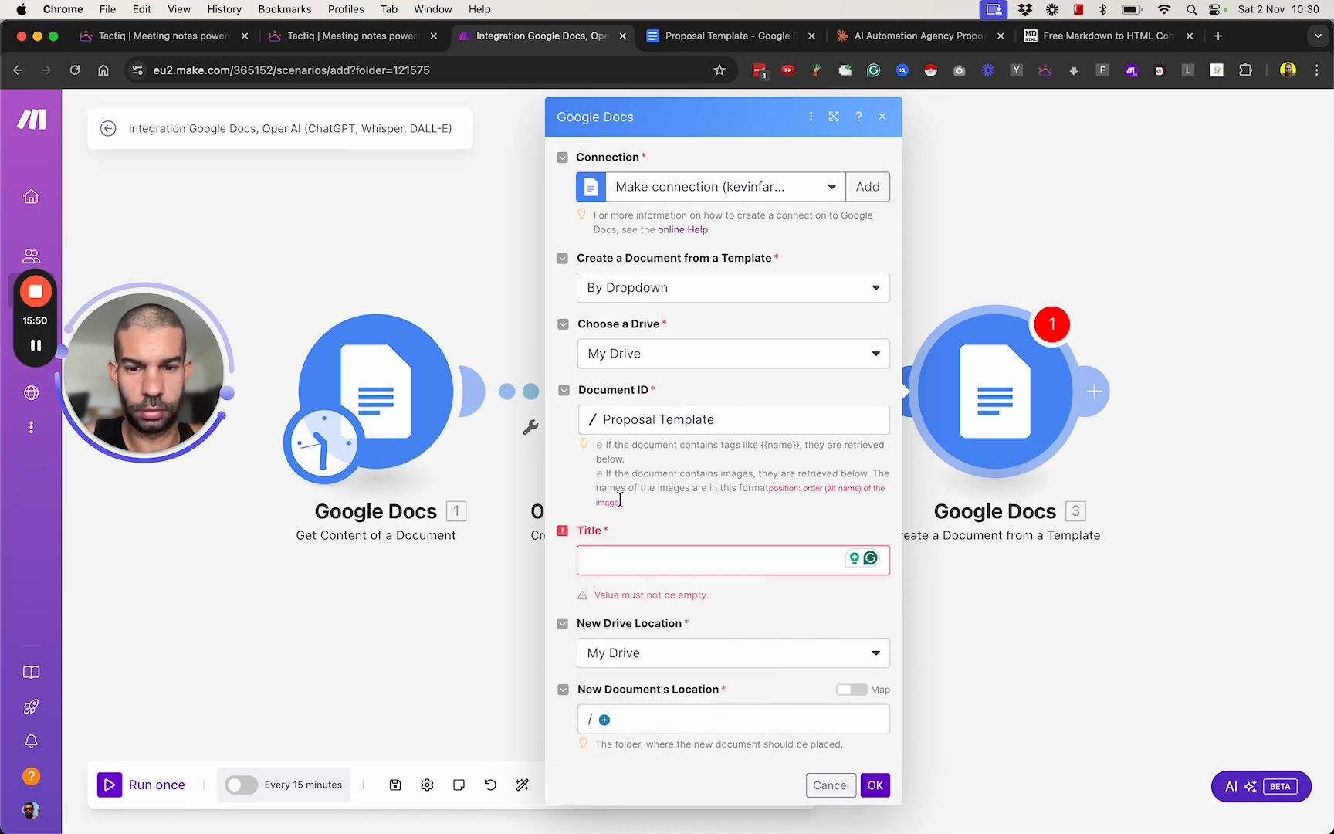
# Compare the variable tags in the Proposal Template document with the {{name}} tag format in the module's Document ID hint.
pyautogui.click(700, 46)
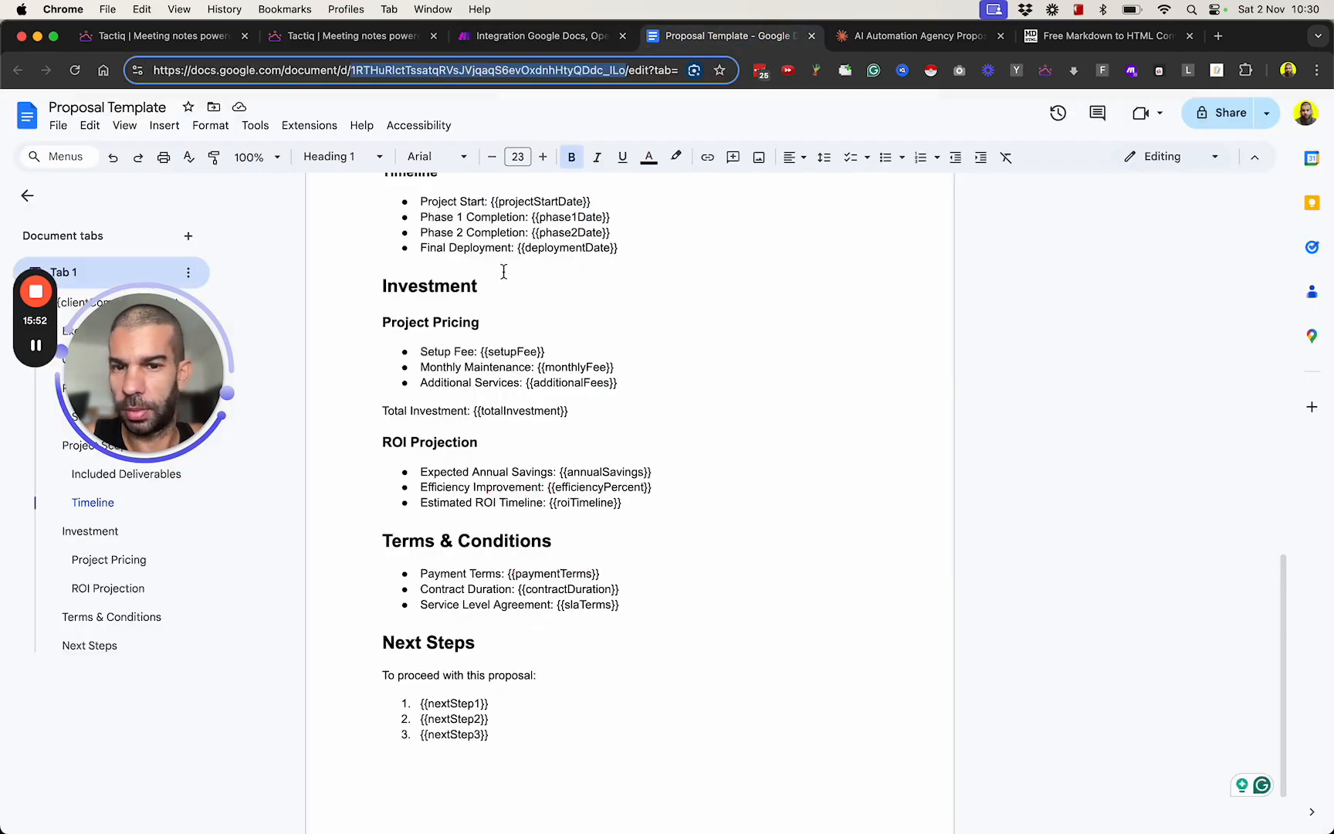
pyautogui.click(480, 322)
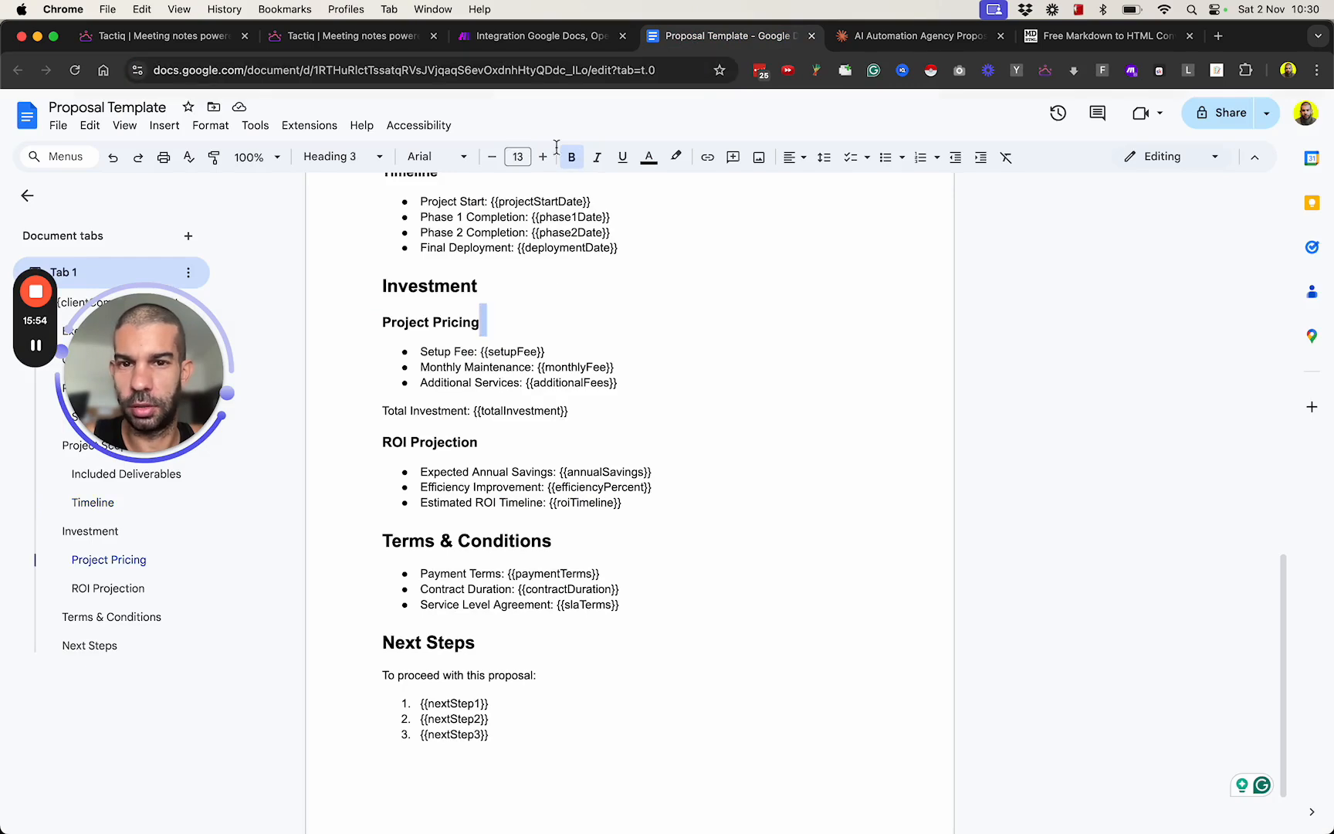
pyautogui.click(565, 36)
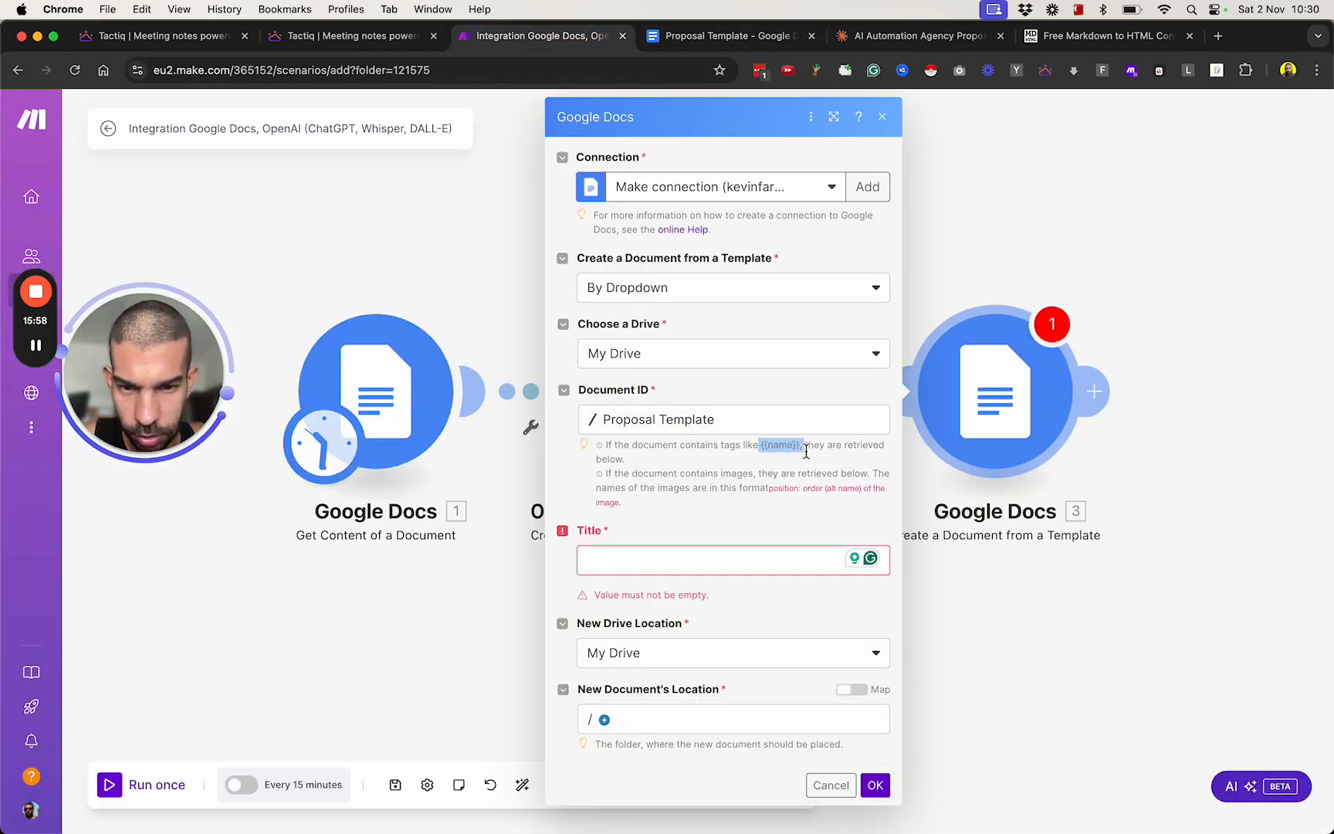
pyautogui.click(702, 560)
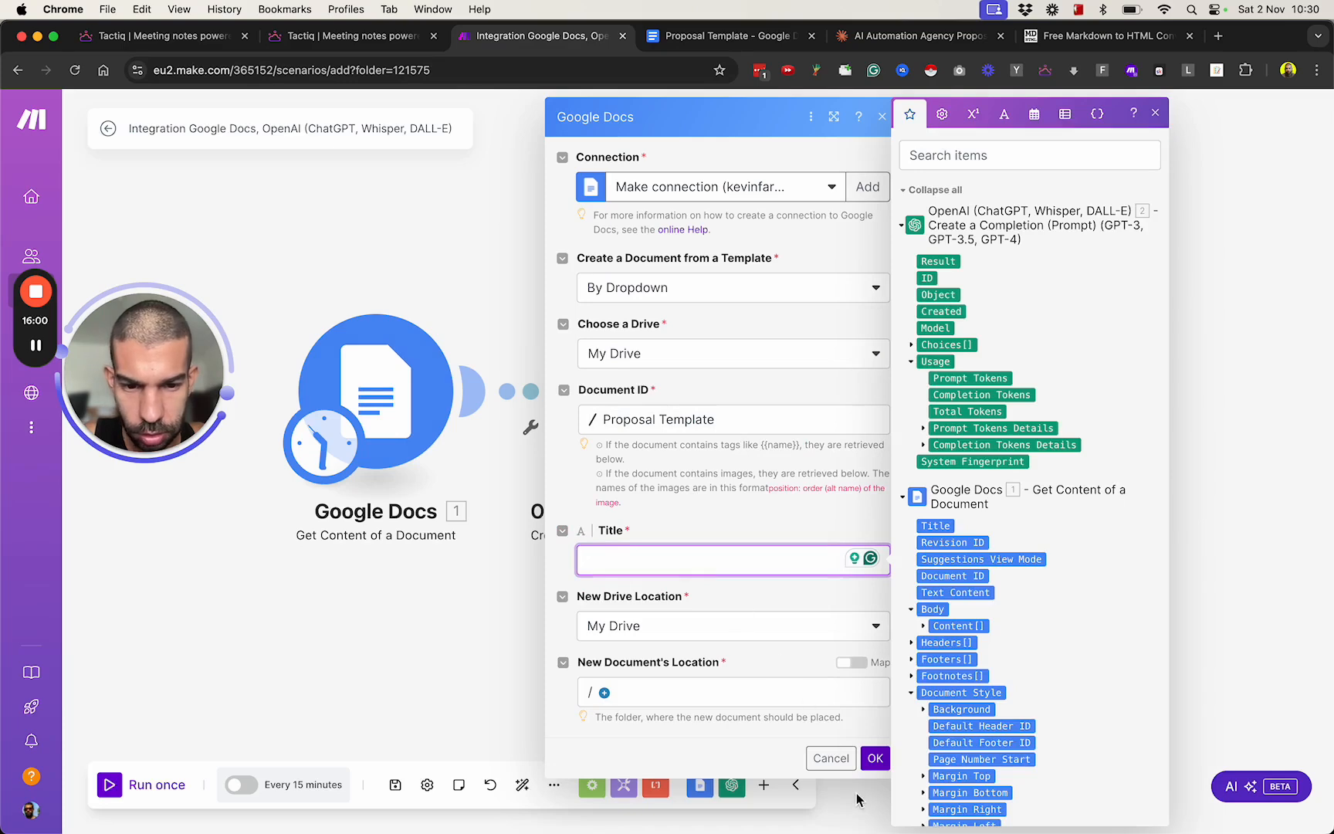
pyautogui.click(668, 464)
pyautogui.moveTo(649, 449); pyautogui.dragTo(810, 456)
pyautogui.click(797, 457)
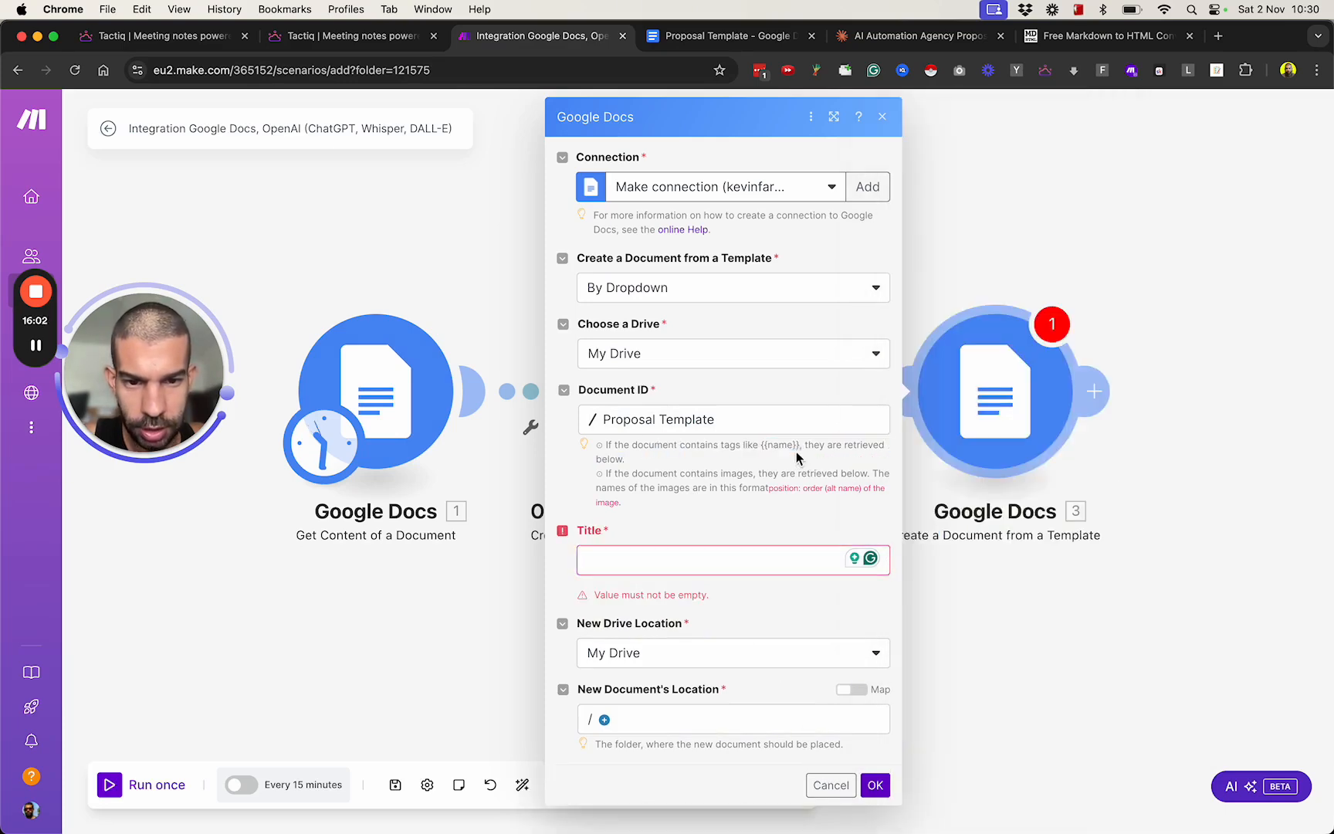
pyautogui.click(691, 36)
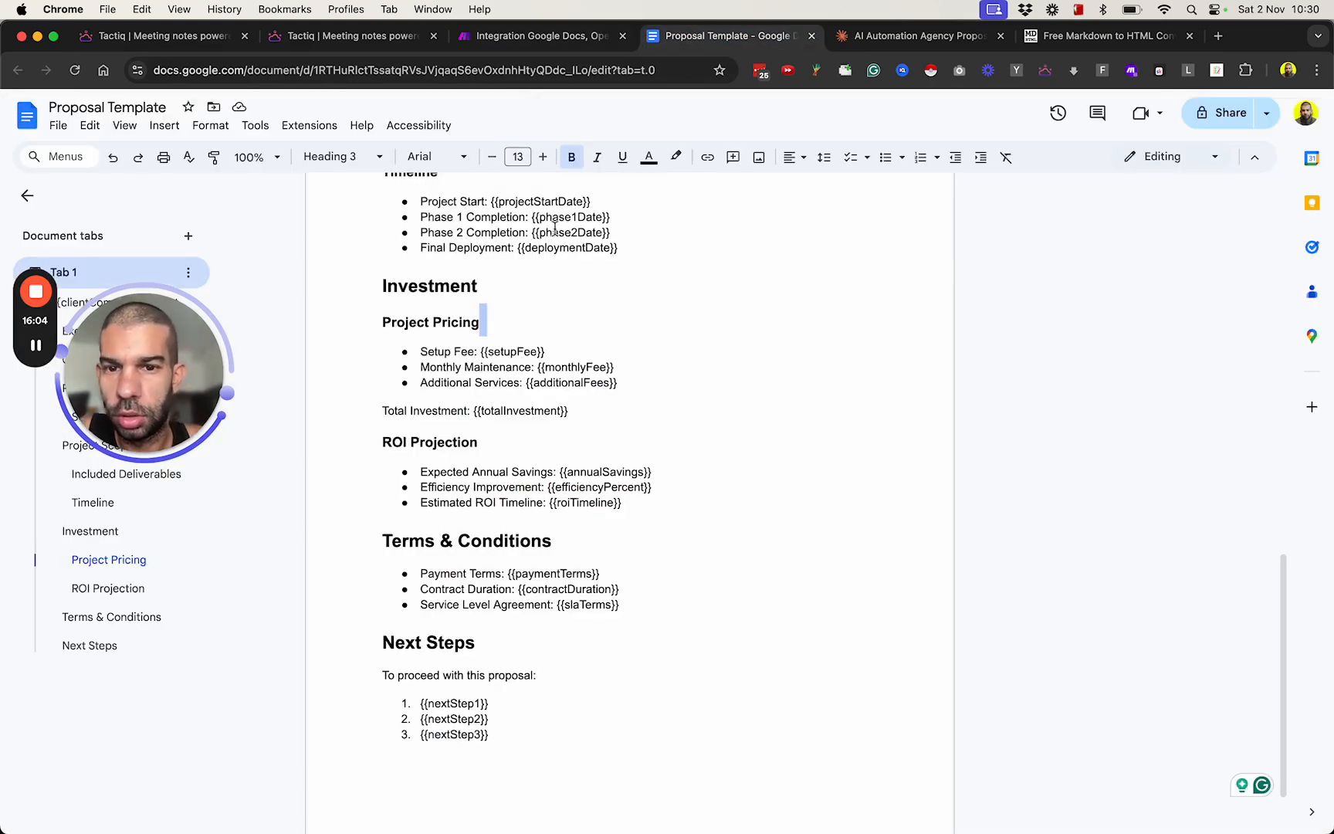
pyautogui.click(554, 227)
pyautogui.scroll(15, 540, 220)
pyautogui.click(552, 332)
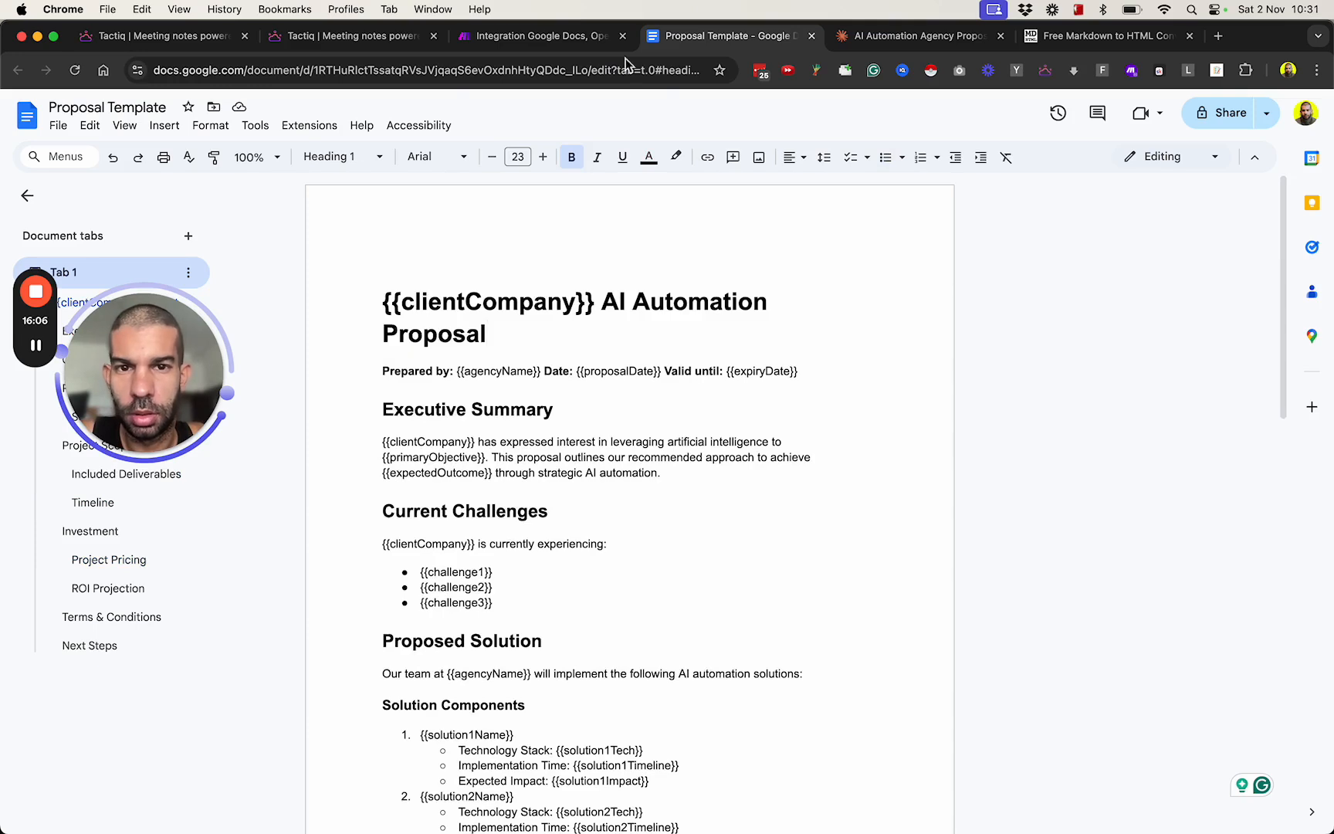
# Switch back to the Make scenario and add another Google Docs module, Create a Document from a Template, after the existing modules.
pyautogui.click(536, 35)
pyautogui.click(831, 785)
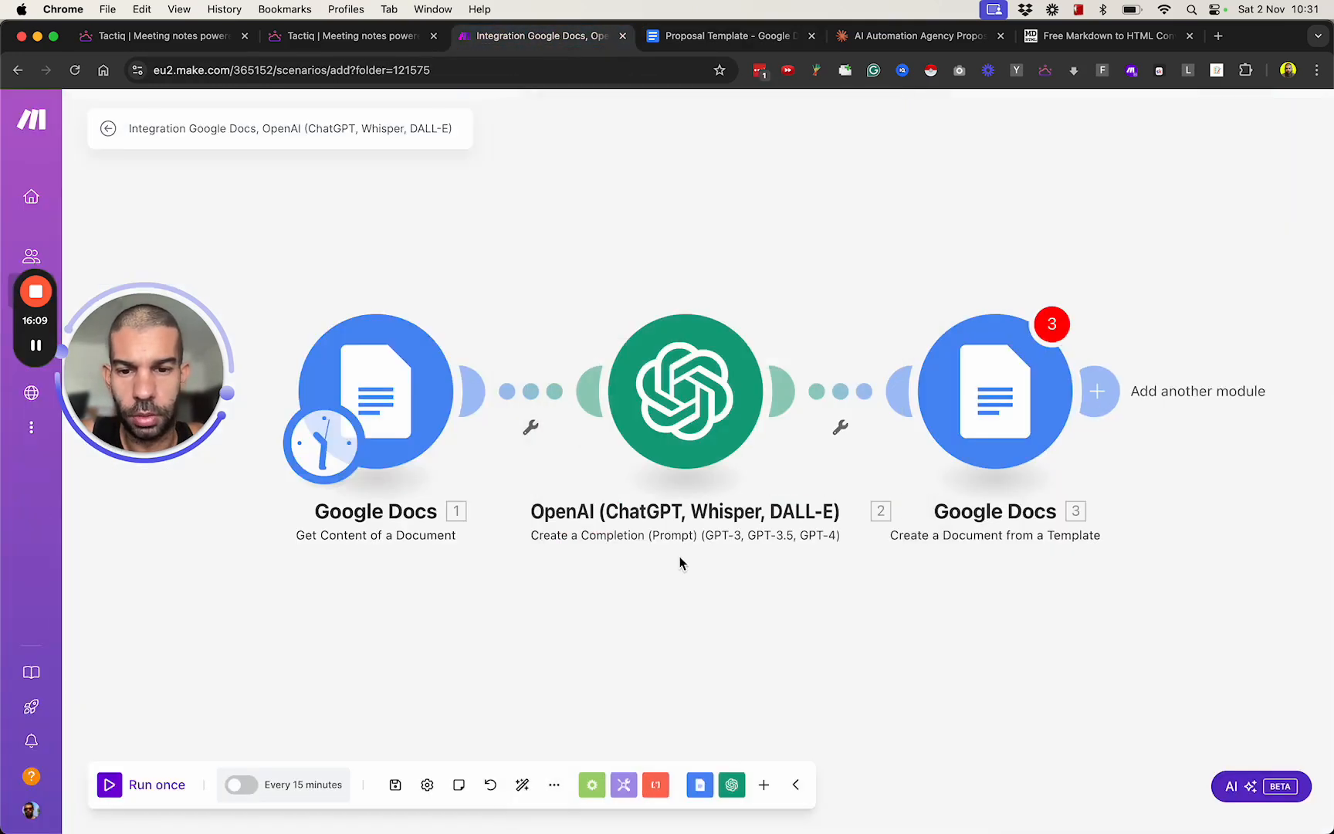
pyautogui.hscroll(5, 1014, 584)
pyautogui.click(656, 339)
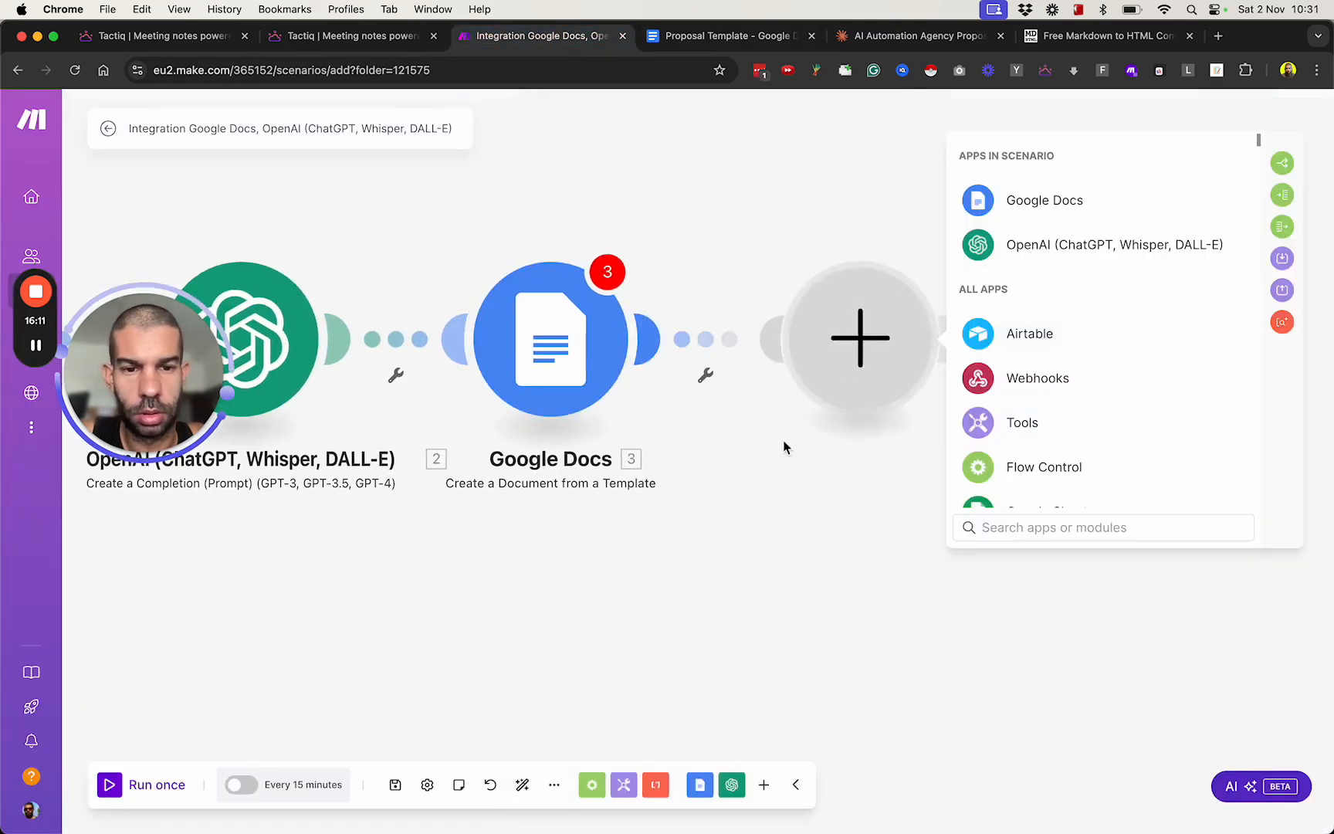
pyautogui.click(1054, 214)
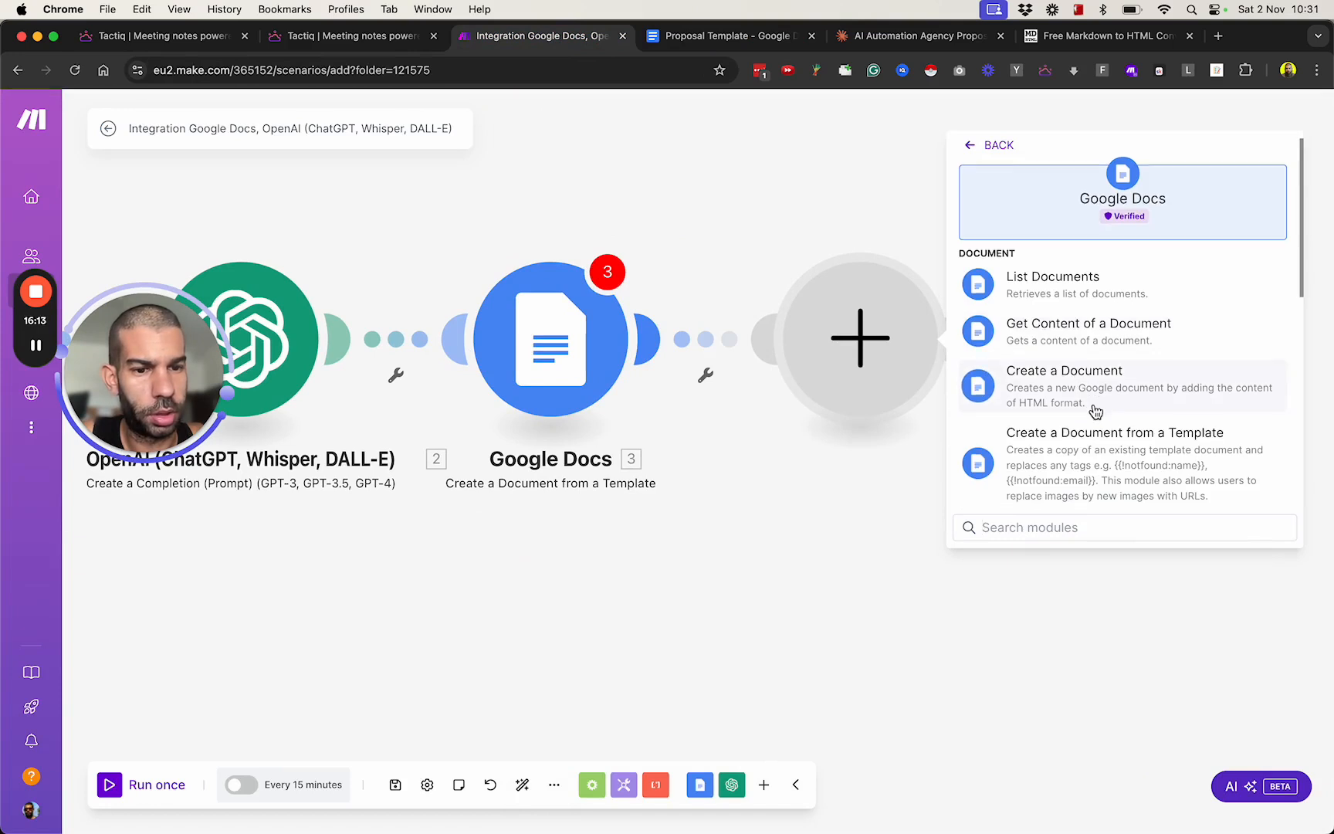
pyautogui.click(1048, 417)
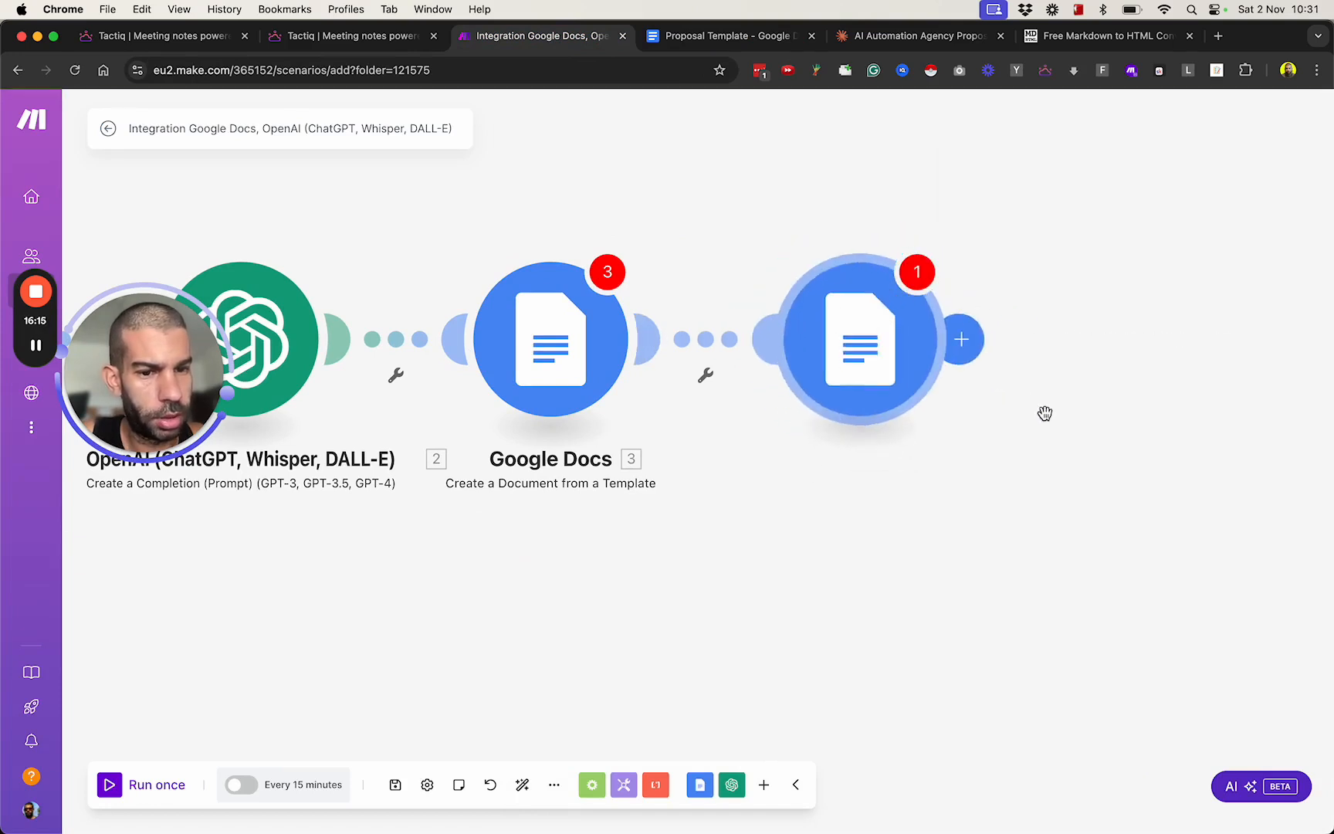
# Choose Proposal Template from My Drive as the new module's document and check the retrieved Values fields.
pyautogui.click(1103, 419)
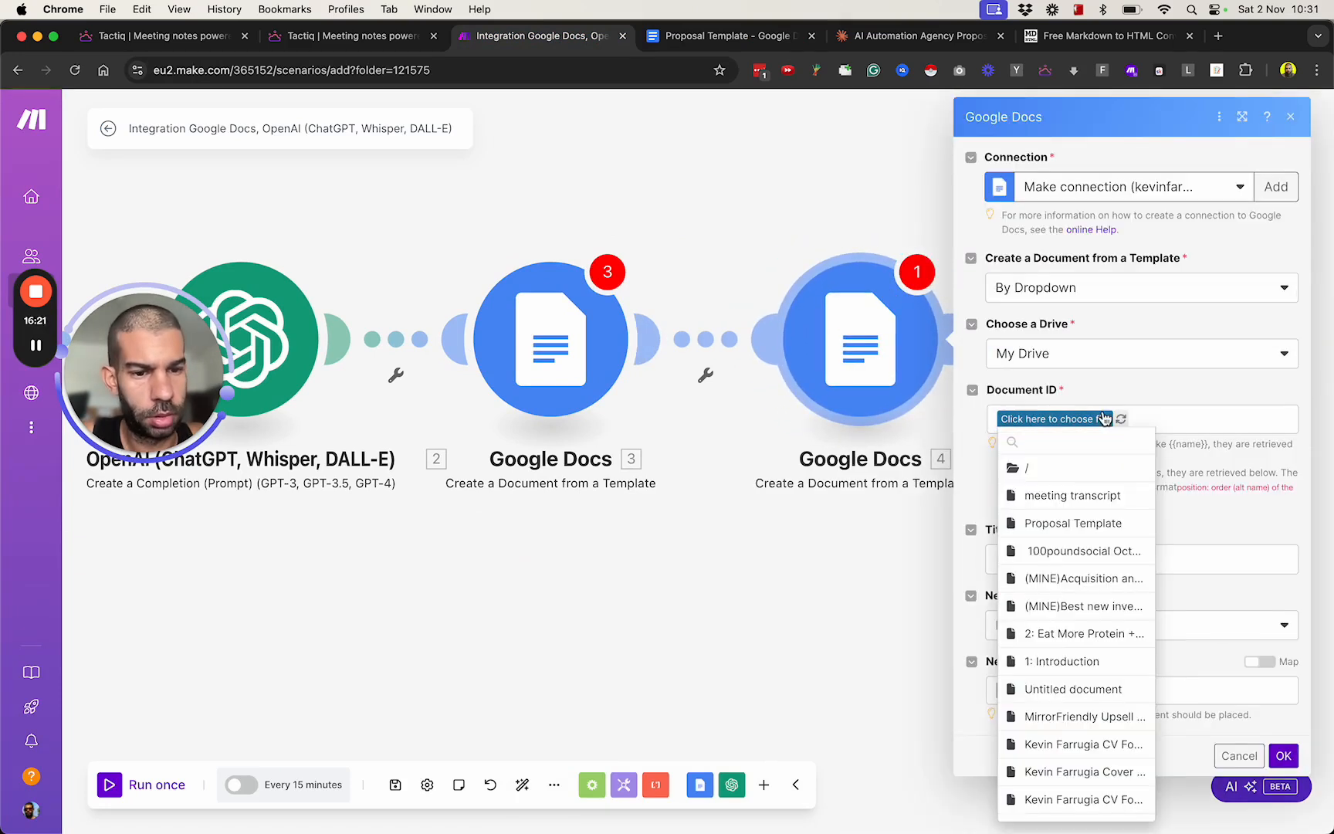
pyautogui.click(1072, 522)
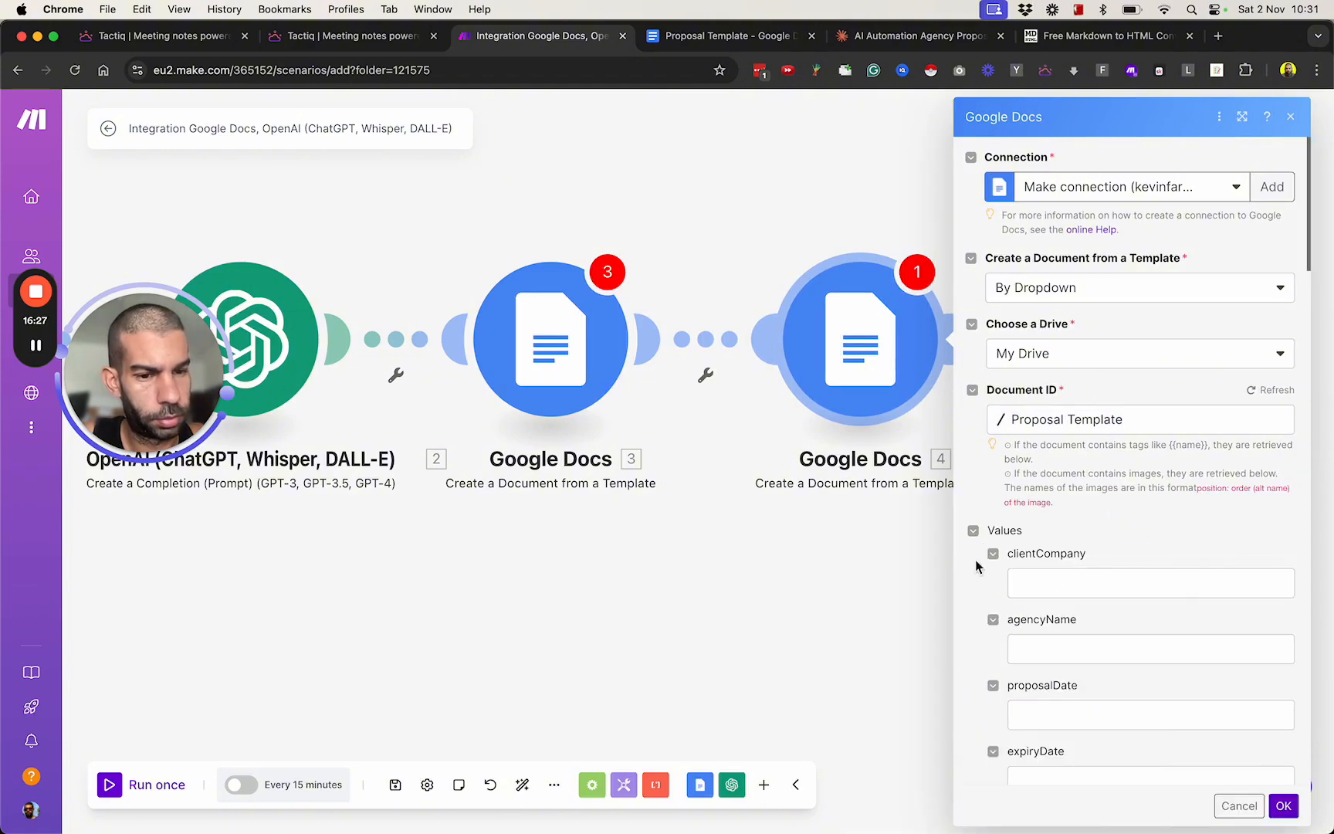
pyautogui.scroll(-3, 991, 539)
pyautogui.scroll(-1, 1038, 455)
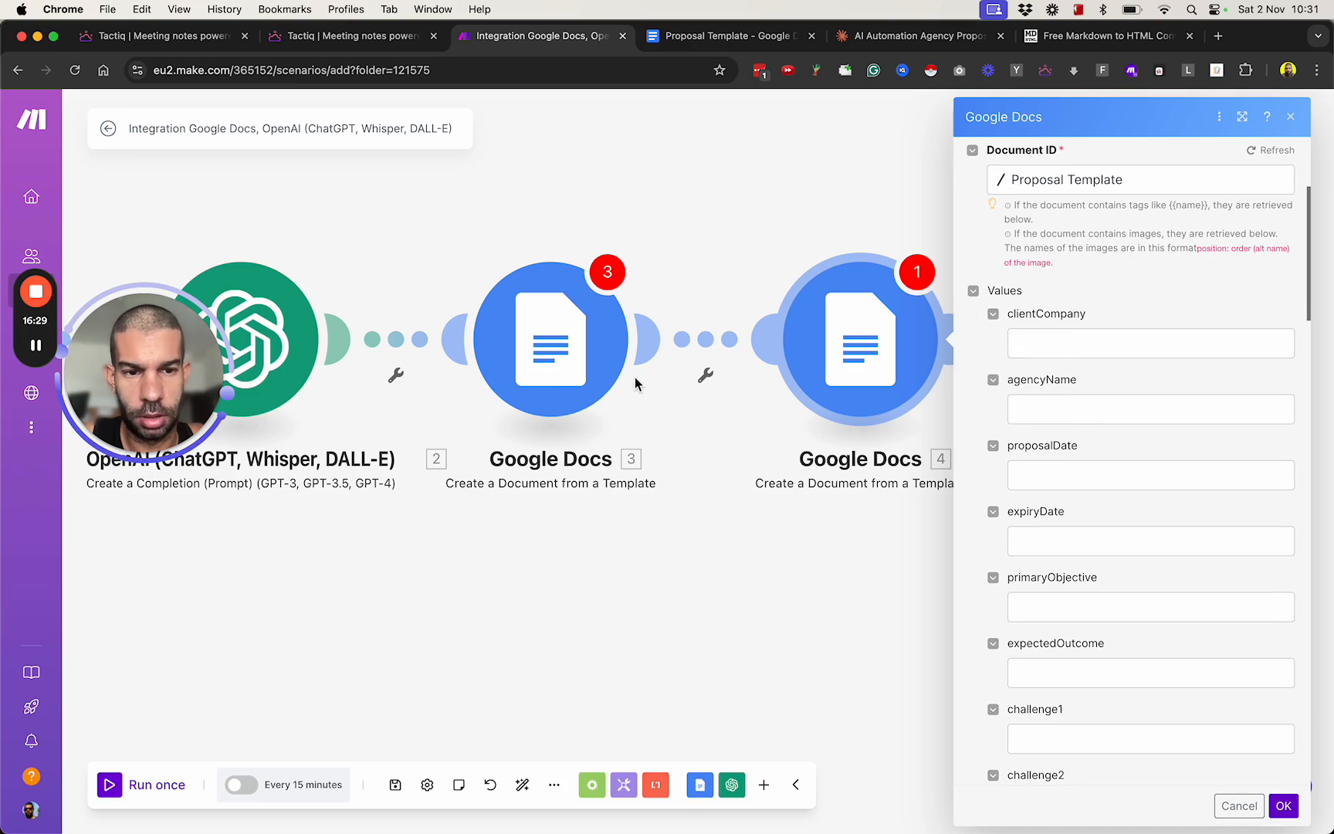
pyautogui.scroll(2, 1104, 380)
pyautogui.scroll(2, 1104, 379)
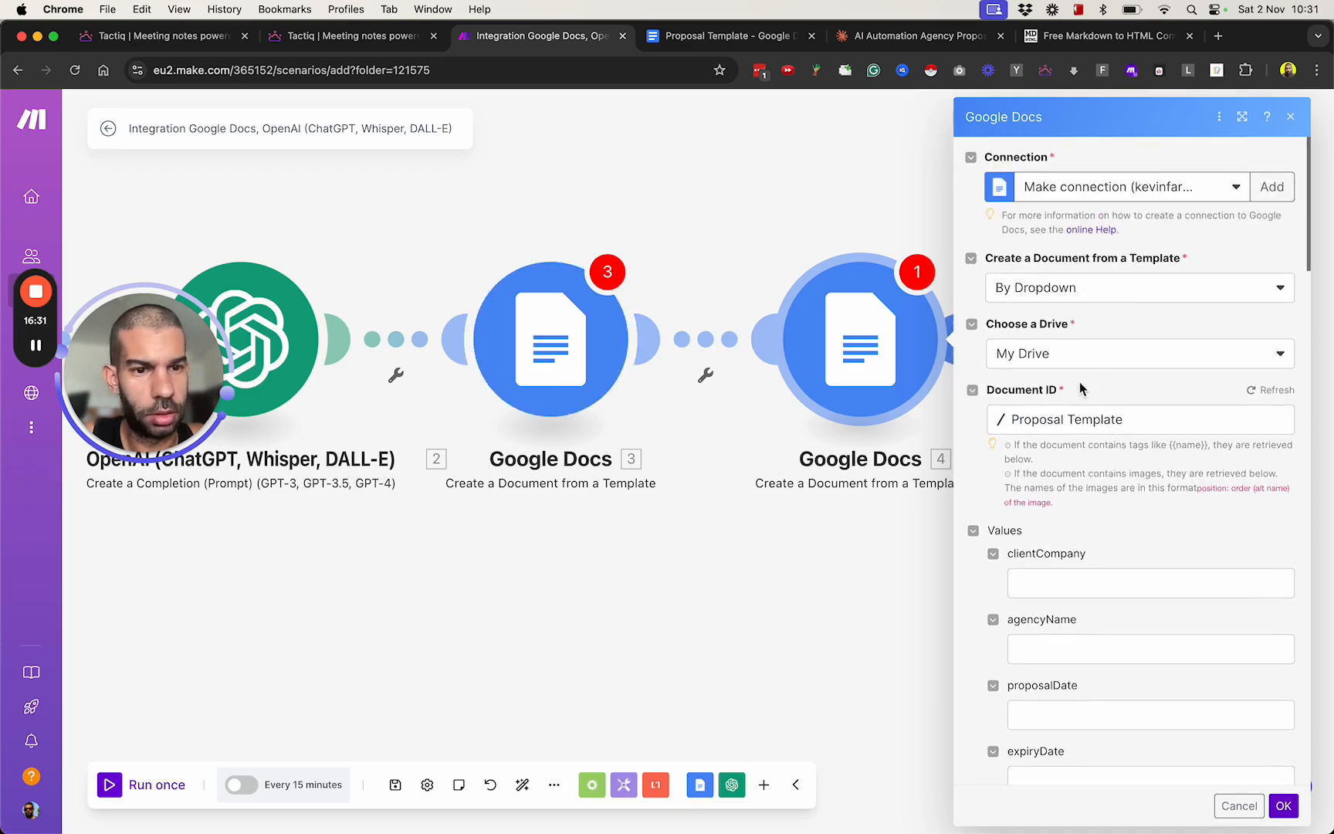
# Delete the unconfigured Google Docs template module between the OpenAI module and the new template module.
pyautogui.click(544, 353)
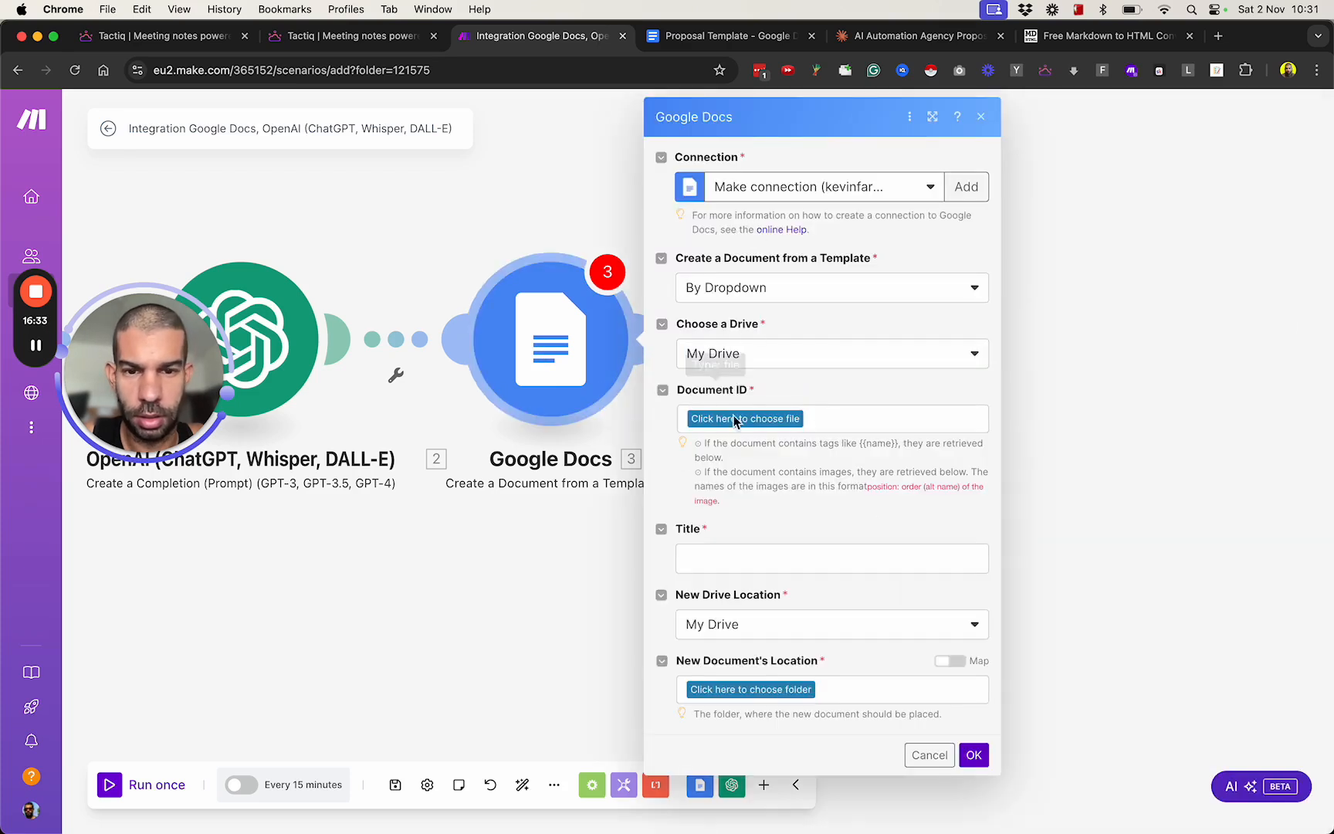
pyautogui.click(927, 756)
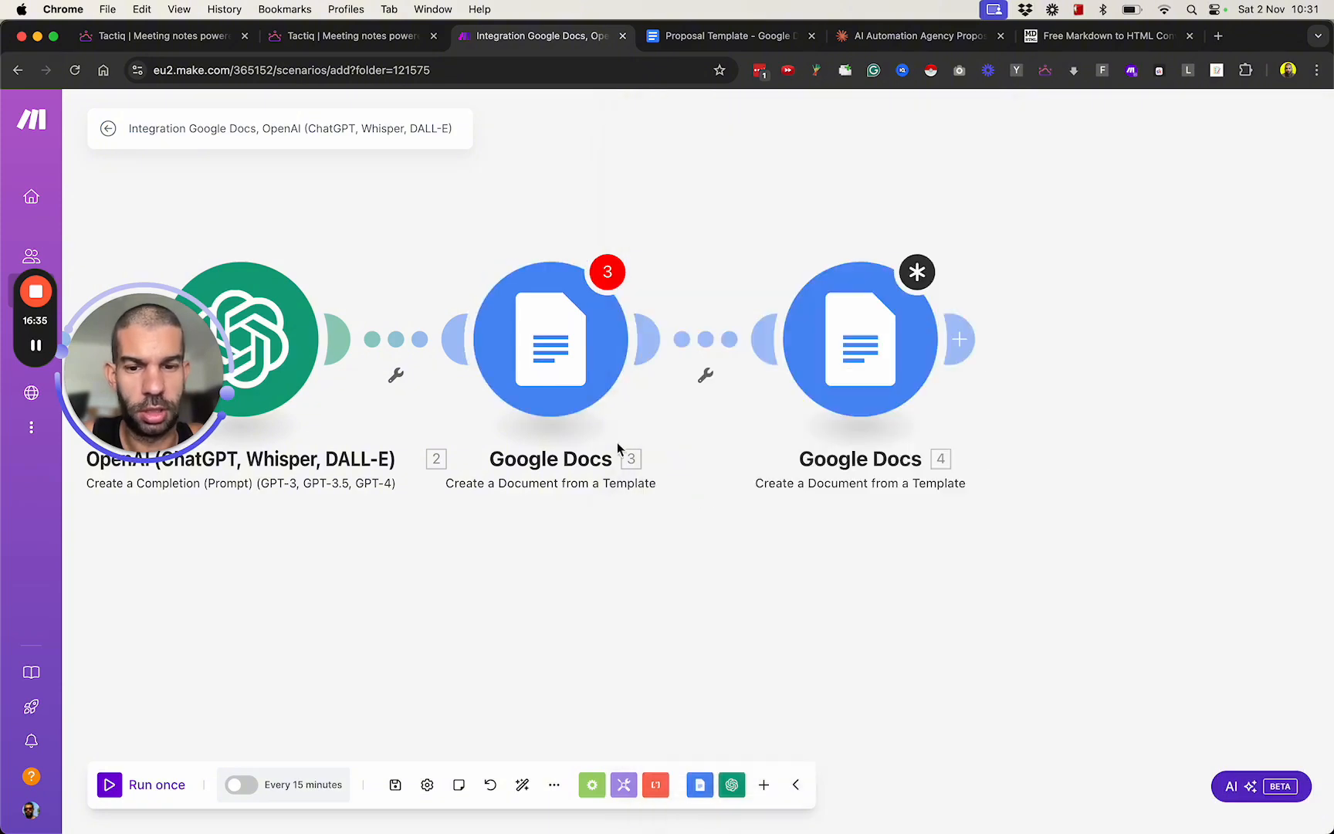
pyautogui.rightClick(569, 402)
pyautogui.click(625, 592)
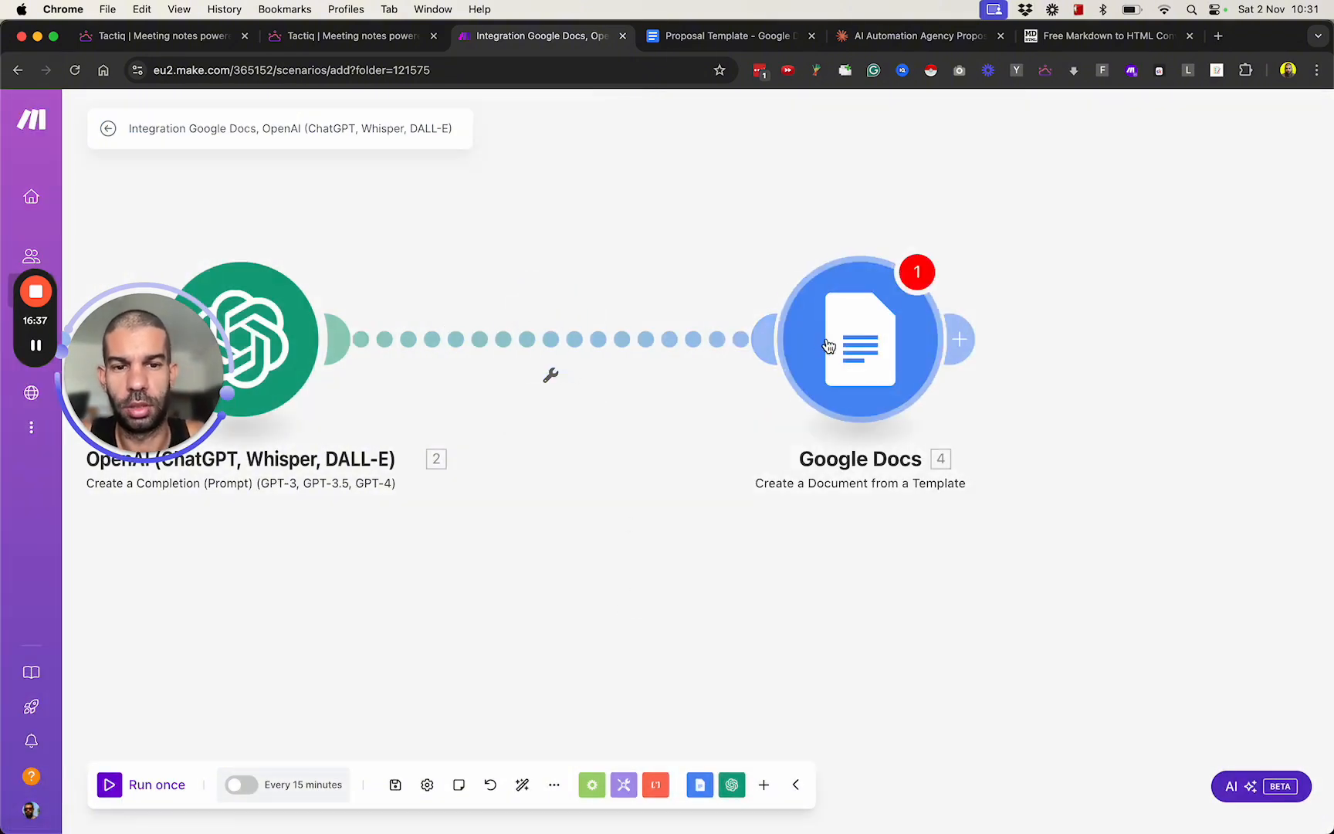
# Move the remaining template module next to the OpenAI module and open its settings at the Values fields.
pyautogui.click(658, 363)
pyautogui.scroll(-5, 710, 528)
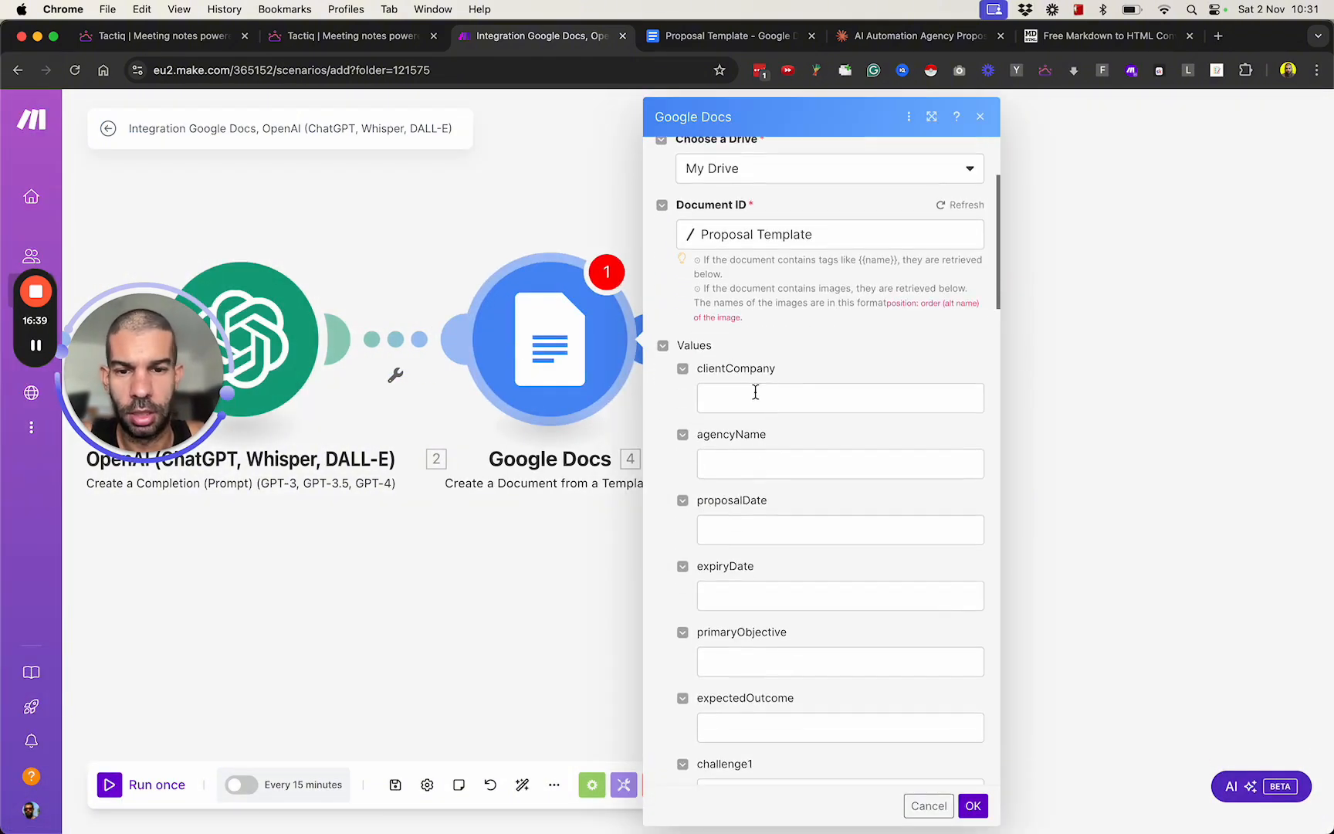
pyautogui.moveTo(162, 390); pyautogui.dragTo(193, 697)
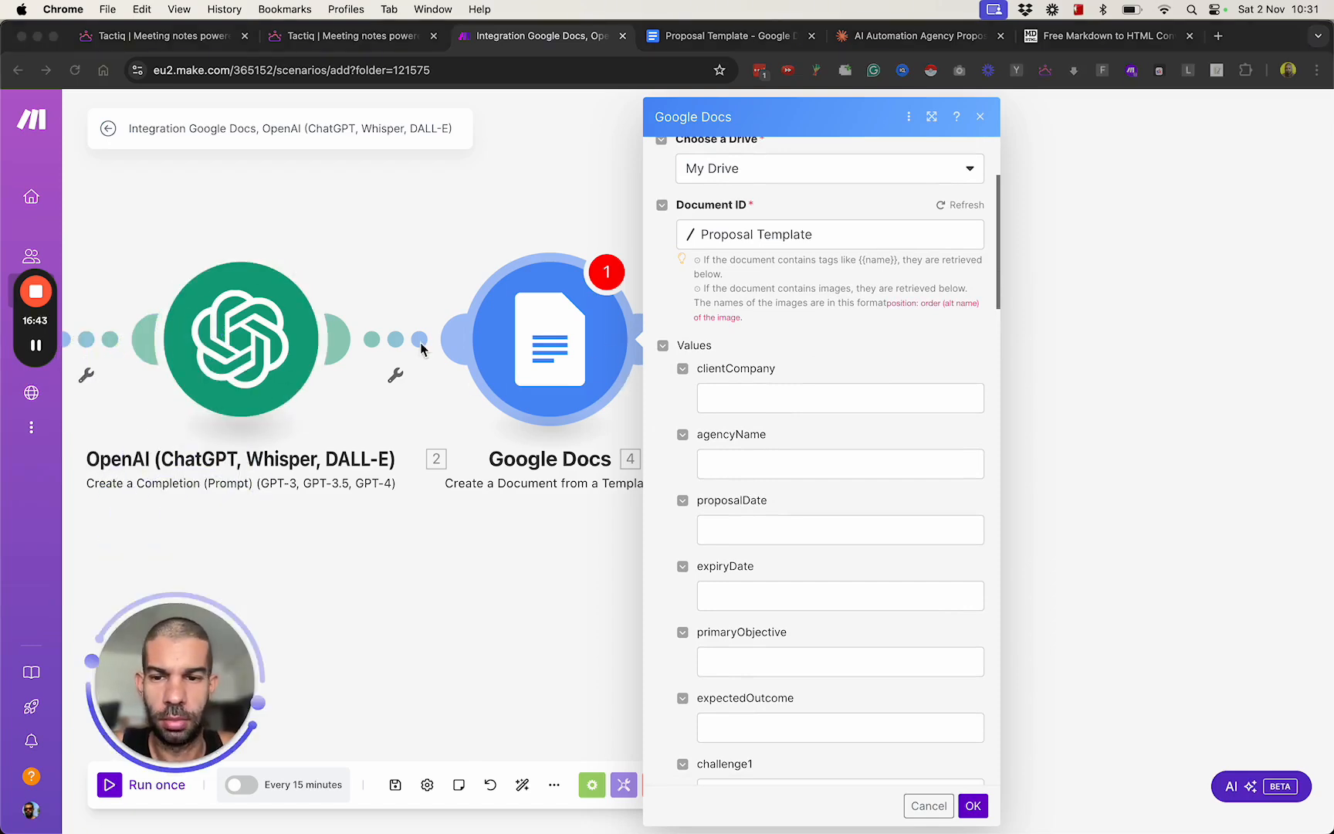
pyautogui.moveTo(456, 527); pyautogui.dragTo(686, 488)
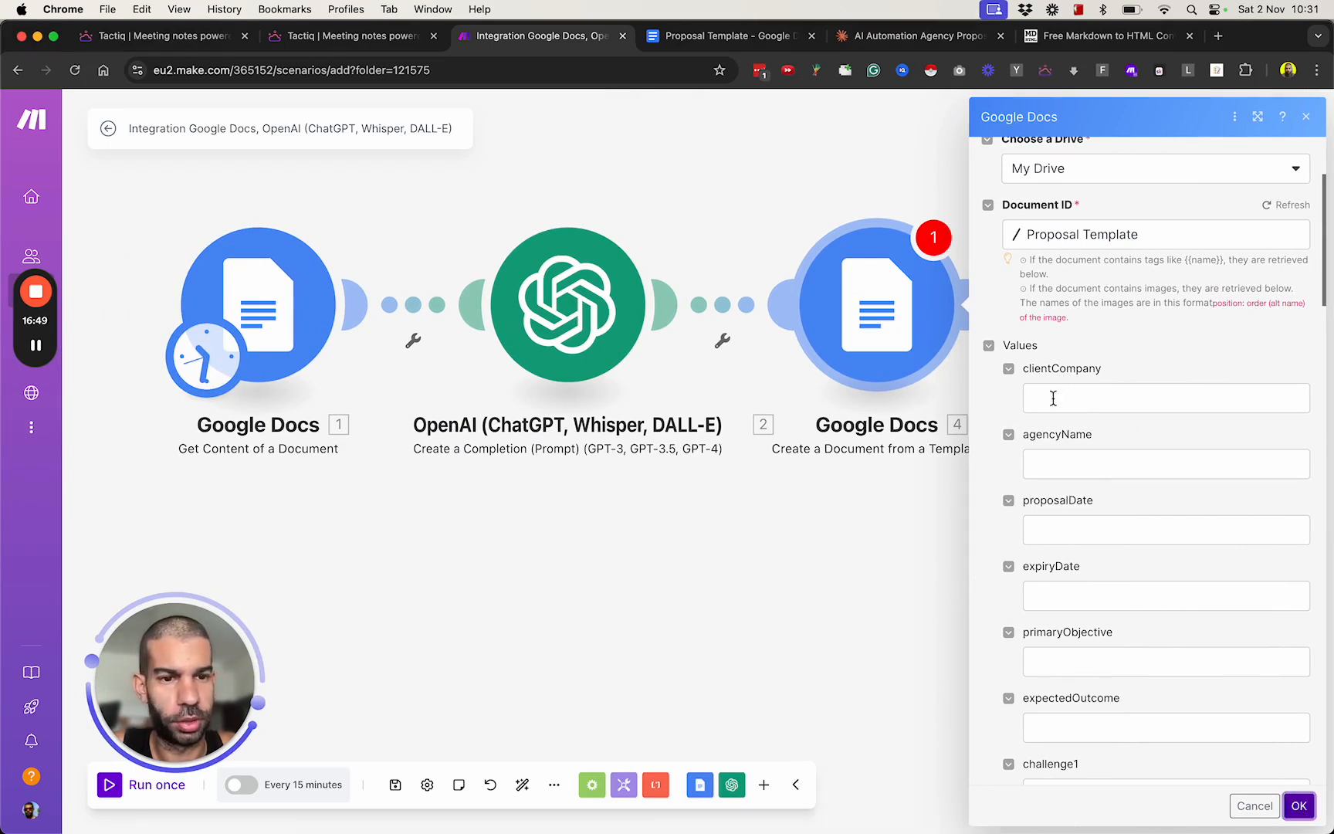
# Unlink the Google Docs template module from the OpenAI module and close its settings.
pyautogui.click(722, 340)
pyautogui.click(750, 341)
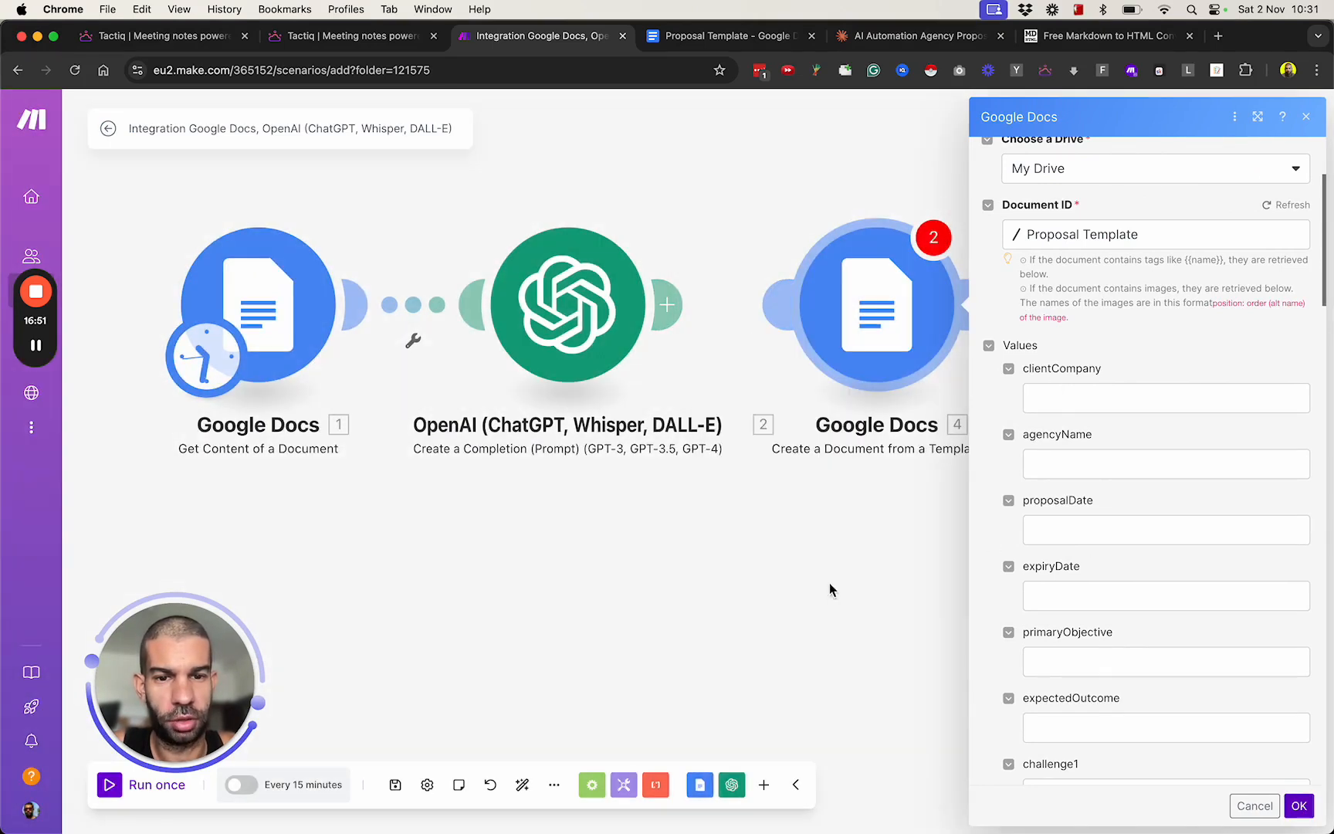
pyautogui.click(1245, 806)
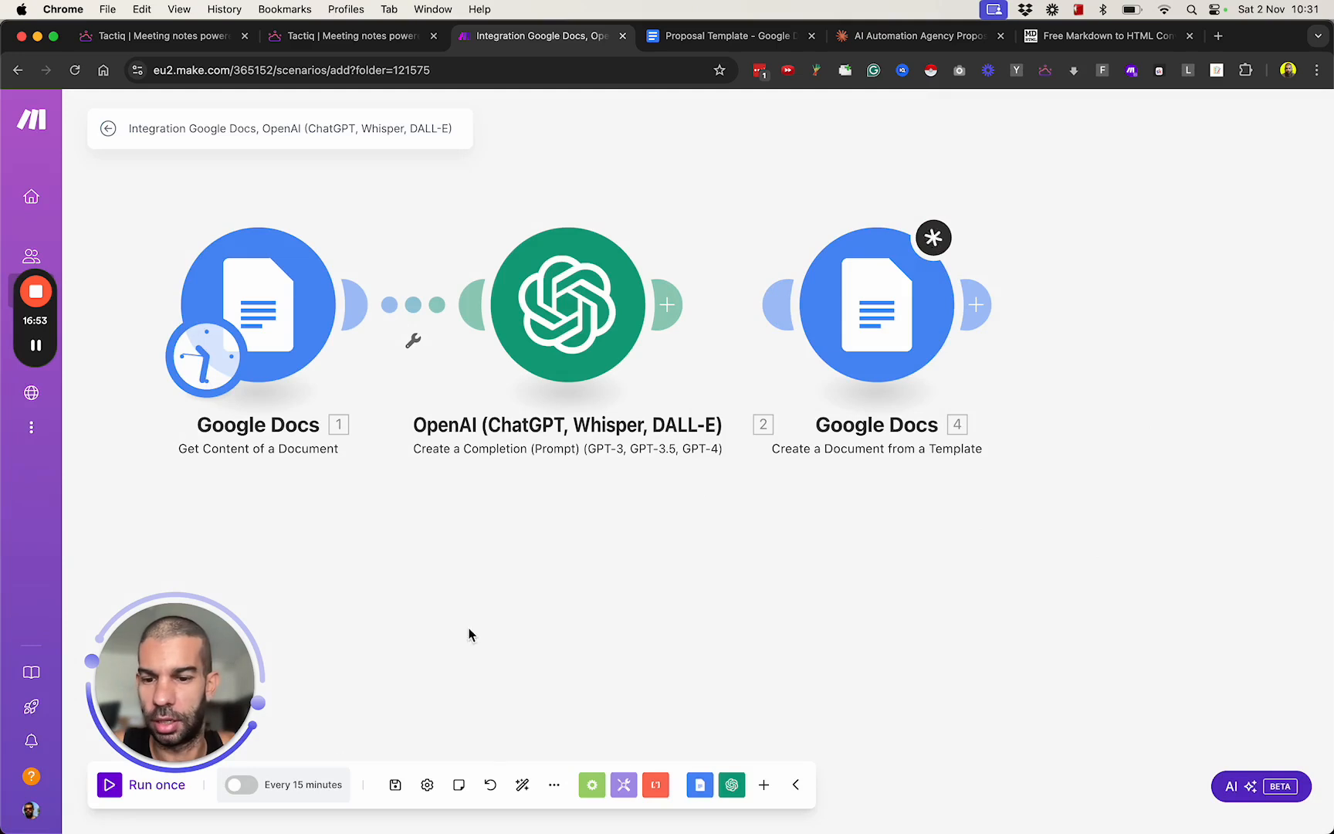
# Save the scenario and run it once with only the transcript and OpenAI modules connected.
pyautogui.press('super+s')
pyautogui.moveTo(202, 676); pyautogui.dragTo(190, 591)
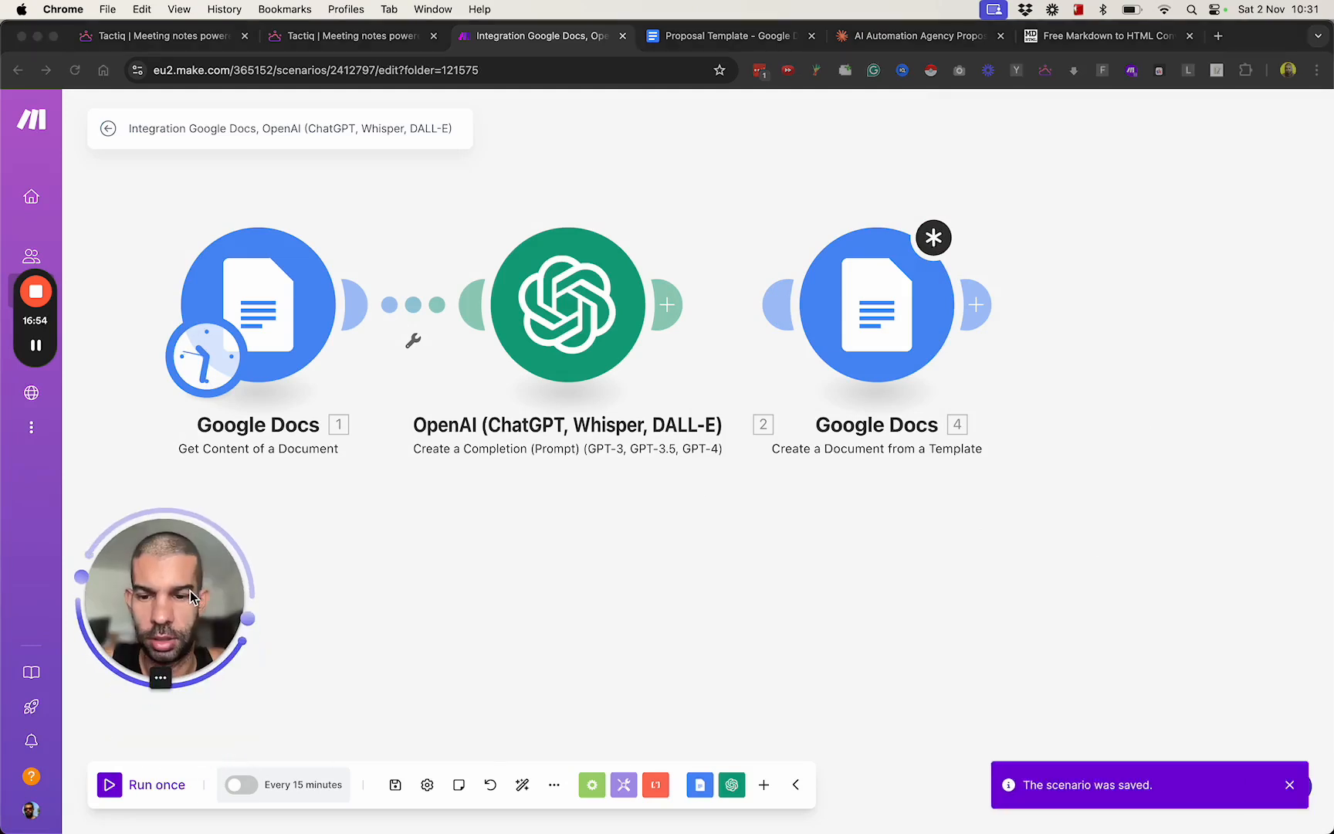
pyautogui.click(120, 789)
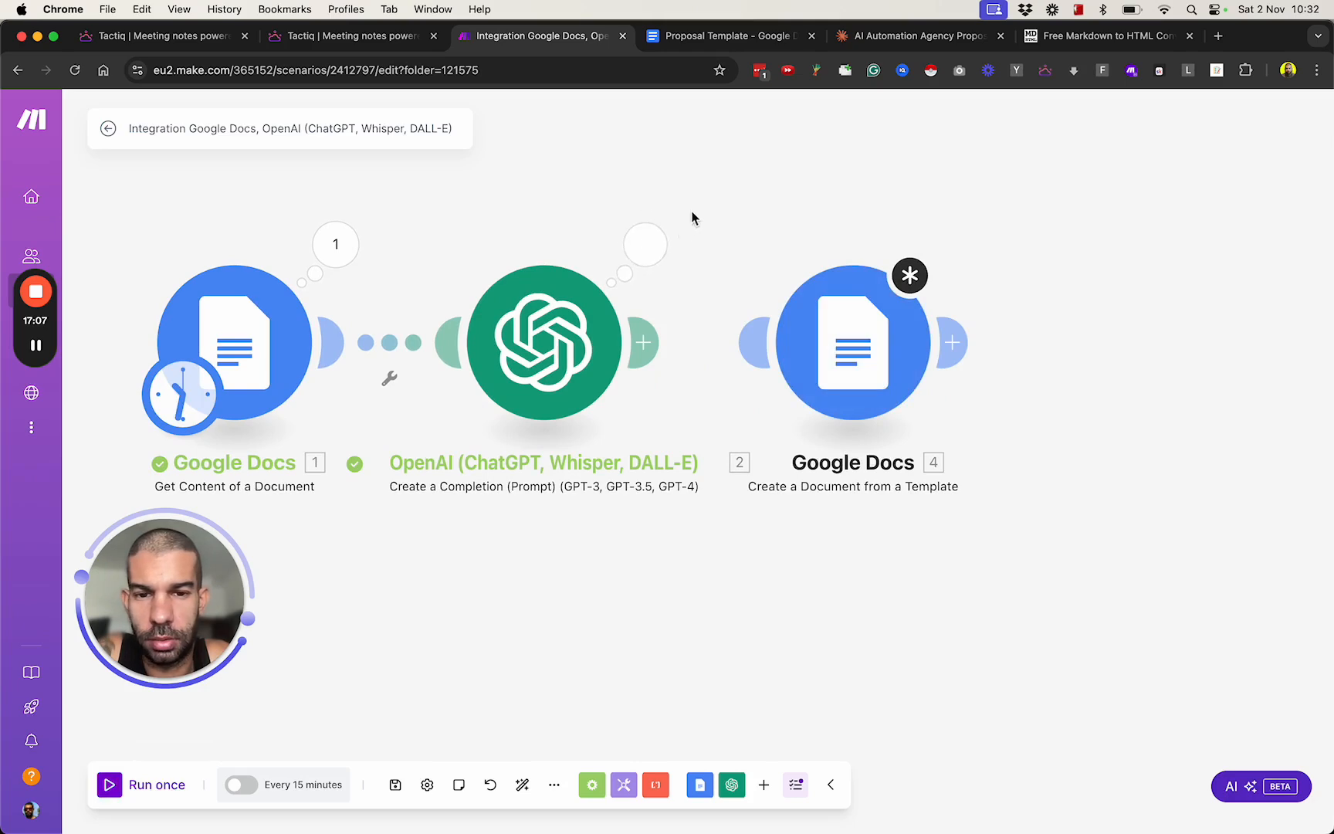
# Open the OpenAI module's run output and examine the clientCompany, agencyName and expiryDate variables in the Result collection.
pyautogui.click(649, 243)
pyautogui.click(764, 412)
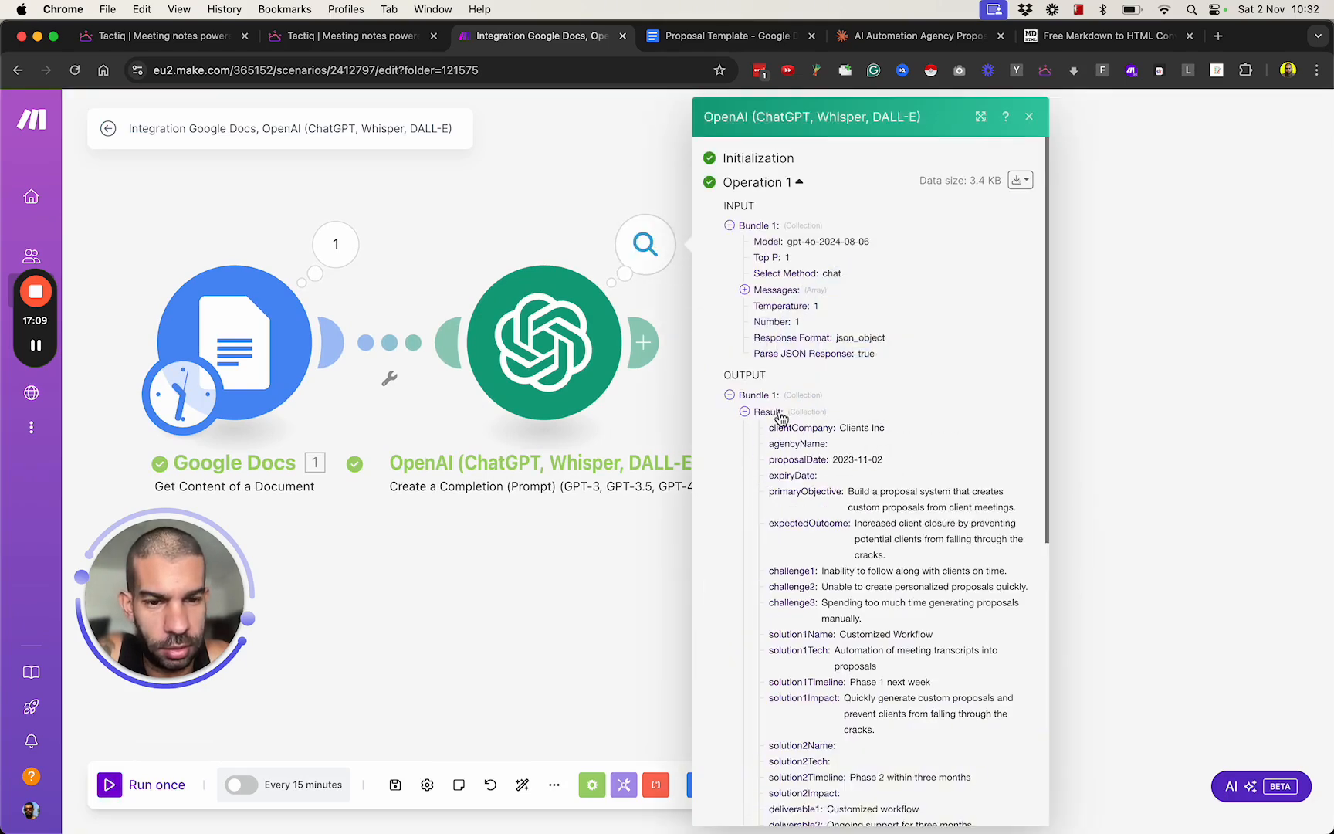
pyautogui.scroll(-2, 832, 361)
pyautogui.moveTo(789, 329); pyautogui.dragTo(886, 329)
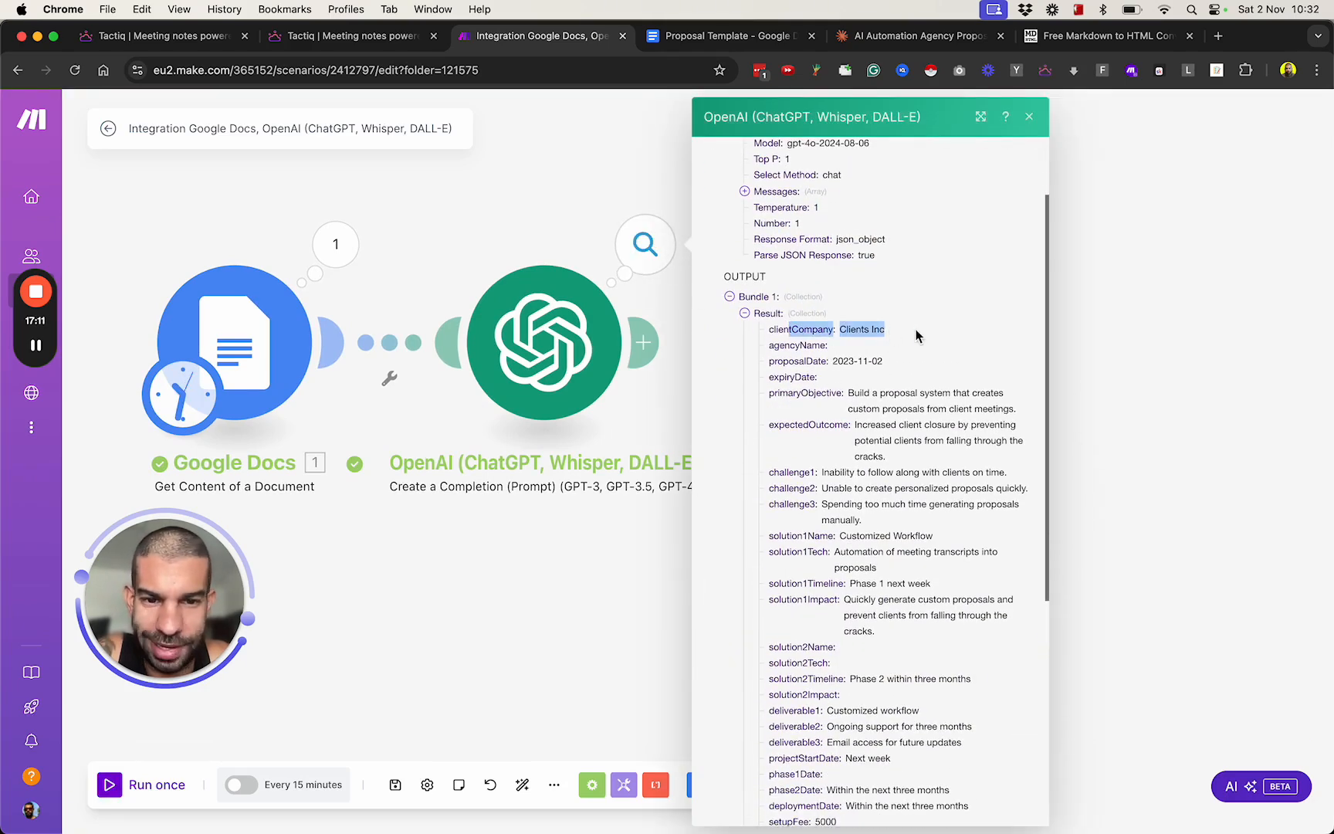
pyautogui.click(916, 334)
pyautogui.moveTo(768, 348); pyautogui.dragTo(840, 348)
pyautogui.click(856, 348)
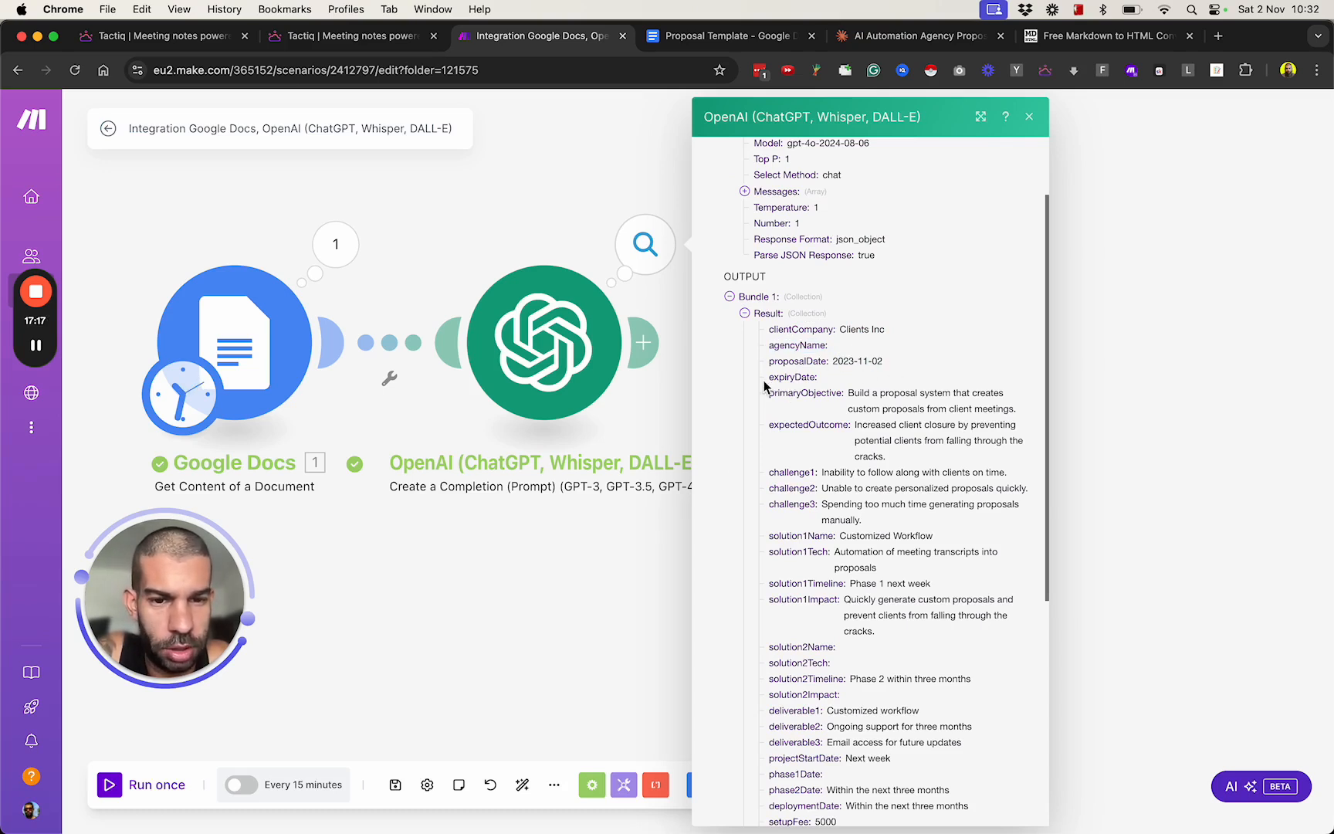
pyautogui.moveTo(766, 379); pyautogui.dragTo(838, 385)
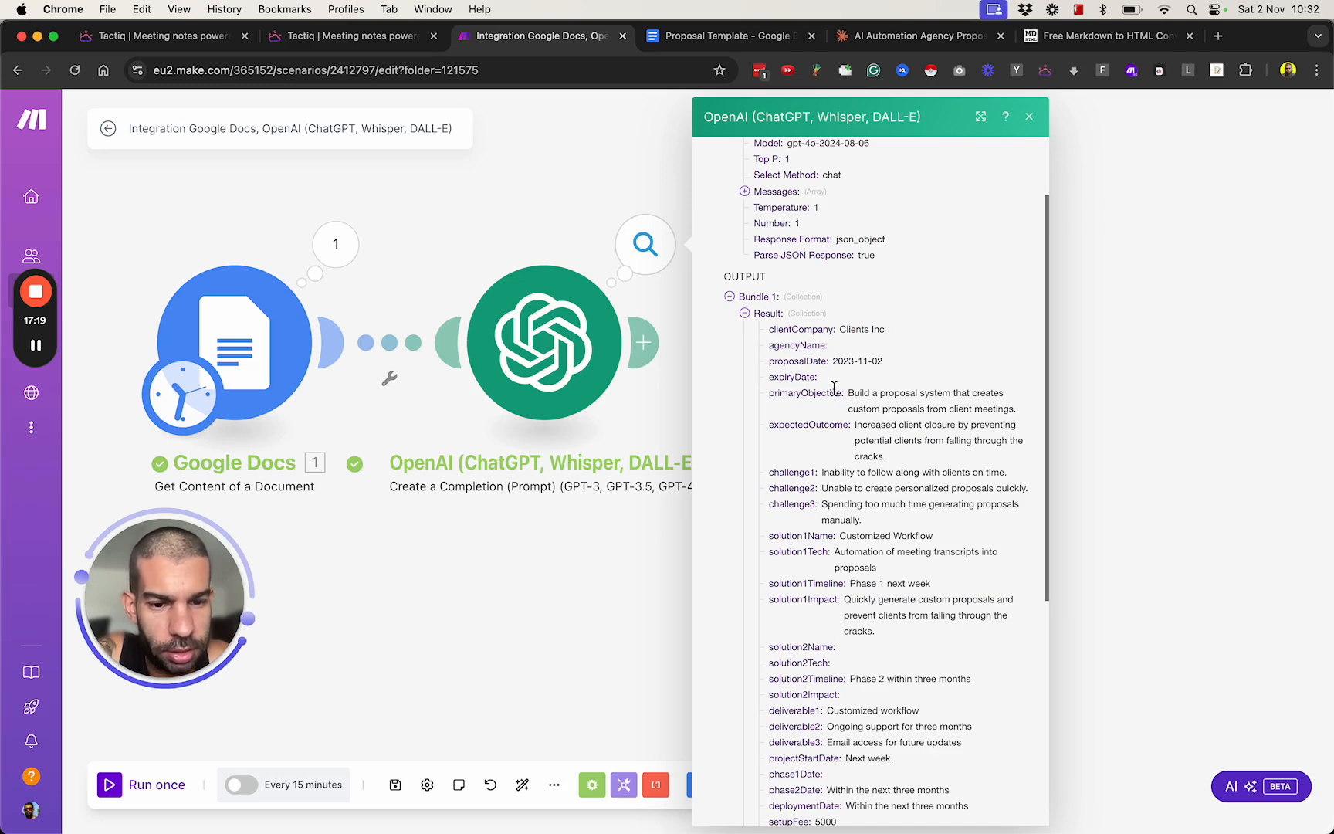
# Examine the remaining Result variables, including the challenges, solutions, fees and paymentTerms, and close the OpenAI output.
pyautogui.scroll(-3, 873, 610)
pyautogui.scroll(2, 857, 525)
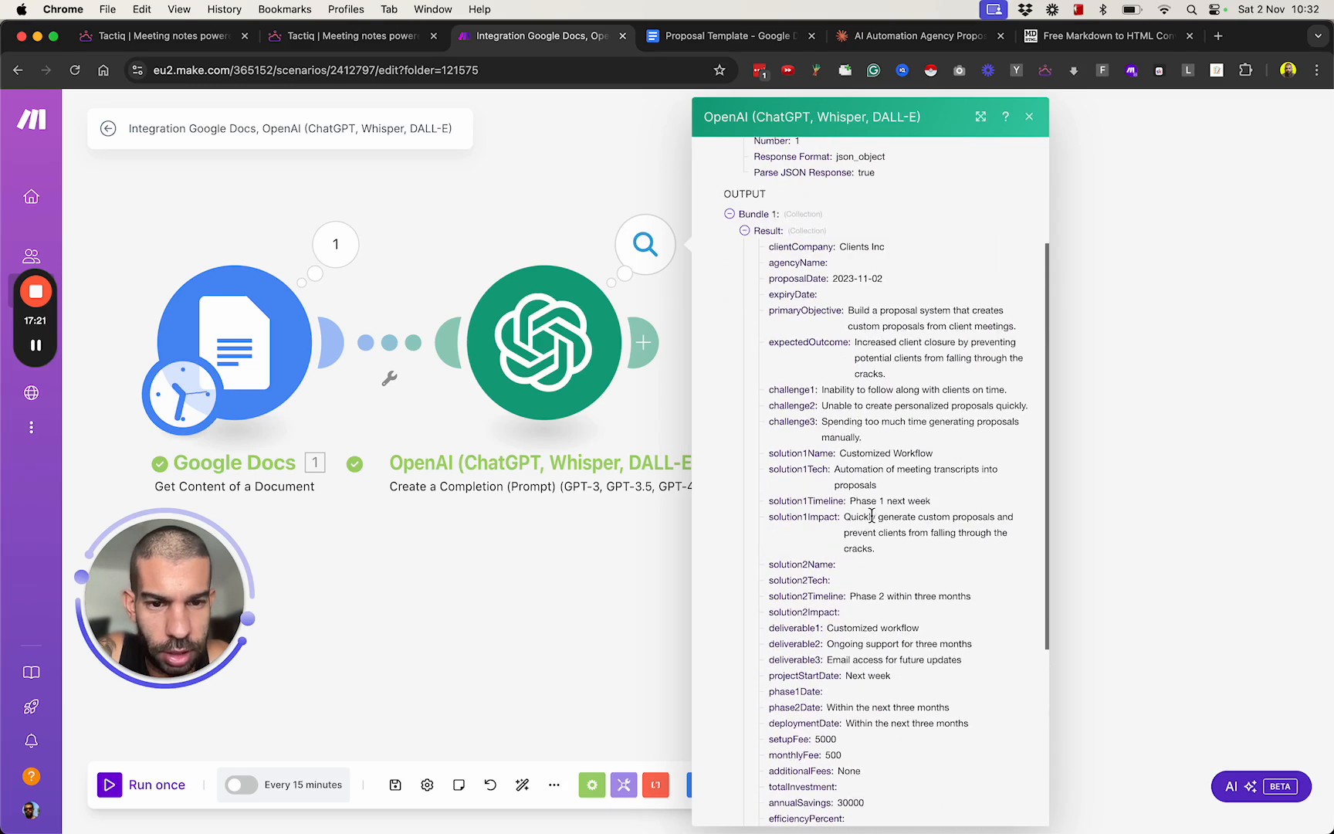
pyautogui.moveTo(882, 349); pyautogui.dragTo(941, 467)
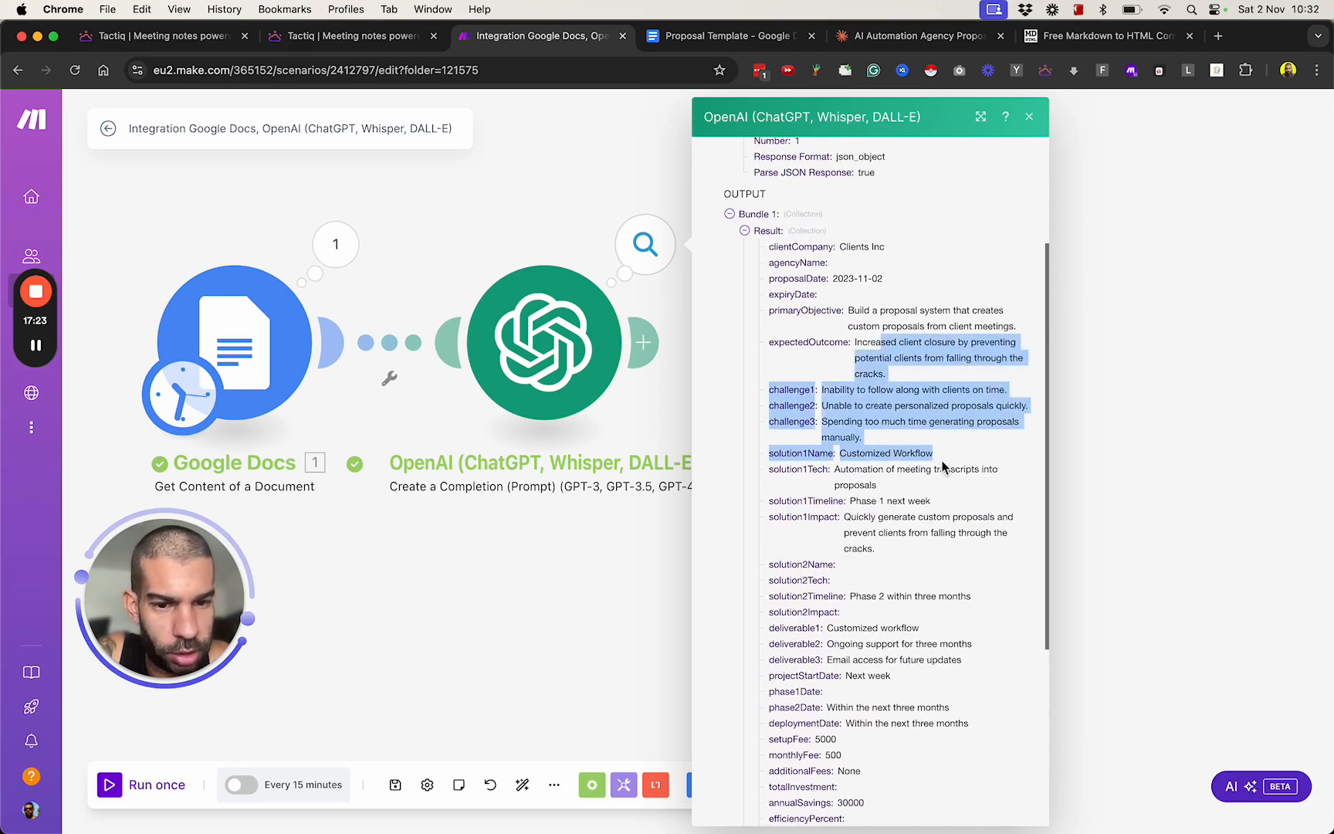
pyautogui.scroll(-4, 885, 595)
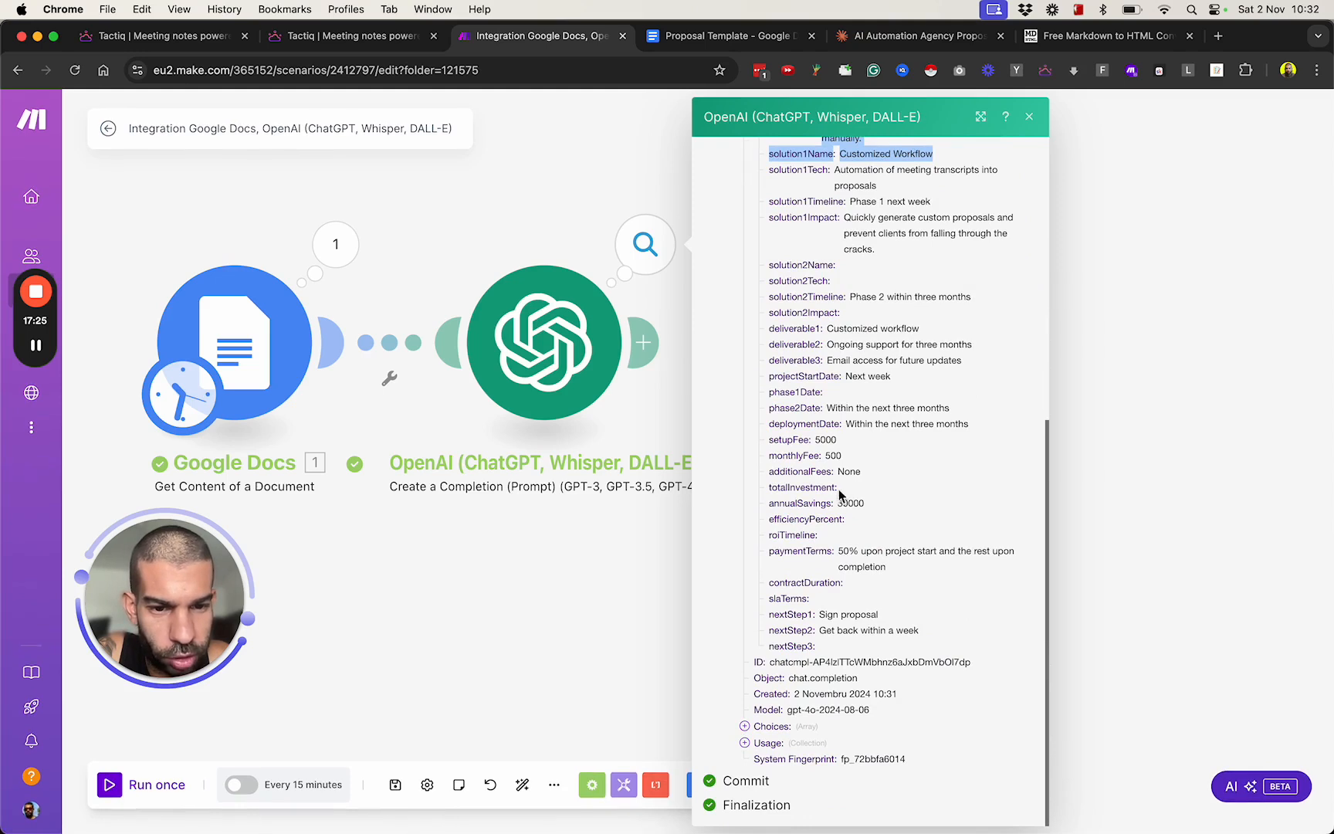
pyautogui.click(832, 503)
pyautogui.moveTo(828, 548); pyautogui.dragTo(906, 575)
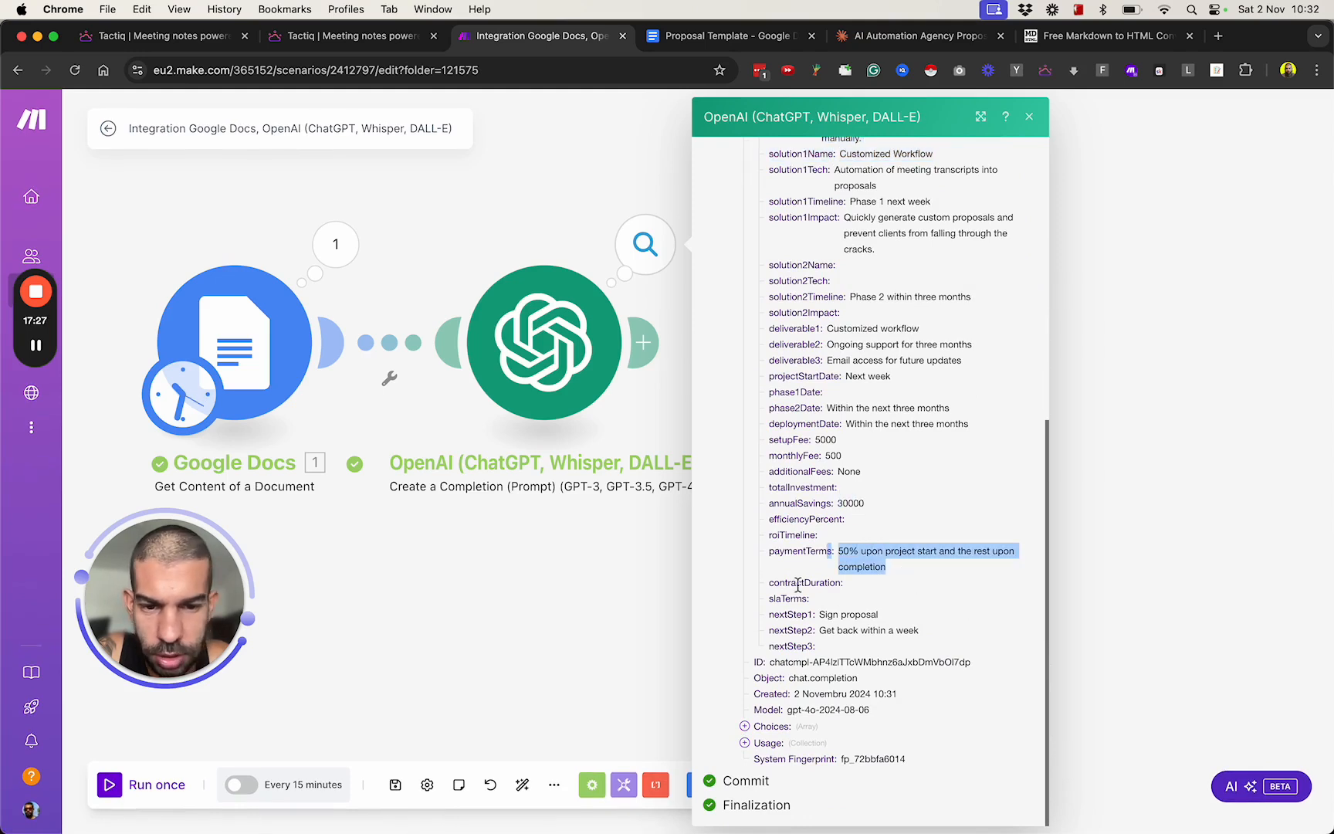
pyautogui.scroll(1, 863, 629)
pyautogui.click(641, 617)
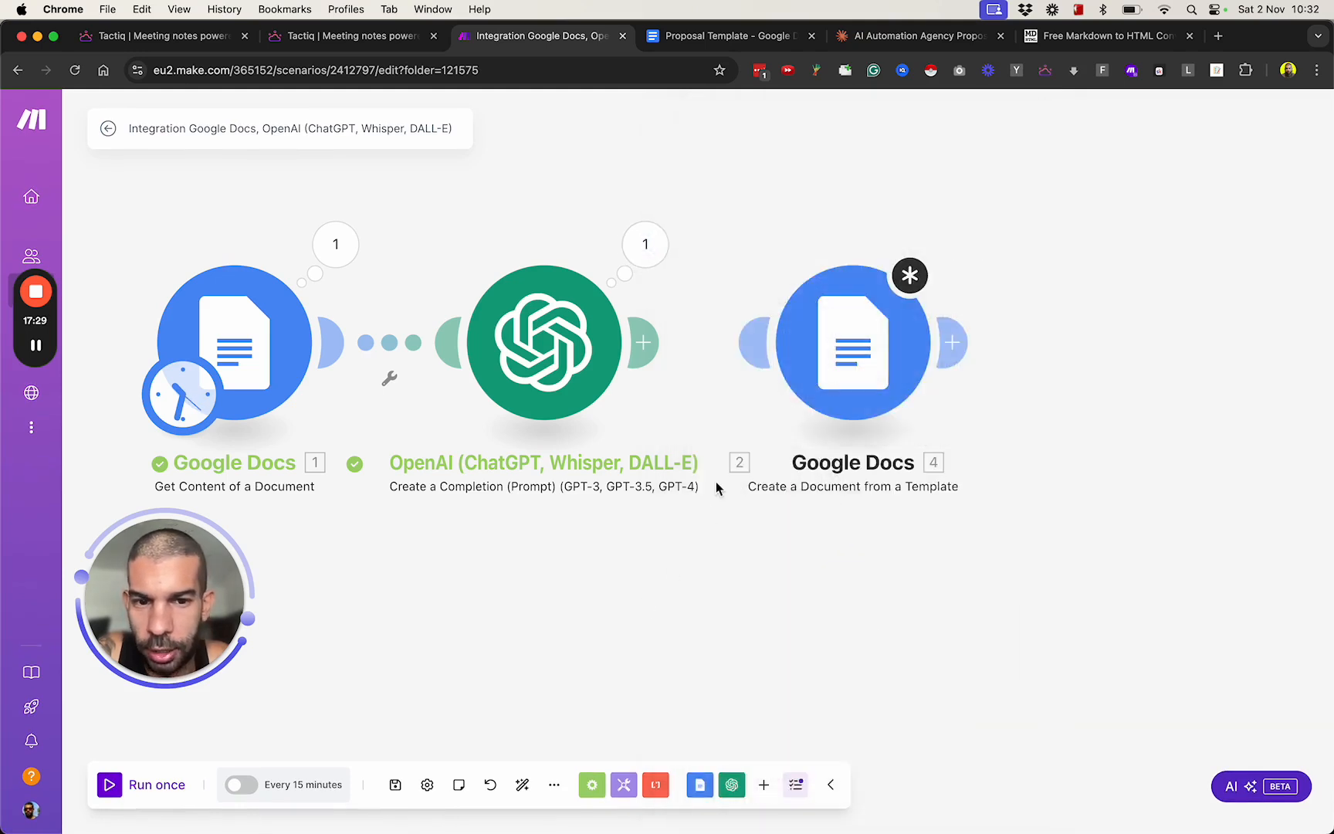
# Reconnect the OpenAI module to the Google Docs template module and open the template module's Values fields.
pyautogui.moveTo(654, 357); pyautogui.dragTo(875, 368)
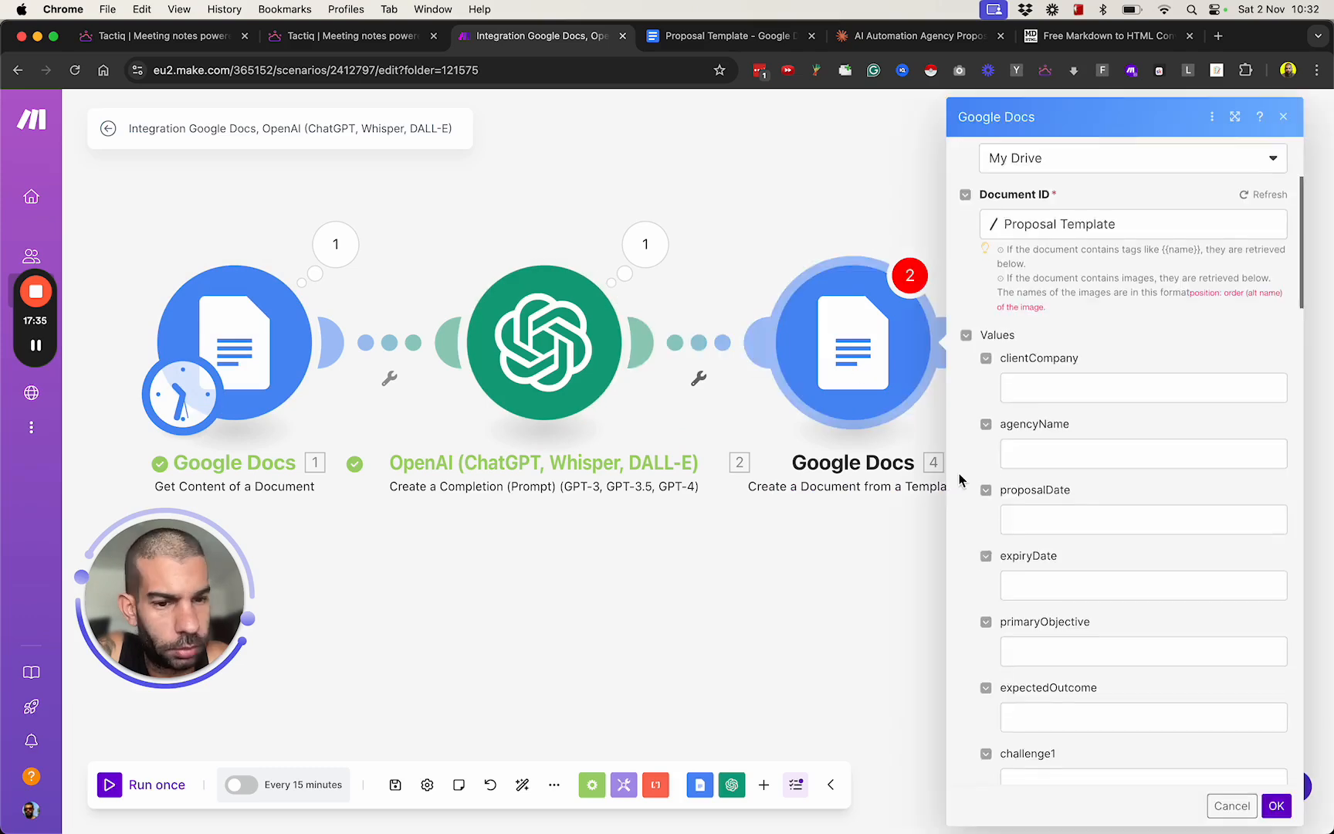
pyautogui.scroll(-2, 961, 480)
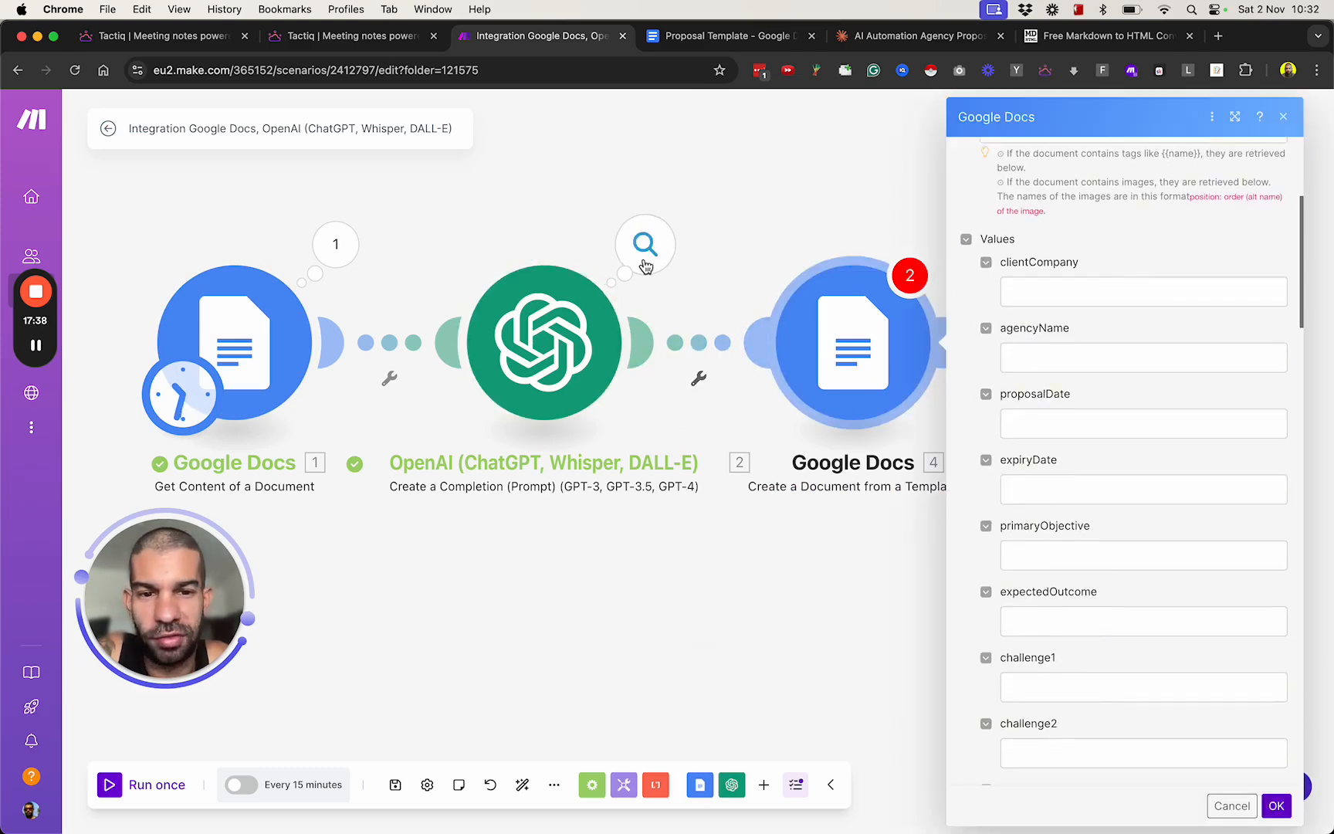
# Recheck the OpenAI run output's Result variables that correspond to the template's Values fields.
pyautogui.click(644, 260)
pyautogui.click(745, 412)
pyautogui.scroll(-1, 806, 457)
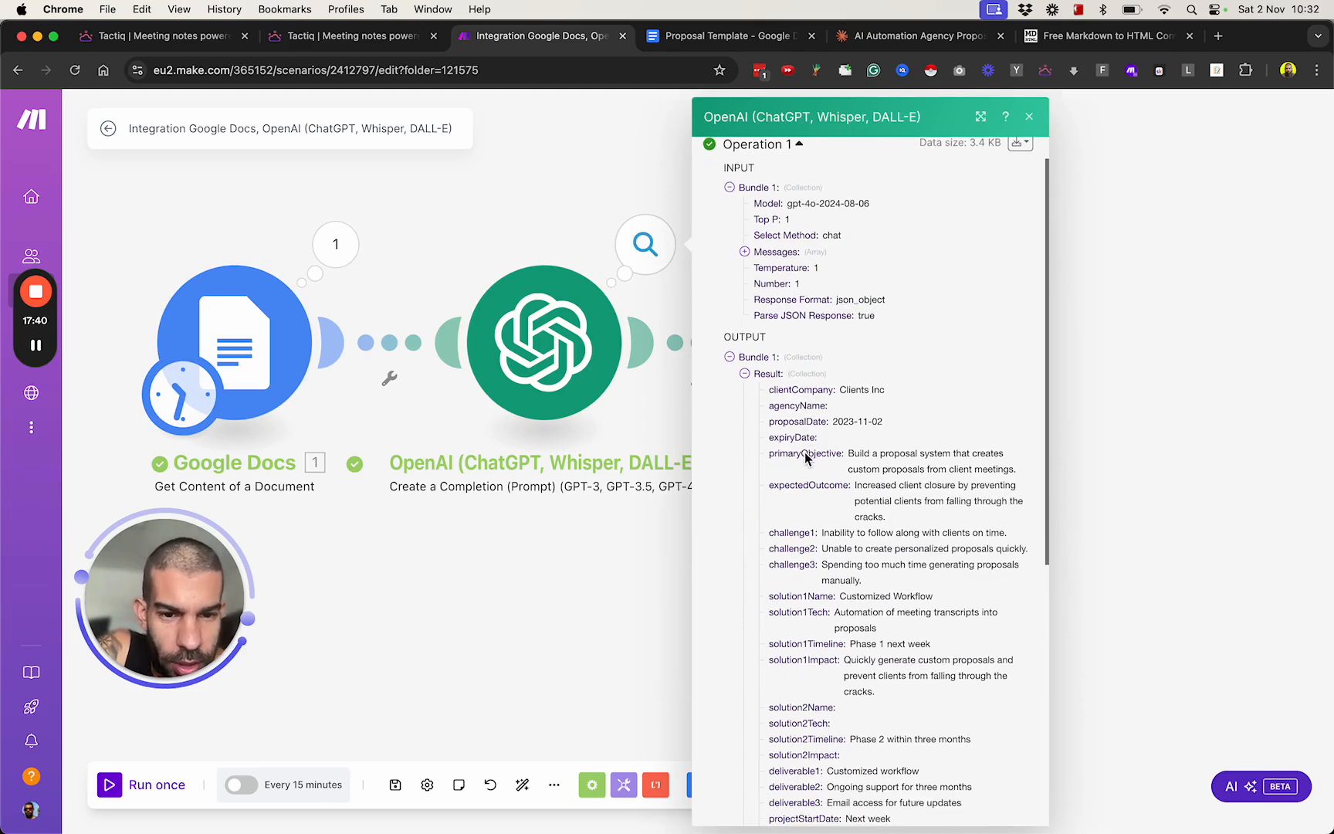
pyautogui.doubleClick(780, 437)
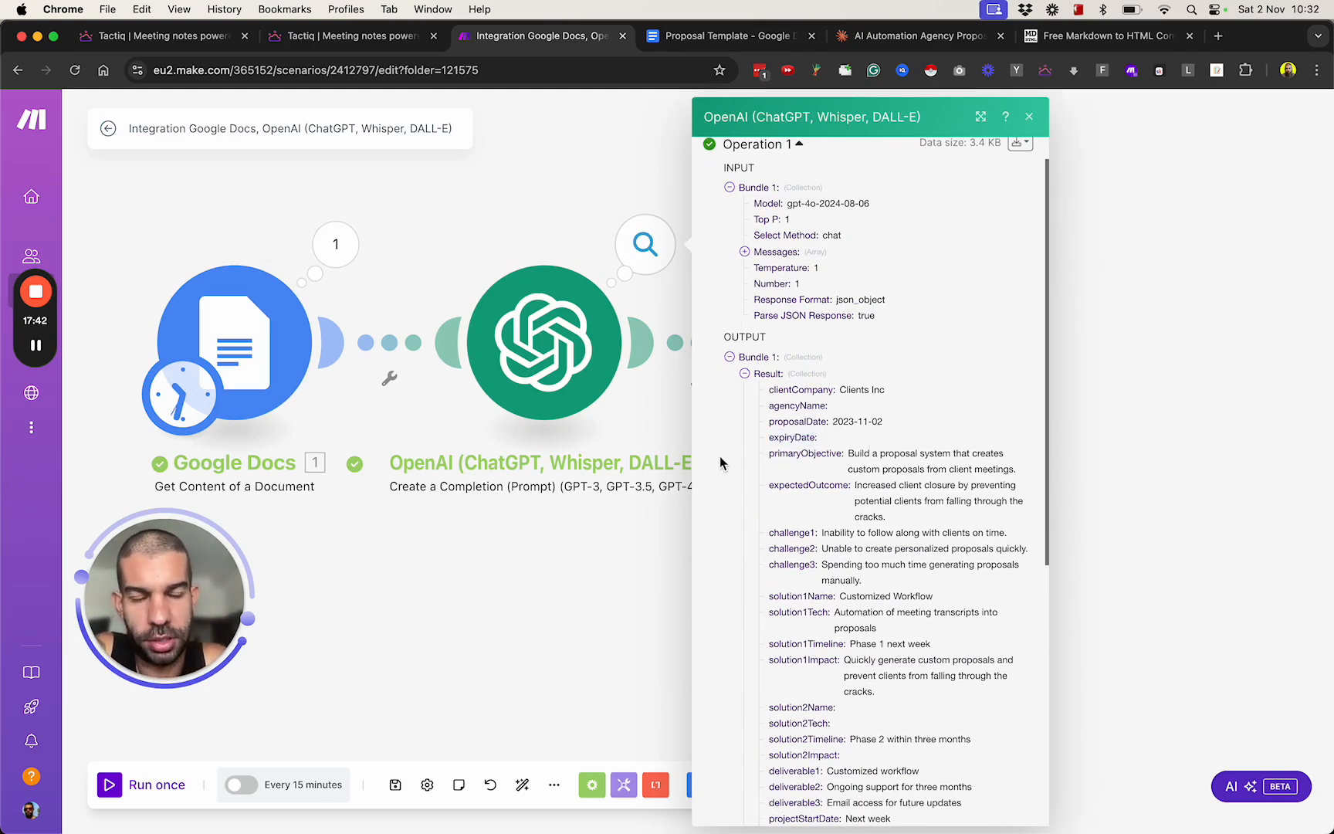
pyautogui.click(574, 597)
# Review the mappable items offered for the template module's clientCompany value and close its settings.
pyautogui.click(803, 366)
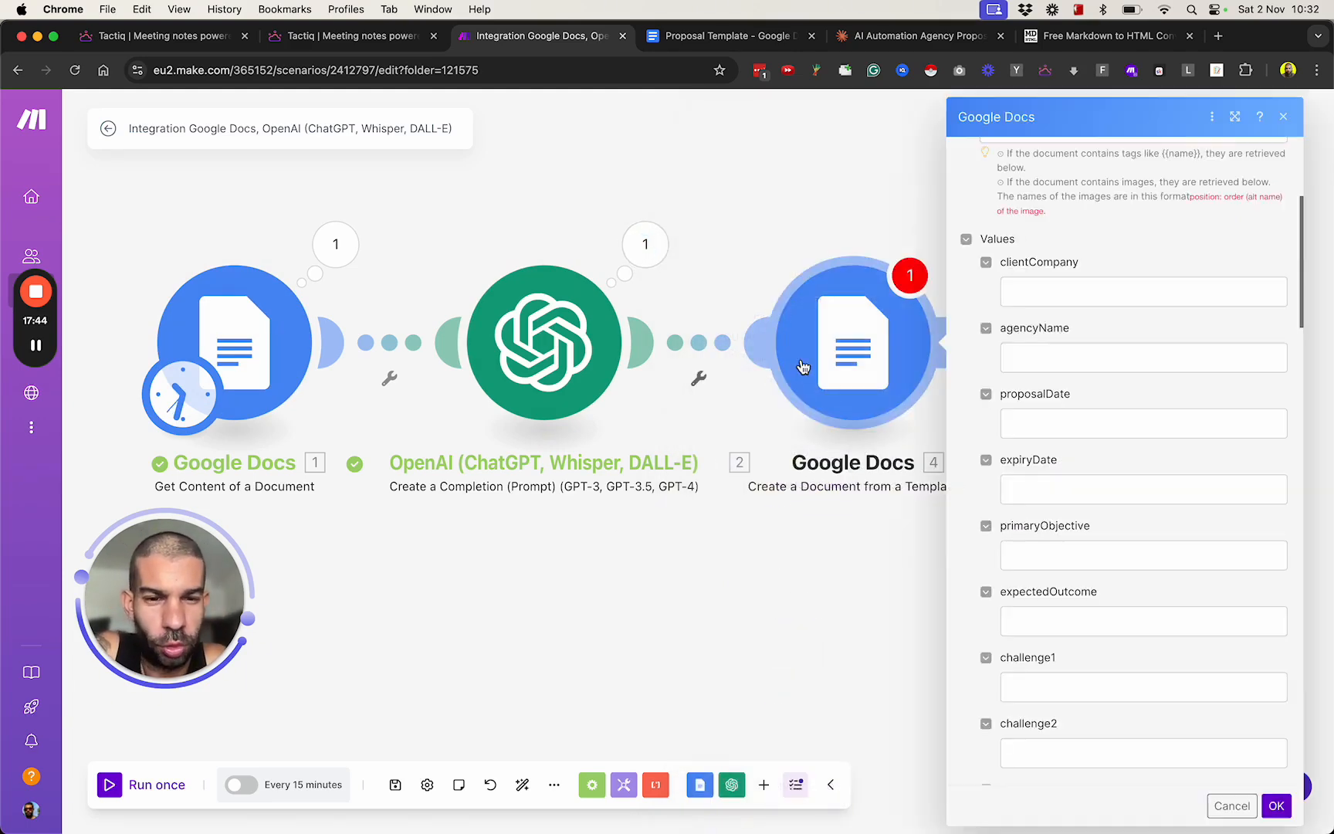
pyautogui.scroll(4, 979, 448)
pyautogui.scroll(-4, 1003, 401)
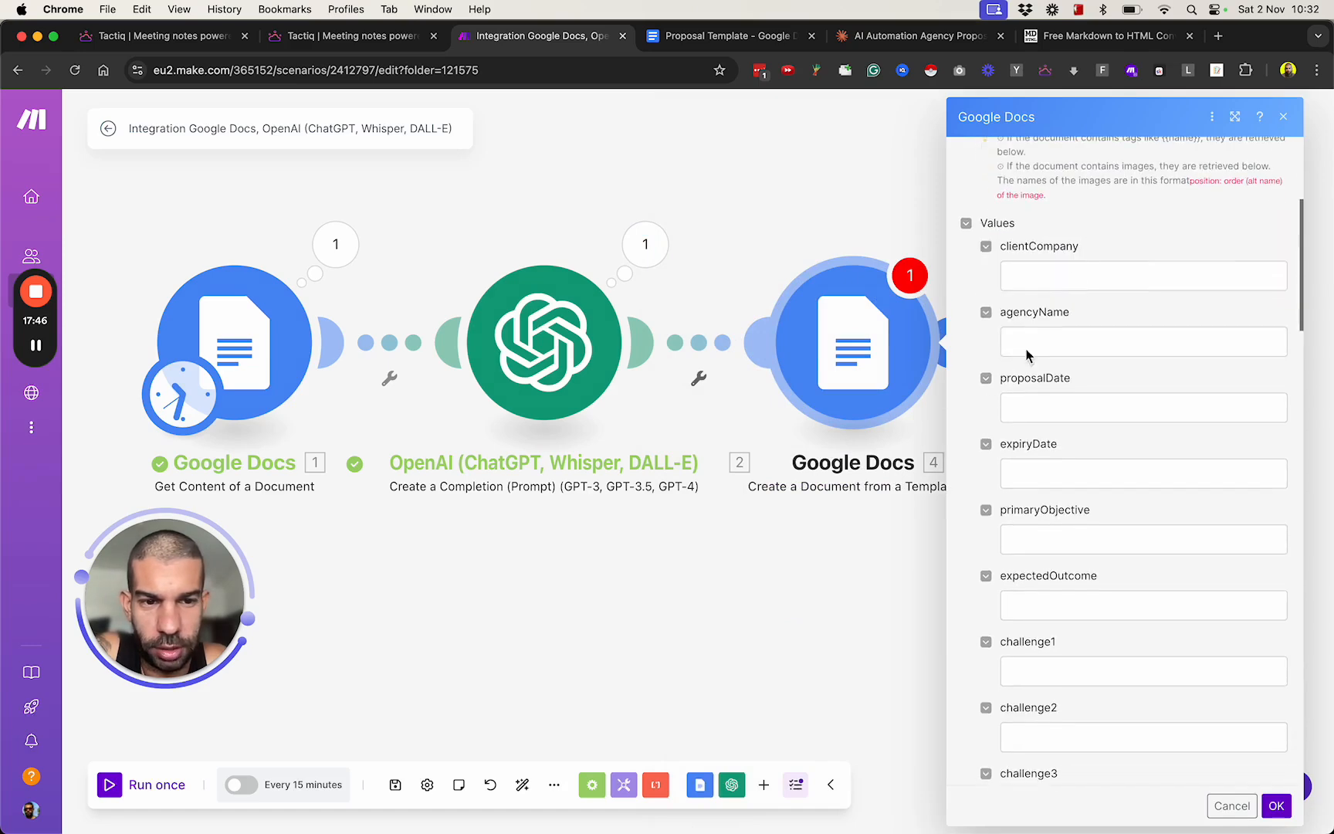
pyautogui.click(1058, 269)
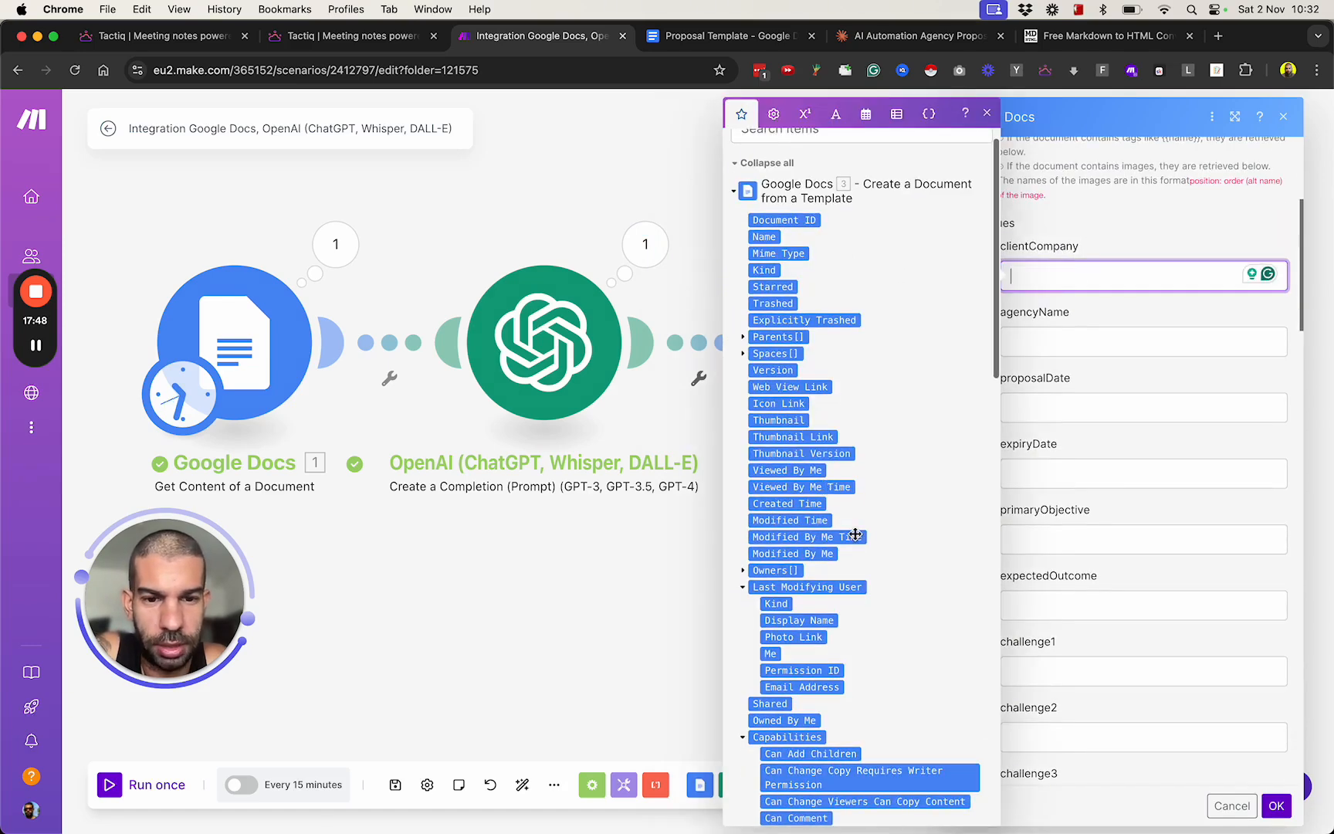
pyautogui.click(647, 611)
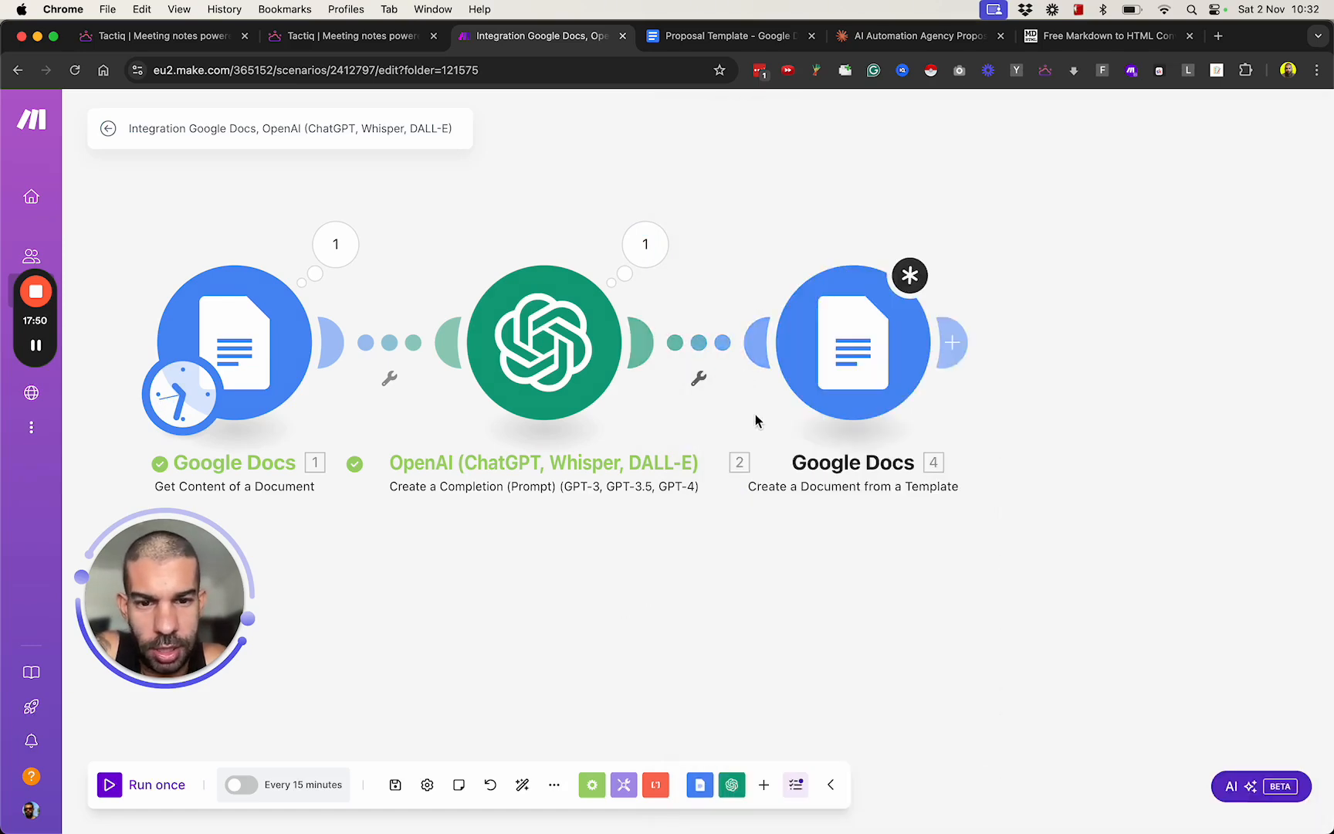
# Unlink the OpenAI module from the Google Docs template module and connect the two modules again.
pyautogui.click(714, 345)
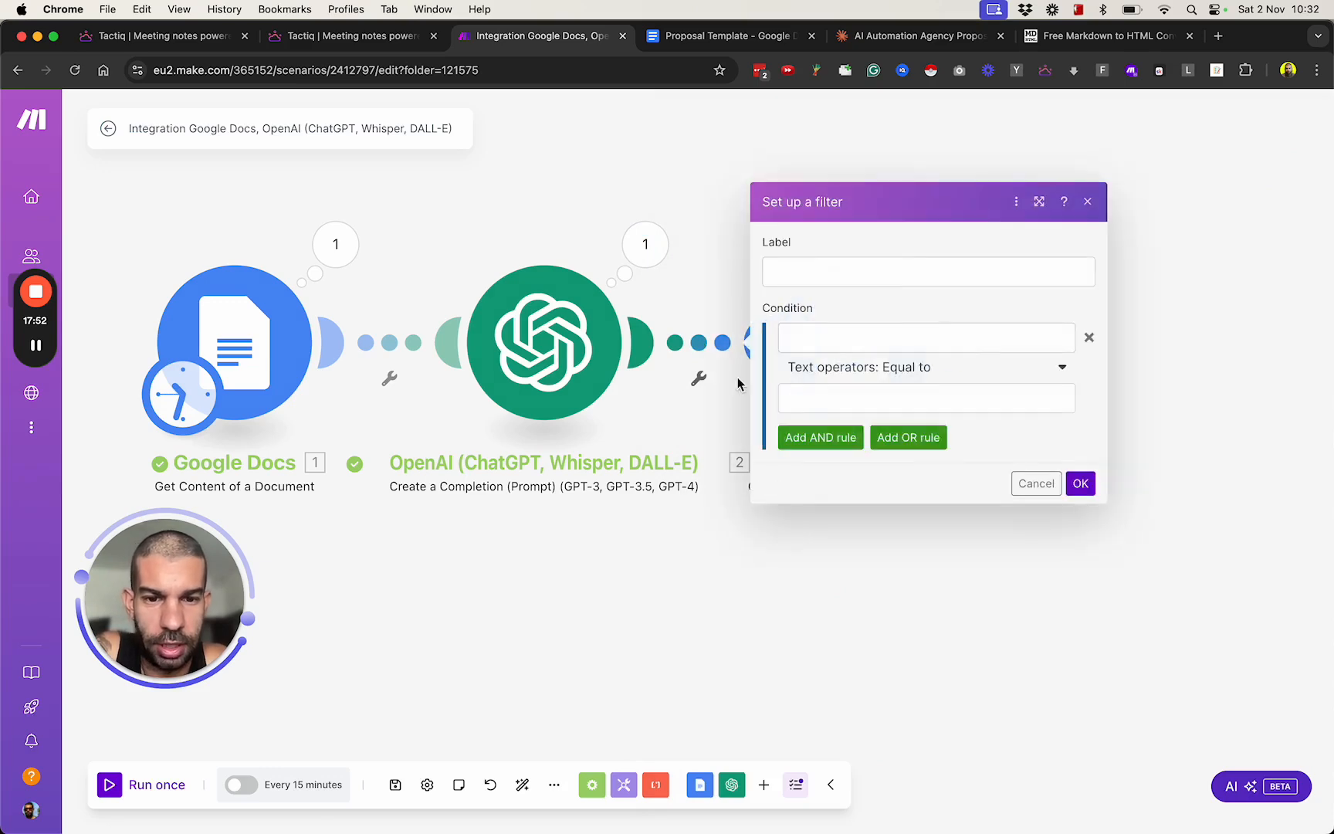
pyautogui.click(662, 547)
pyautogui.rightClick(704, 352)
pyautogui.click(707, 386)
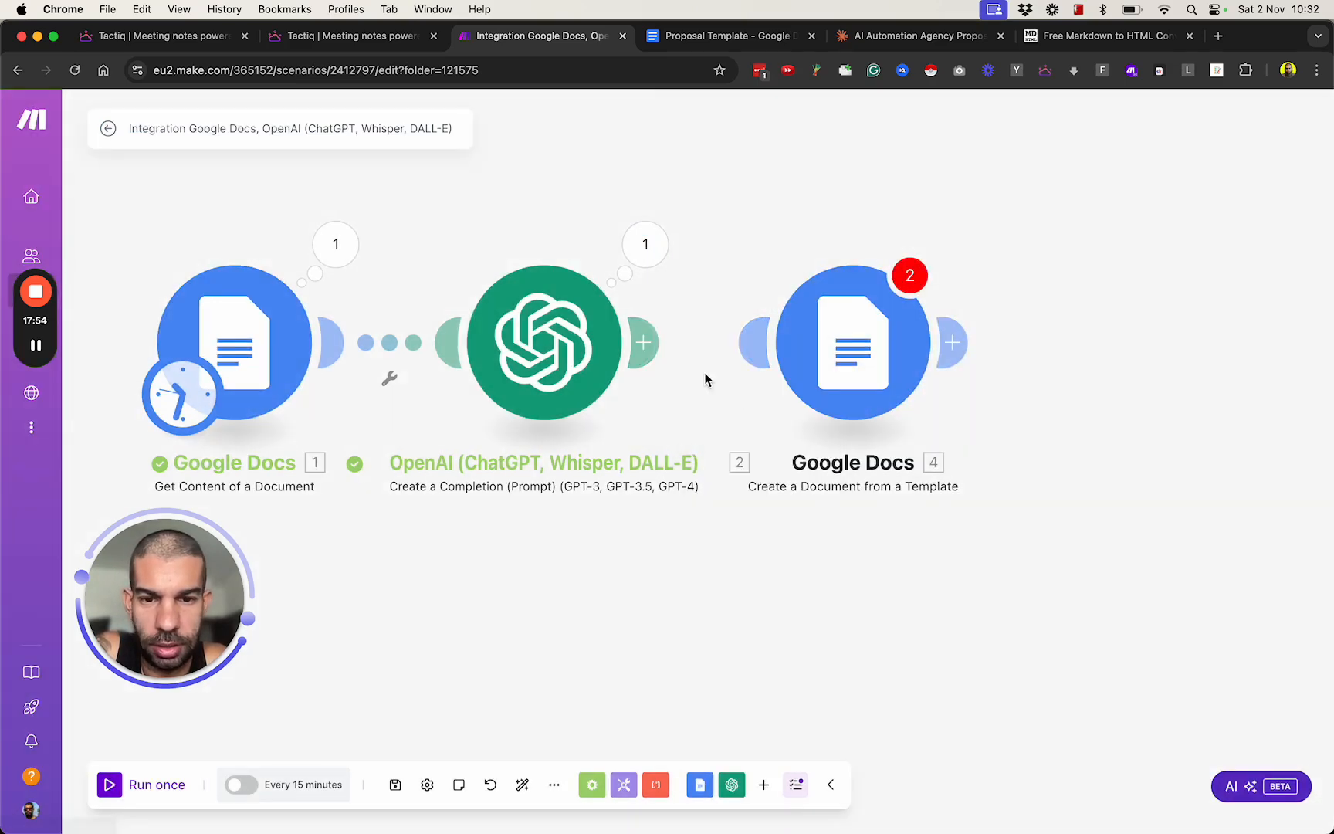
pyautogui.moveTo(644, 344); pyautogui.dragTo(864, 359)
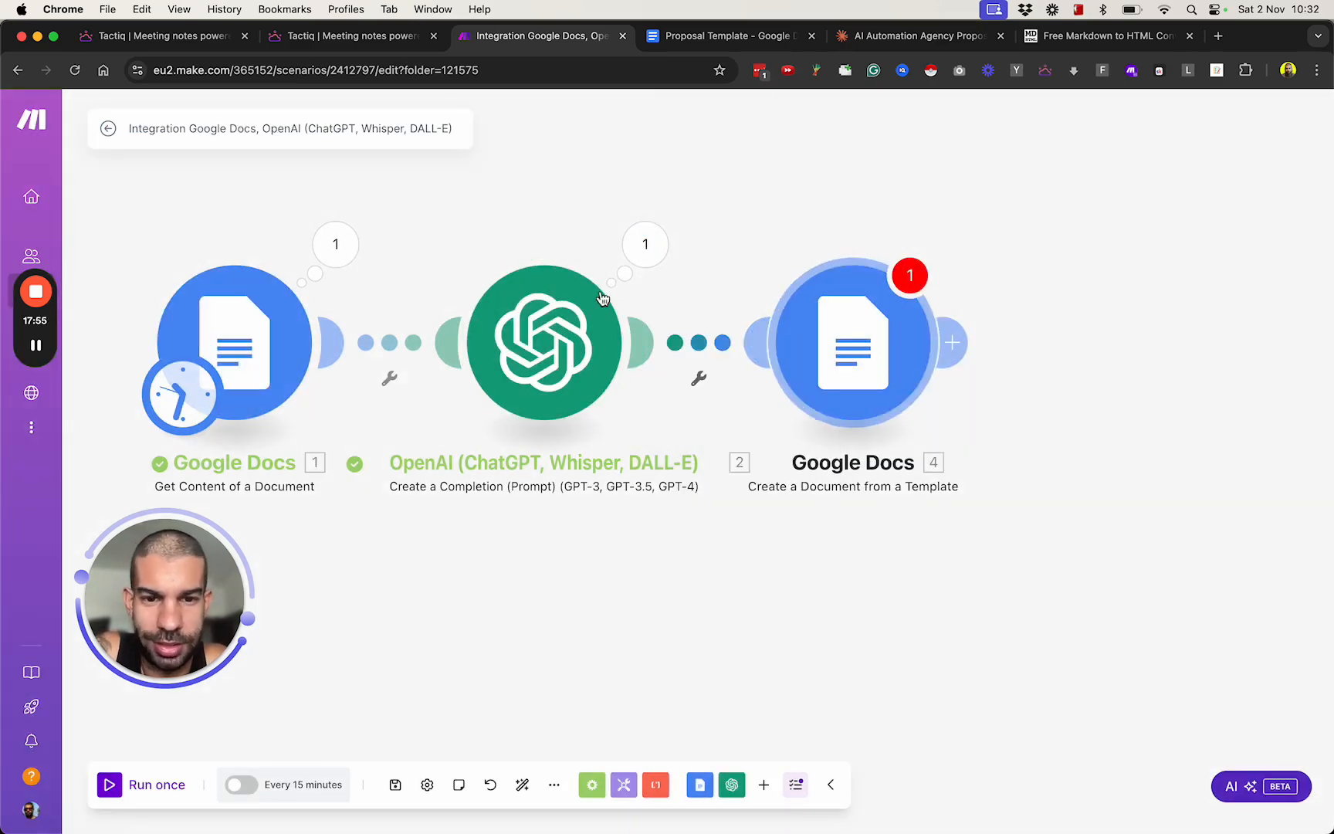
# Check which OpenAI output items can be mapped to the template module's clientCompany value and close its settings.
pyautogui.click(840, 357)
pyautogui.scroll(-3, 1132, 546)
pyautogui.click(1063, 380)
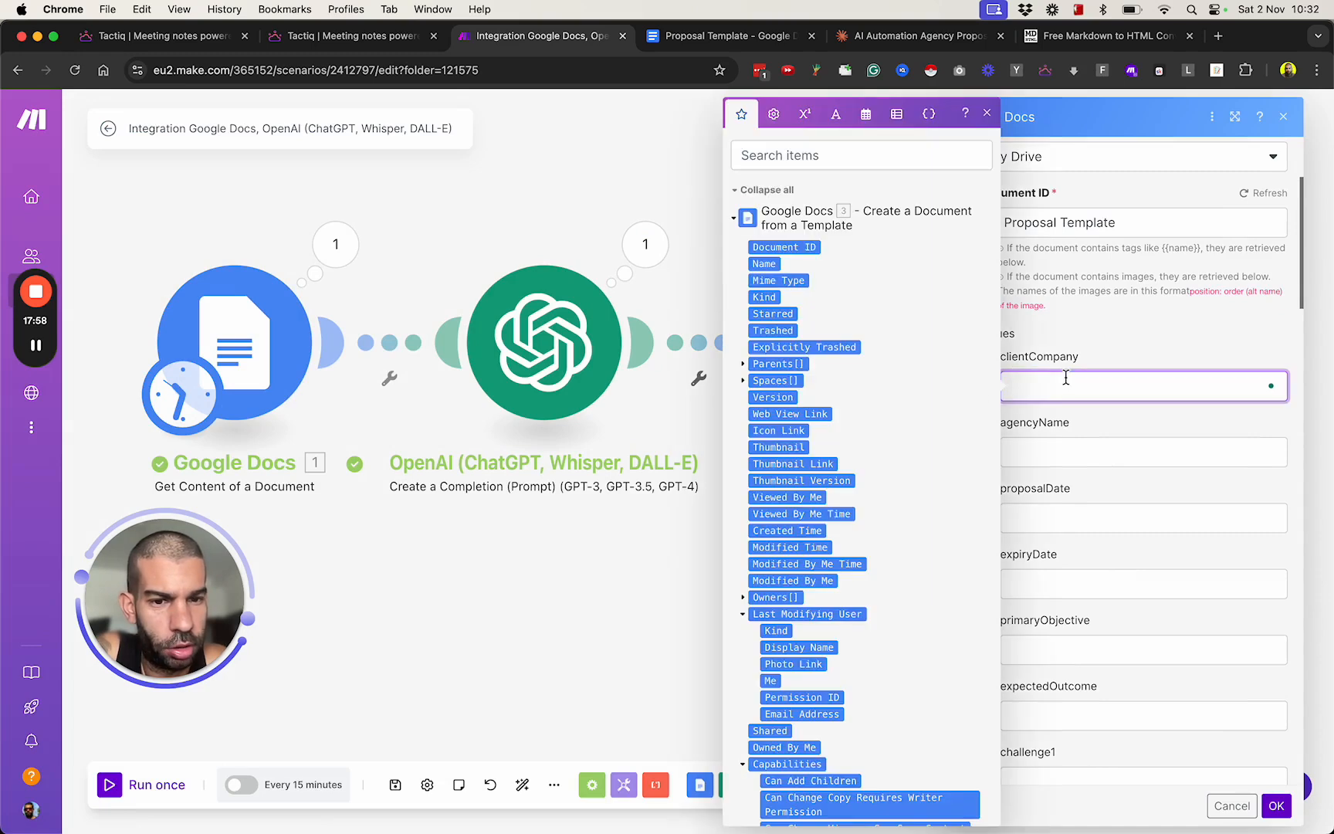
pyautogui.scroll(-10, 909, 395)
pyautogui.scroll(-8, 909, 395)
pyautogui.scroll(3, 908, 393)
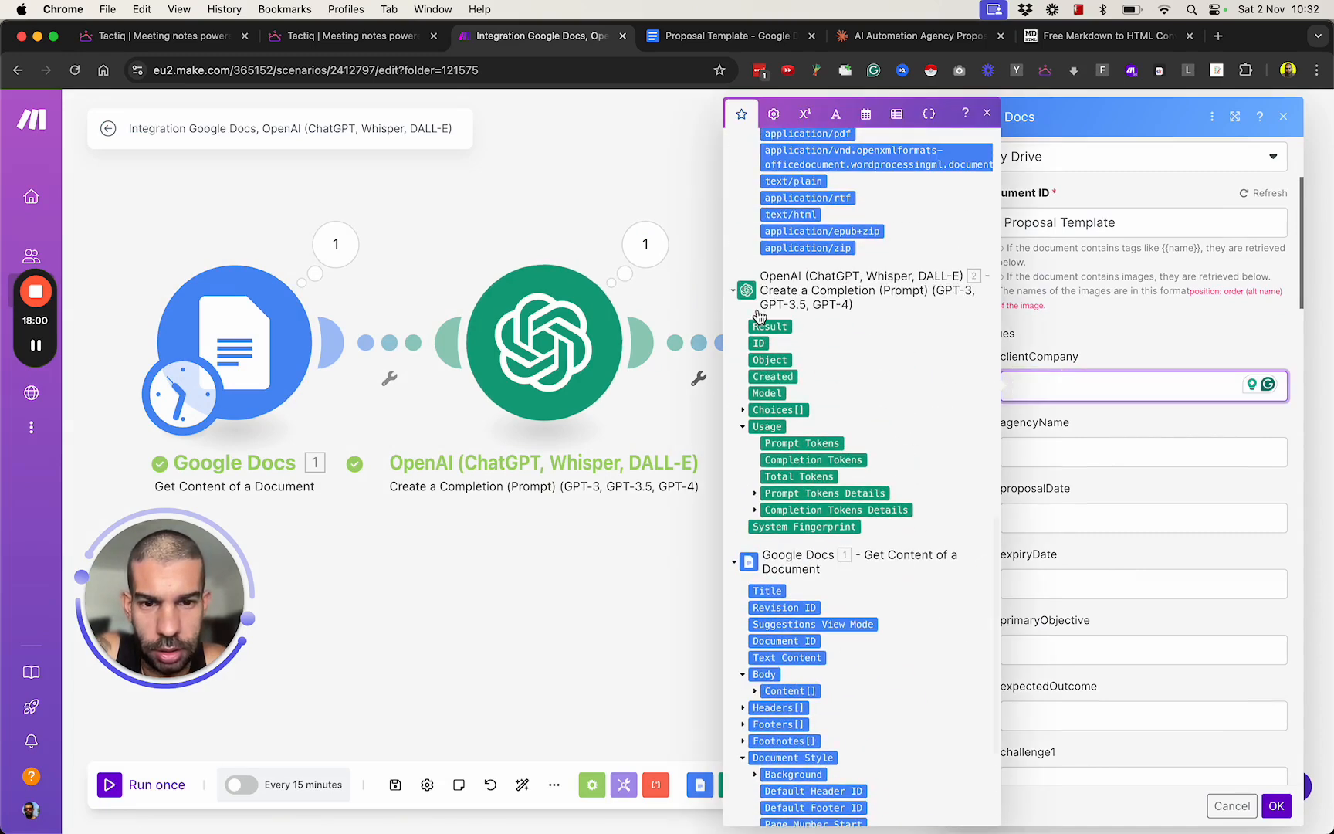
pyautogui.click(548, 673)
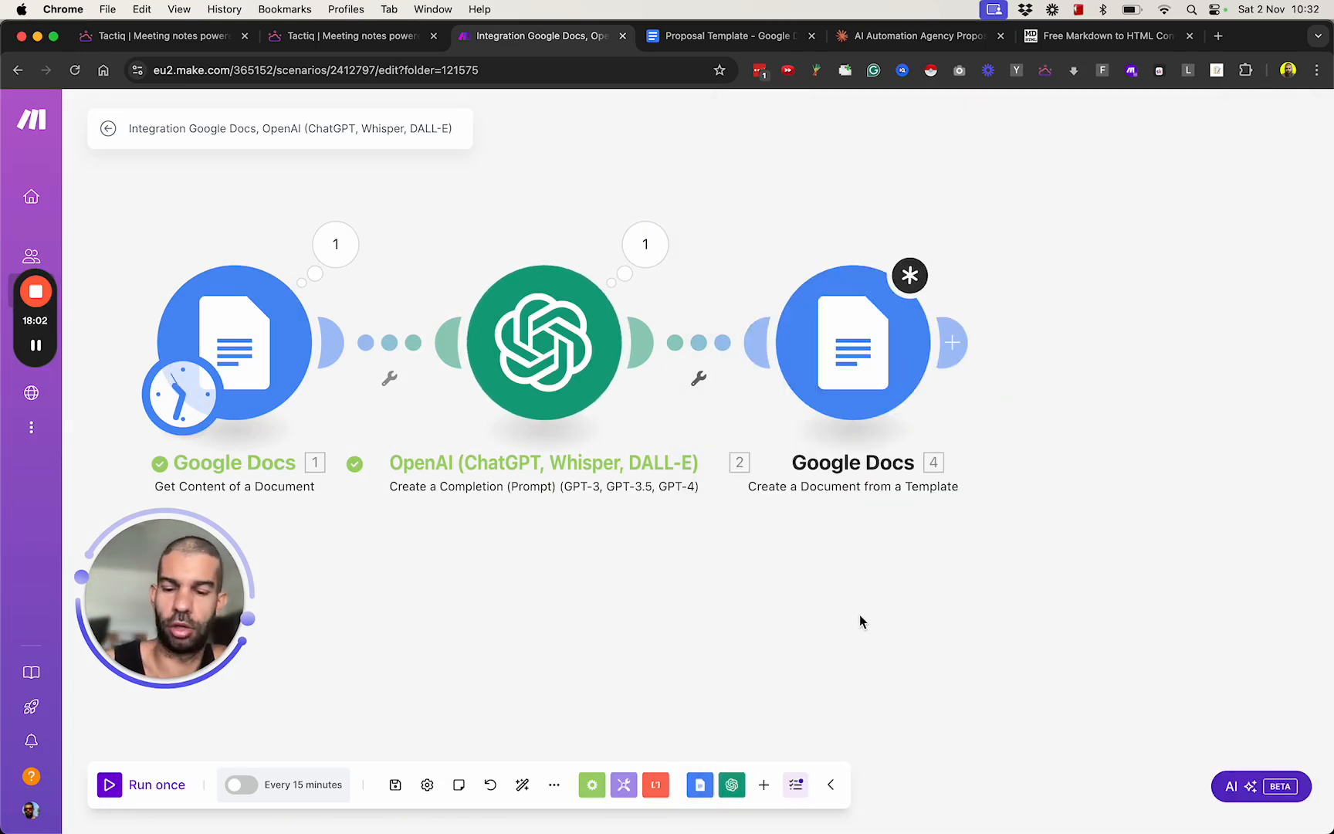
# Save the scenario and reload its page.
pyautogui.press('super+s')
pyautogui.press('super+r')
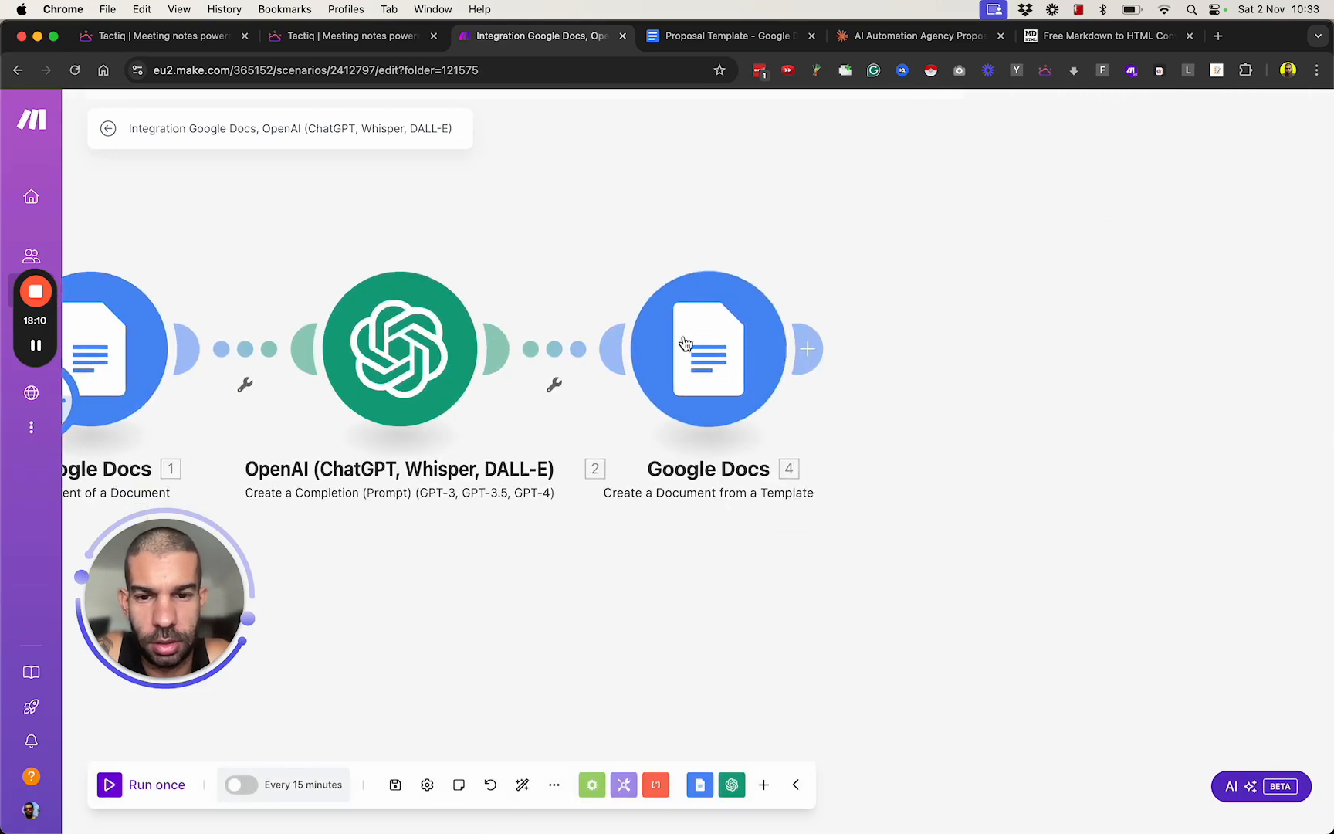
# Choose Proposal Template as the Document ID in the Google Docs template module.
pyautogui.click(686, 340)
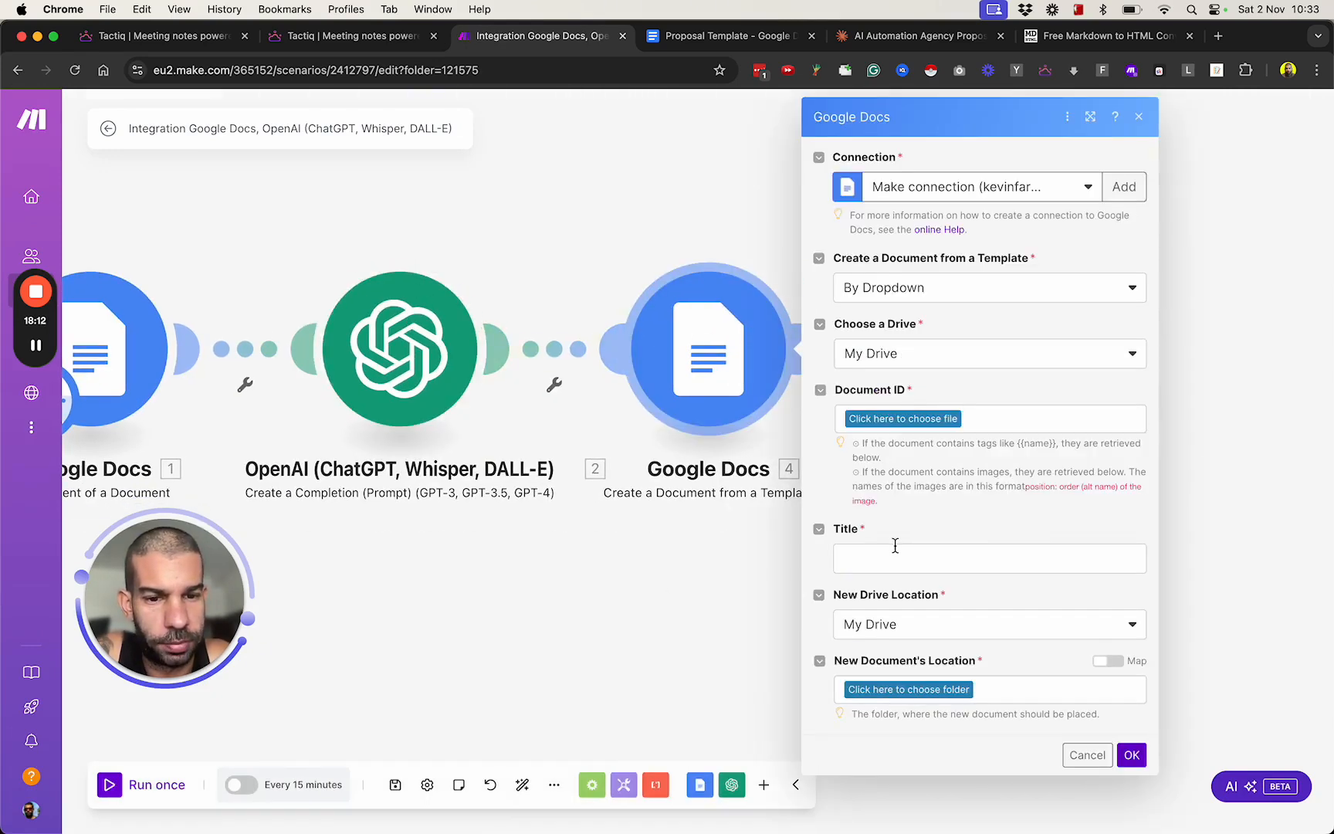
pyautogui.click(923, 417)
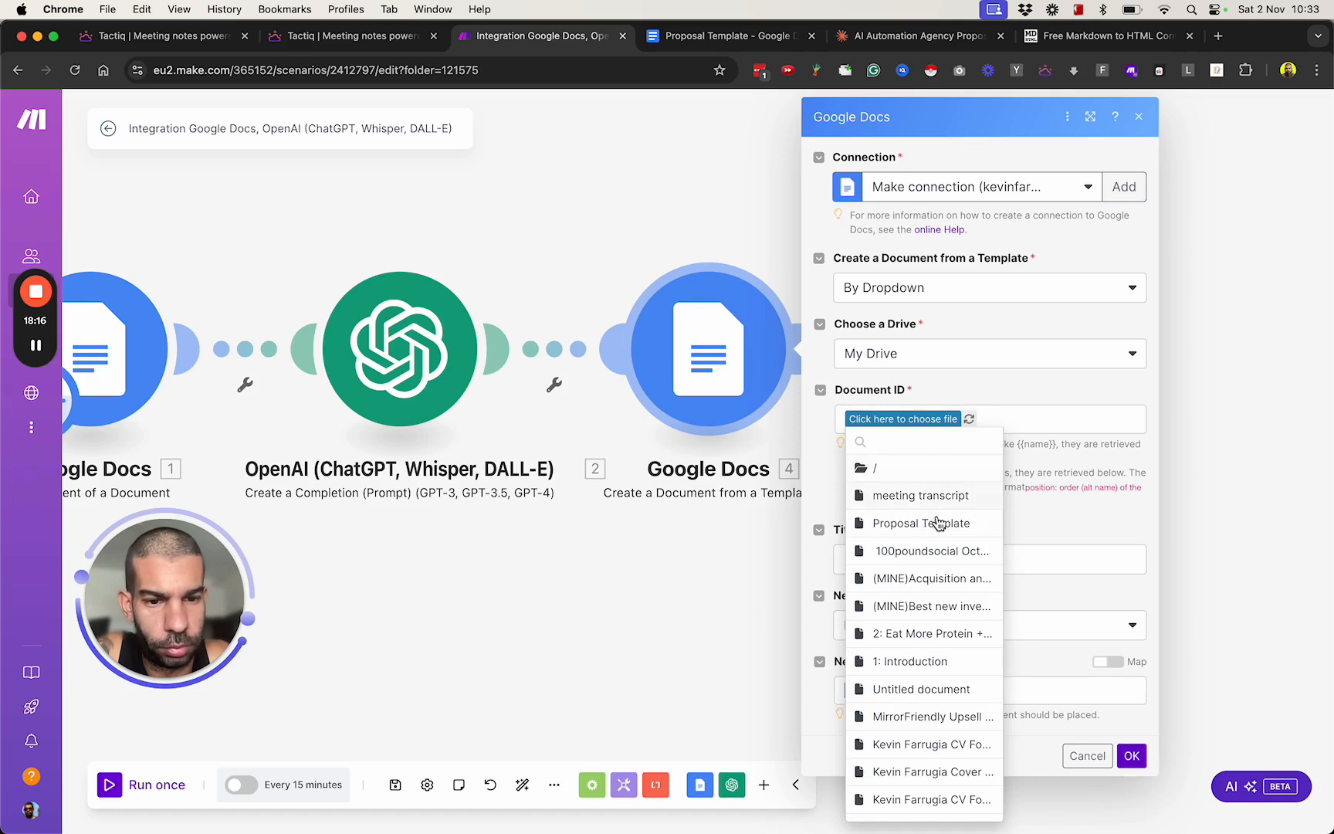
pyautogui.click(936, 518)
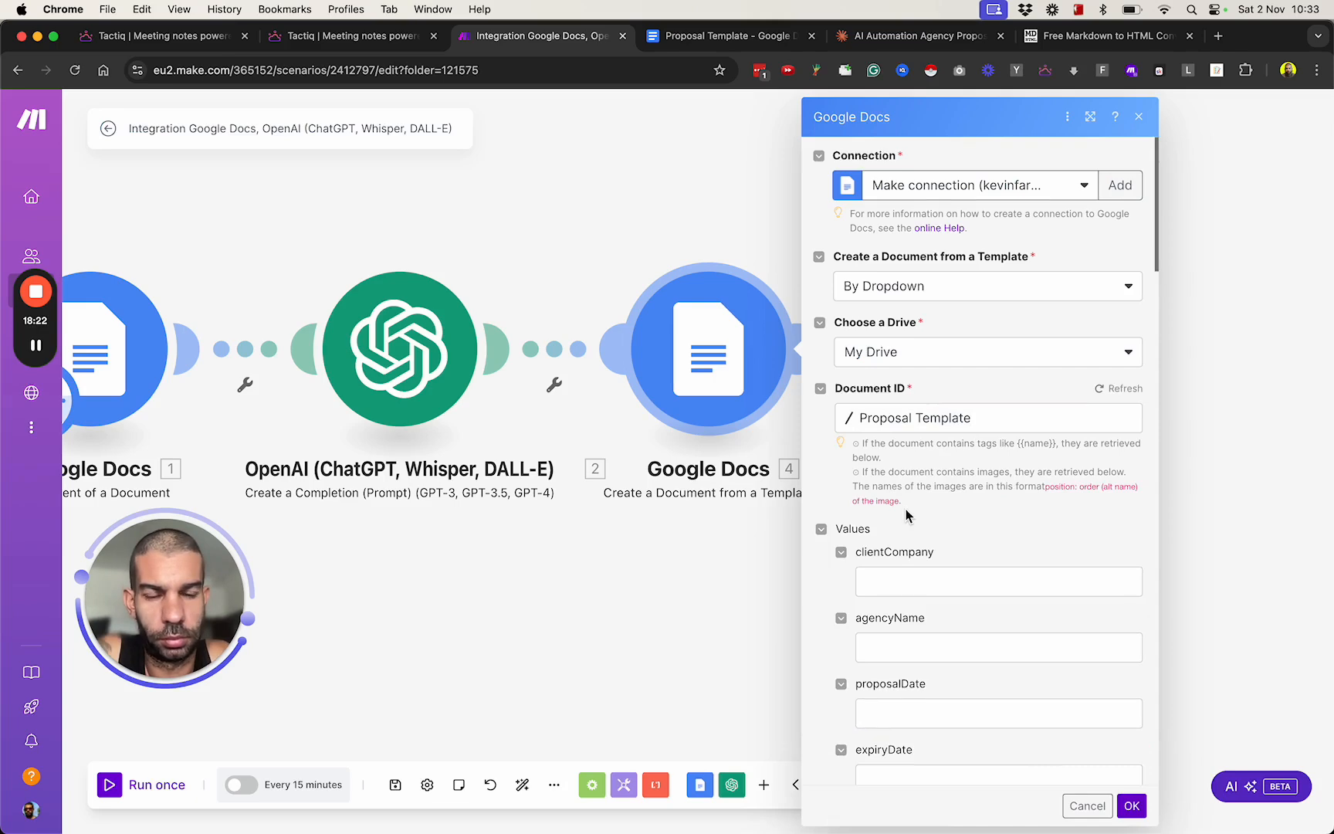
# Map the OpenAI result variables clientCompany and agencyName to the template values of the same names.
pyautogui.scroll(-3, 911, 495)
pyautogui.click(920, 393)
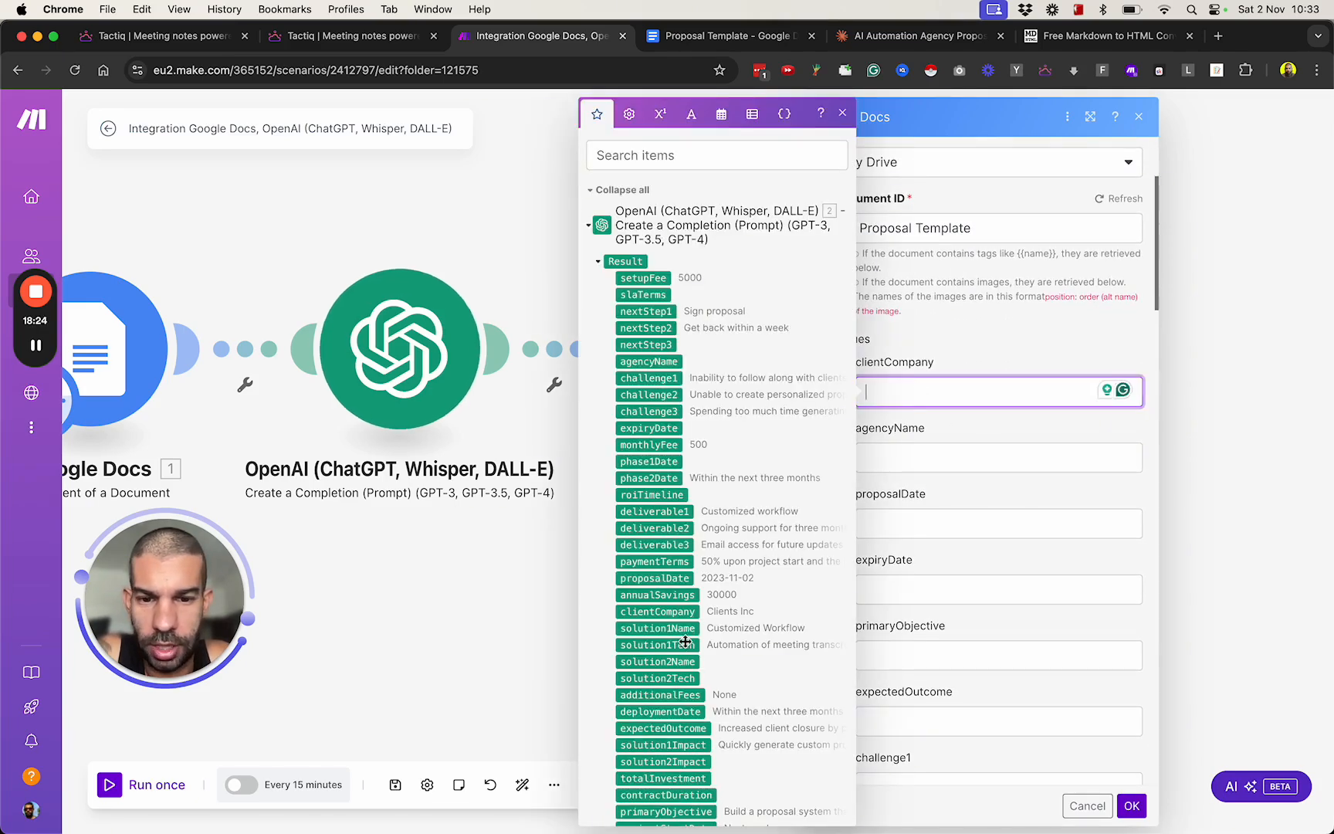
pyautogui.scroll(-3, 684, 647)
pyautogui.scroll(2, 684, 647)
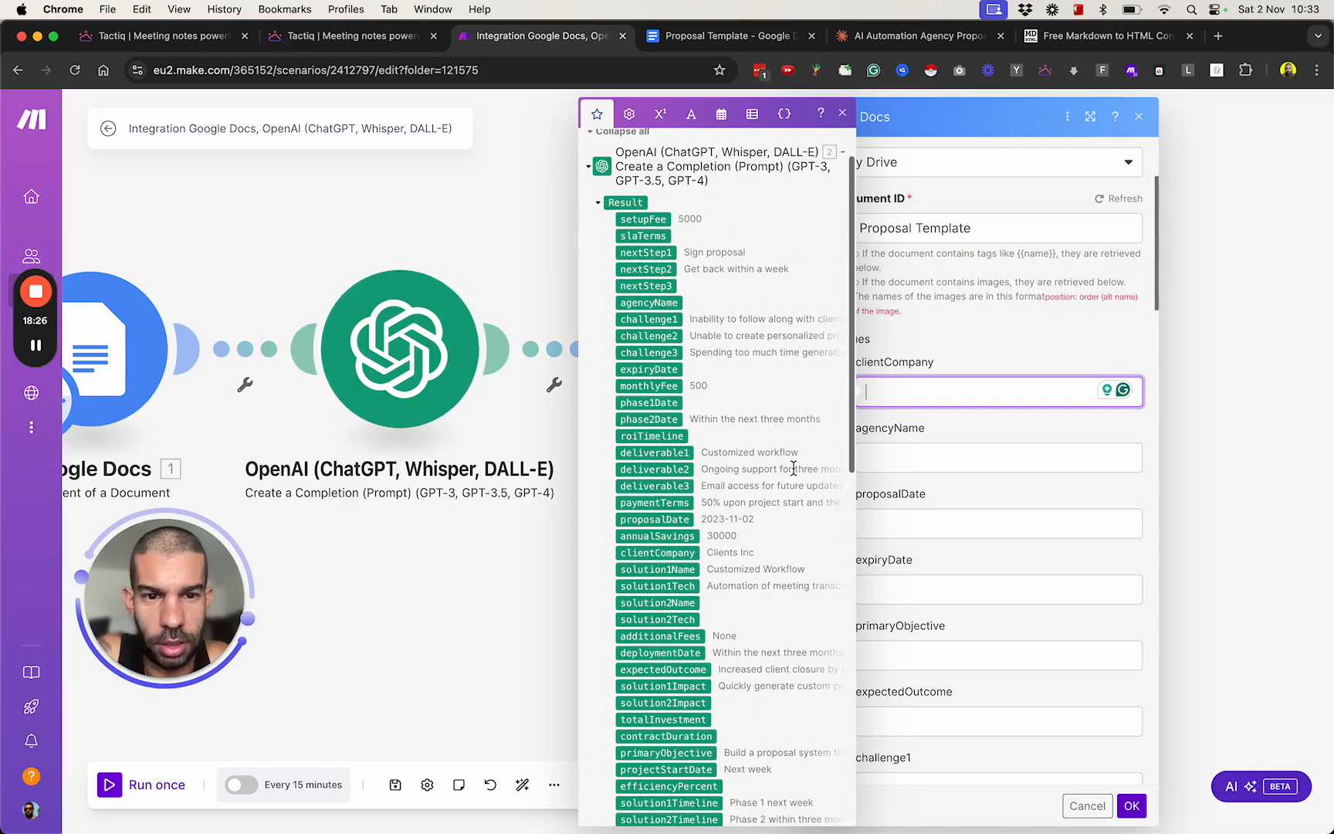
pyautogui.scroll(-1, 707, 302)
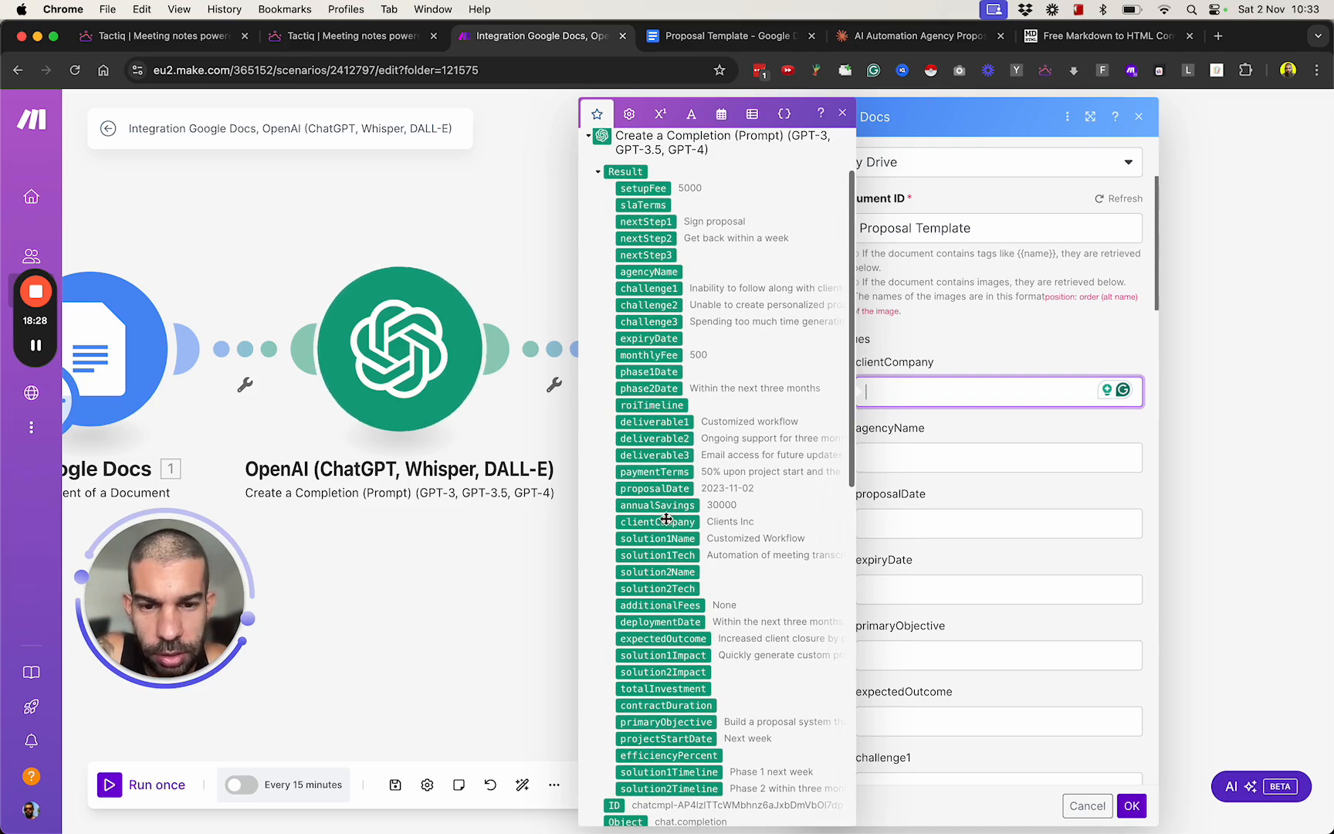
pyautogui.moveTo(658, 521); pyautogui.dragTo(927, 392)
pyautogui.click(912, 454)
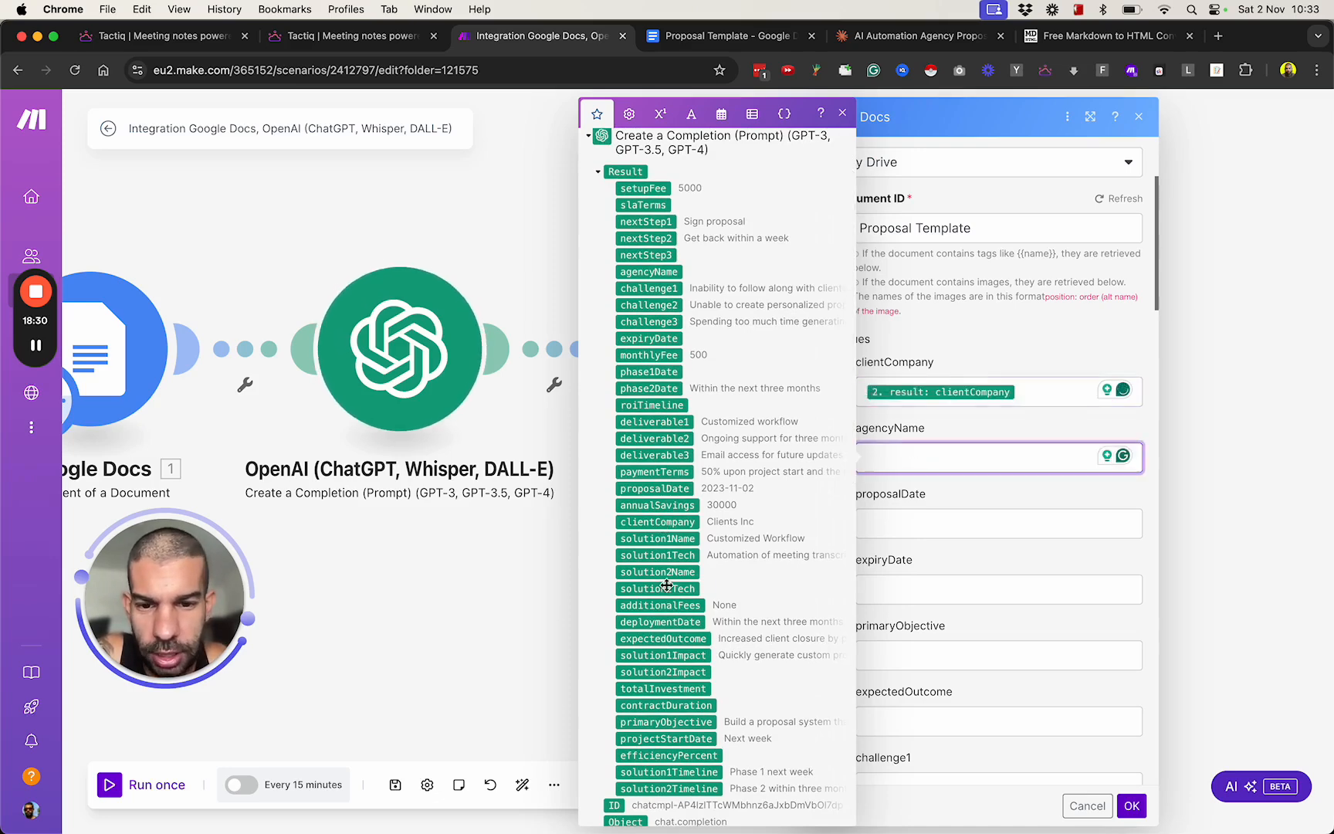
pyautogui.scroll(1, 664, 571)
pyautogui.click(661, 298)
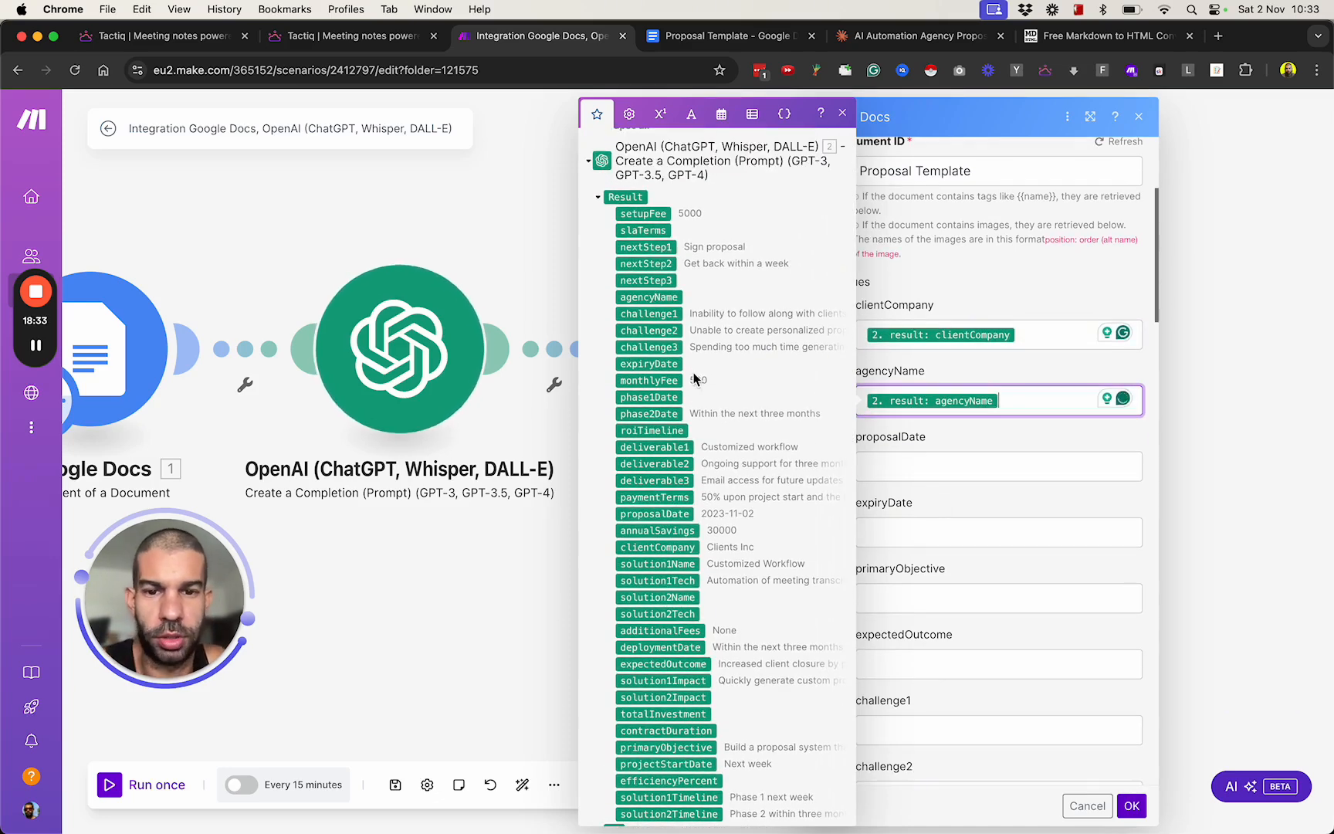
# Map the OpenAI result variable proposalDate to the template's proposalDate value.
pyautogui.scroll(-1, 734, 409)
pyautogui.scroll(-2, 916, 593)
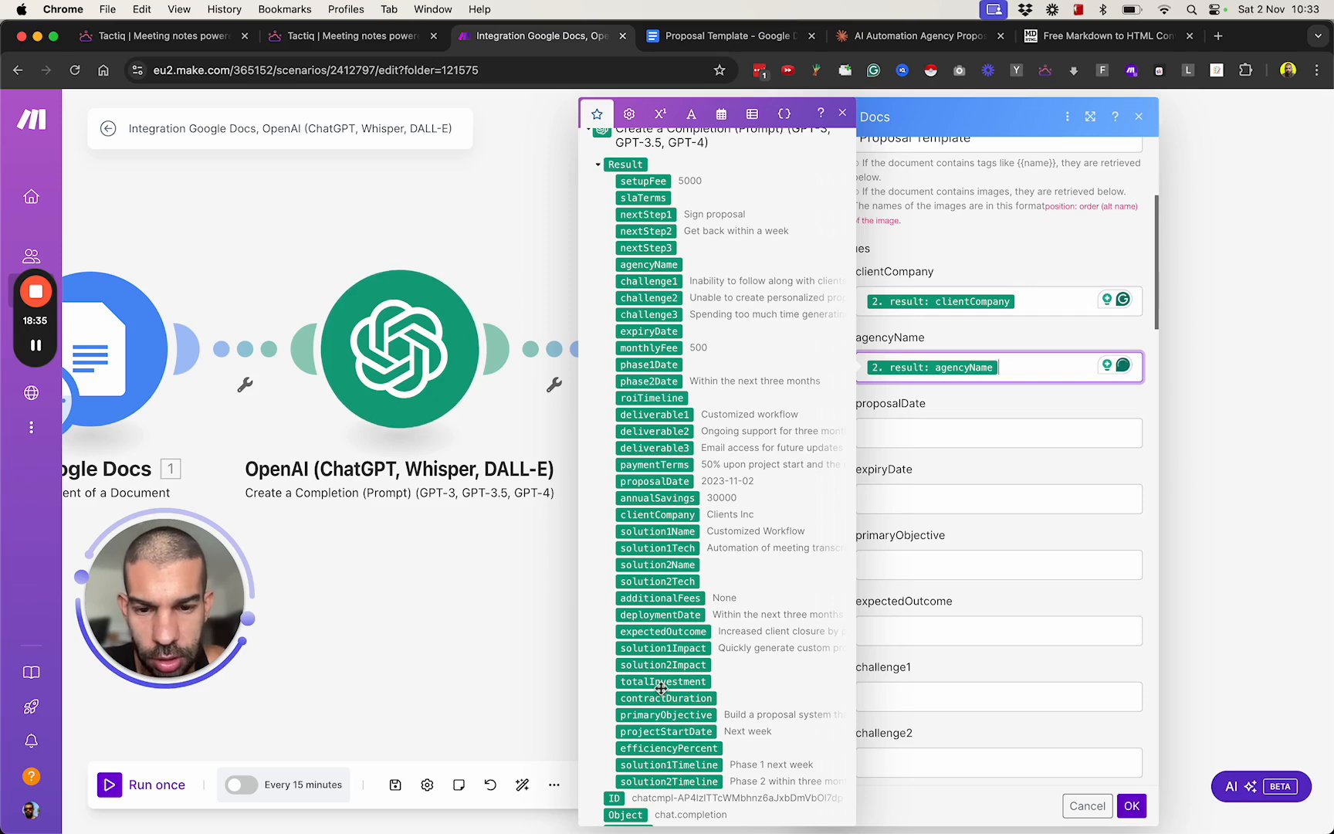
pyautogui.scroll(-4, 626, 581)
pyautogui.scroll(1, 626, 581)
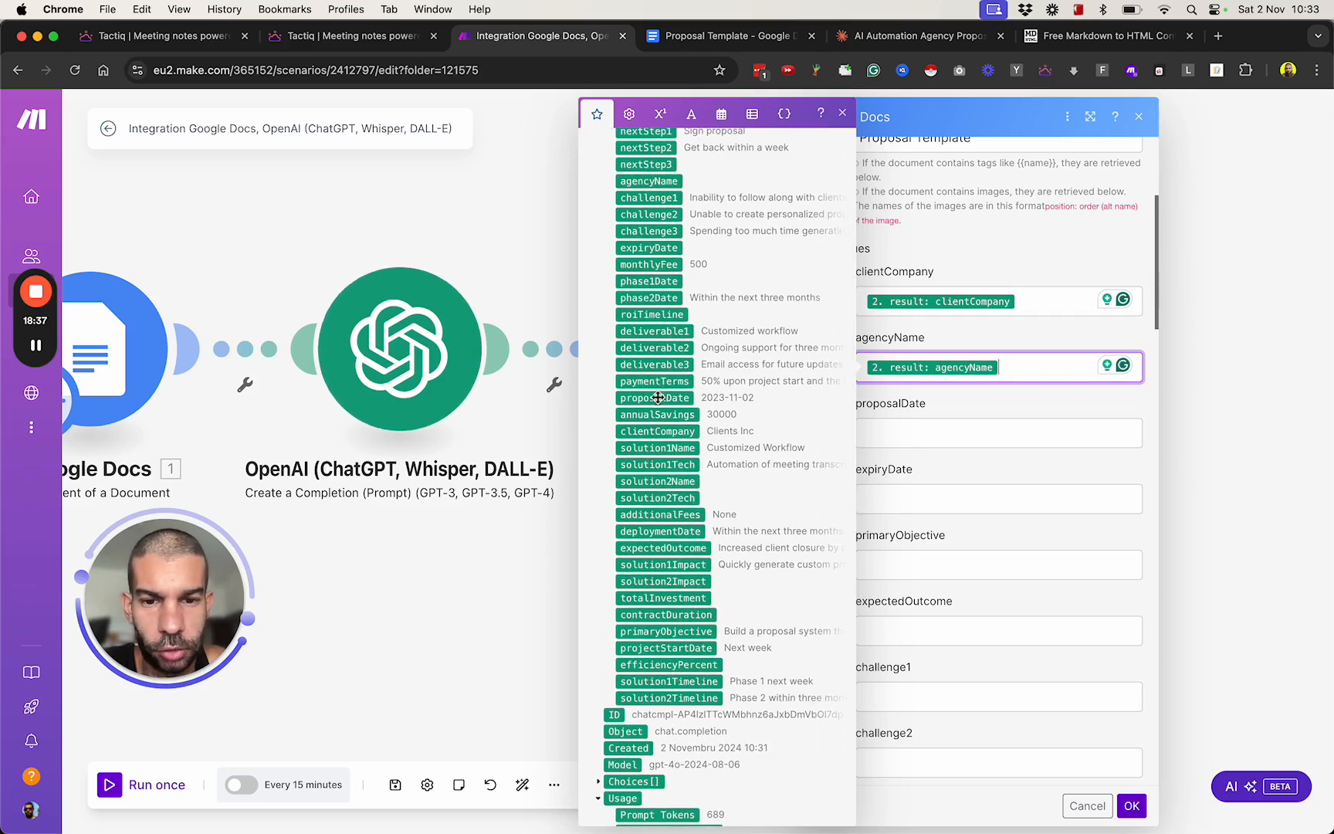
pyautogui.click(901, 434)
pyautogui.click(654, 396)
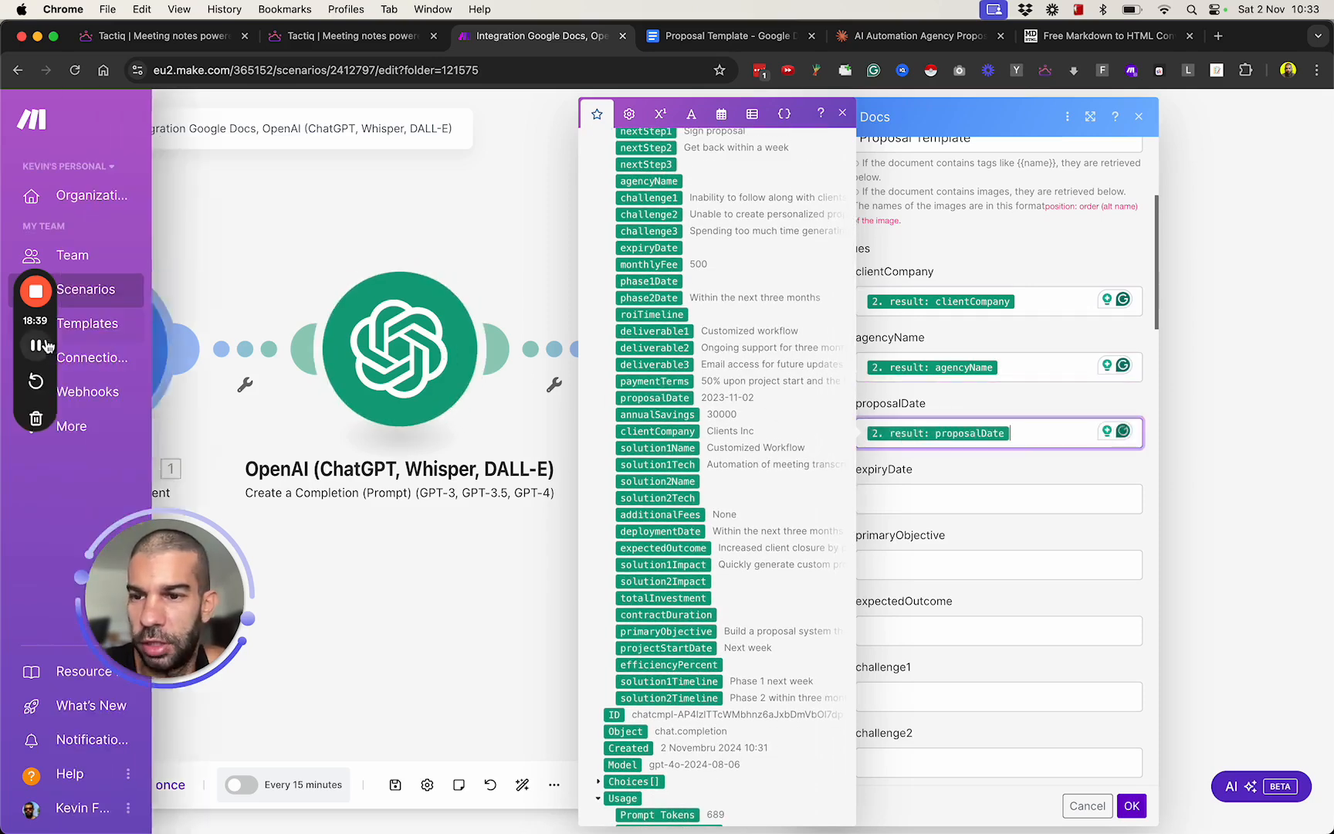
pyautogui.click(36, 345)
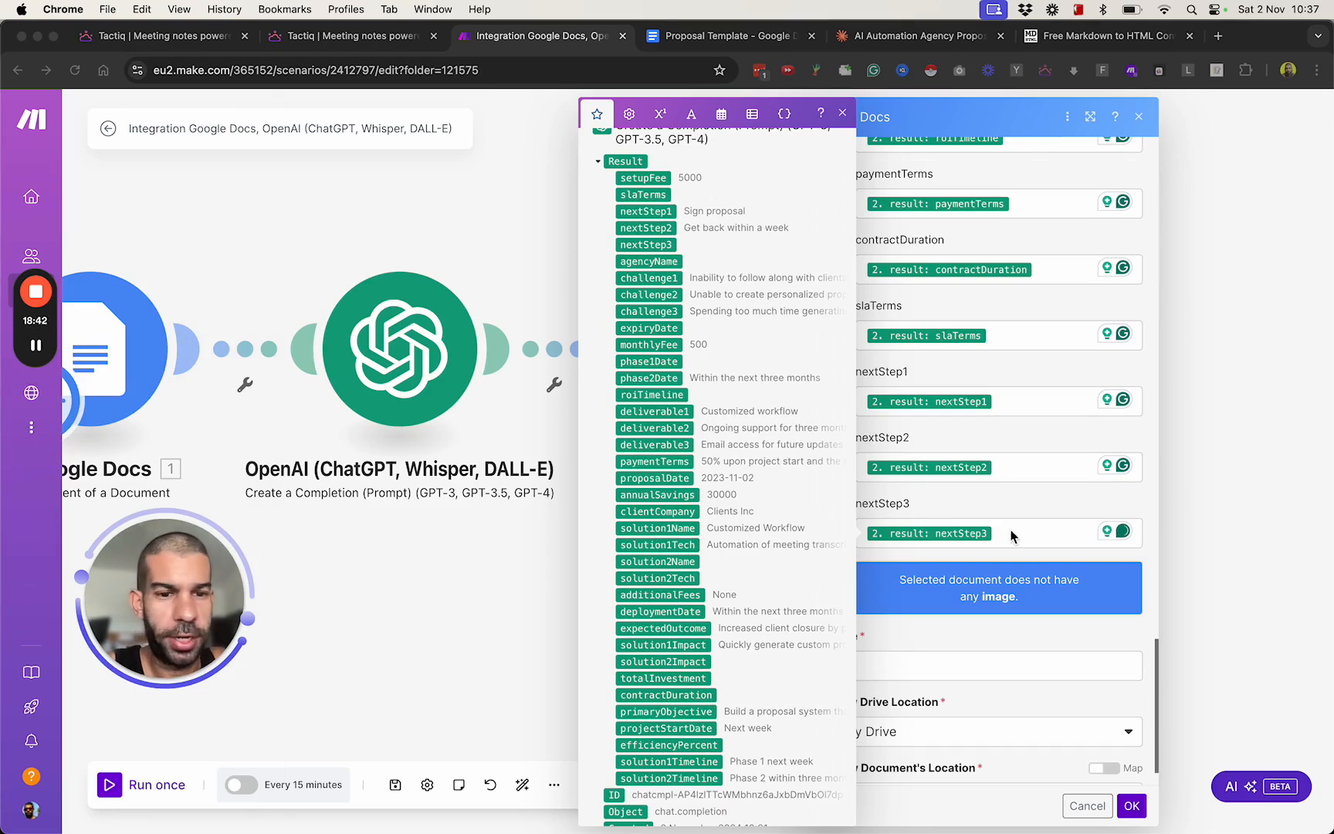
# Review the variables mapped to the template module's Values fields and compare them with the placeholders in the Proposal Template document.
pyautogui.scroll(10, 969, 601)
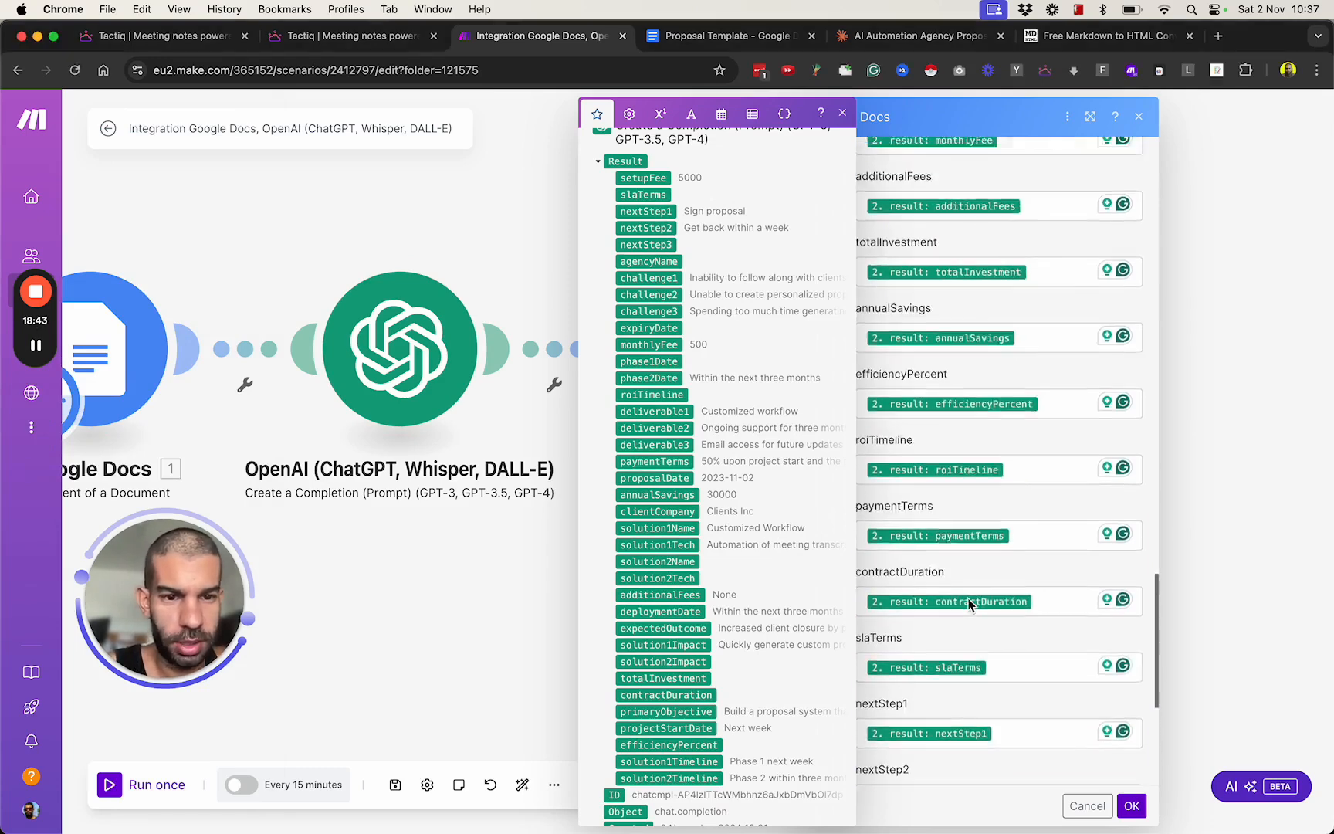
pyautogui.scroll(15, 968, 600)
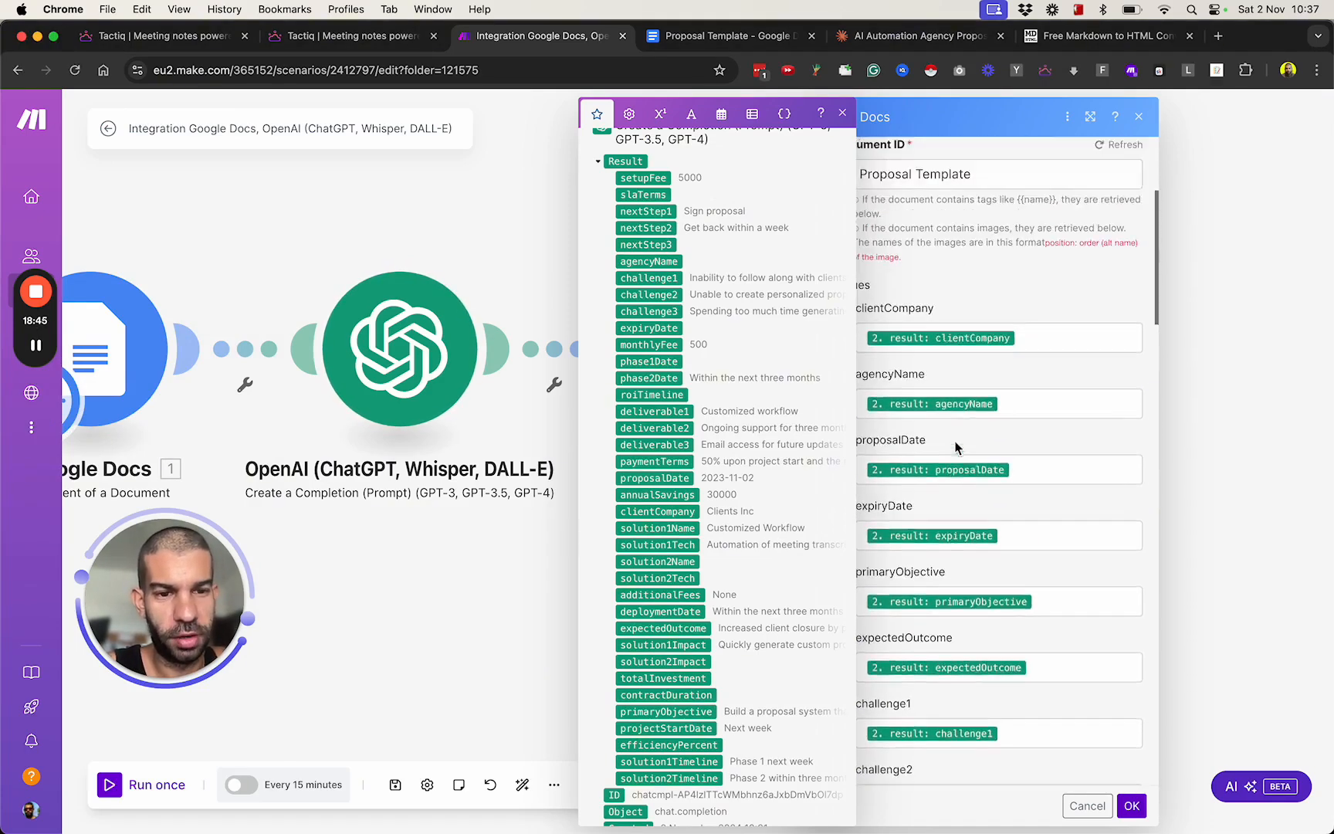
pyautogui.scroll(-15, 955, 448)
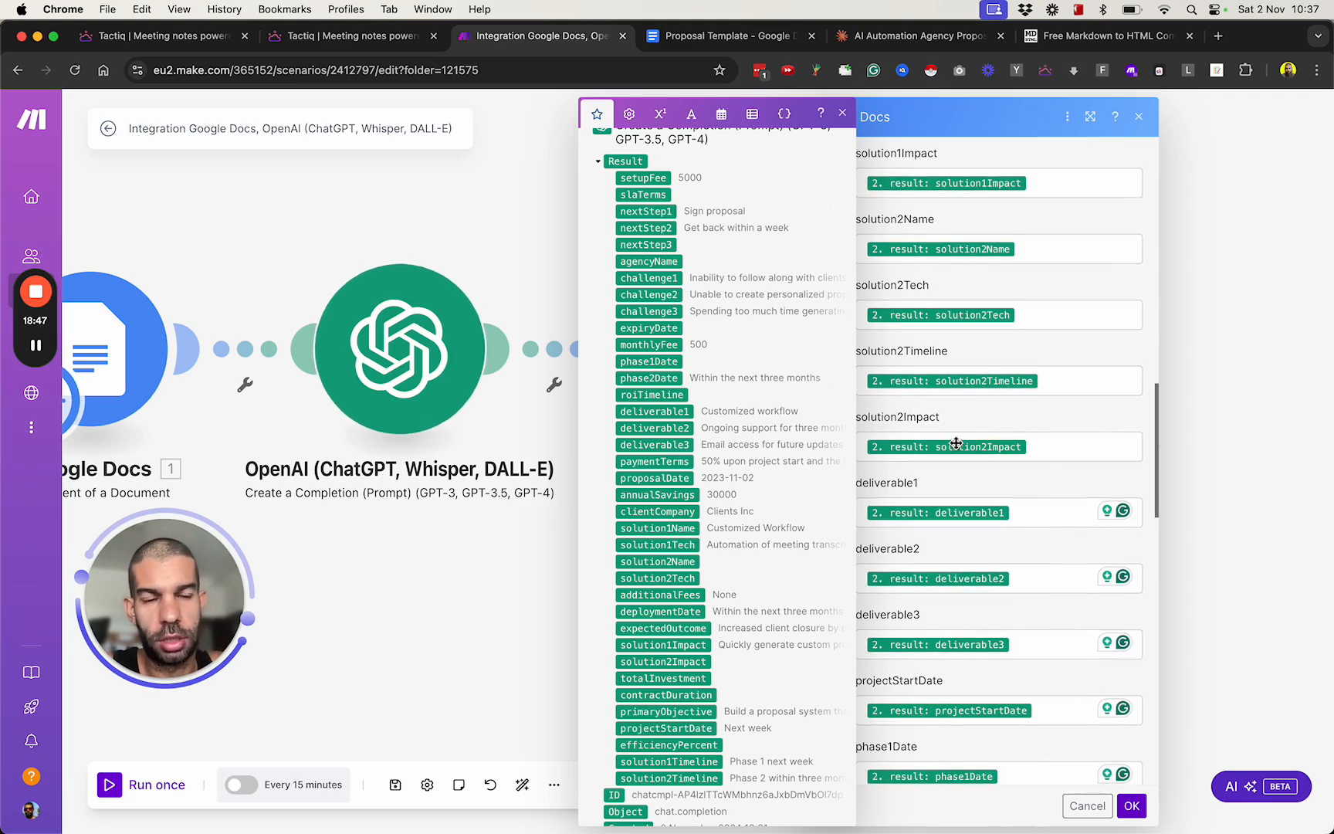
pyautogui.scroll(-10, 955, 444)
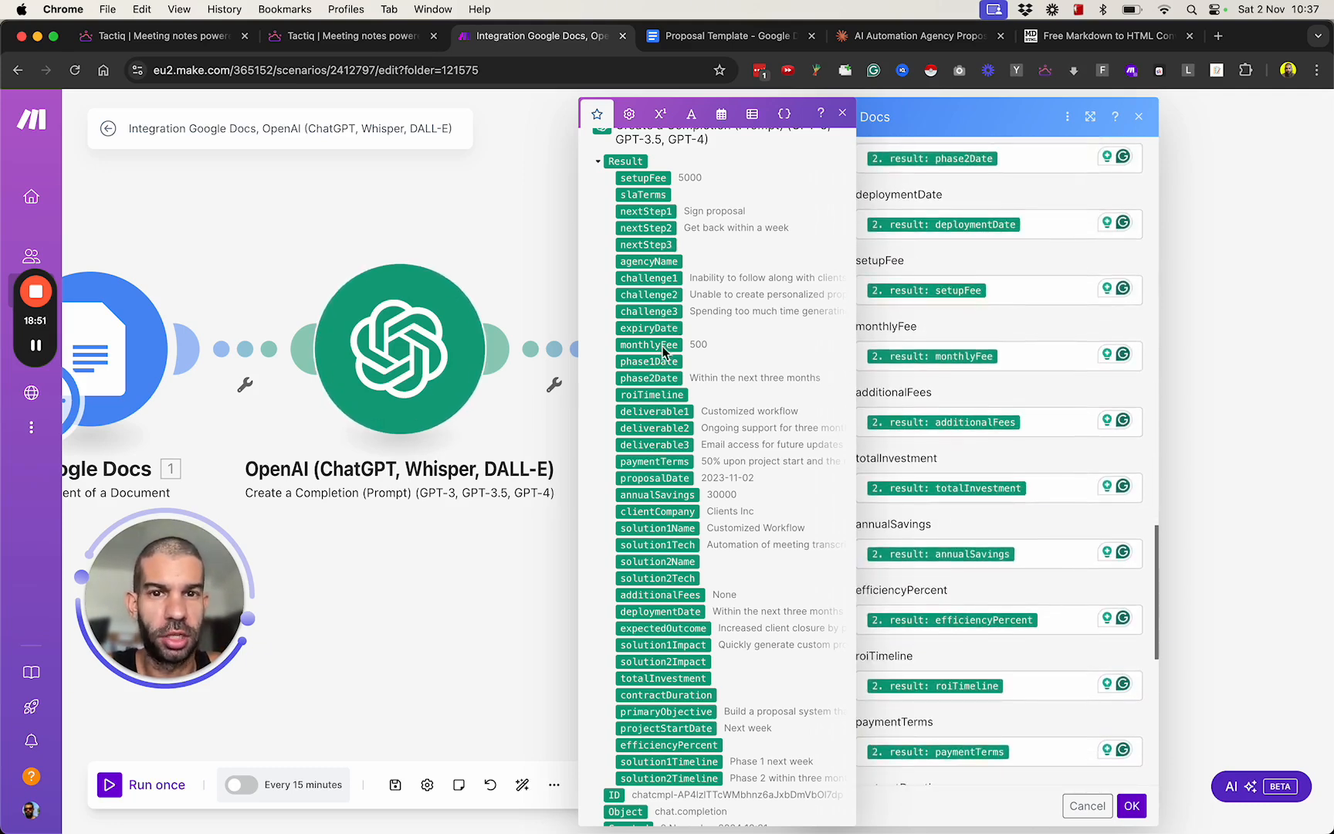
pyautogui.click(726, 36)
pyautogui.scroll(-10, 539, 417)
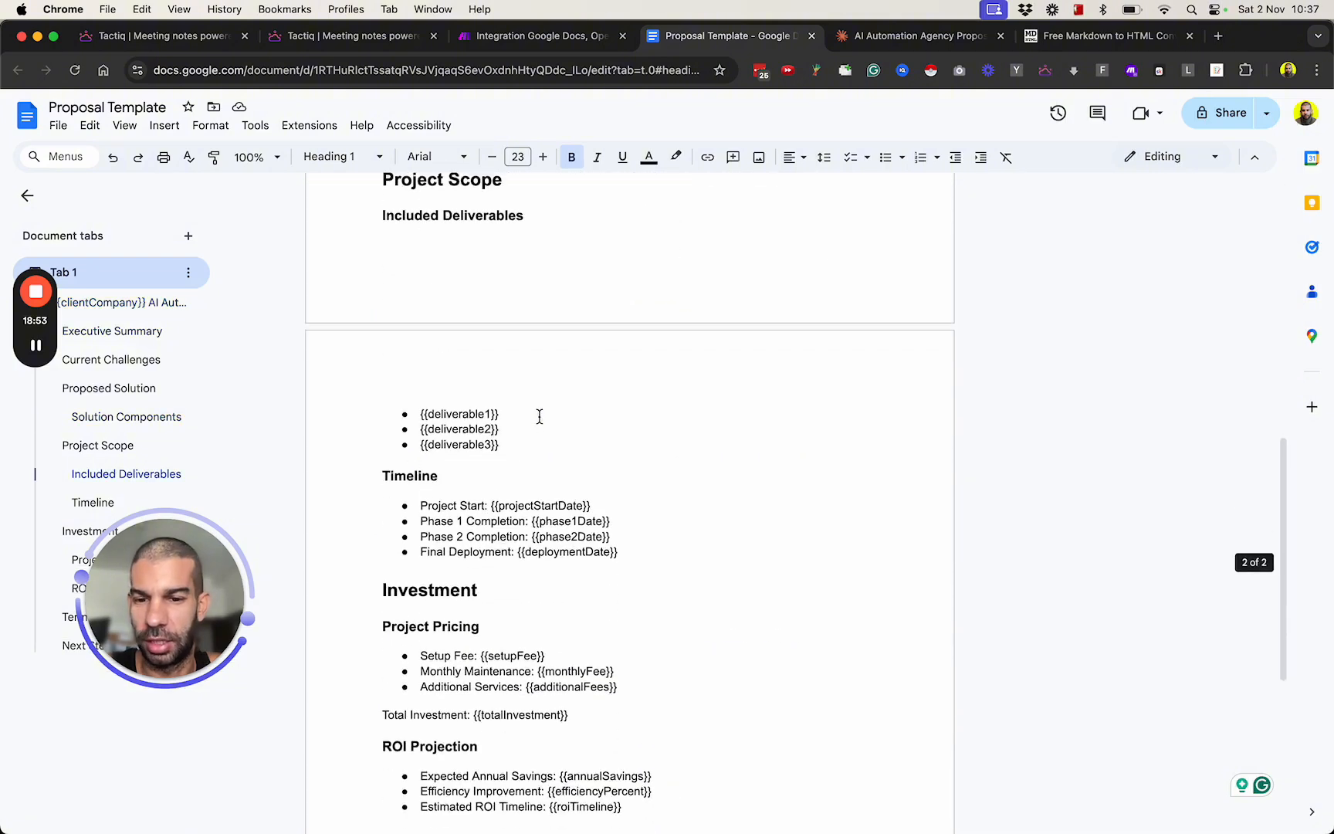
pyautogui.click(515, 36)
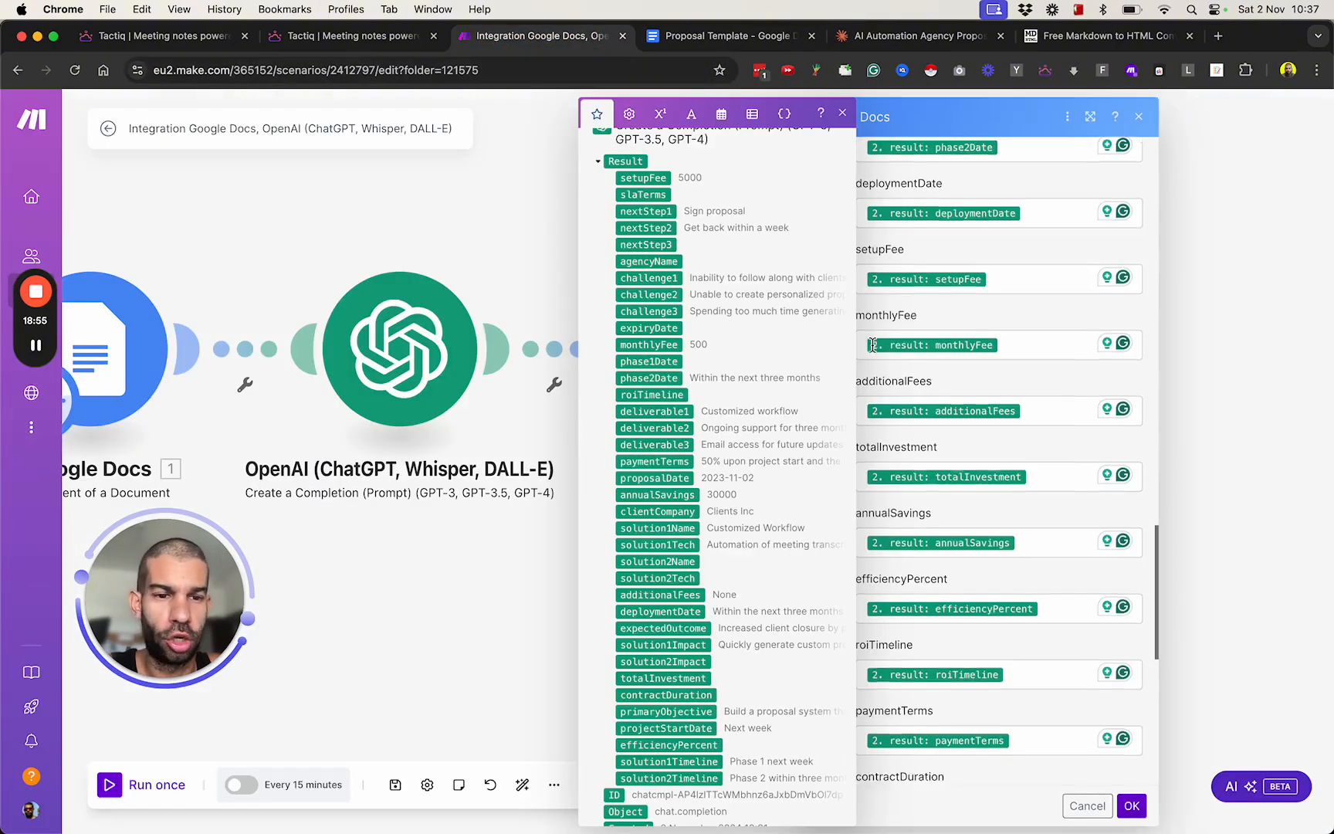
pyautogui.scroll(-5, 872, 344)
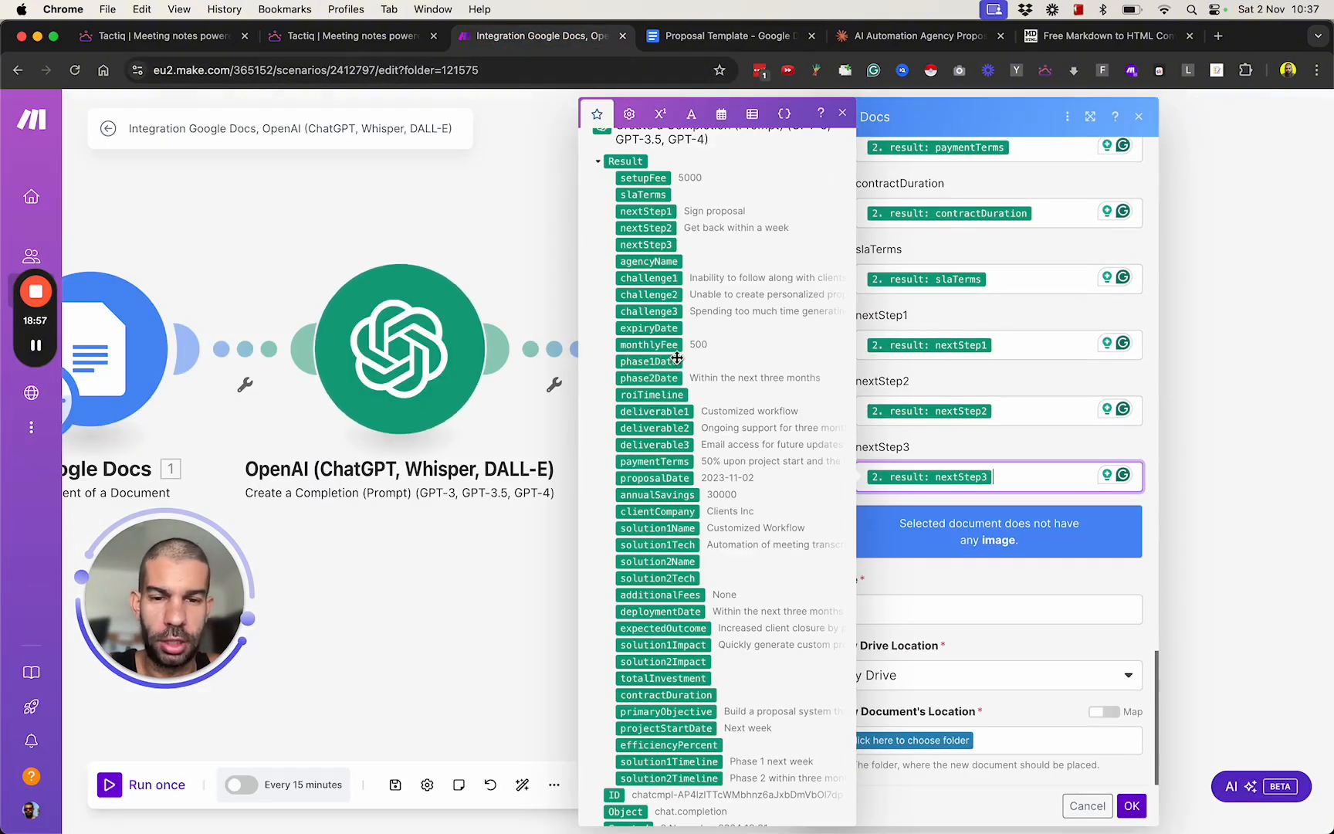
pyautogui.scroll(2, 678, 359)
# Title the document created by the template module "new proposal generated".
pyautogui.click(939, 585)
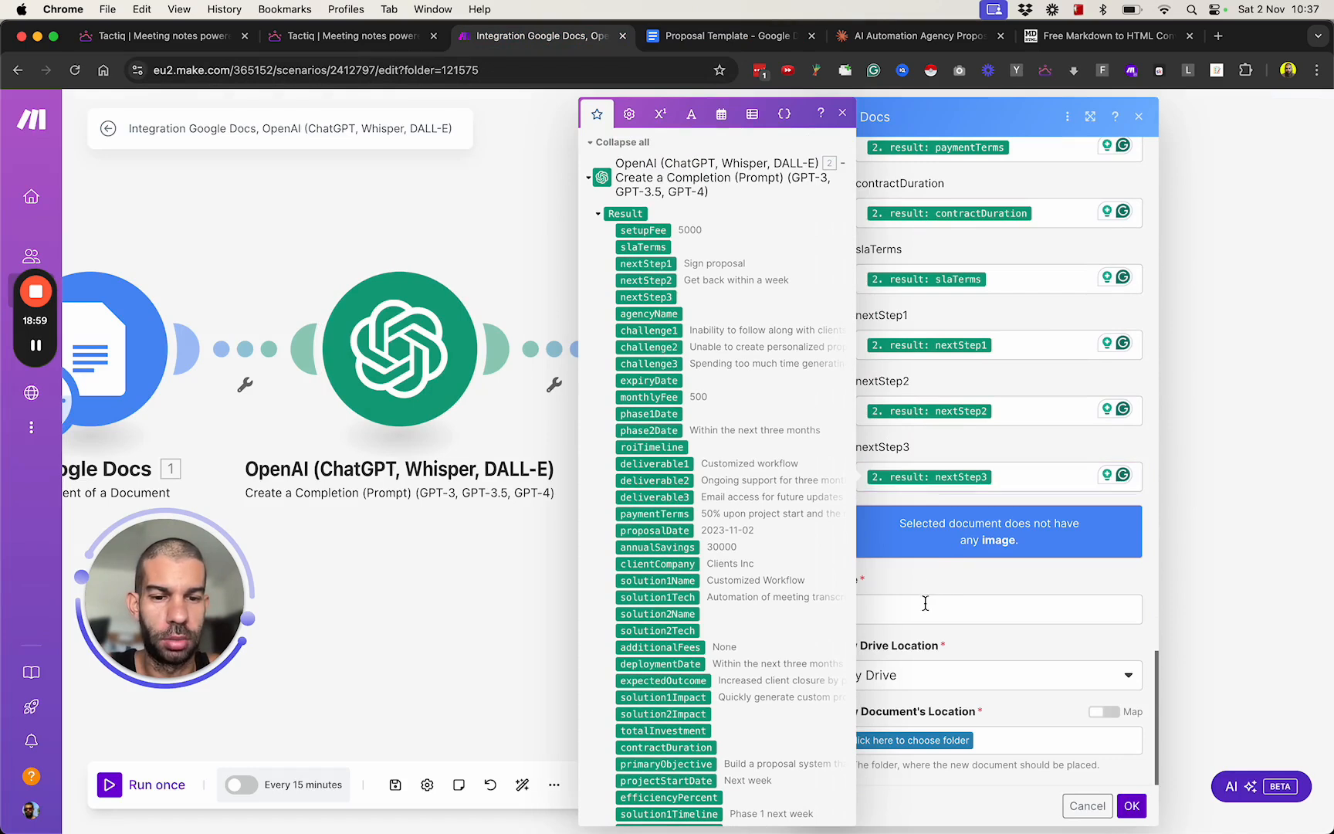
pyautogui.click(925, 604)
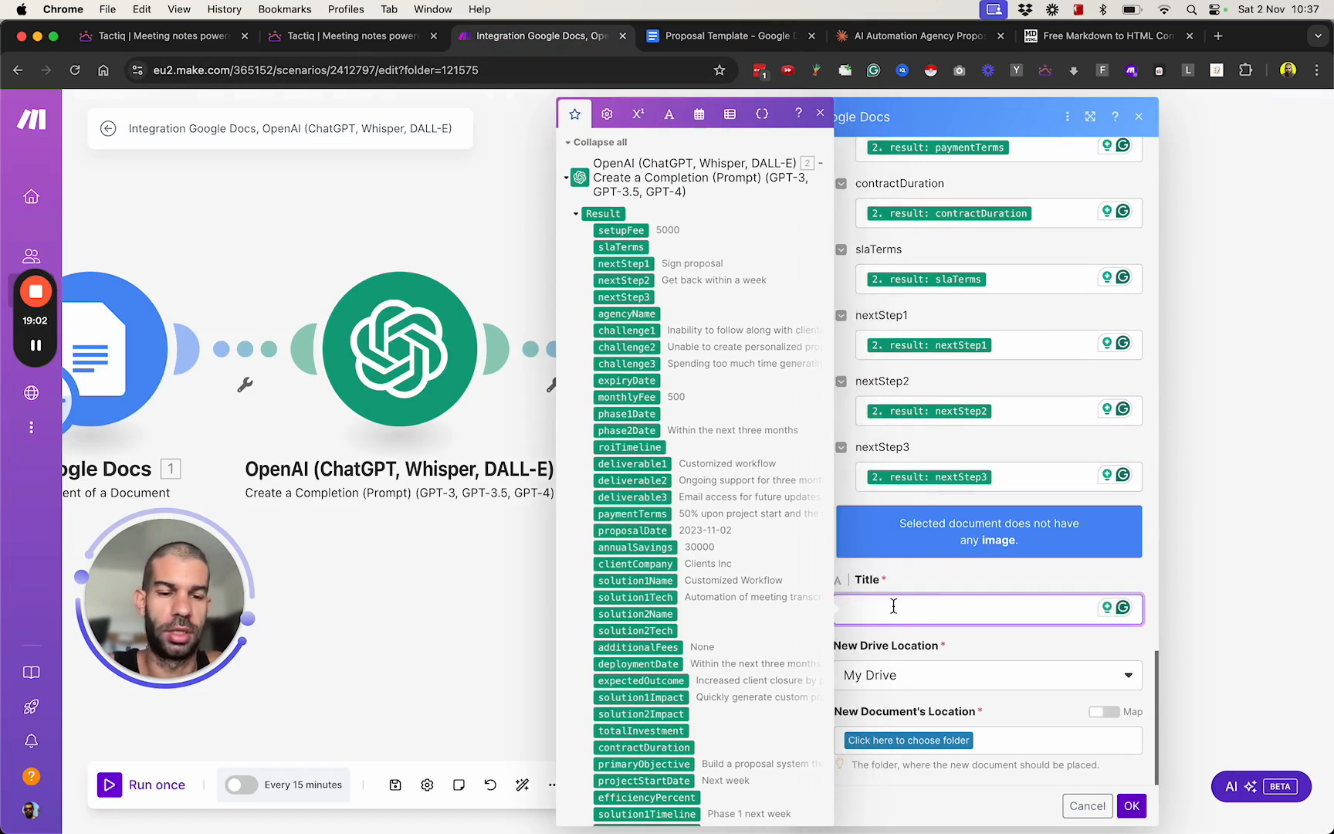
pyautogui.write('new proposal gene')
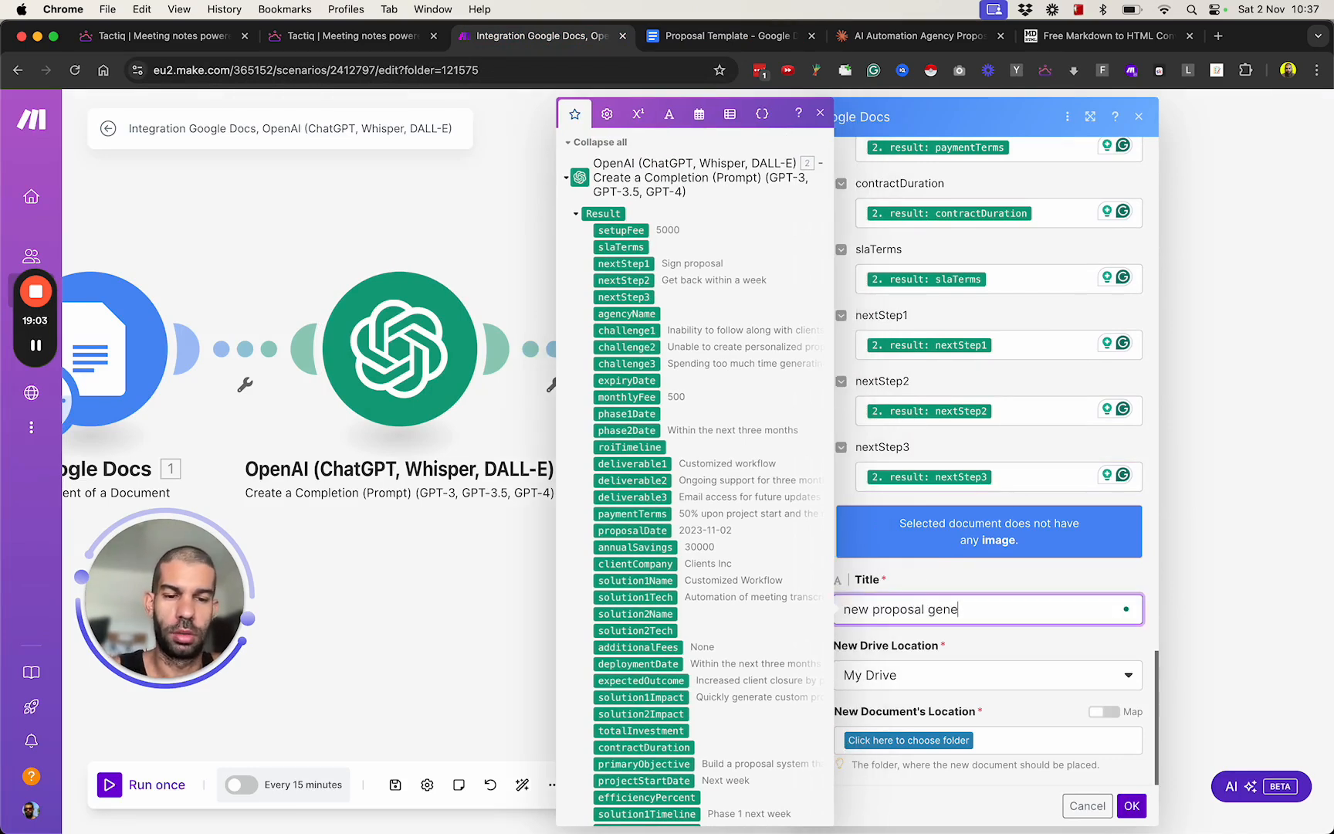
pyautogui.write('rated')
pyautogui.click(913, 590)
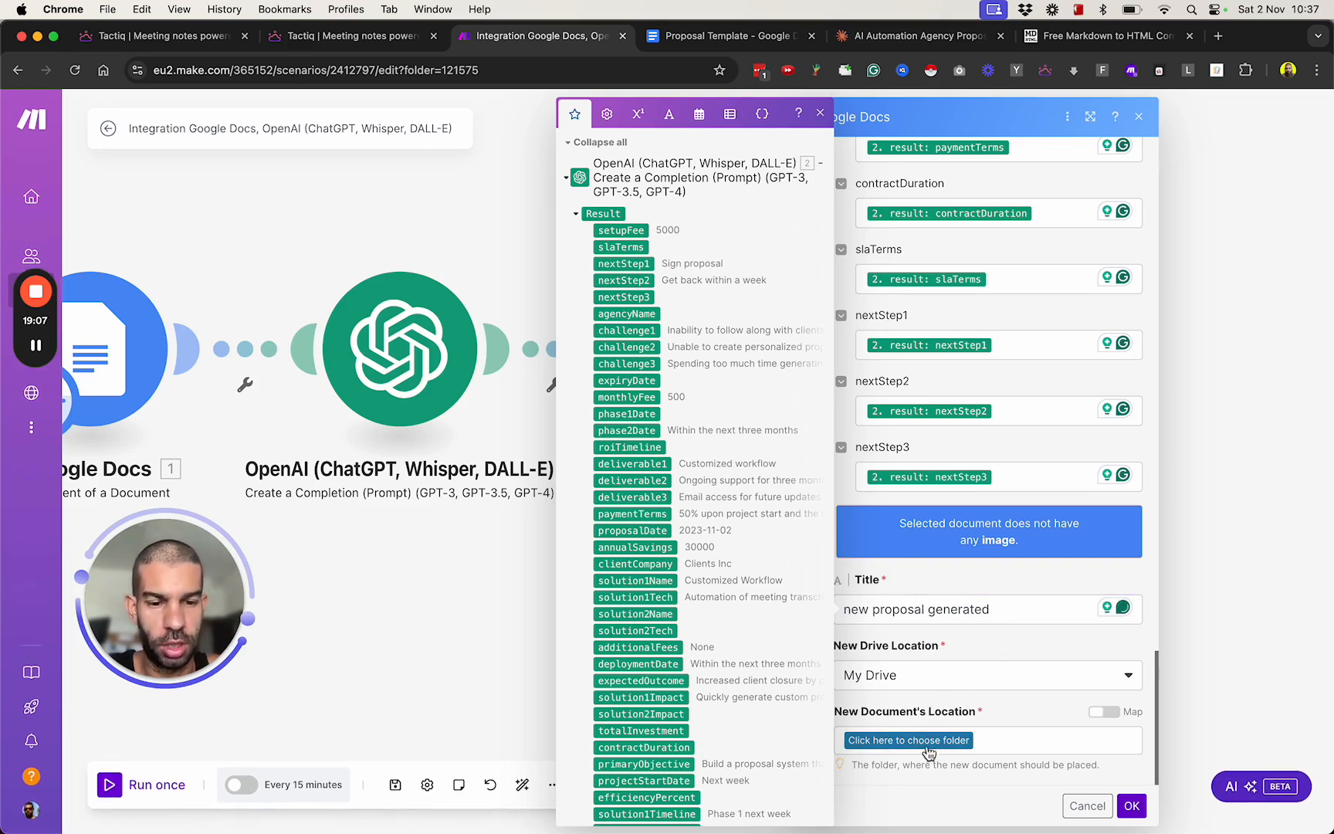
# Set the new document's location to the root folder "/" of My Drive and confirm the template module's settings.
pyautogui.click(965, 741)
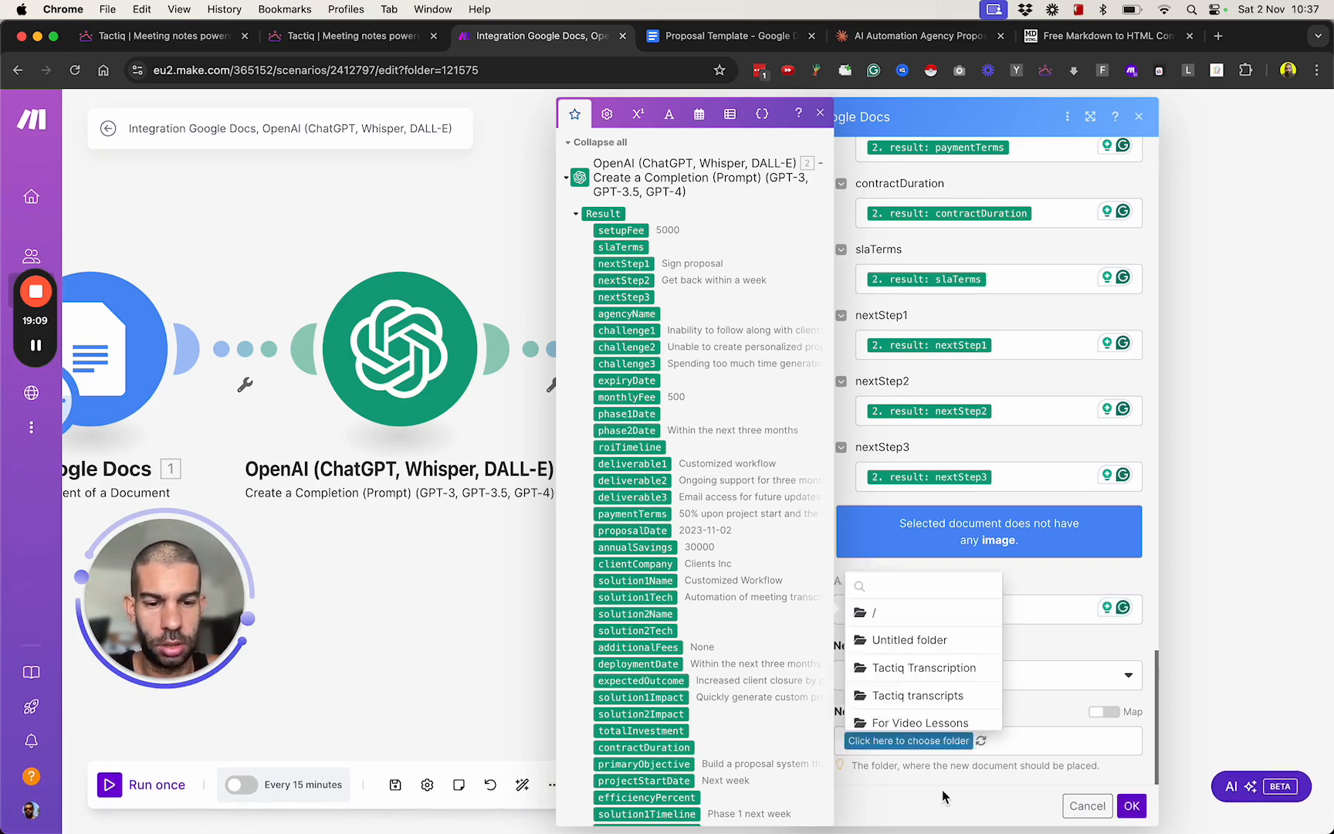
pyautogui.click(936, 612)
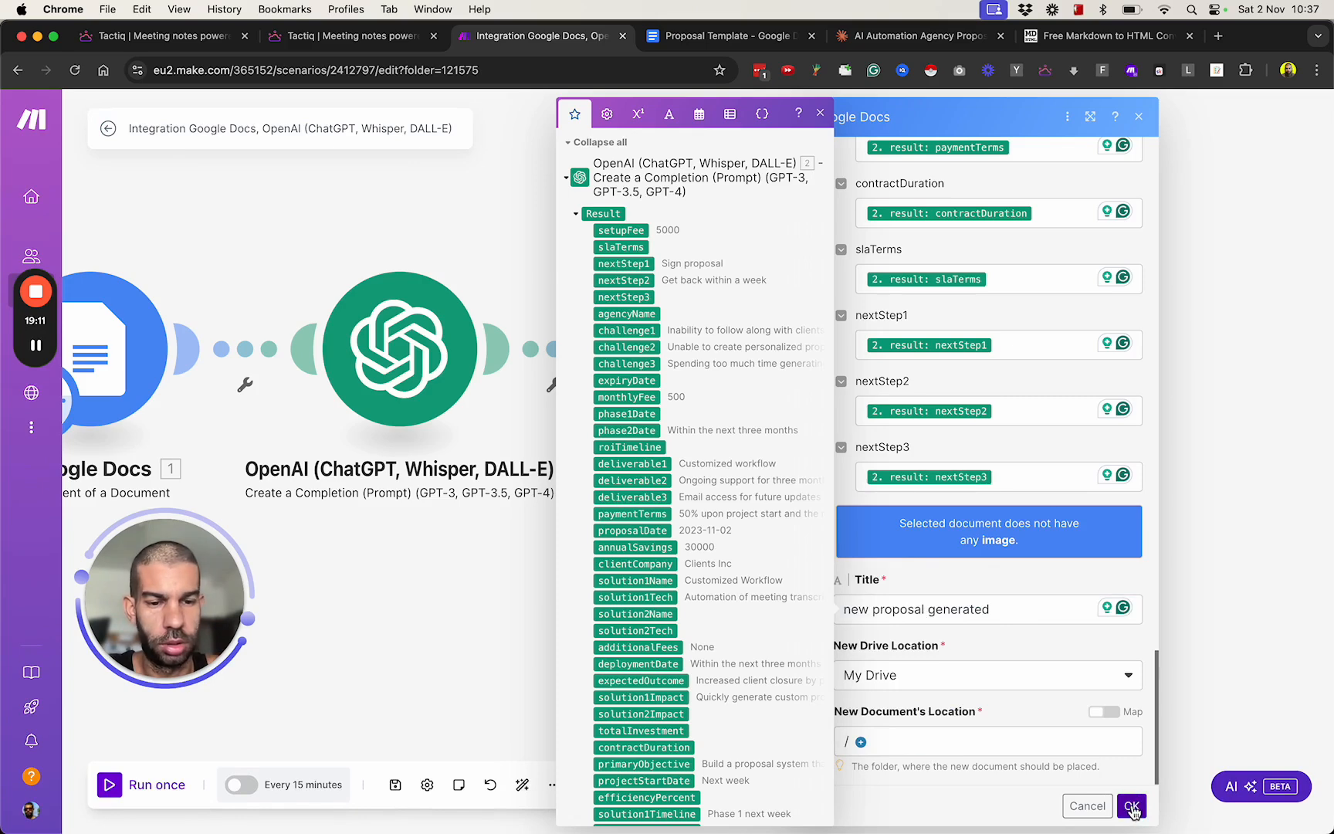
pyautogui.click(1131, 805)
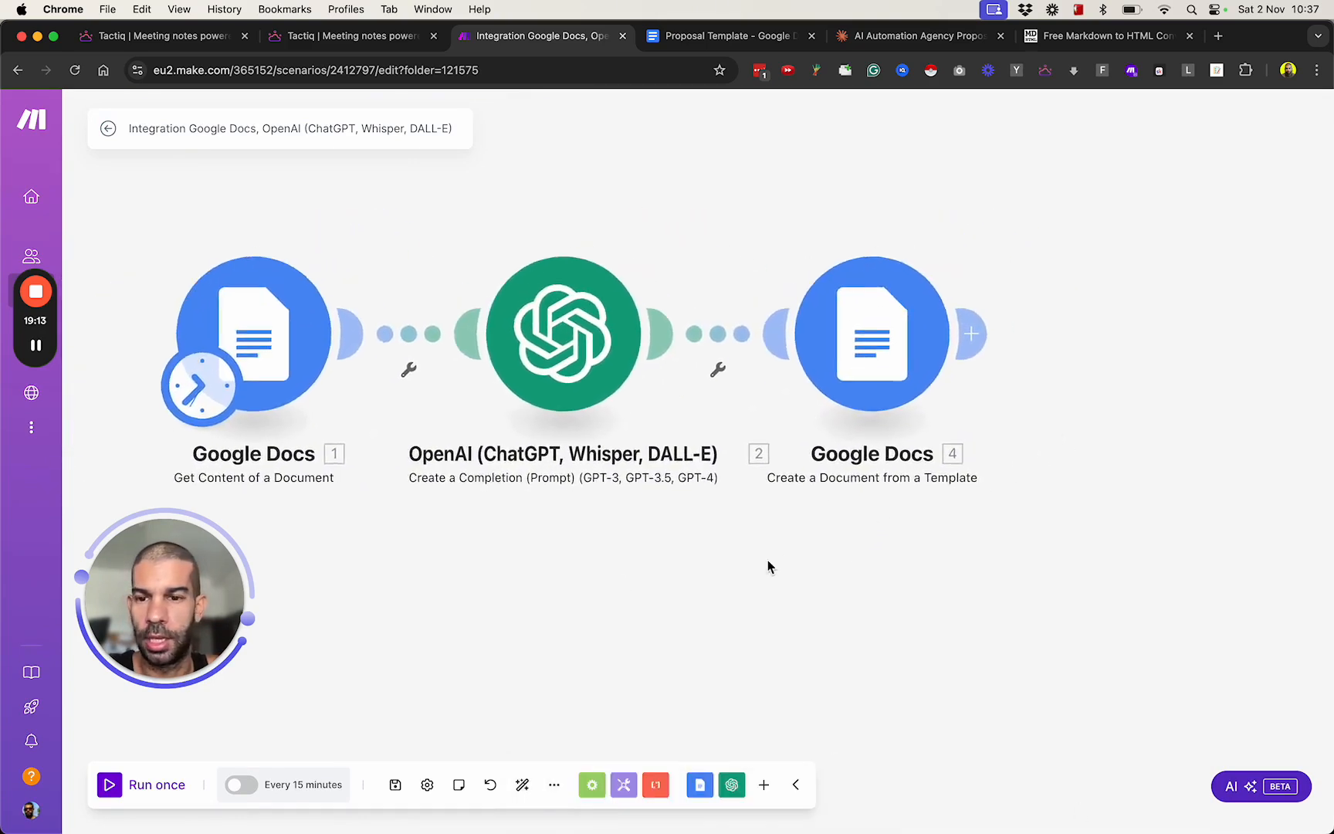
# Run the whole scenario once and request a stop while the OpenAI module is processing.
pyautogui.click(118, 786)
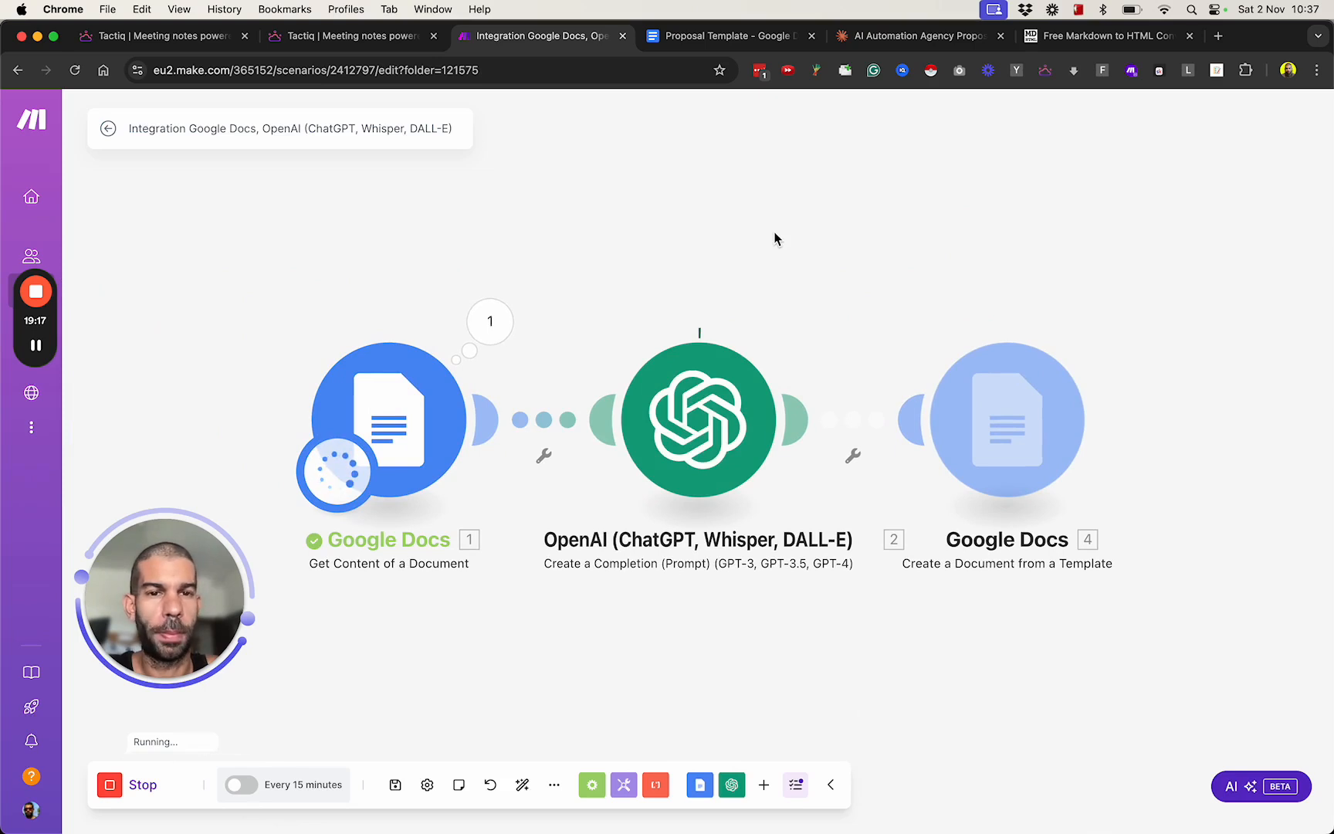
pyautogui.press('space')
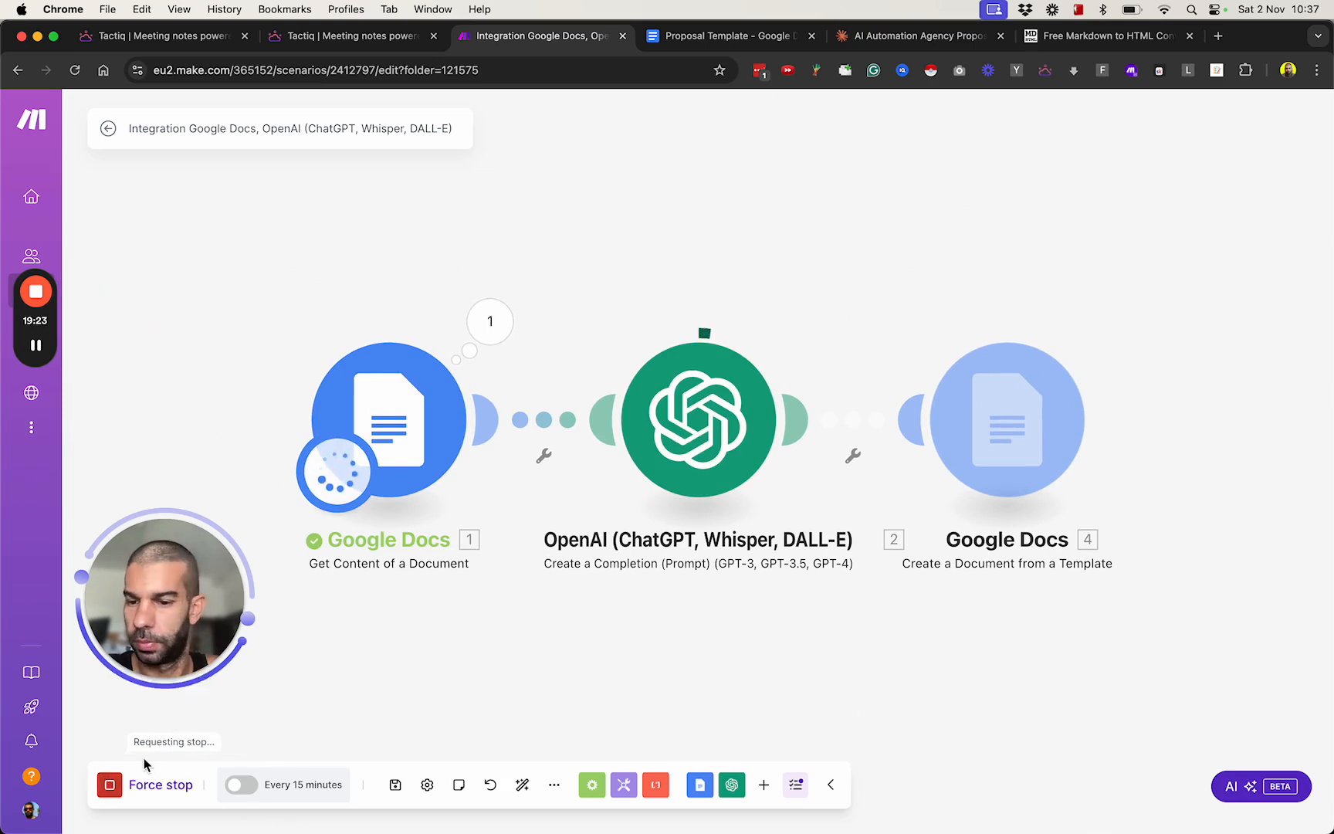
# Stop the pending run and run the whole scenario once again, looking over the Proposal Template document while it processes.
pyautogui.click(117, 788)
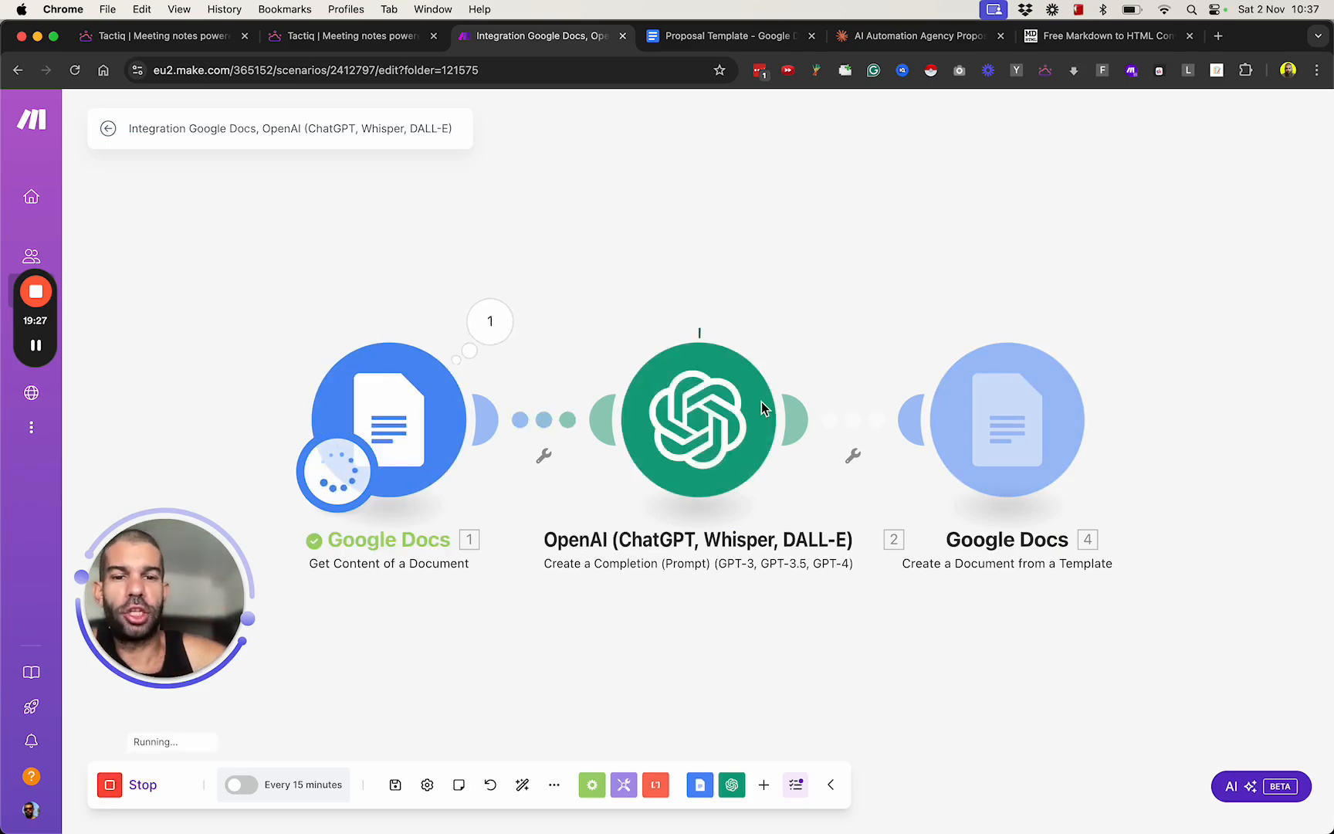
pyautogui.click(727, 39)
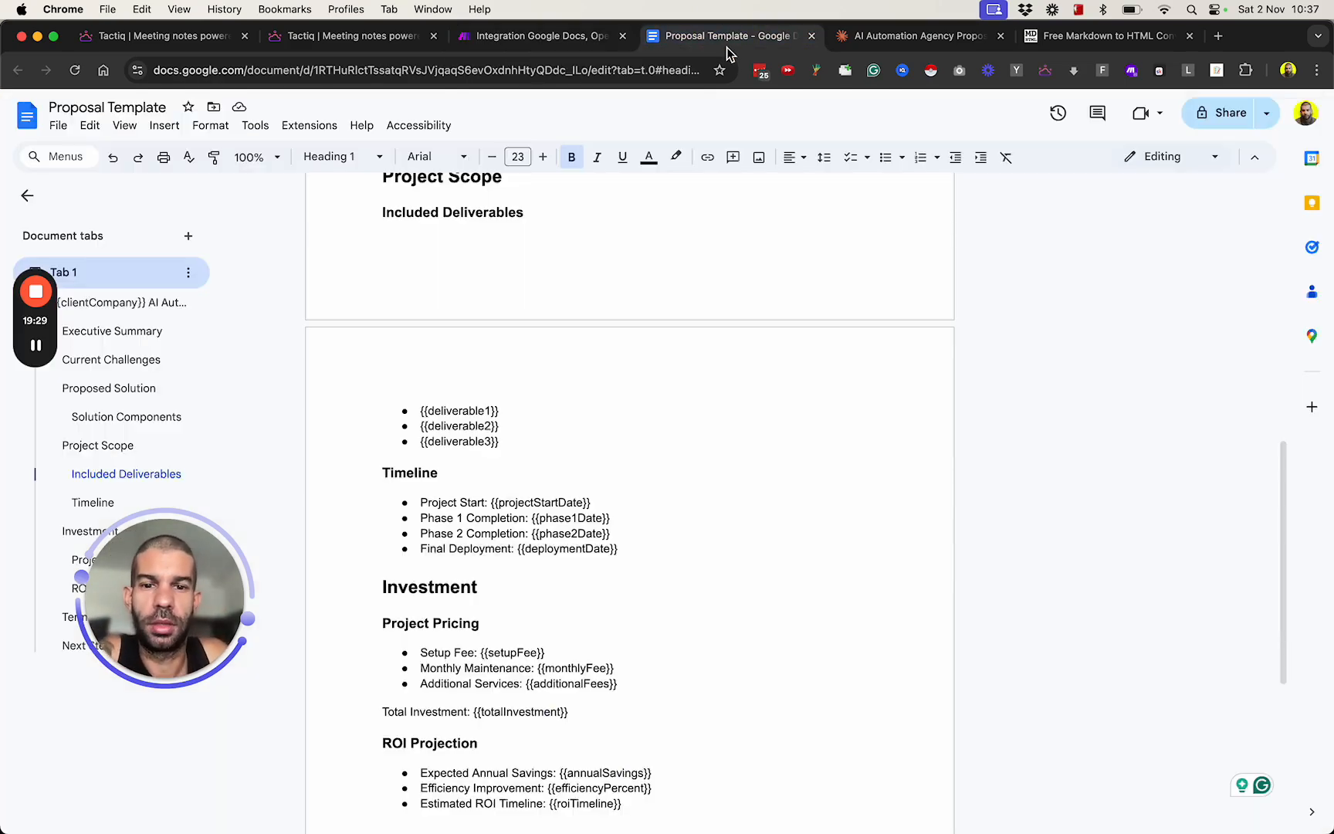
pyautogui.scroll(10, 584, 500)
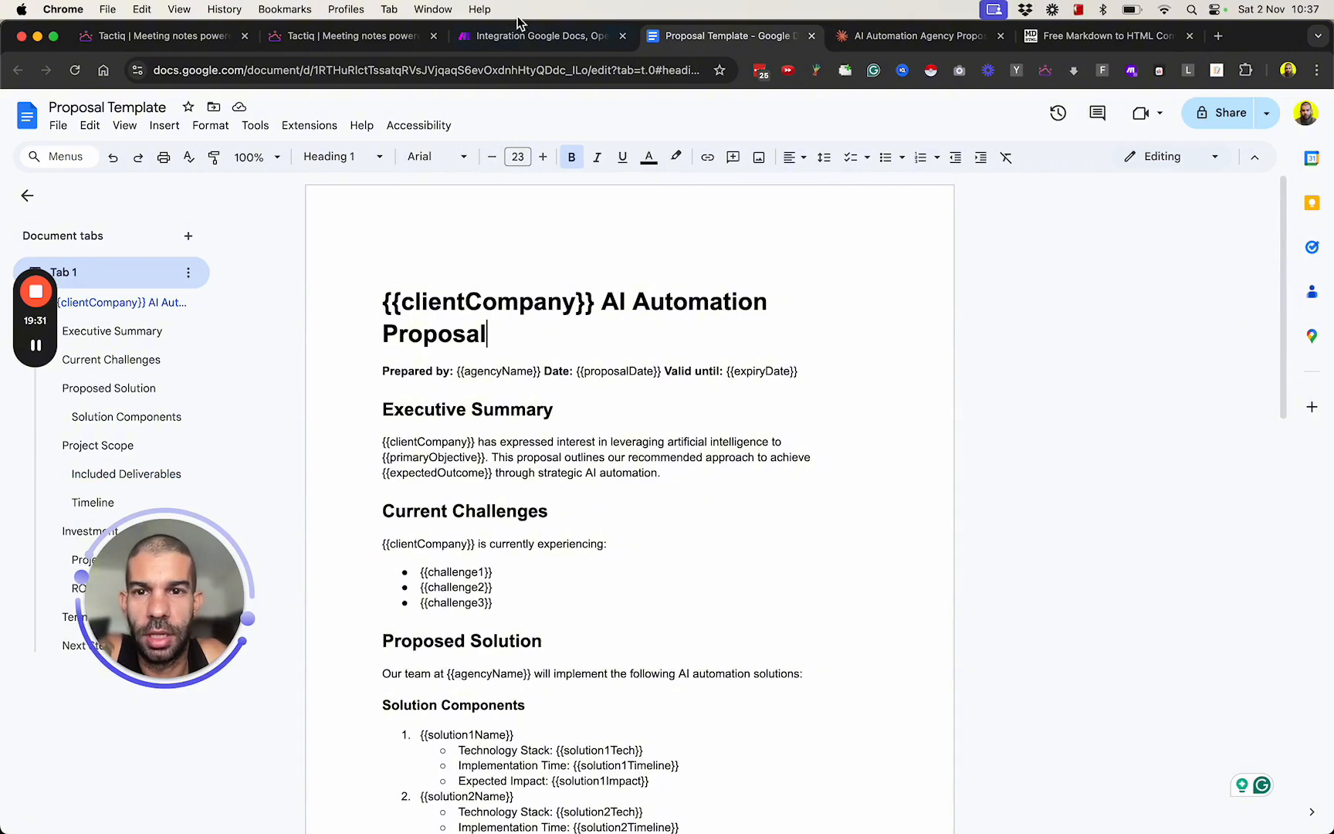
pyautogui.click(559, 48)
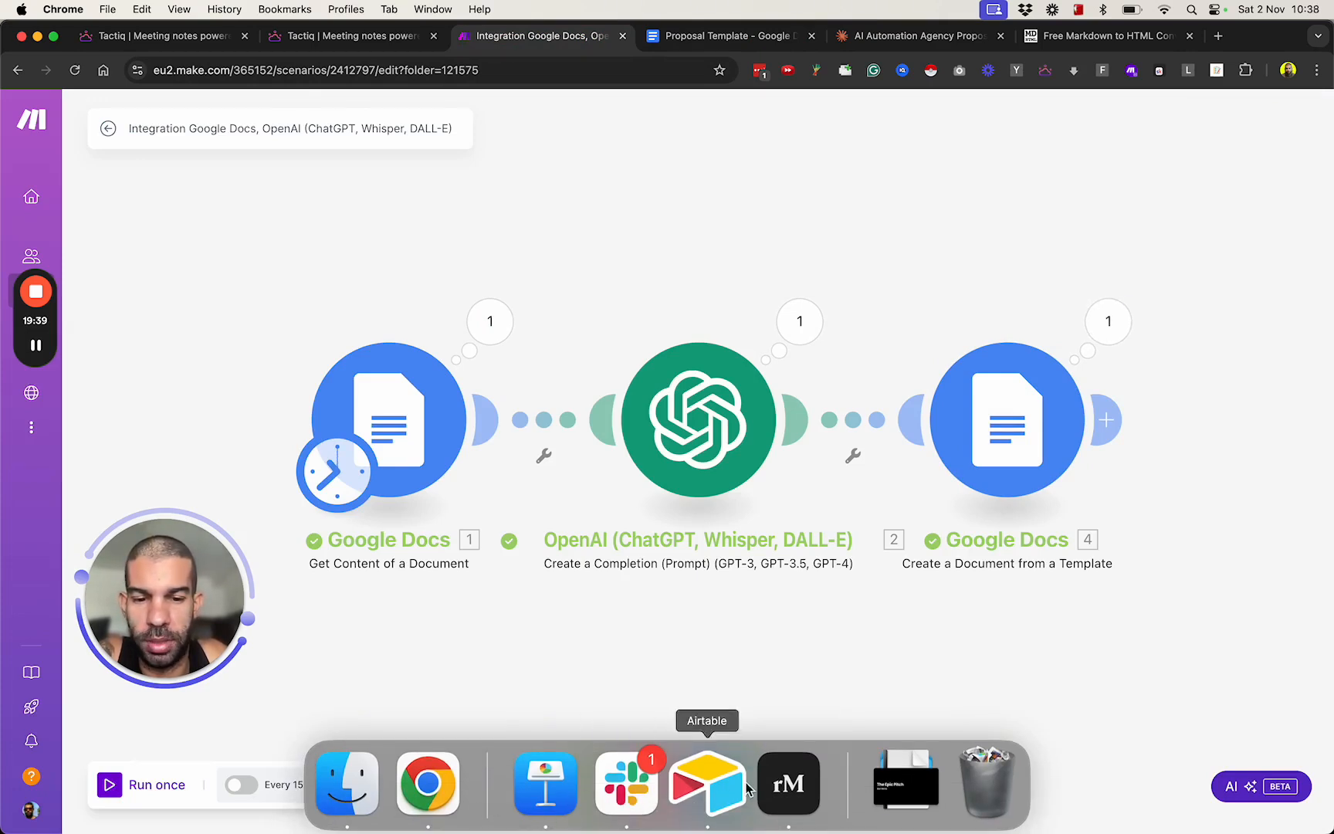
# Switch to reMarkable to review the handwritten workflow outline, and return to the Make scenario in Chrome.
pyautogui.click(786, 781)
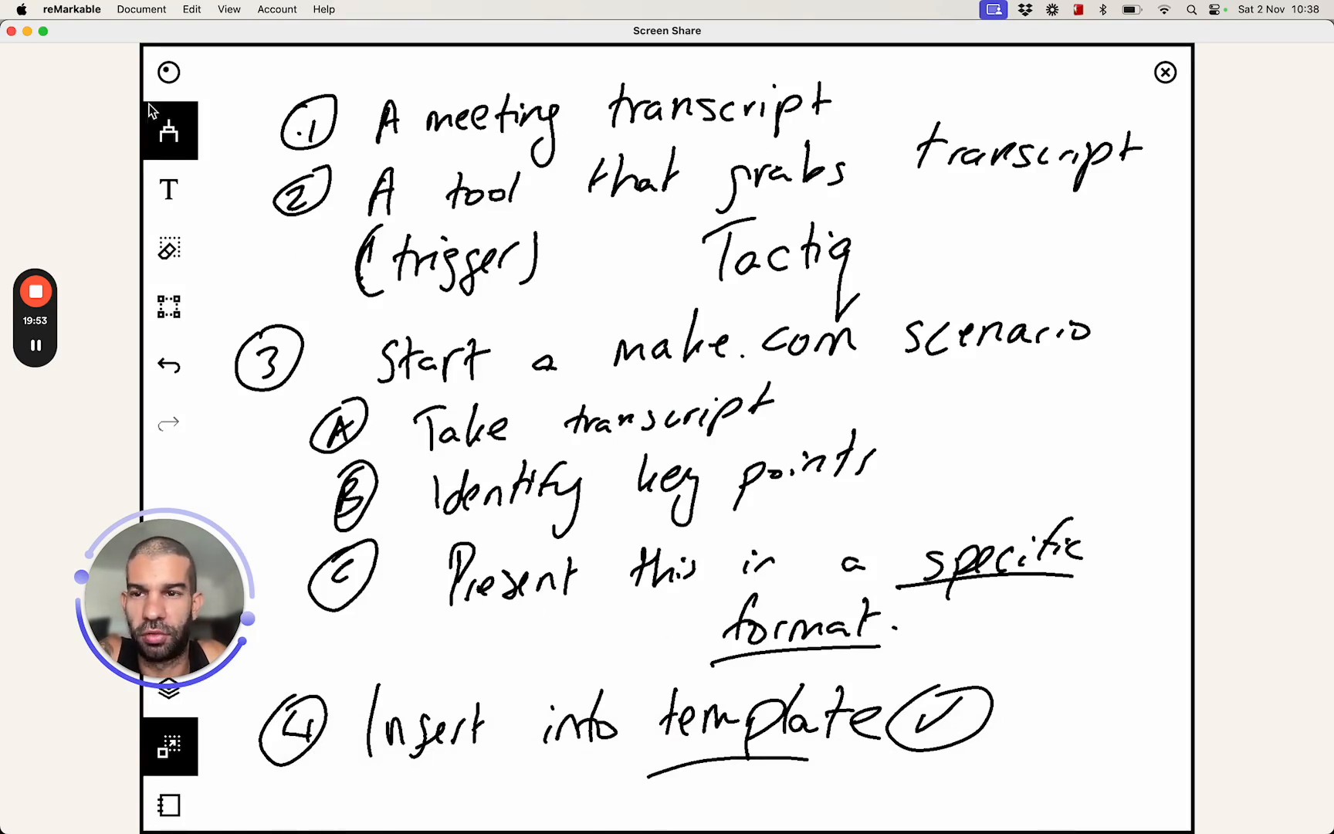
pyautogui.click(27, 32)
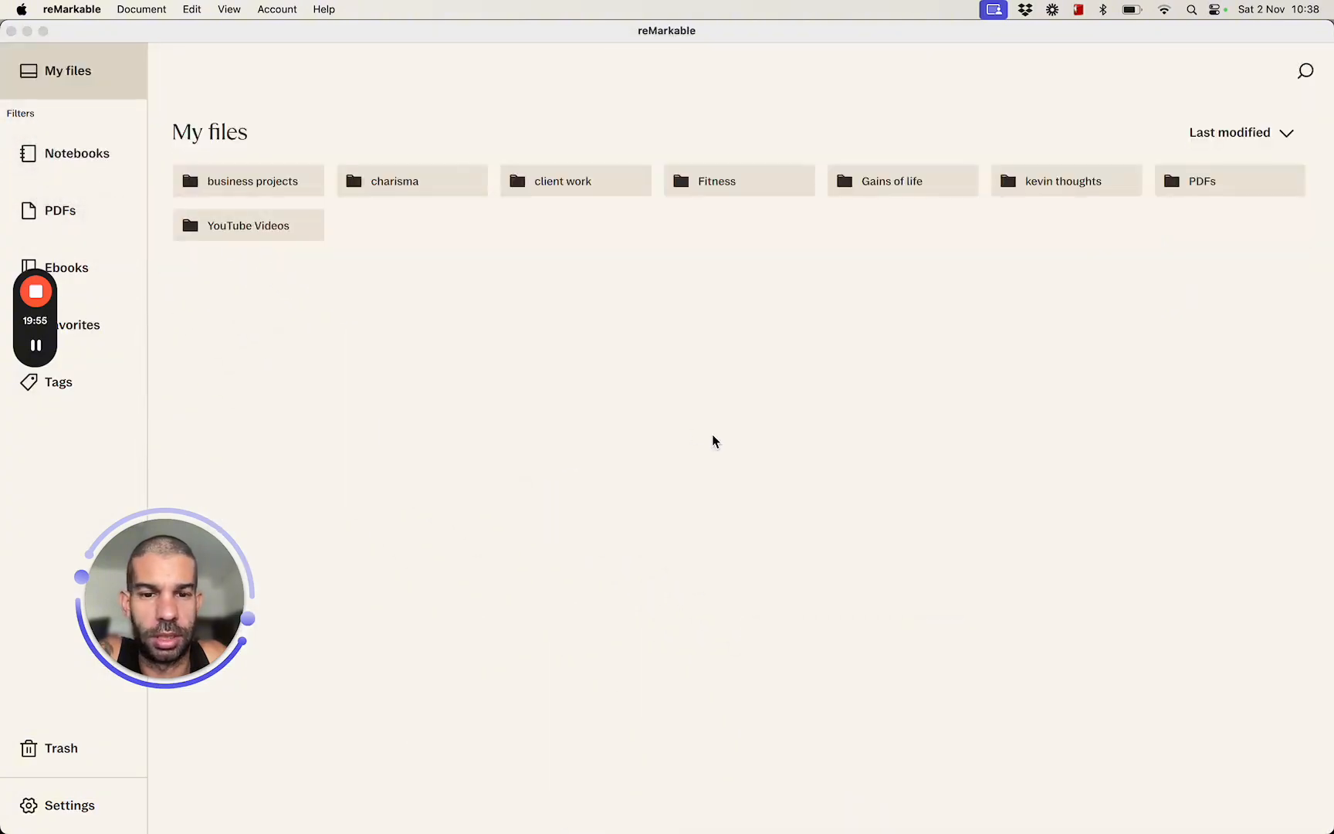
pyautogui.hotkey('ctrl', 'Up')
pyautogui.click(1042, 313)
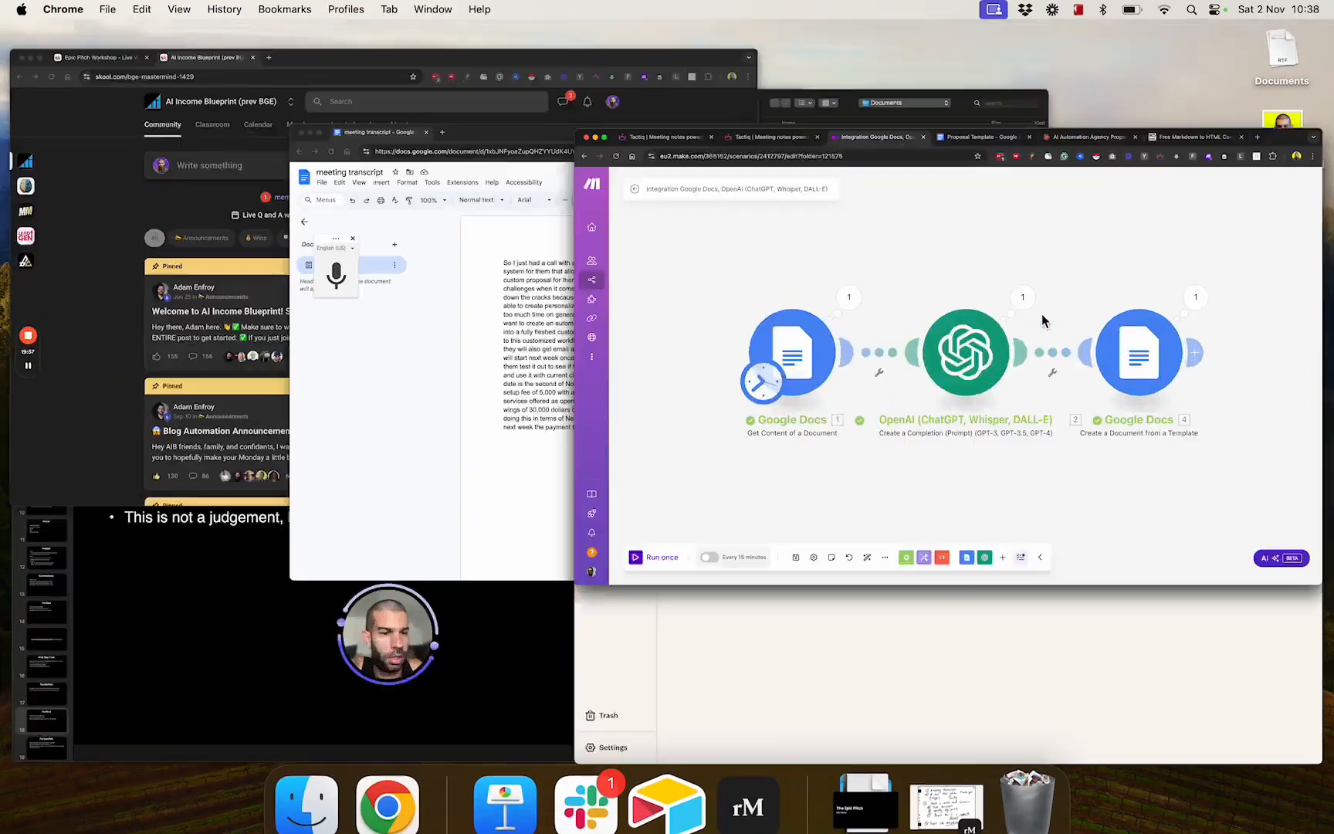
# Open the generated proposal in a new browser tab using the Web View Link from the template module's output, and look through the document.
pyautogui.click(1126, 333)
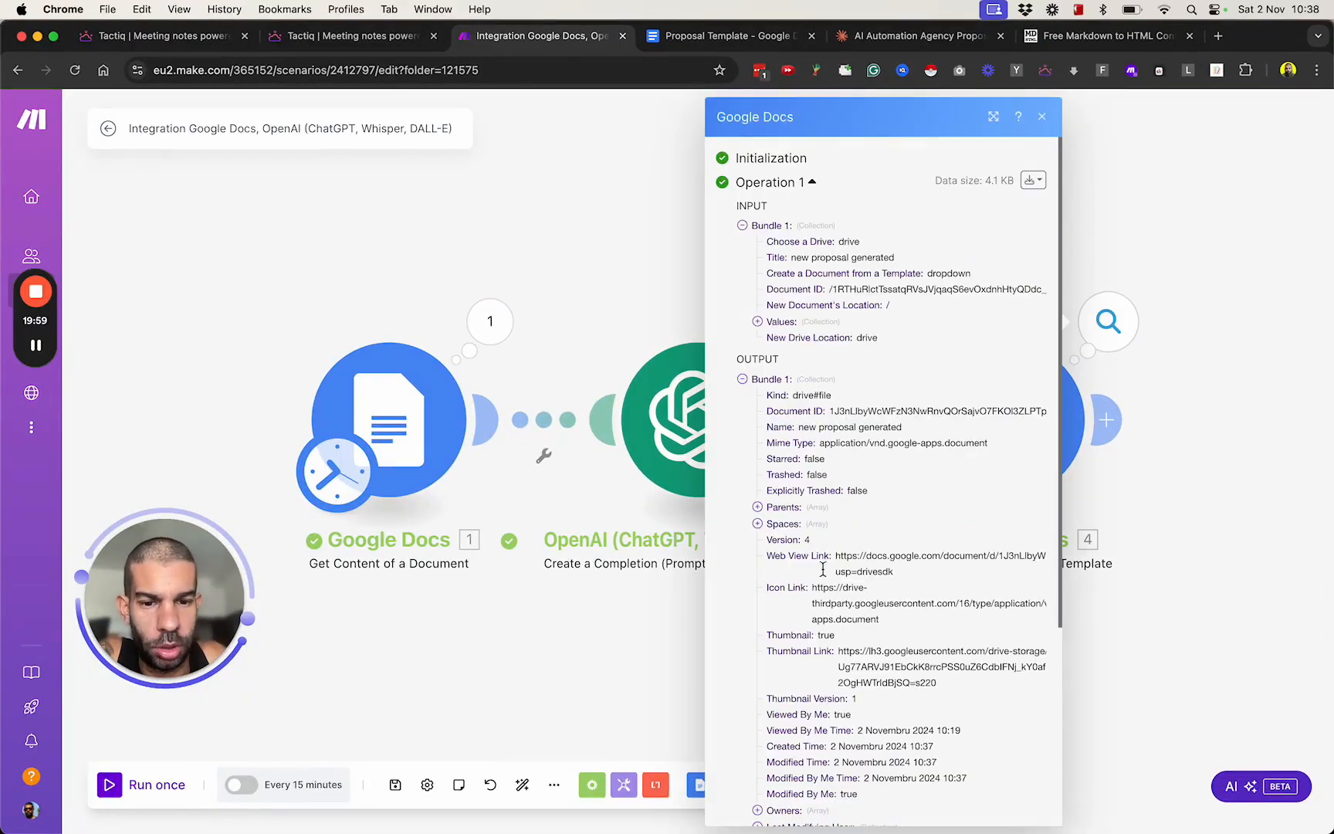
pyautogui.tripleClick(864, 571)
pyautogui.press('super+c')
pyautogui.press('super+t')
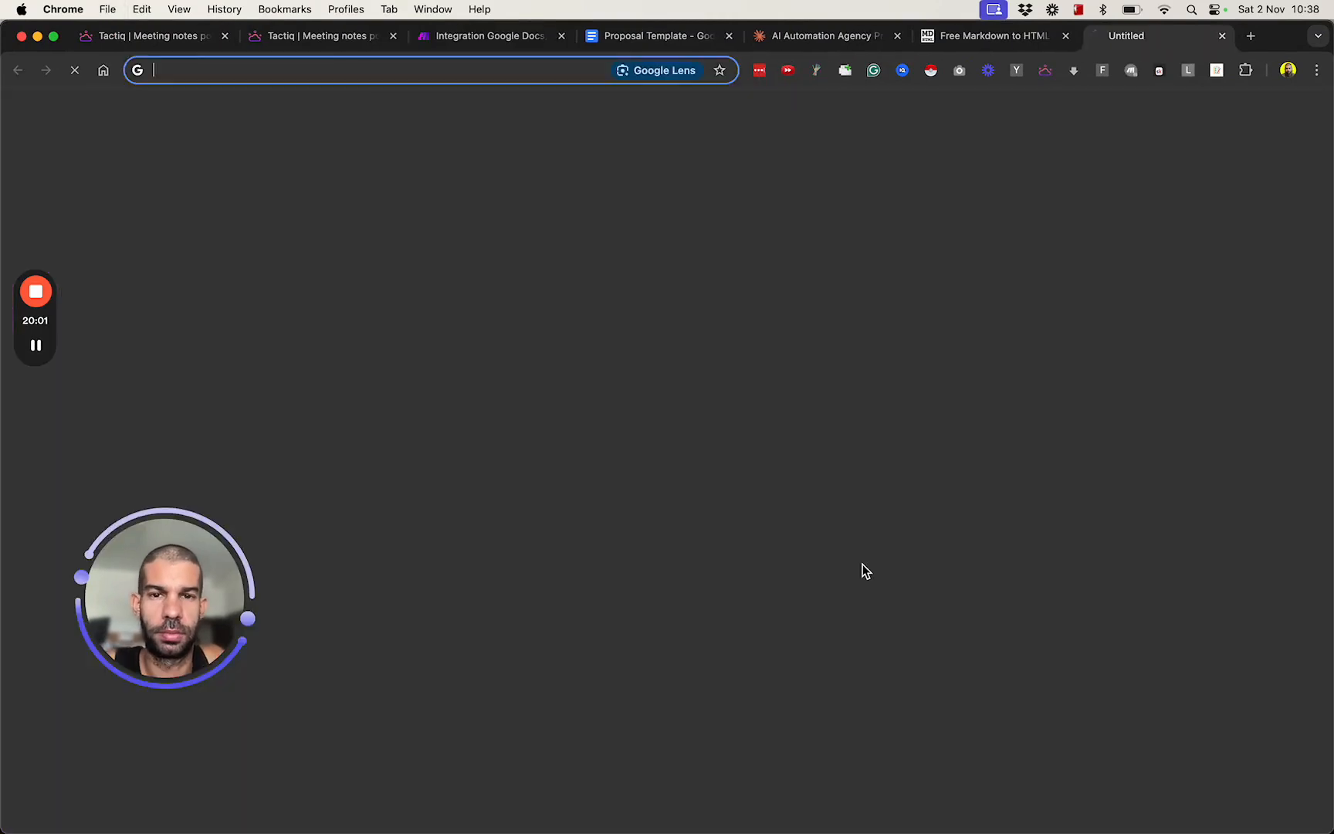
pyautogui.press('super+v')
pyautogui.press('Return')
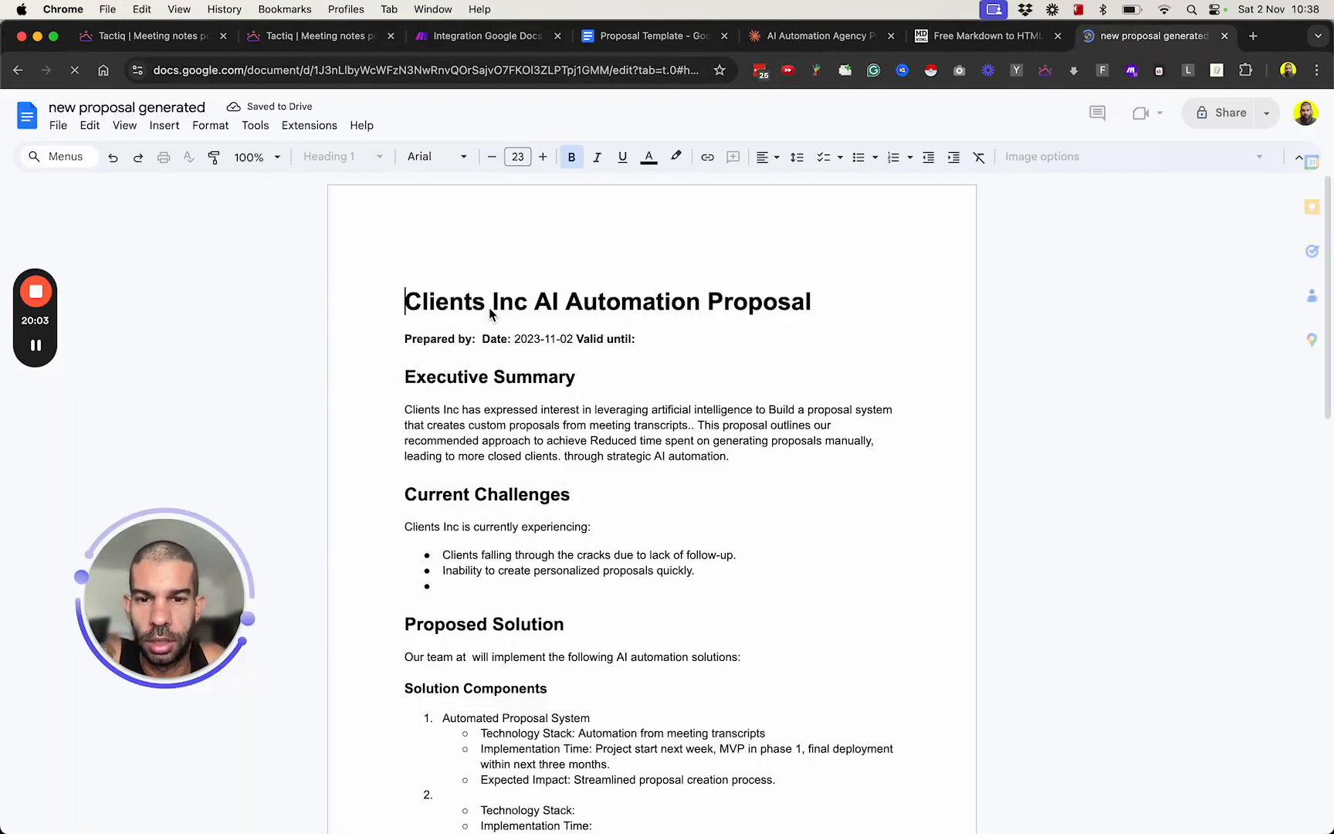
pyautogui.scroll(-4, 512, 315)
pyautogui.scroll(-10, 512, 315)
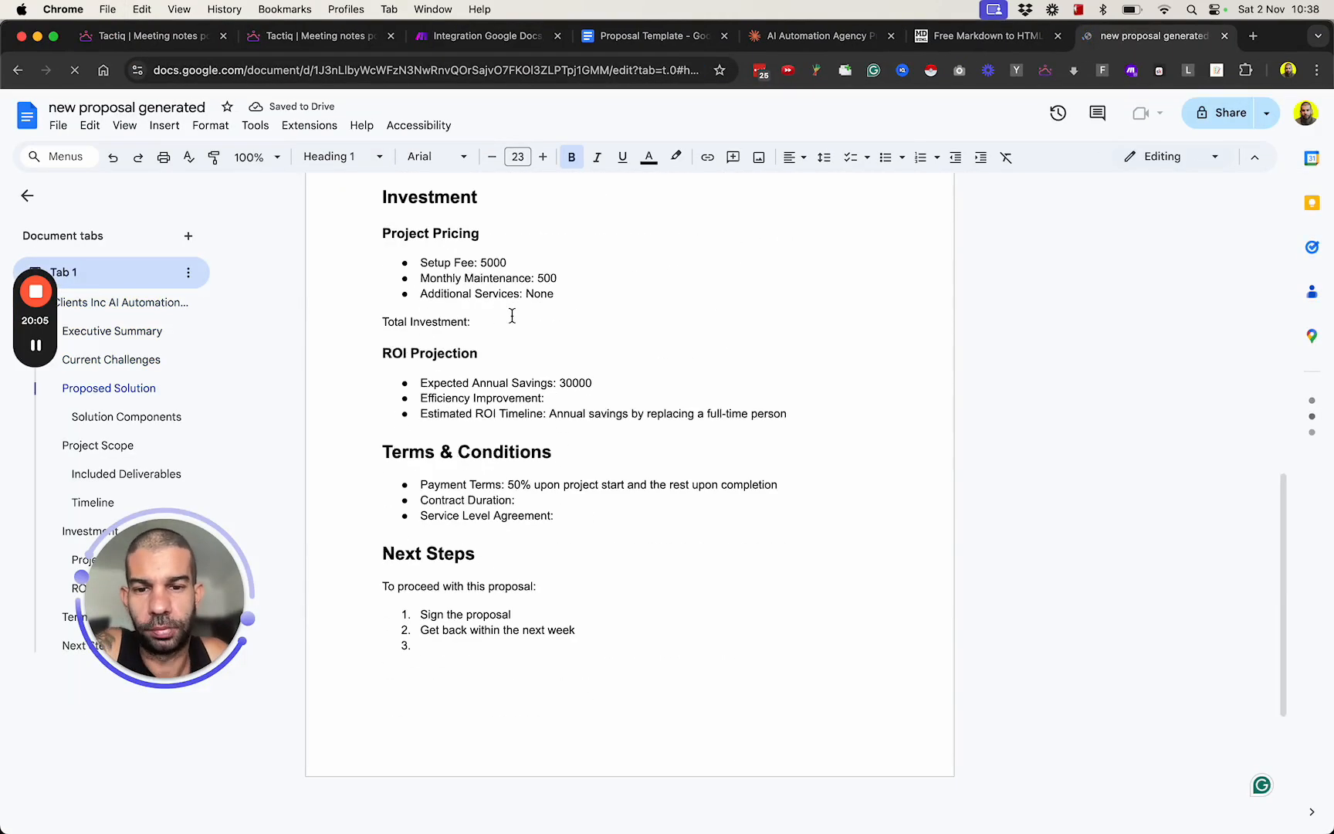
pyautogui.scroll(14, 512, 315)
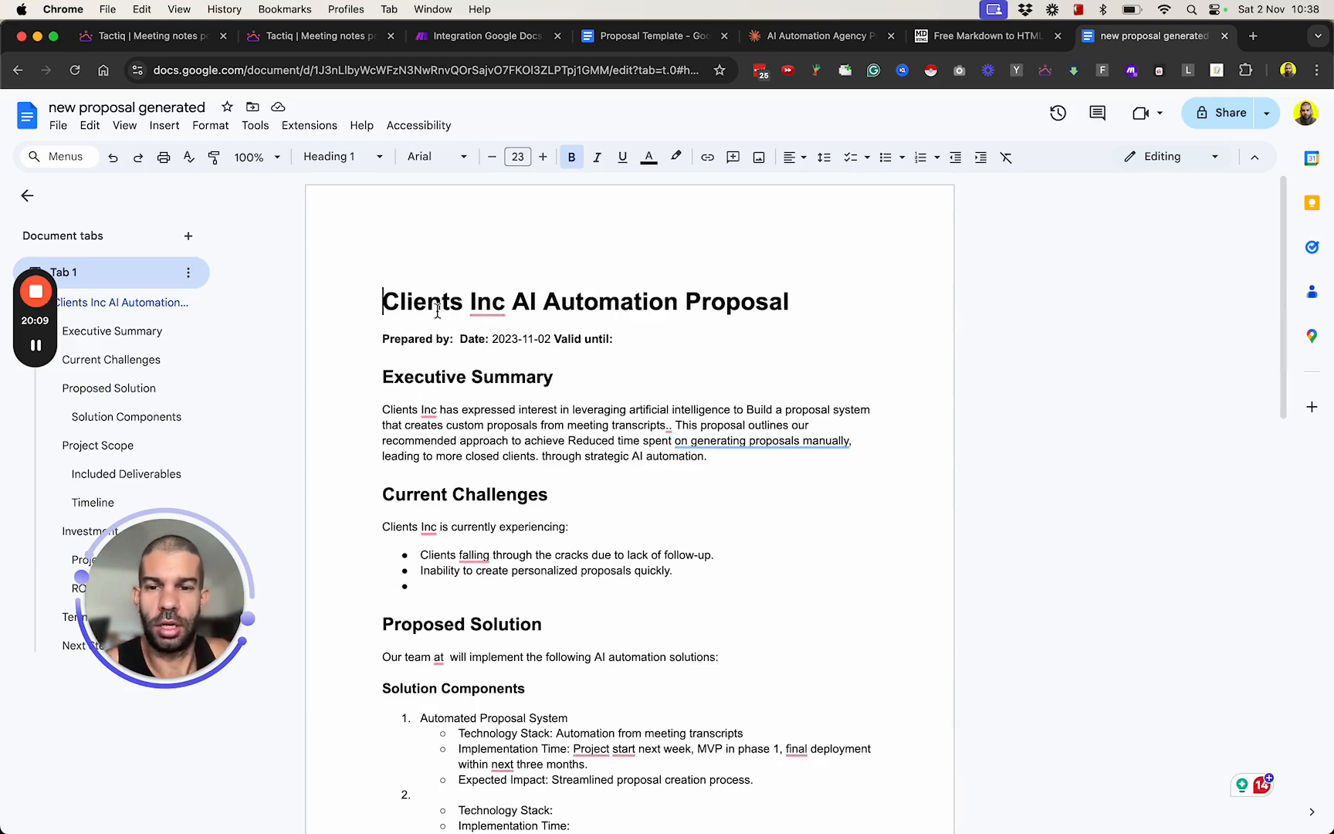
# Delete the empty "Prepared by:" and "Valid until:" labels from the line below the generated proposal's title.
pyautogui.click(455, 340)
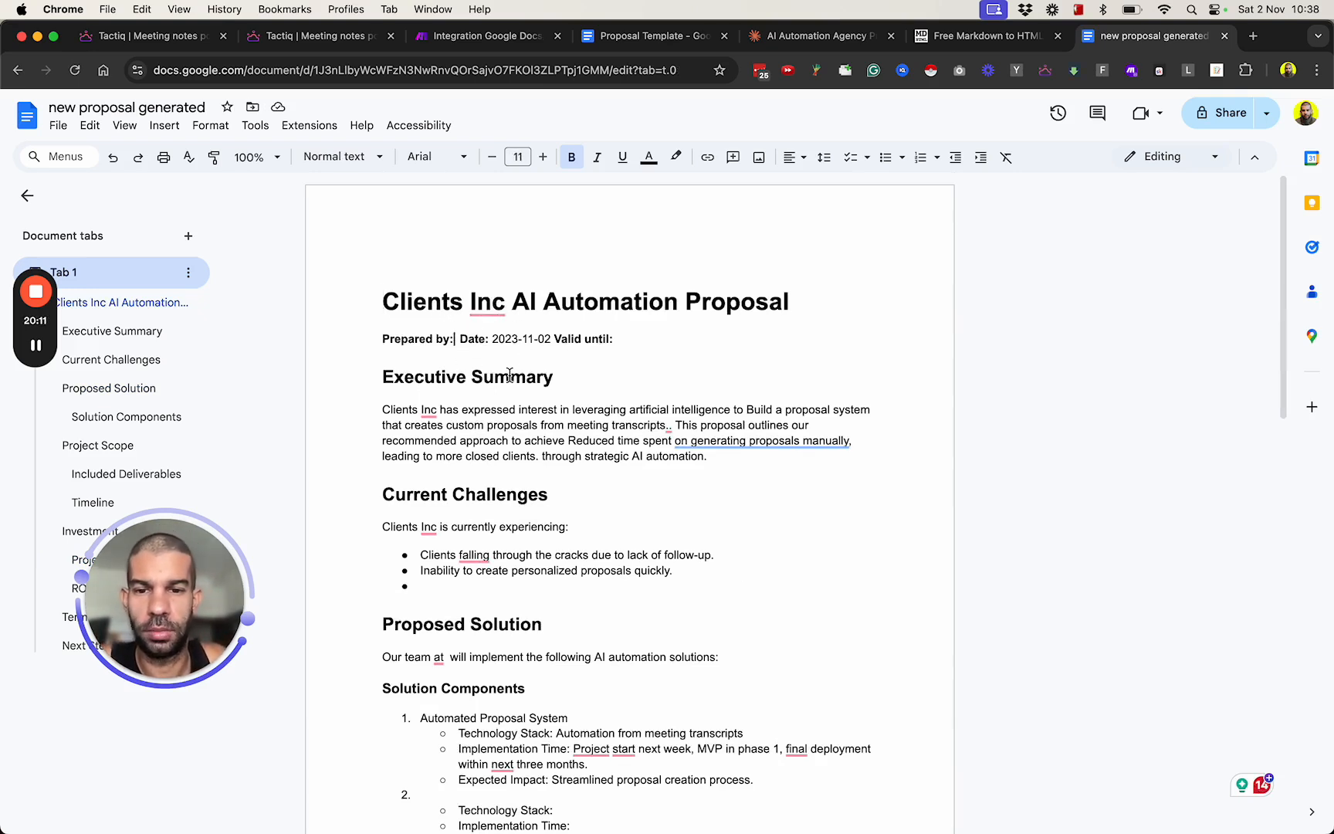
pyautogui.hotkey('shift', 'Home')
pyautogui.press('BackSpace')
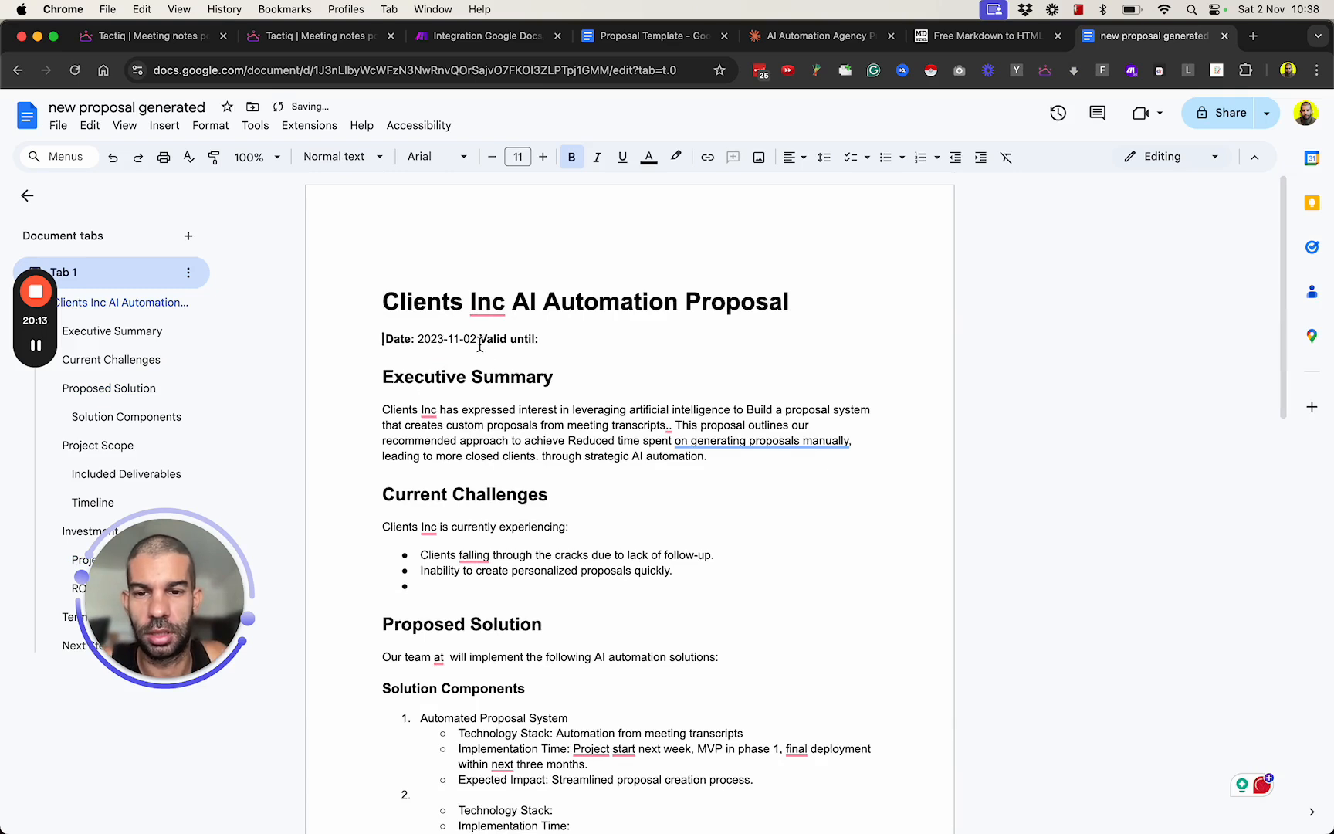
pyautogui.moveTo(480, 340); pyautogui.dragTo(540, 340)
pyautogui.press('BackSpace')
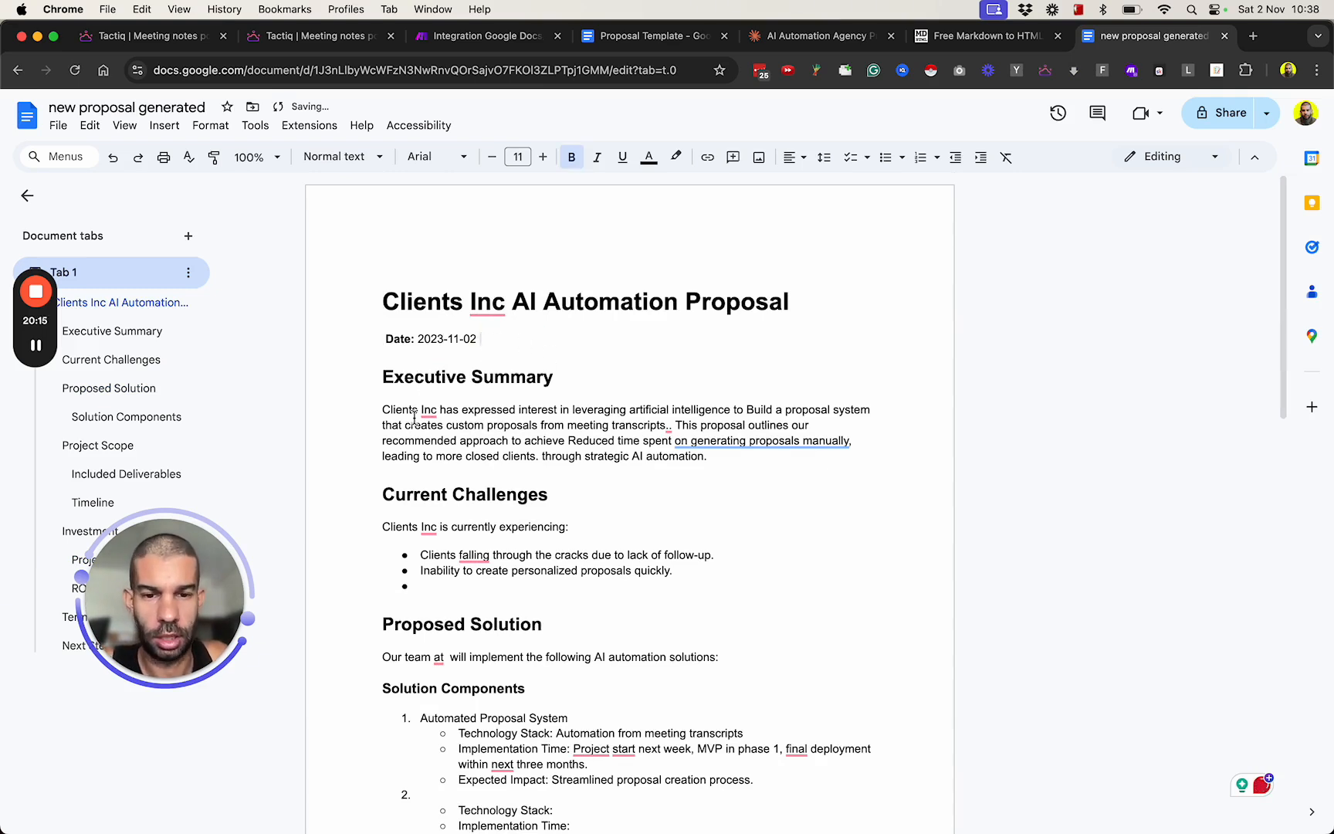
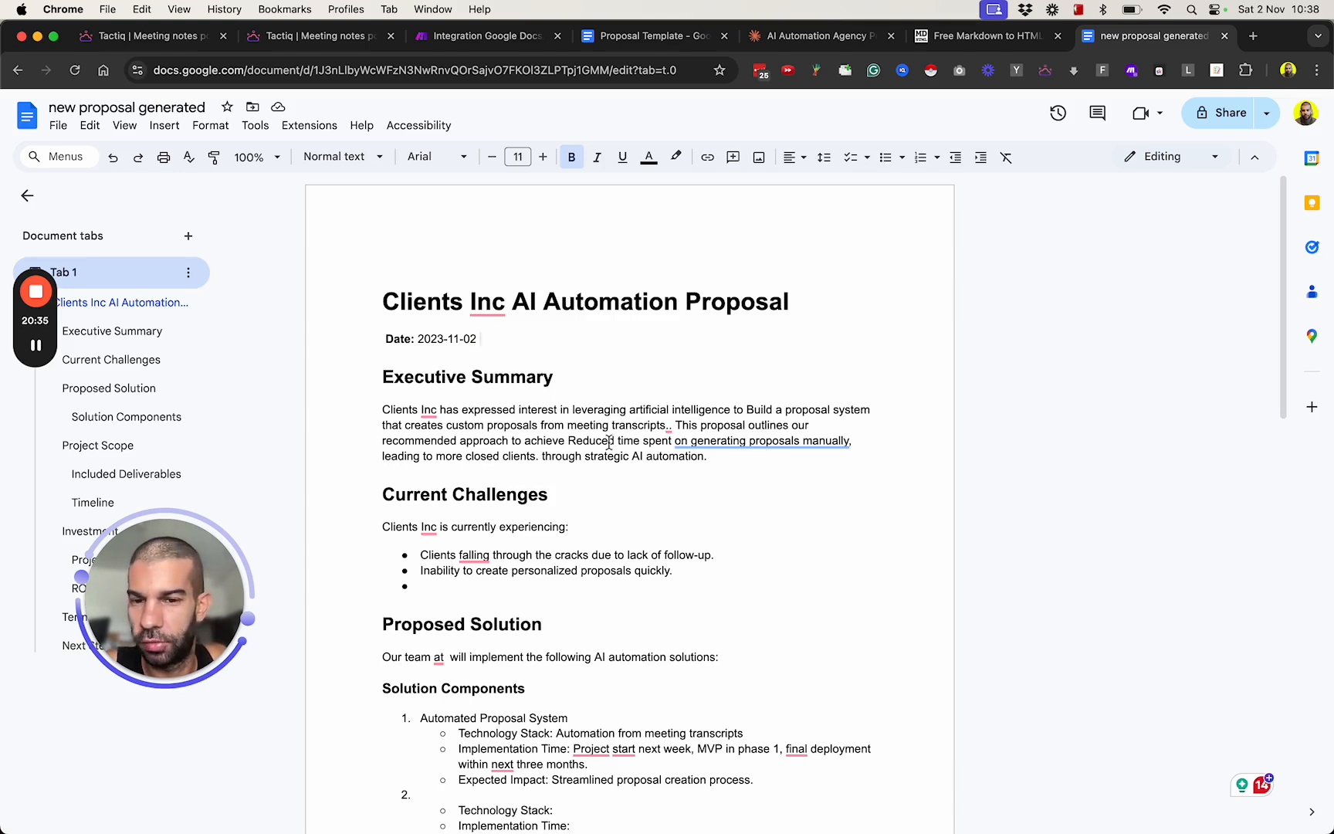
# Correct the Executive Summary wording to "Clients Inc." and "reduced time spent manually generating proposals, leading to more closed clients".
pyautogui.click(669, 426)
pyautogui.click(686, 455)
pyautogui.click(739, 472)
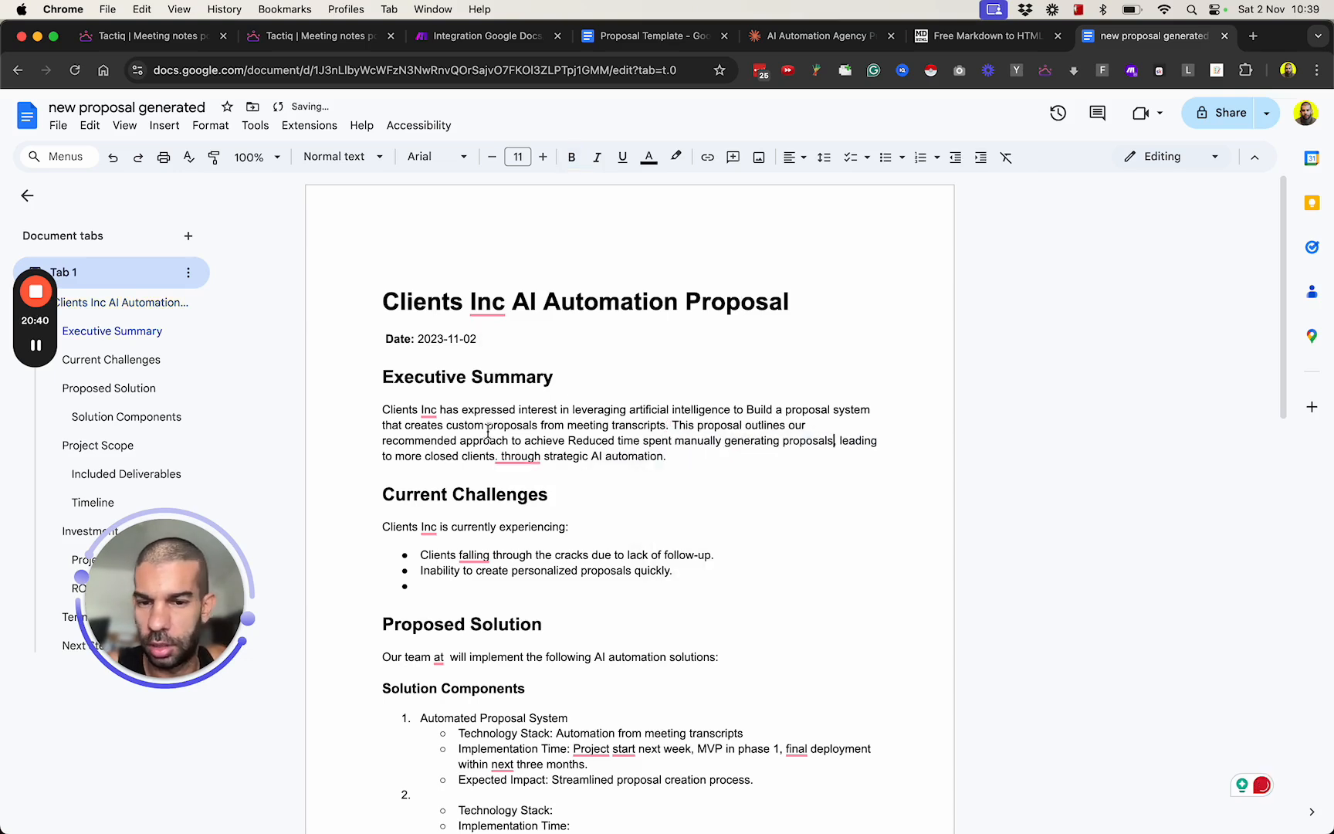
pyautogui.click(430, 410)
pyautogui.click(444, 452)
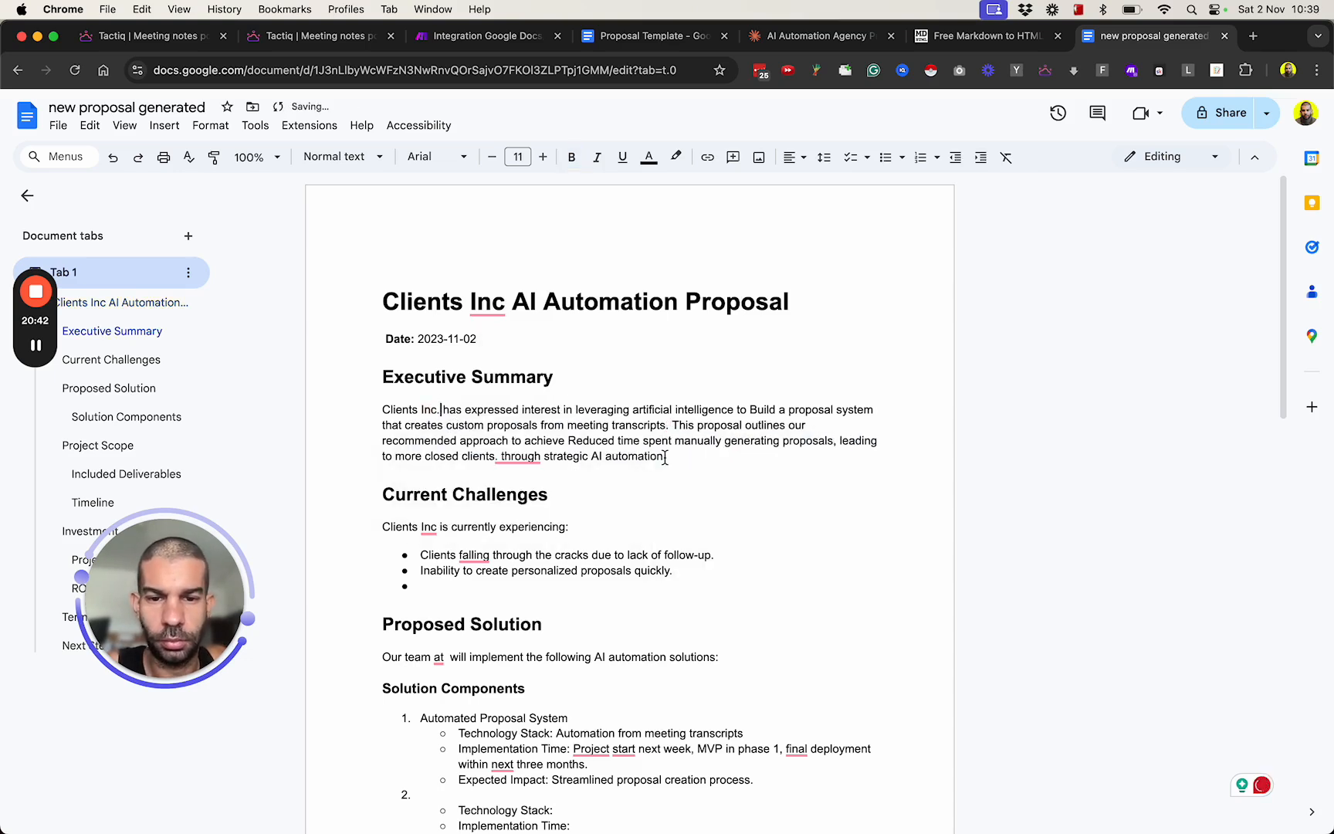
pyautogui.press('BackSpace')
pyautogui.write('r')
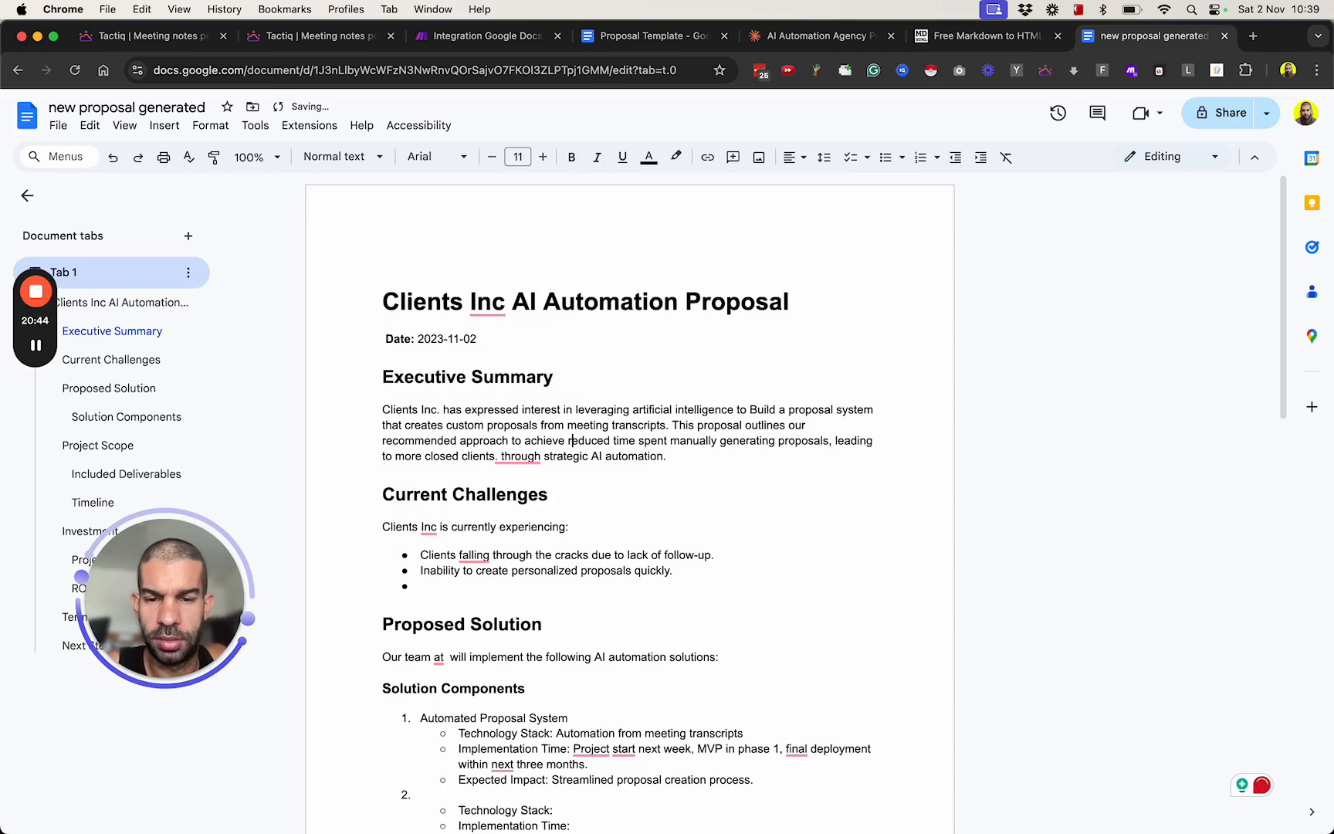
pyautogui.scroll(-3, 520, 397)
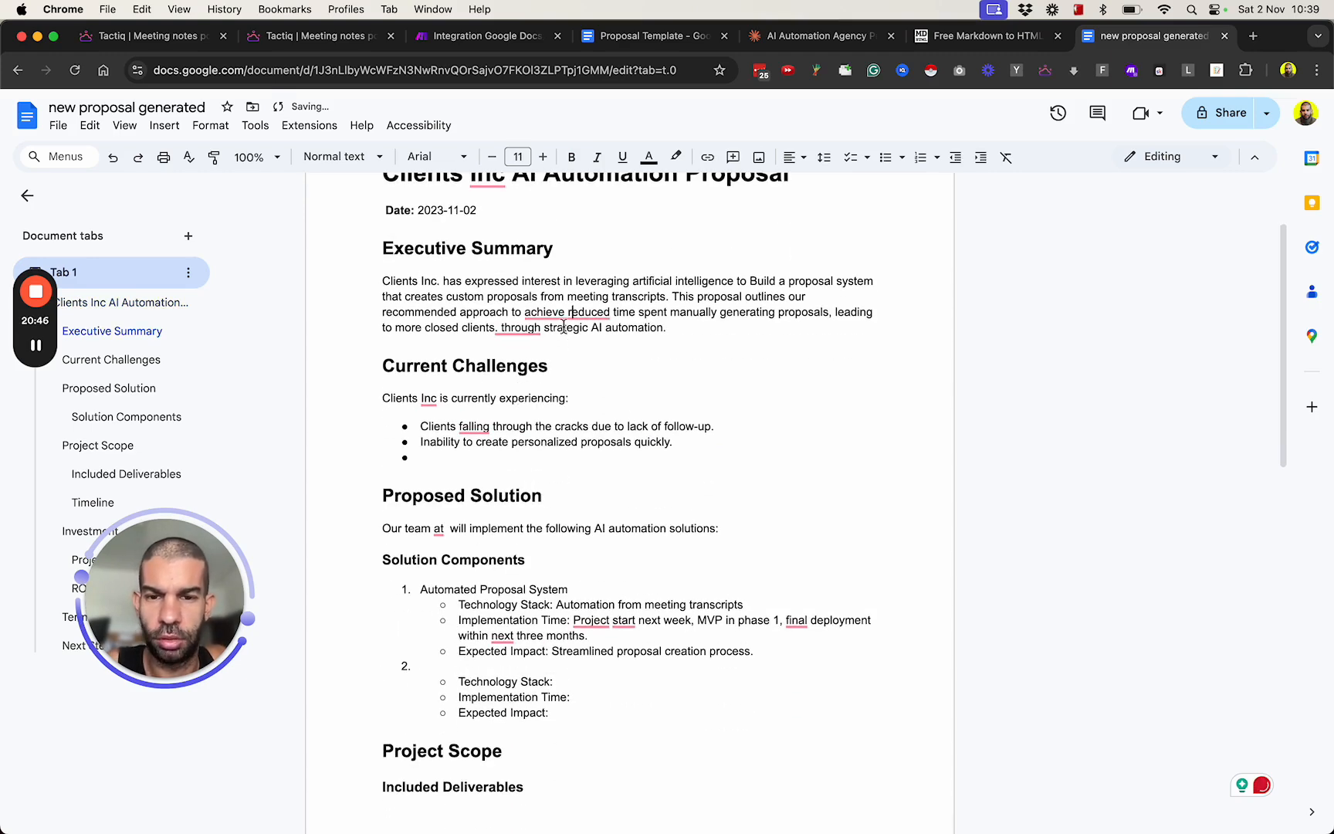
pyautogui.click(519, 327)
pyautogui.click(398, 347)
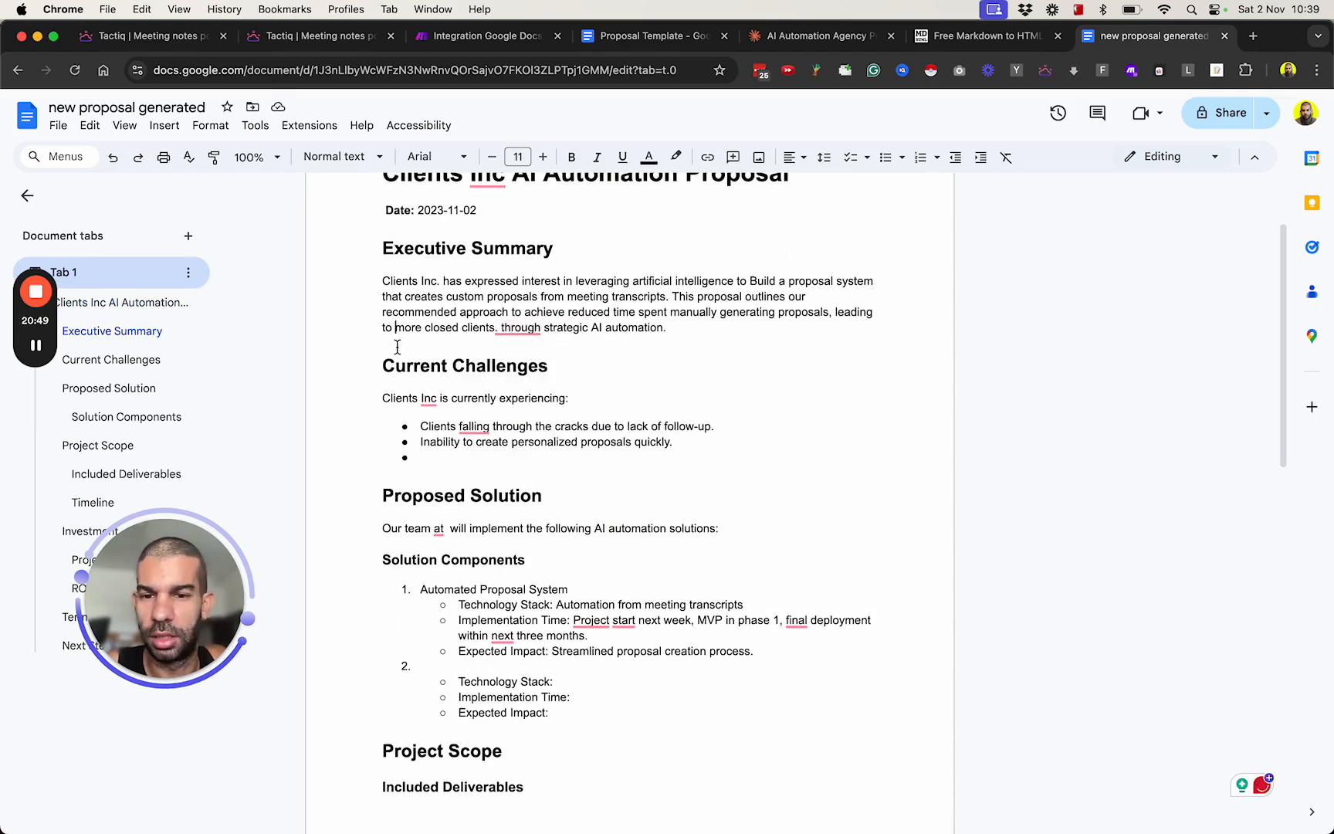
# Delete the empty third bullet from the Current Challenges list.
pyautogui.scroll(-1, 387, 380)
pyautogui.doubleClick(552, 407)
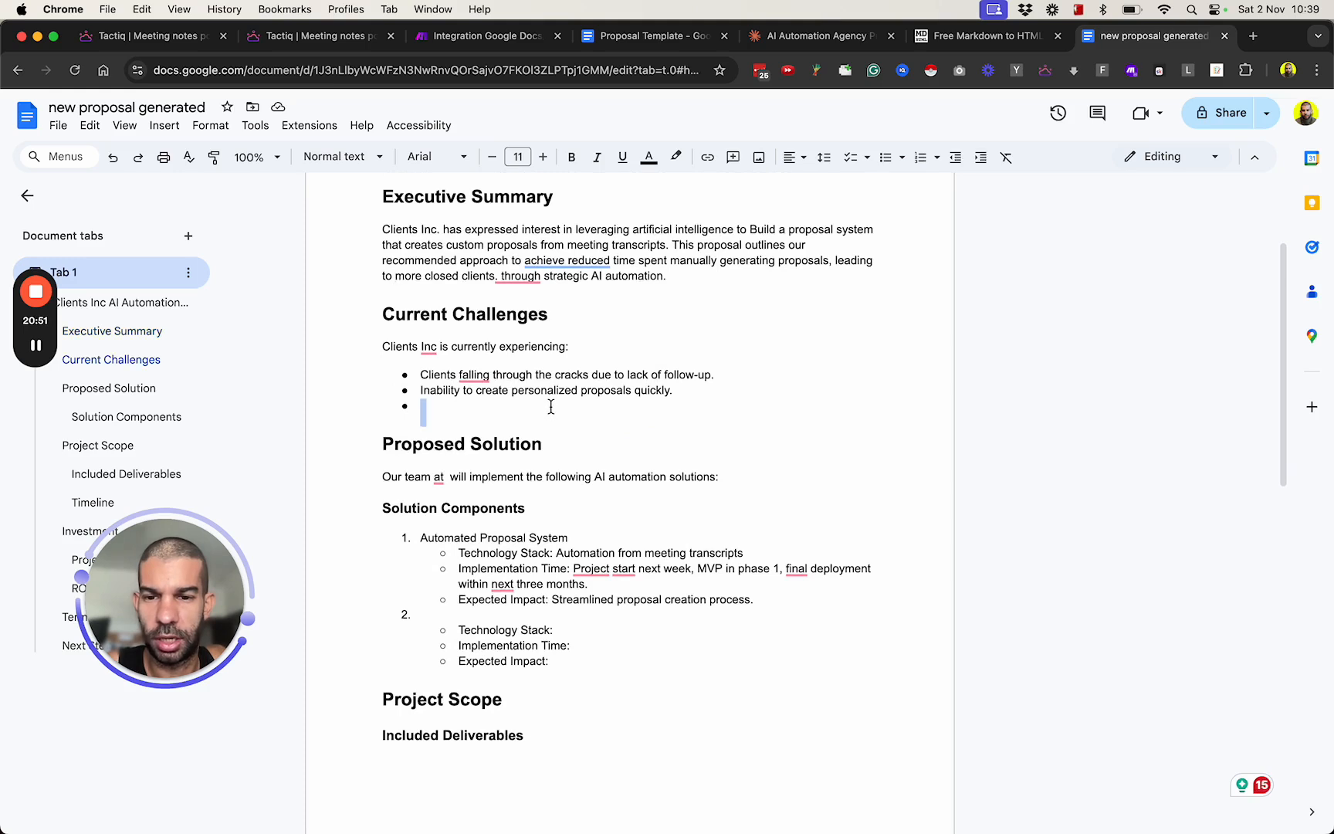
pyautogui.click(551, 407)
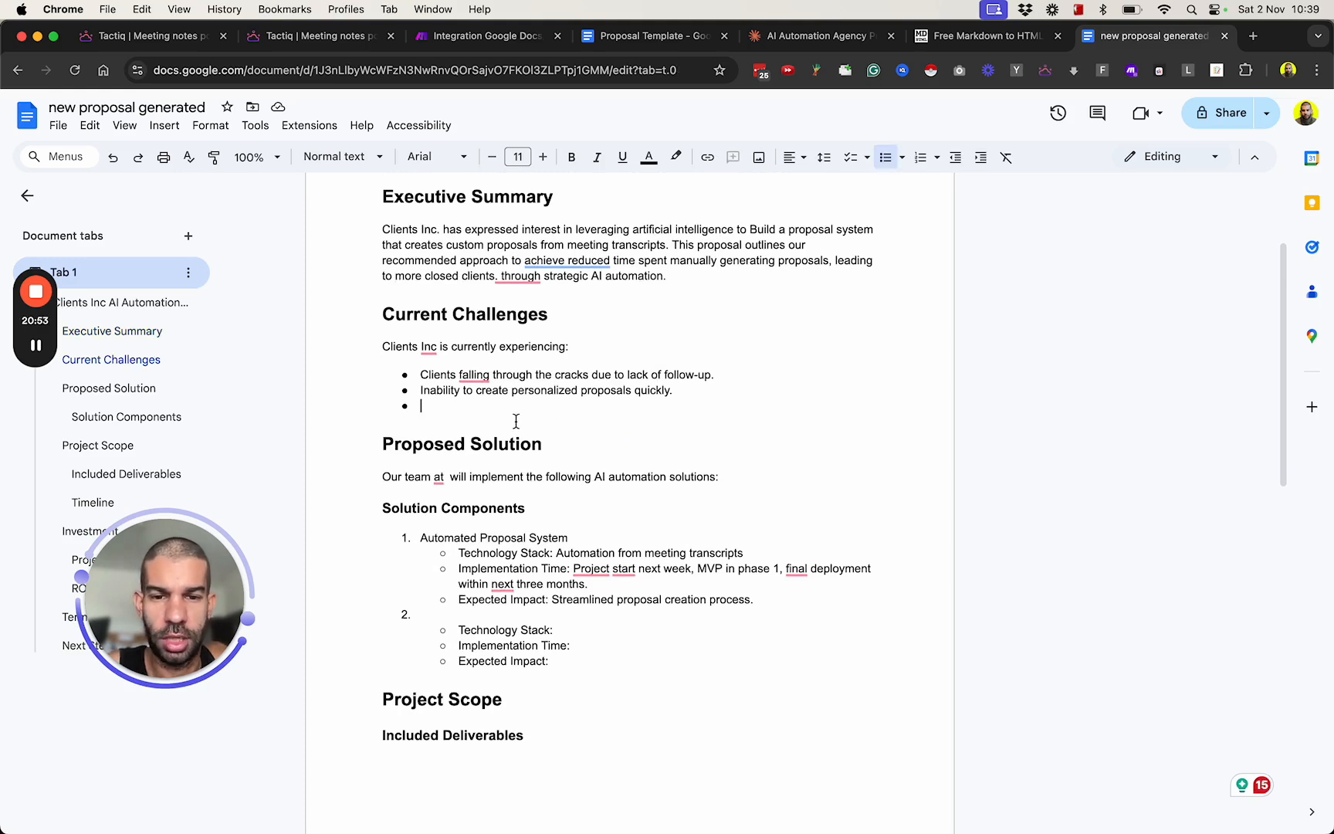
pyautogui.press('BackSpace')
pyautogui.press('BackSpace')
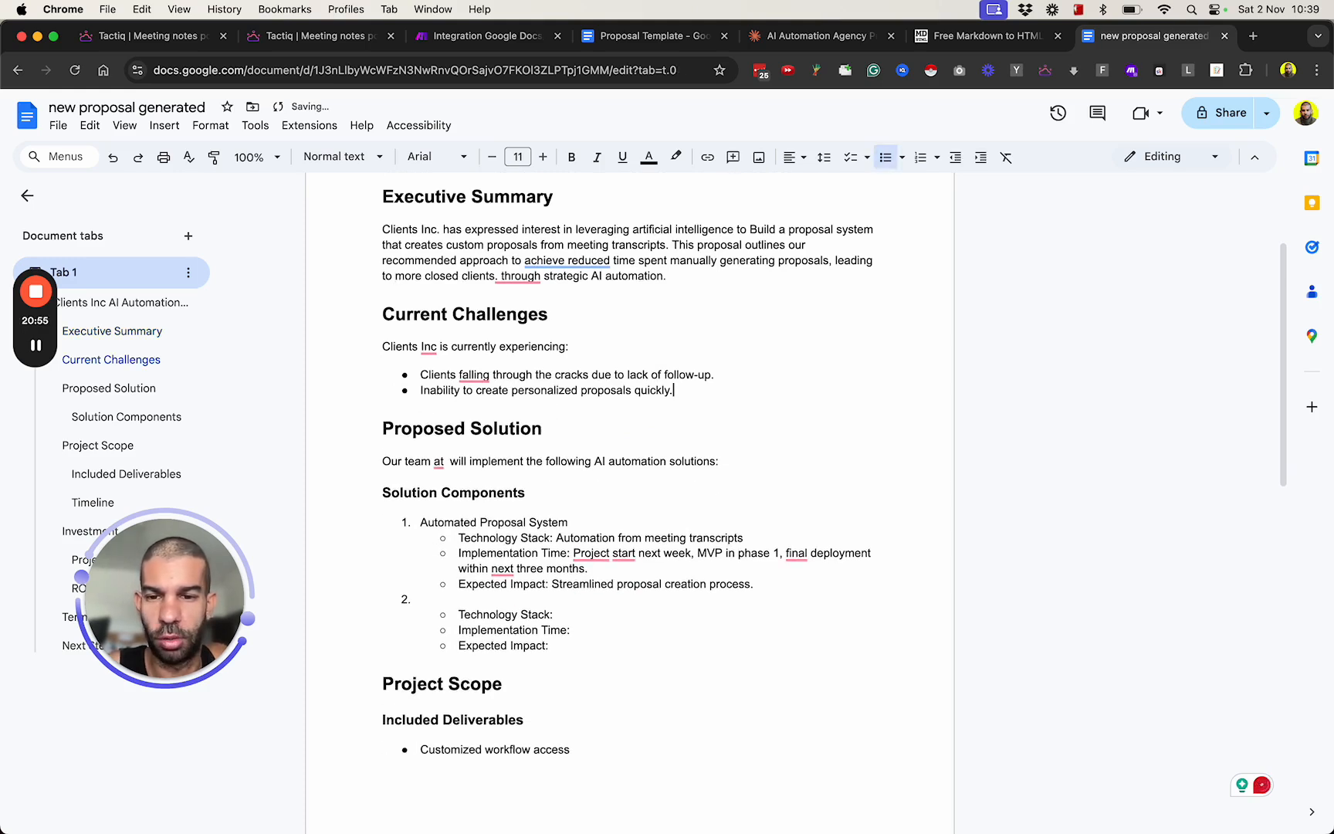
# Replace "Our team at" with "We" in the sentence that introduces the Proposed Solution.
pyautogui.scroll(-1, 559, 404)
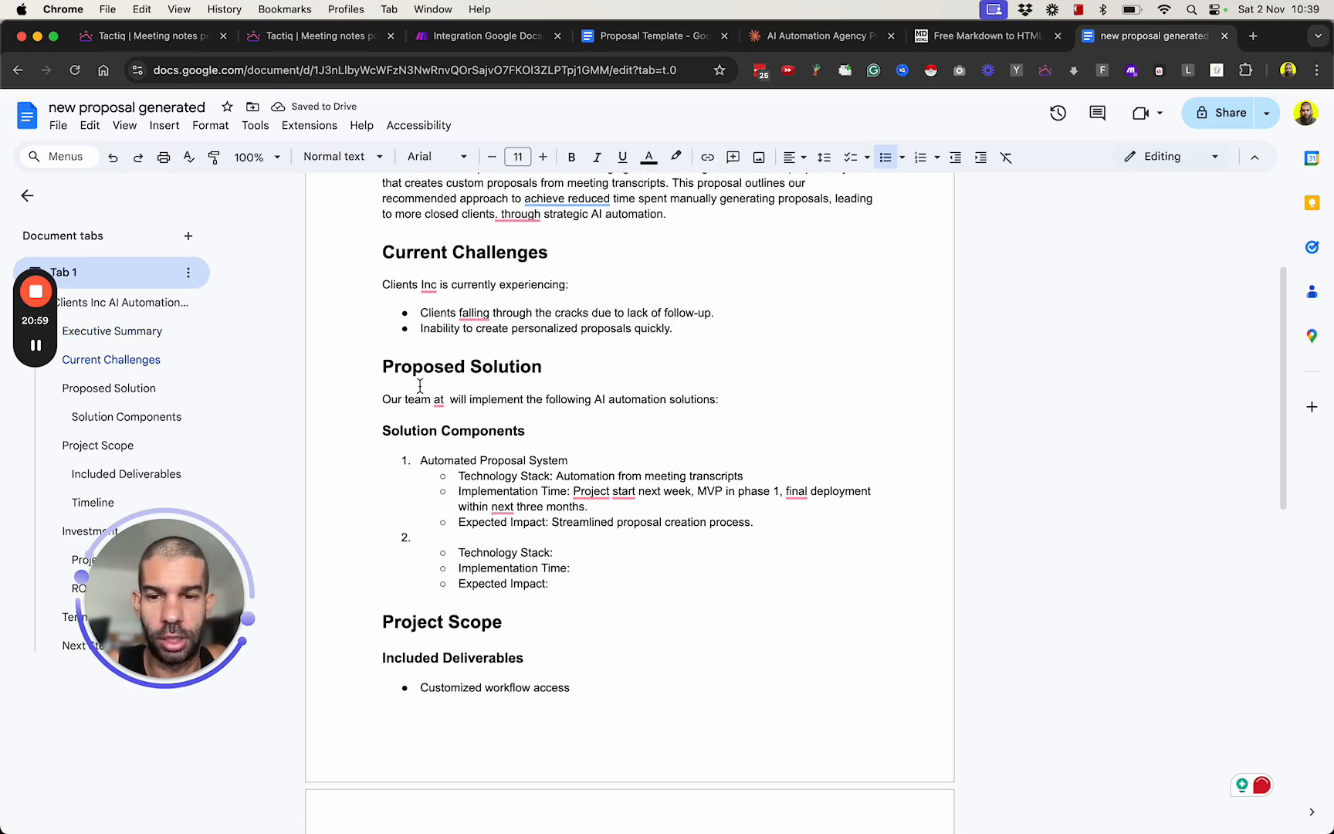
pyautogui.click(442, 398)
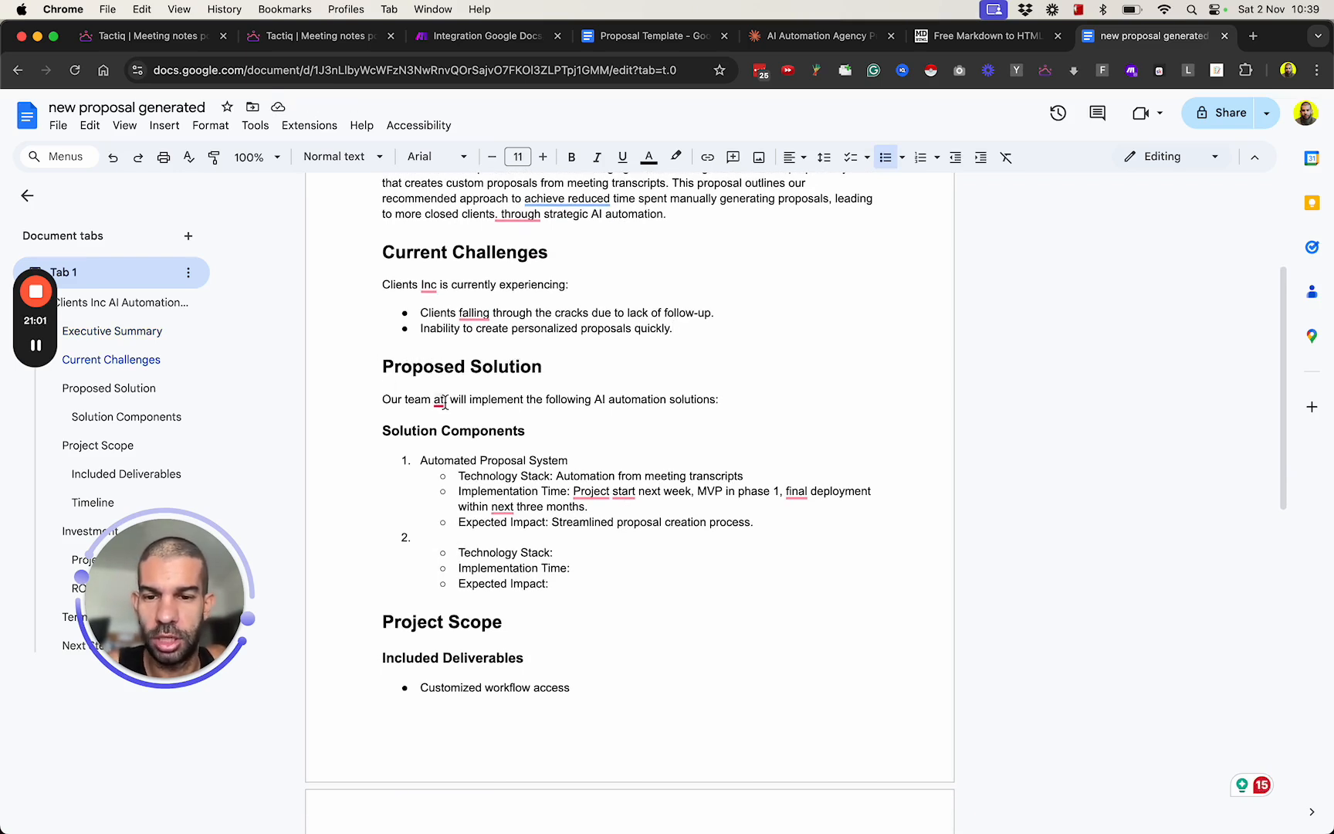
pyautogui.write('We')
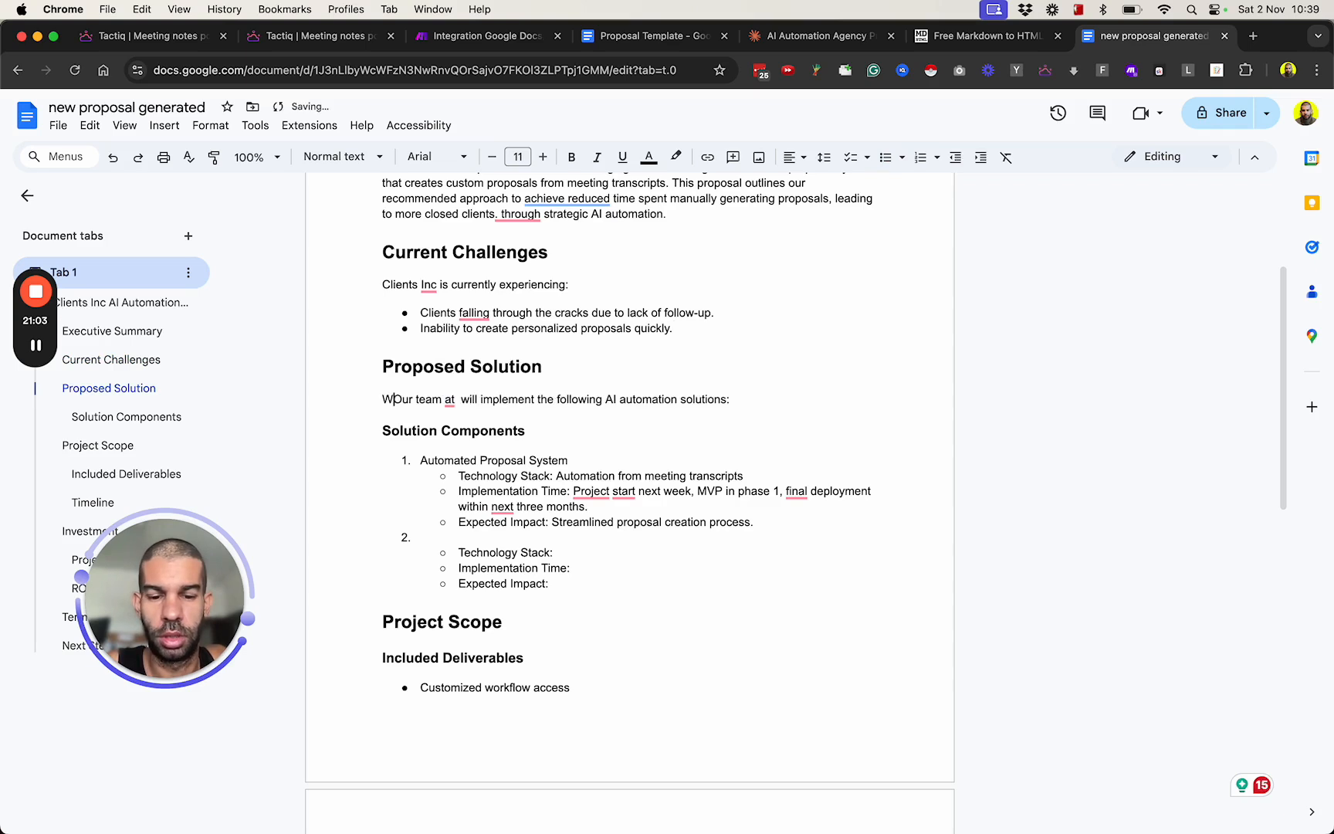
pyautogui.press('Delete')
pyautogui.press('Delete')
pyautogui.press('Delete')
pyautogui.press('Delete')
pyautogui.press('Delete')
pyautogui.press('Delete')
pyautogui.press('Delete')
pyautogui.press('Delete')
pyautogui.press('Delete')
pyautogui.press('Delete')
pyautogui.press('Delete')
pyautogui.press('Delete')
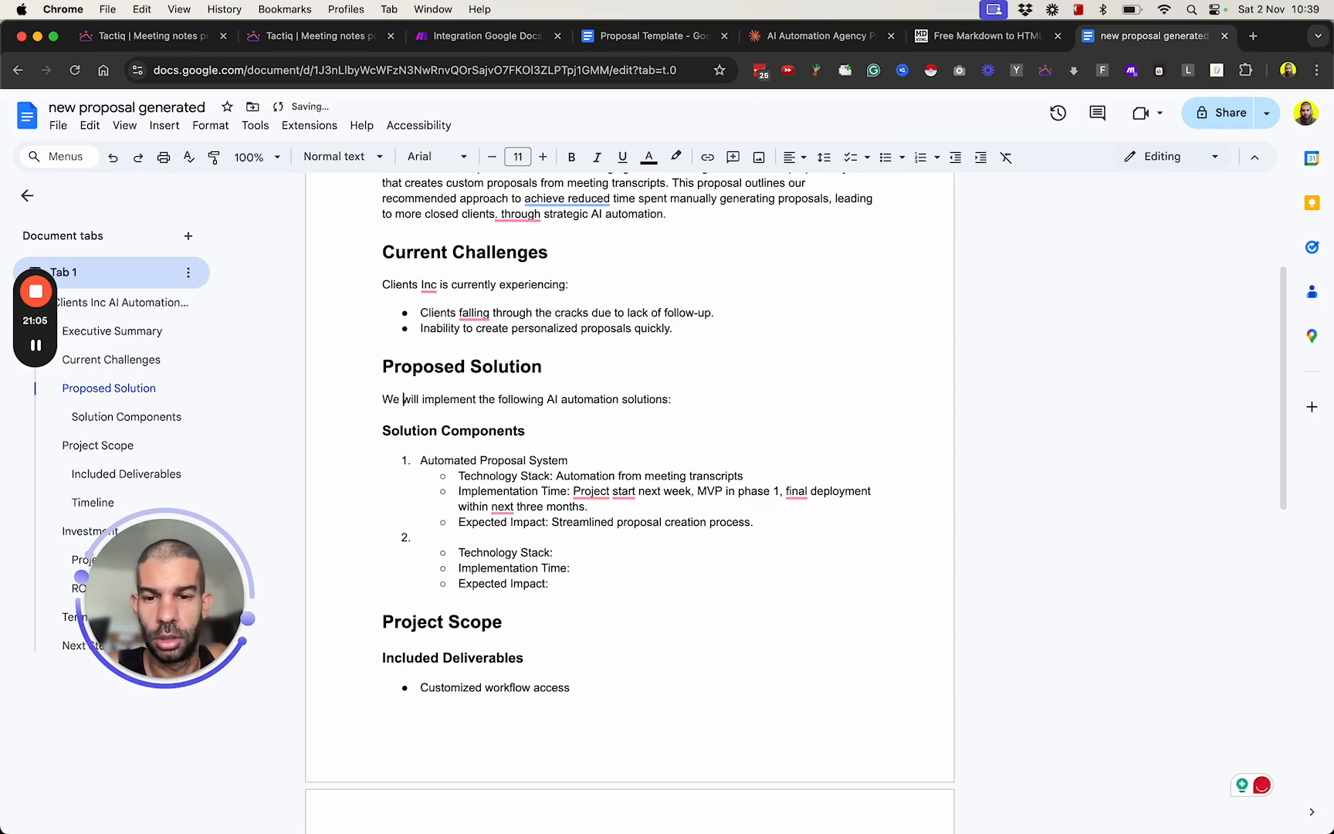
# Delete the empty second item under Solution Components together with its blank Technology Stack, Implementation Time and Expected Impact bullets.
pyautogui.scroll(-2, 594, 403)
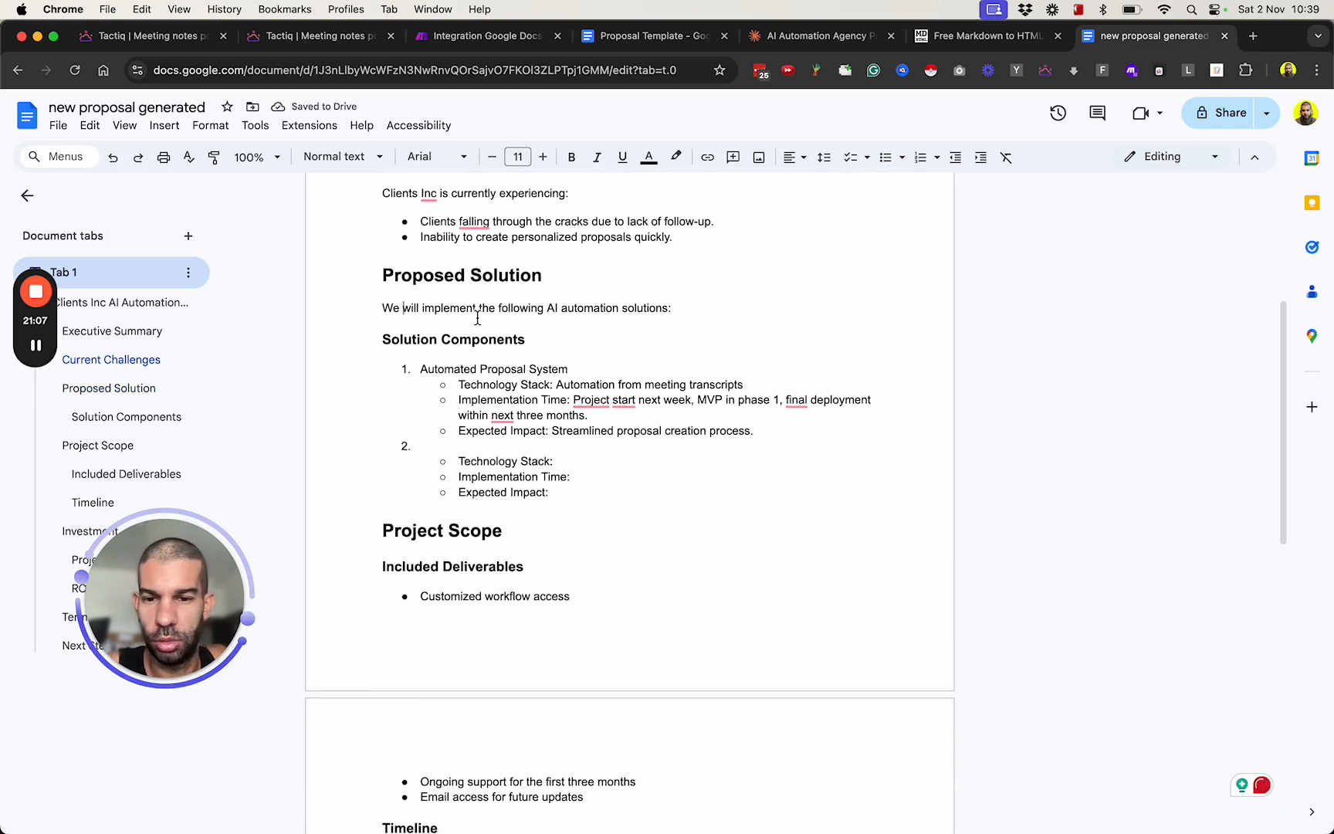
pyautogui.moveTo(438, 369); pyautogui.dragTo(569, 370)
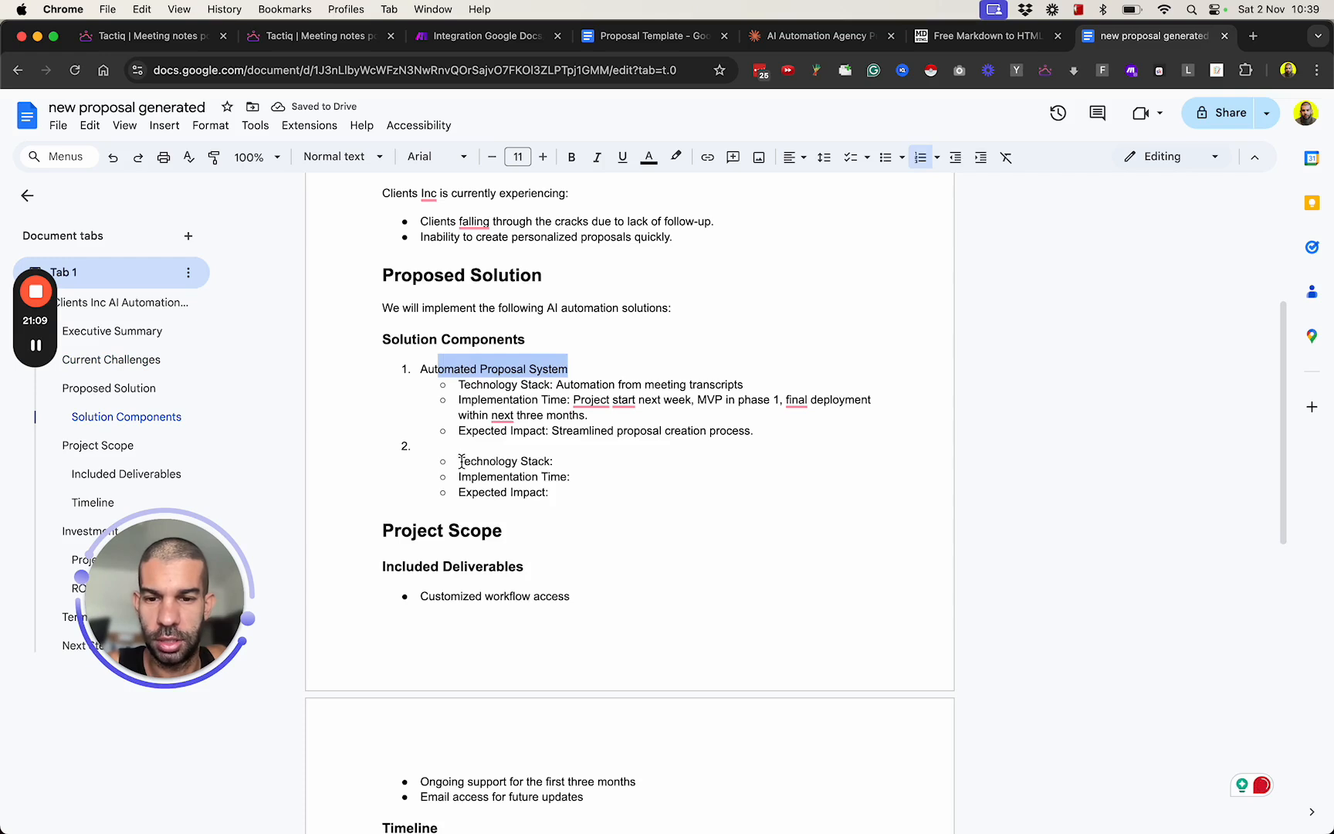
pyautogui.click(554, 494)
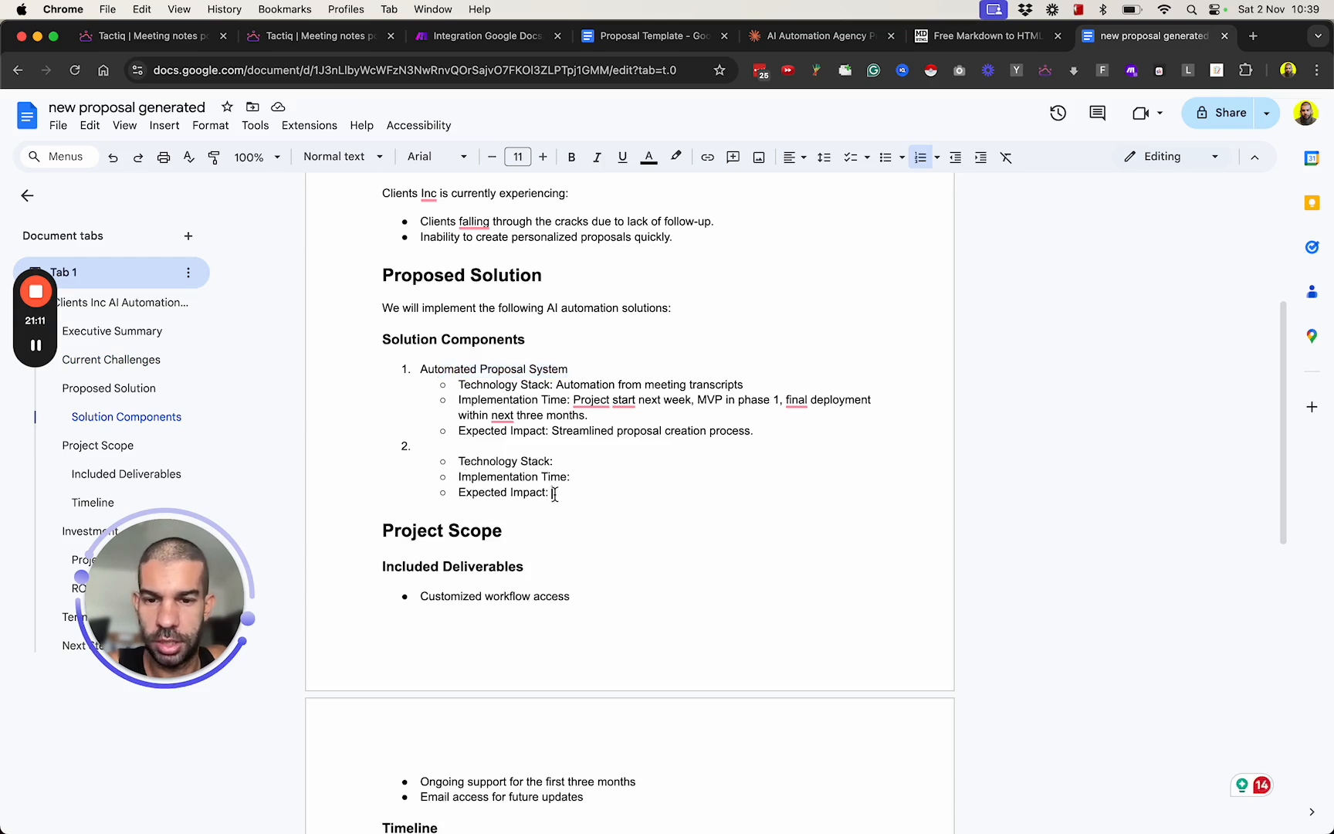
pyautogui.moveTo(554, 494); pyautogui.dragTo(305, 462)
pyautogui.press('BackSpace')
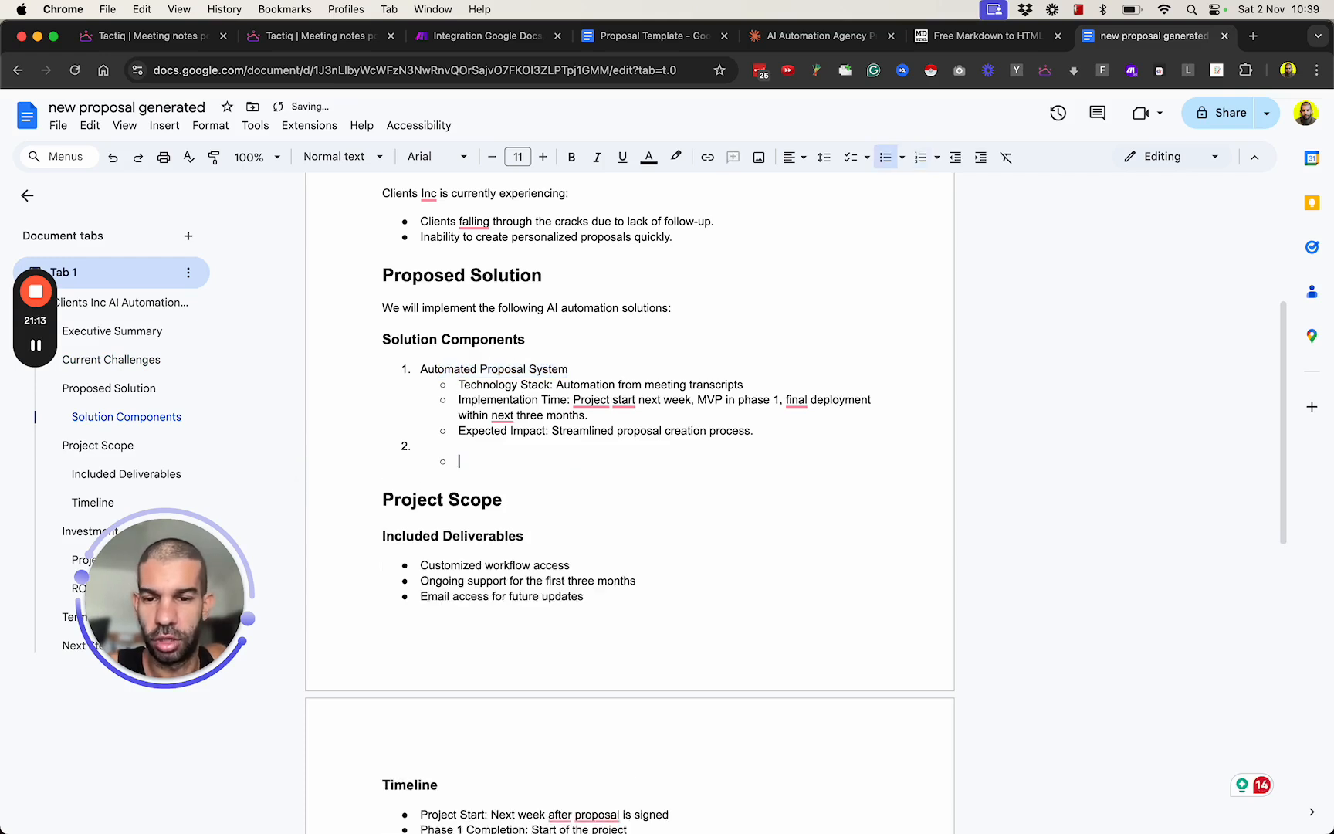
pyautogui.press('BackSpace')
pyautogui.press('BackSpace')
pyautogui.press('BackSpace')
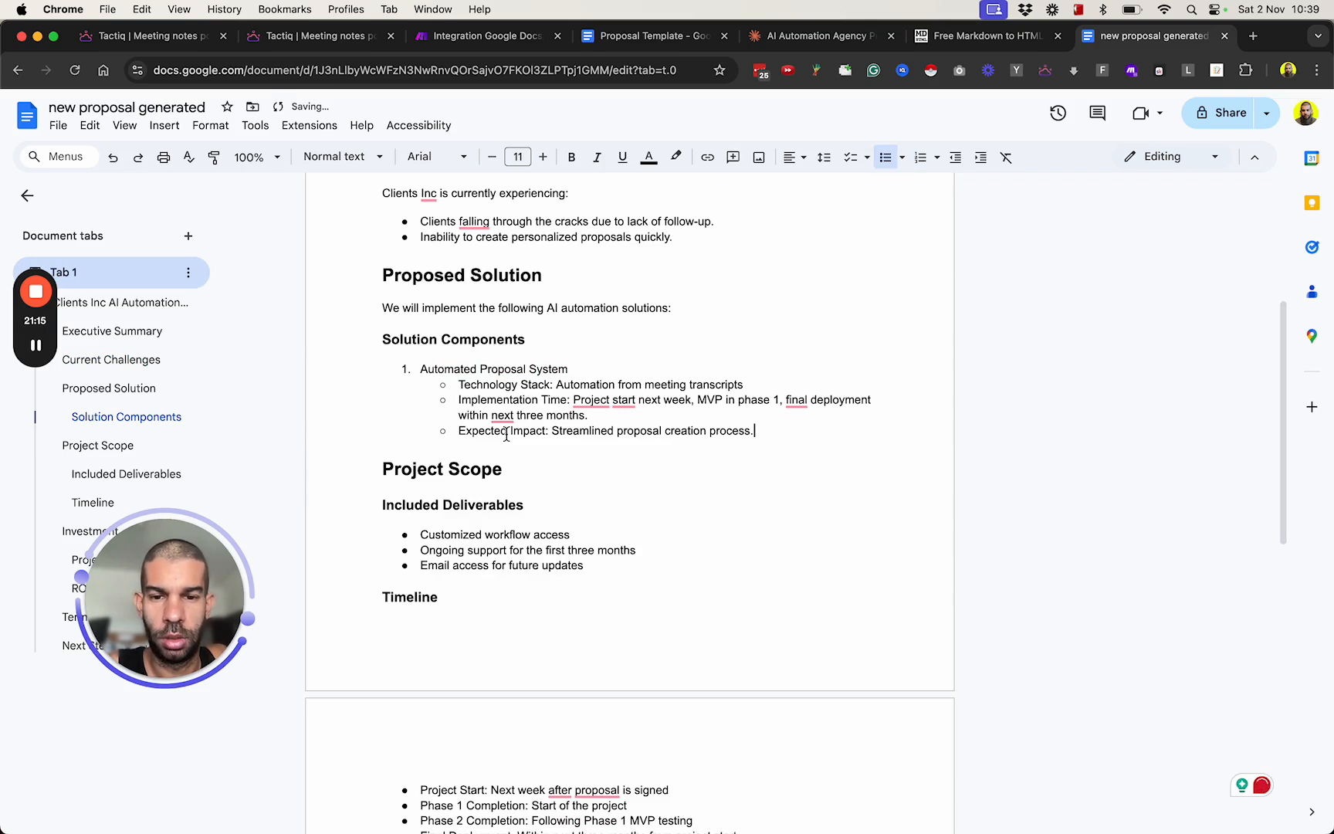
# Review the remaining solution component, the included deliverables, the timeline and the project pricing in the proposal.
pyautogui.moveTo(577, 384); pyautogui.dragTo(736, 383)
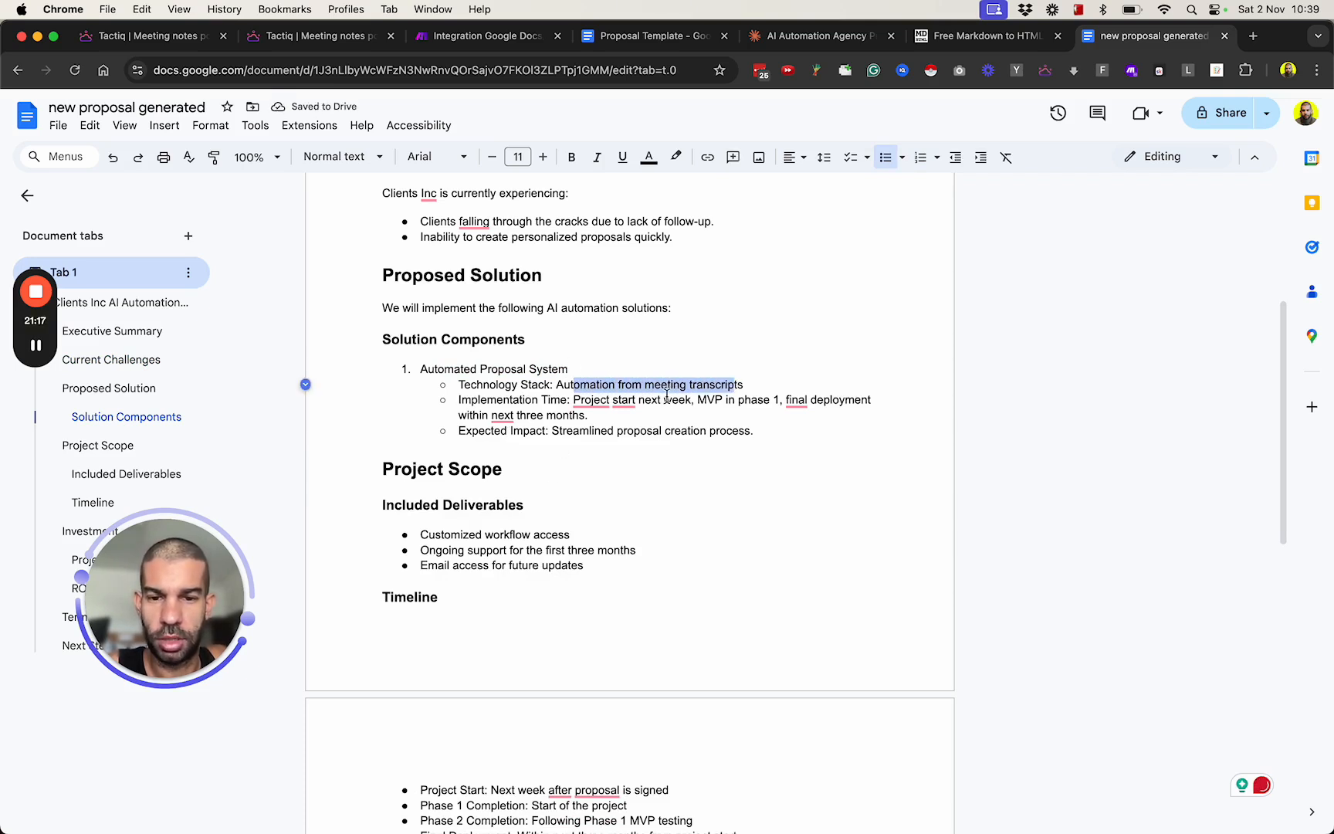
pyautogui.click(699, 400)
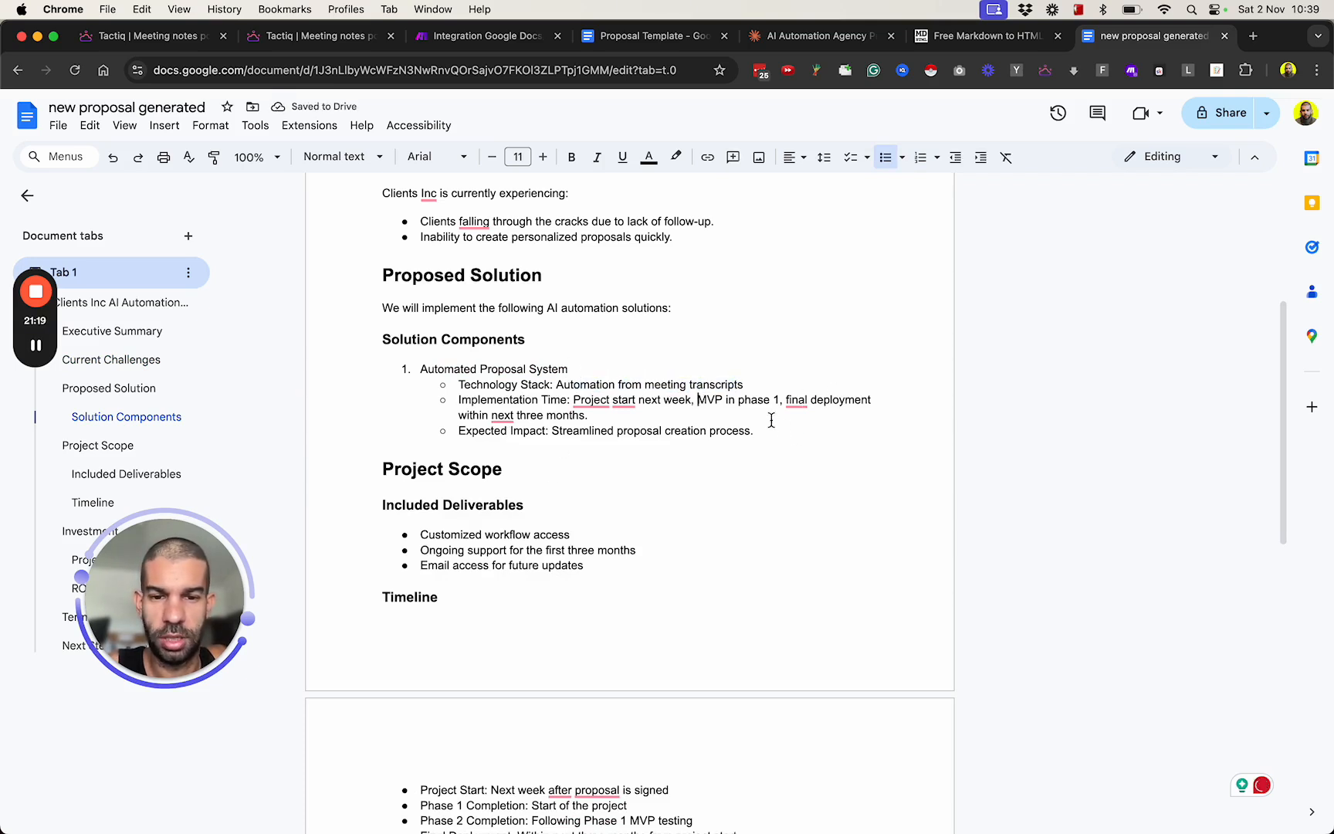
pyautogui.scroll(-4, 615, 451)
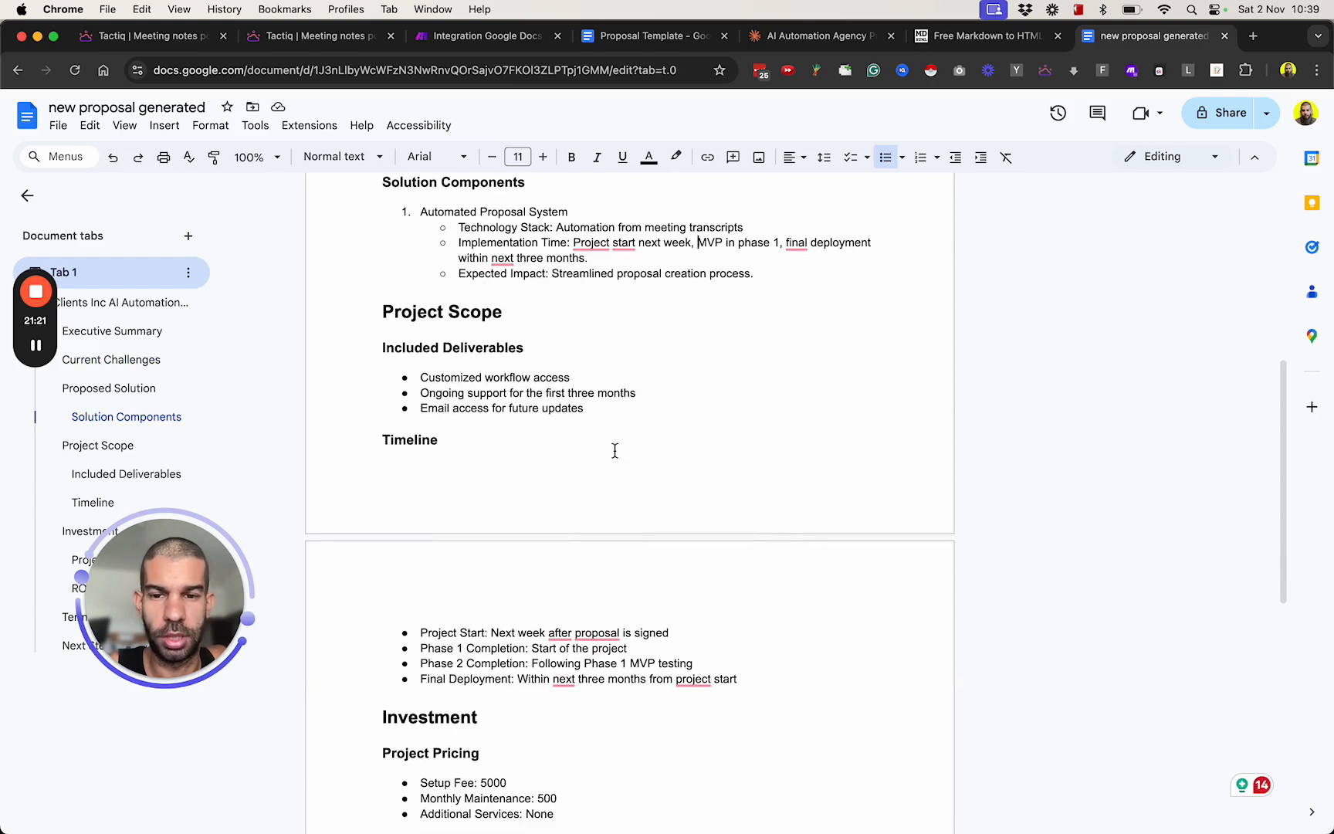
pyautogui.scroll(-1, 478, 400)
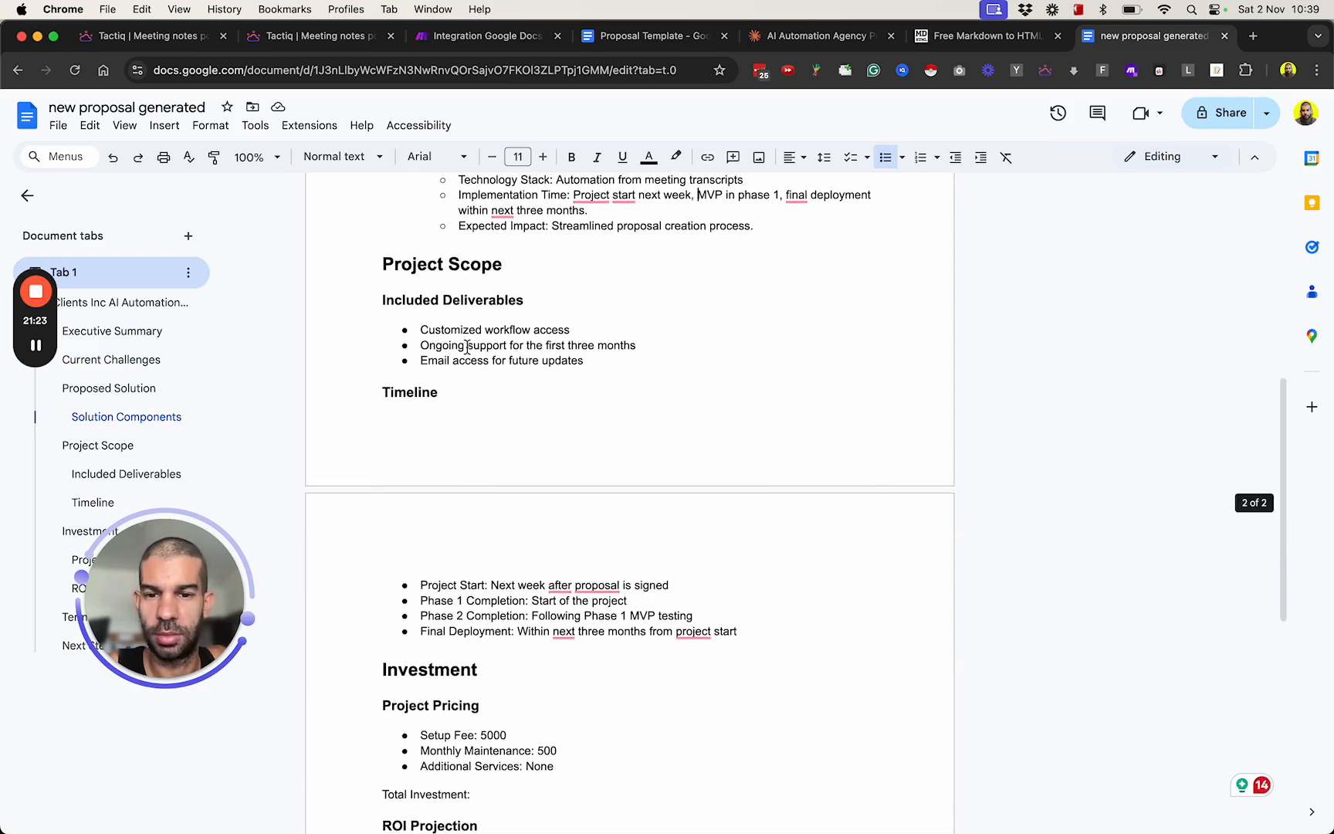
pyautogui.moveTo(443, 347); pyautogui.dragTo(540, 362)
pyautogui.scroll(-5, 520, 359)
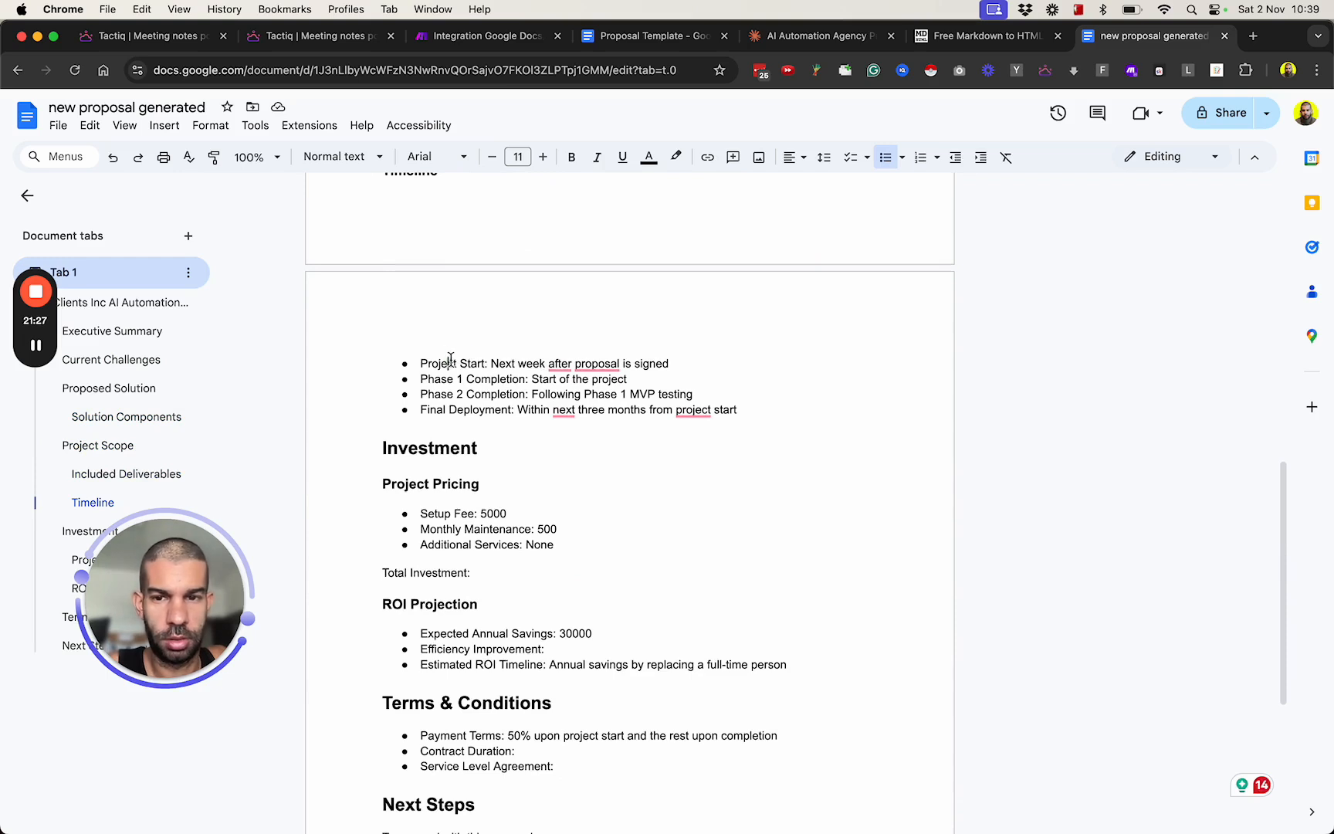
pyautogui.moveTo(448, 361); pyautogui.dragTo(508, 362)
pyautogui.scroll(1, 404, 294)
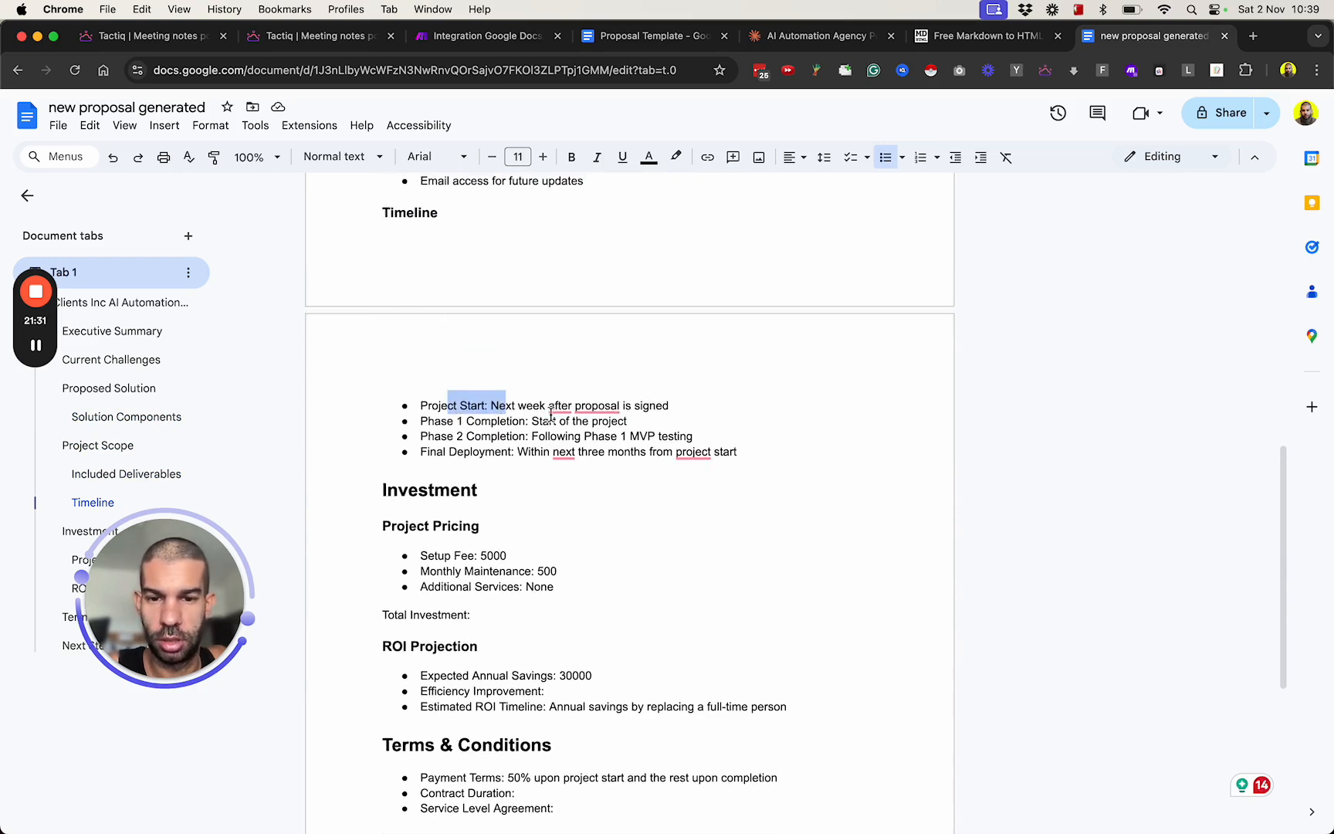
pyautogui.scroll(-2, 496, 481)
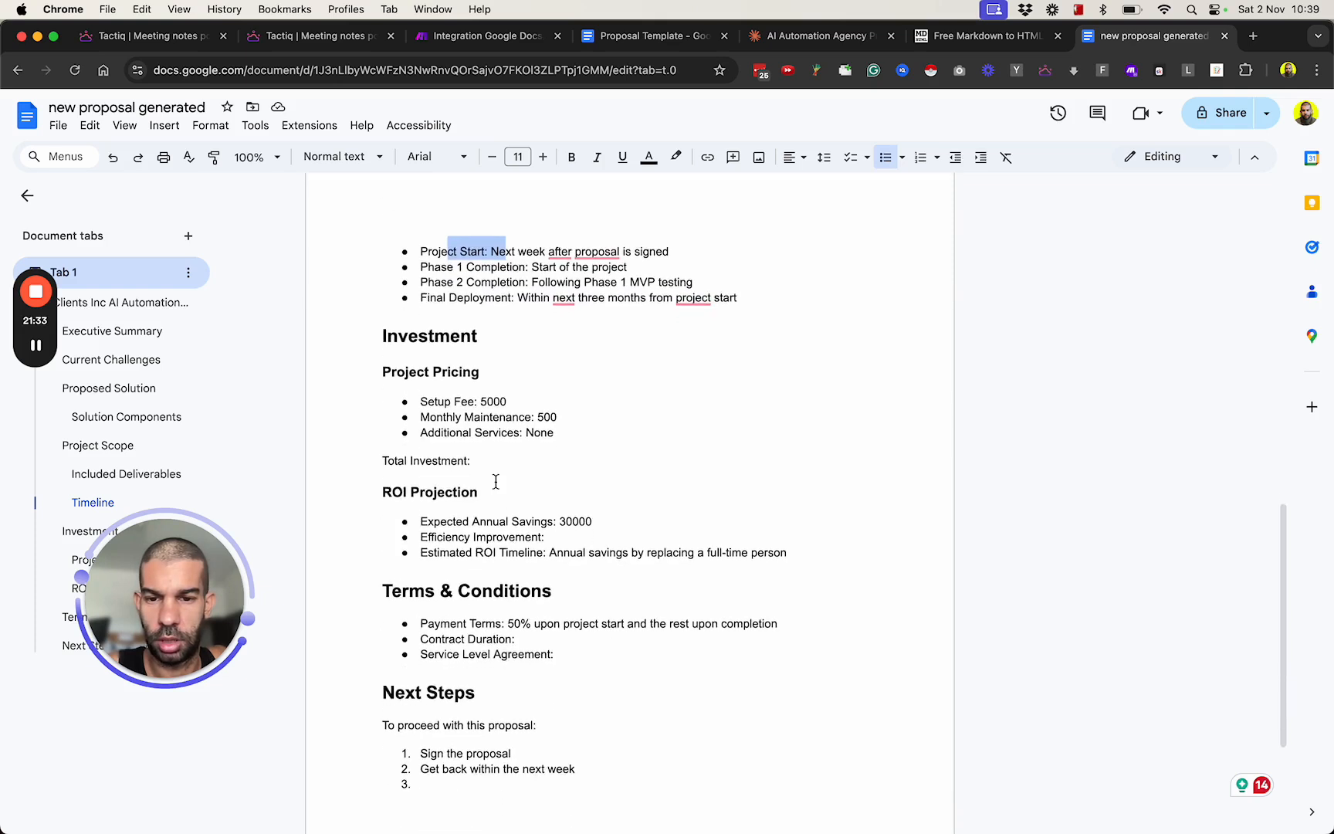
pyautogui.click(495, 396)
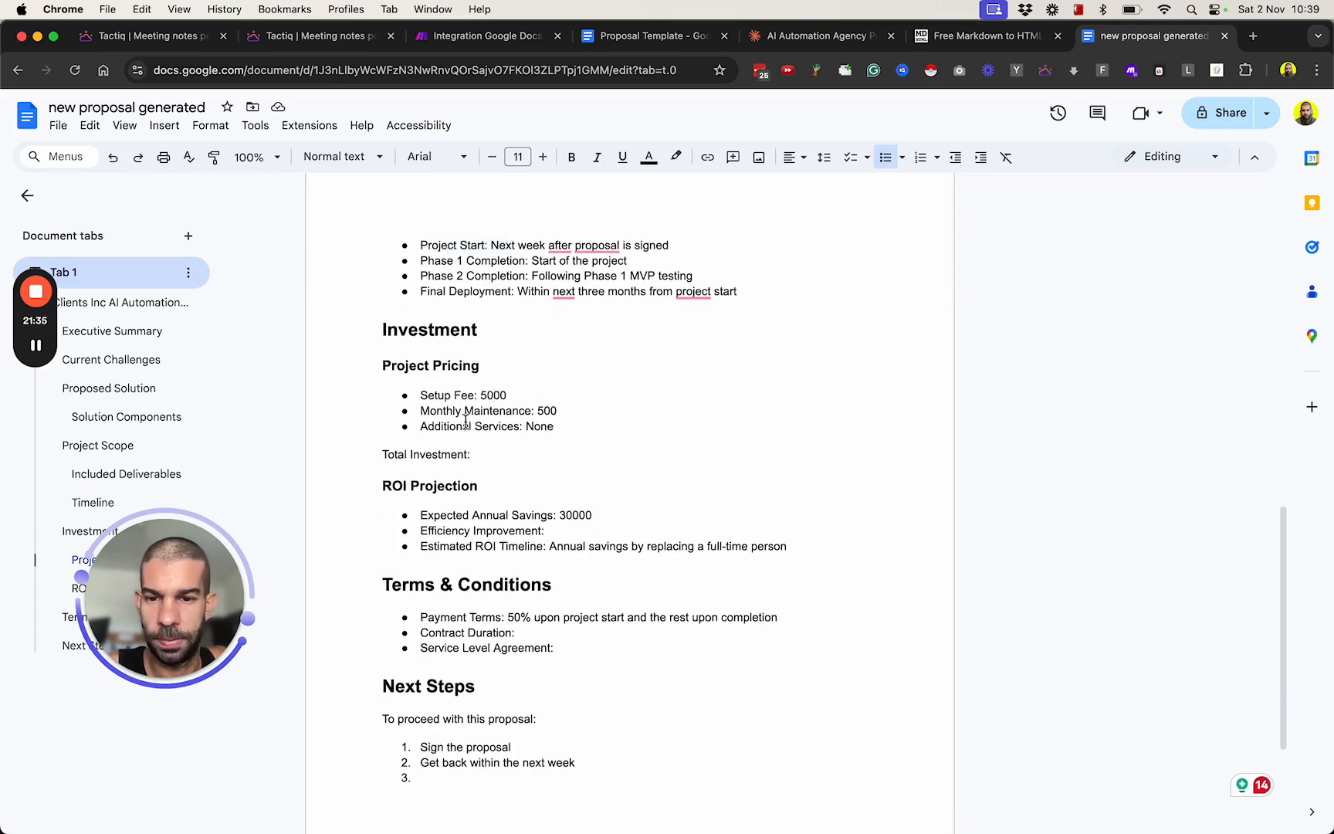
# Delete the empty "Total Investment:" line below the Project Pricing list.
pyautogui.click(483, 459)
pyautogui.tripleClick(483, 458)
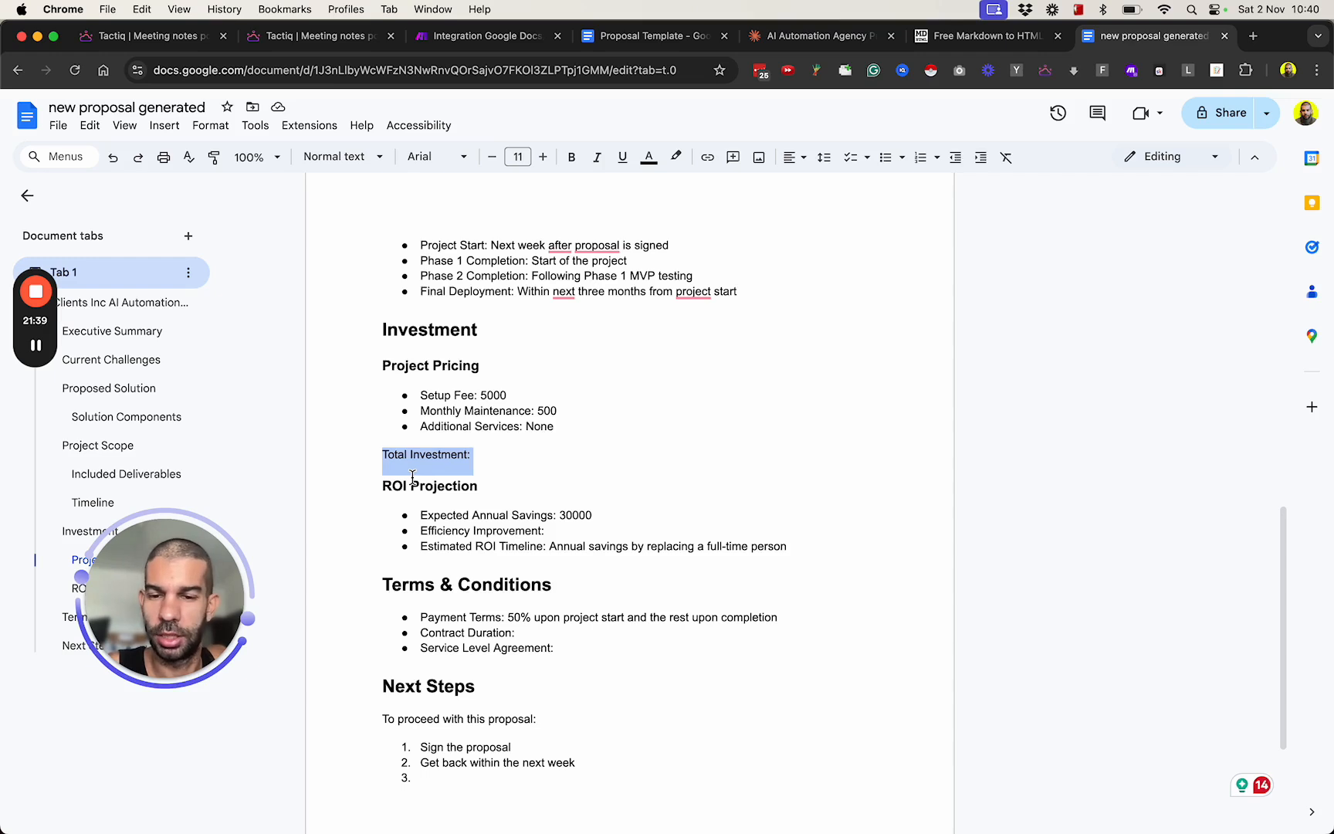
pyautogui.press('Right')
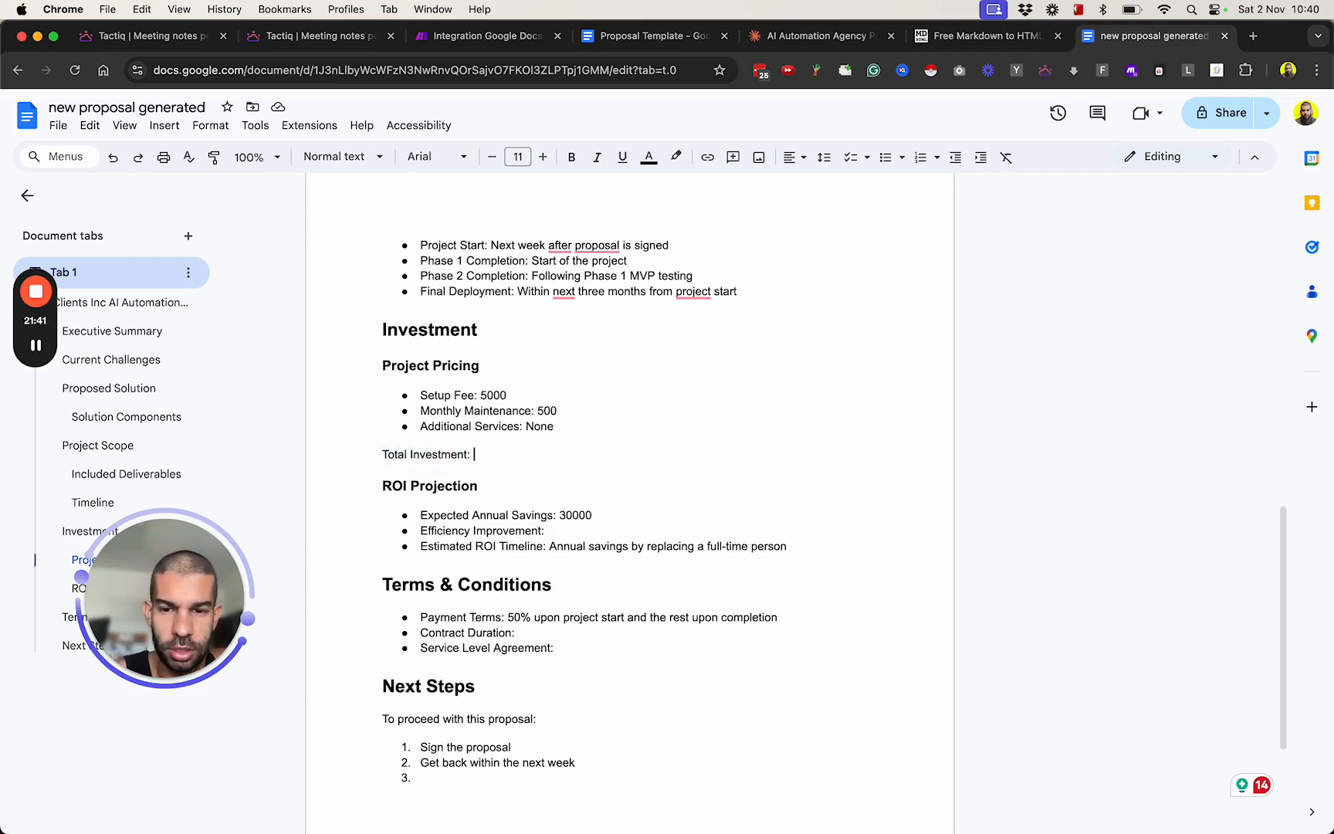
pyautogui.write('o')
pyautogui.press('super+shift+Left')
pyautogui.press('BackSpace')
pyautogui.press('BackSpace')
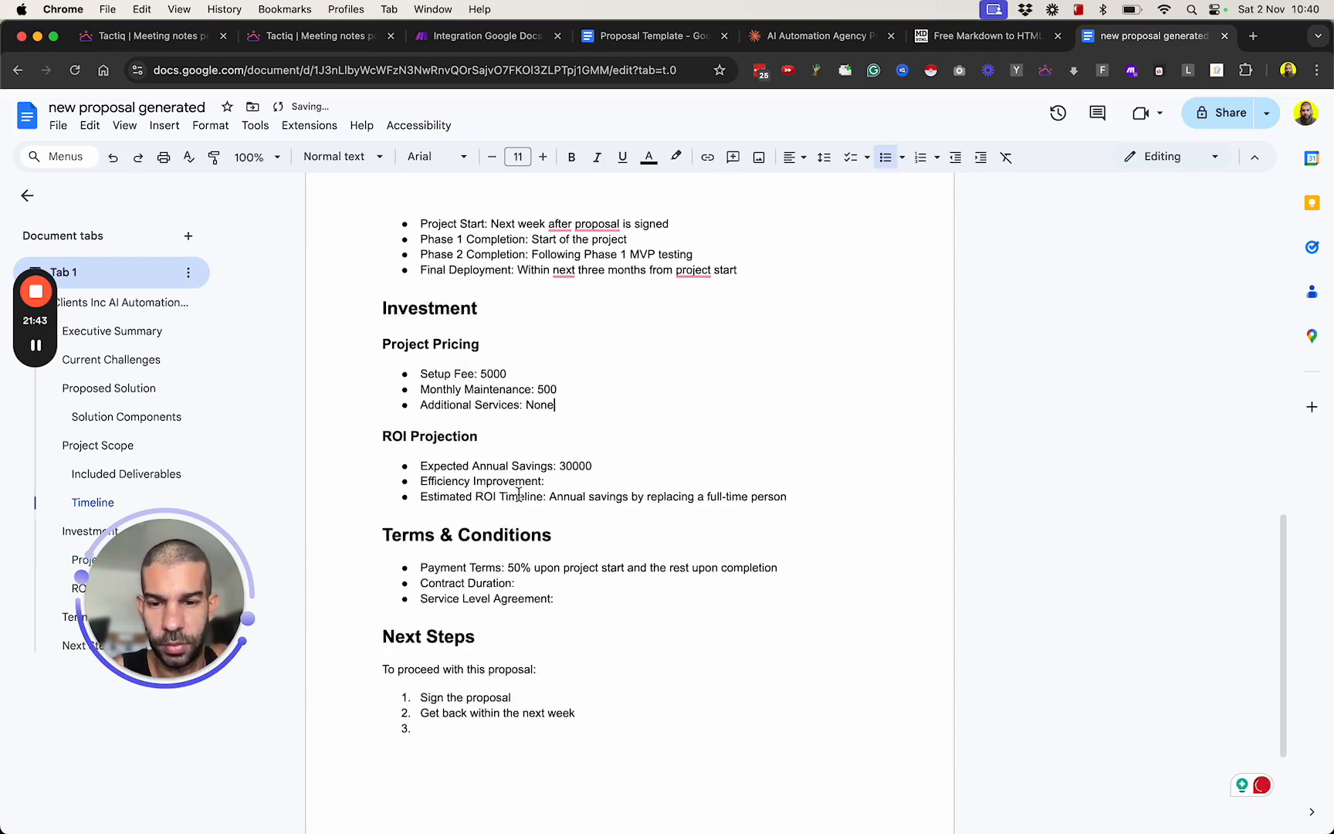
# Delete the empty "Contract Duration:" and "Service Level Agreement:" bullets under Terms & Conditions, keeping only the payment terms.
pyautogui.scroll(-2, 435, 345)
pyautogui.scroll(-2, 451, 435)
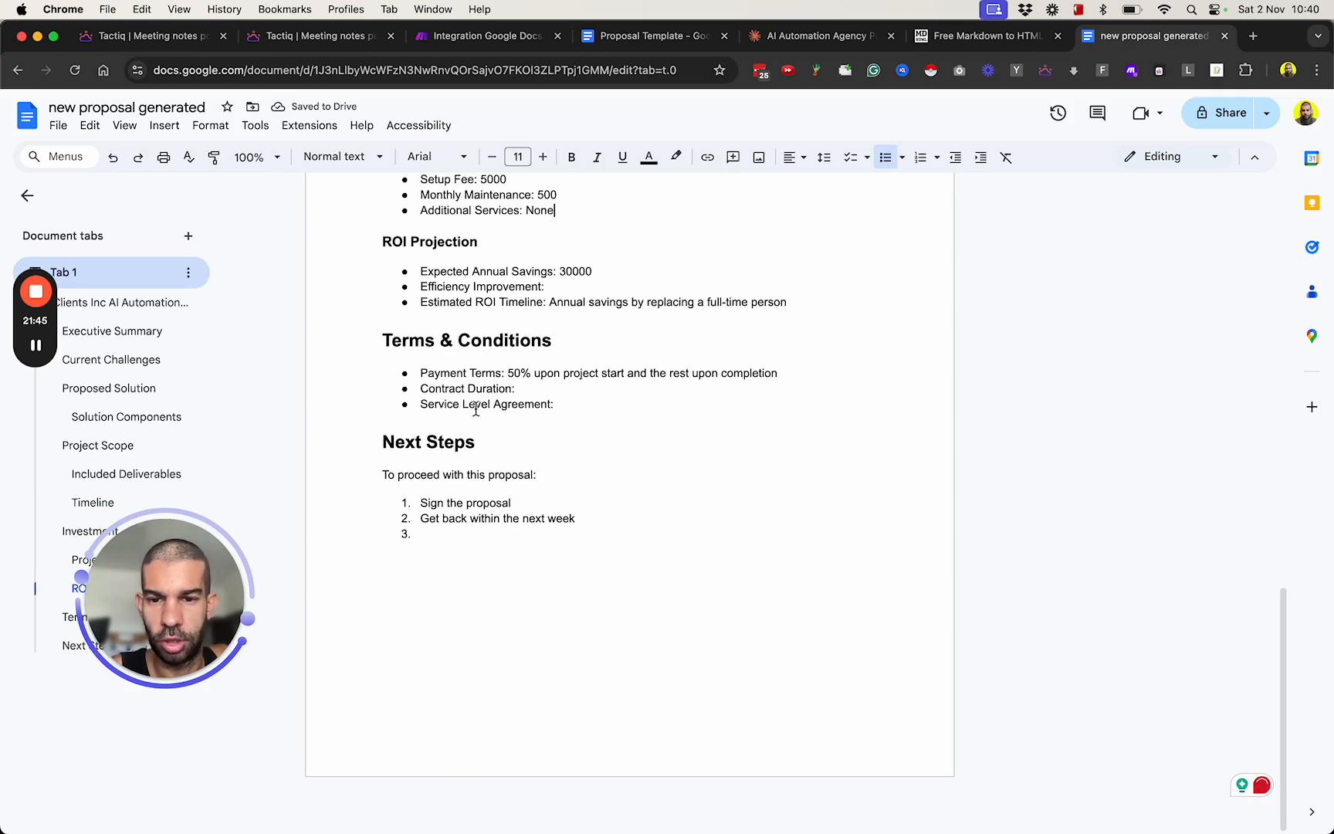
pyautogui.doubleClick(571, 404)
pyautogui.moveTo(571, 404); pyautogui.dragTo(307, 390)
pyautogui.press('BackSpace')
pyautogui.press('BackSpace')
pyautogui.press('BackSpace')
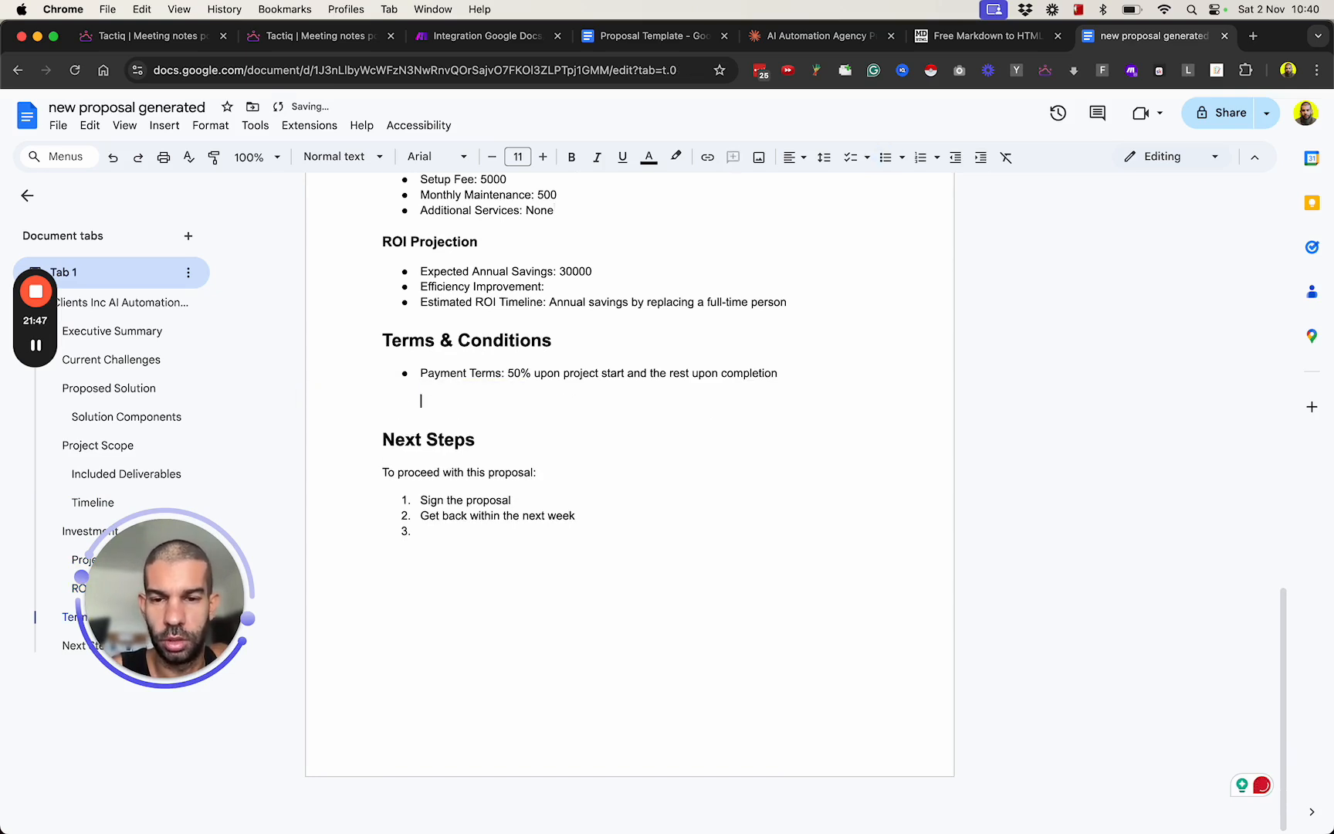
pyautogui.keyDown('shift'); pyautogui.click(510, 374); pyautogui.keyUp('shift')
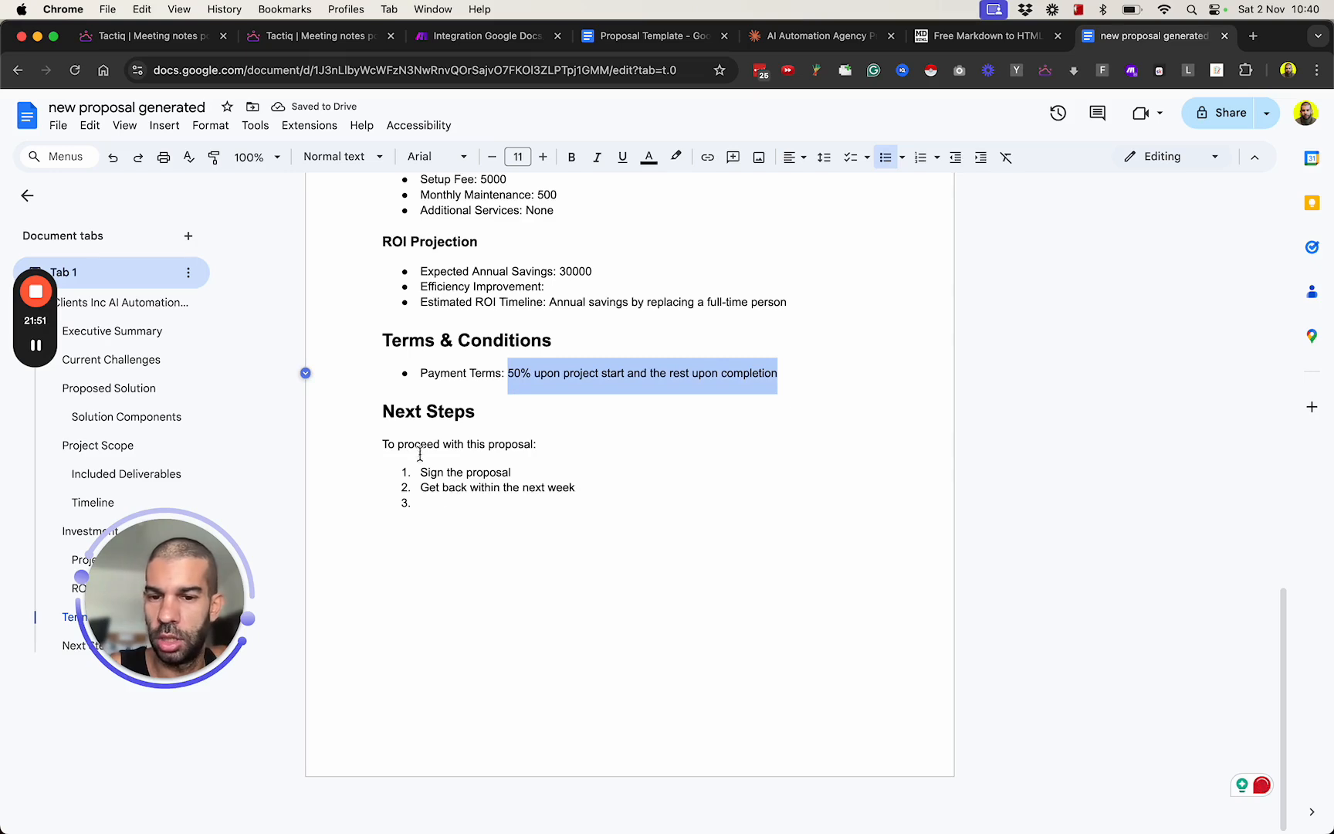
# Delete the empty third item from the Next Steps list and look over the whole edited proposal.
pyautogui.click(459, 536)
pyautogui.press('BackSpace')
pyautogui.press('BackSpace')
pyautogui.press('BackSpace')
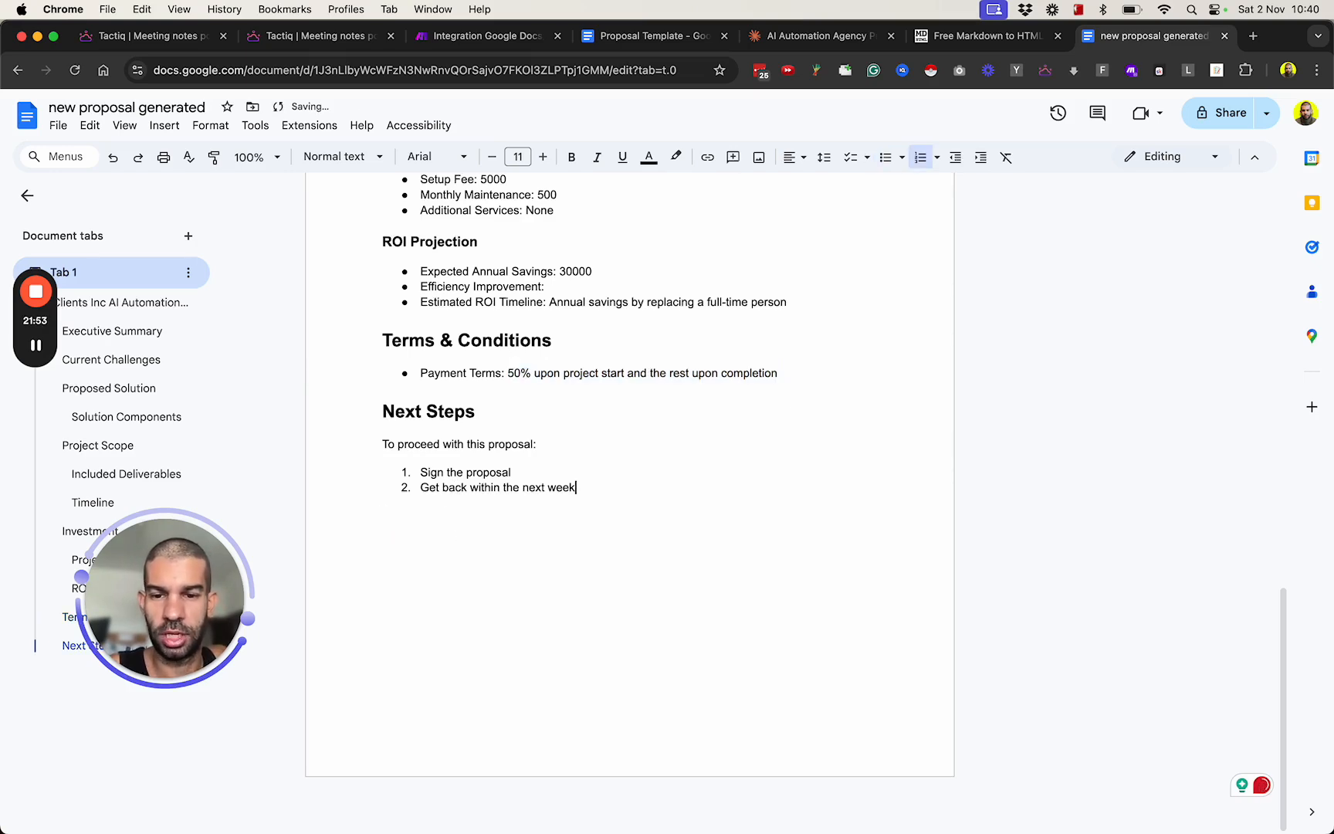
pyautogui.scroll(14, 515, 505)
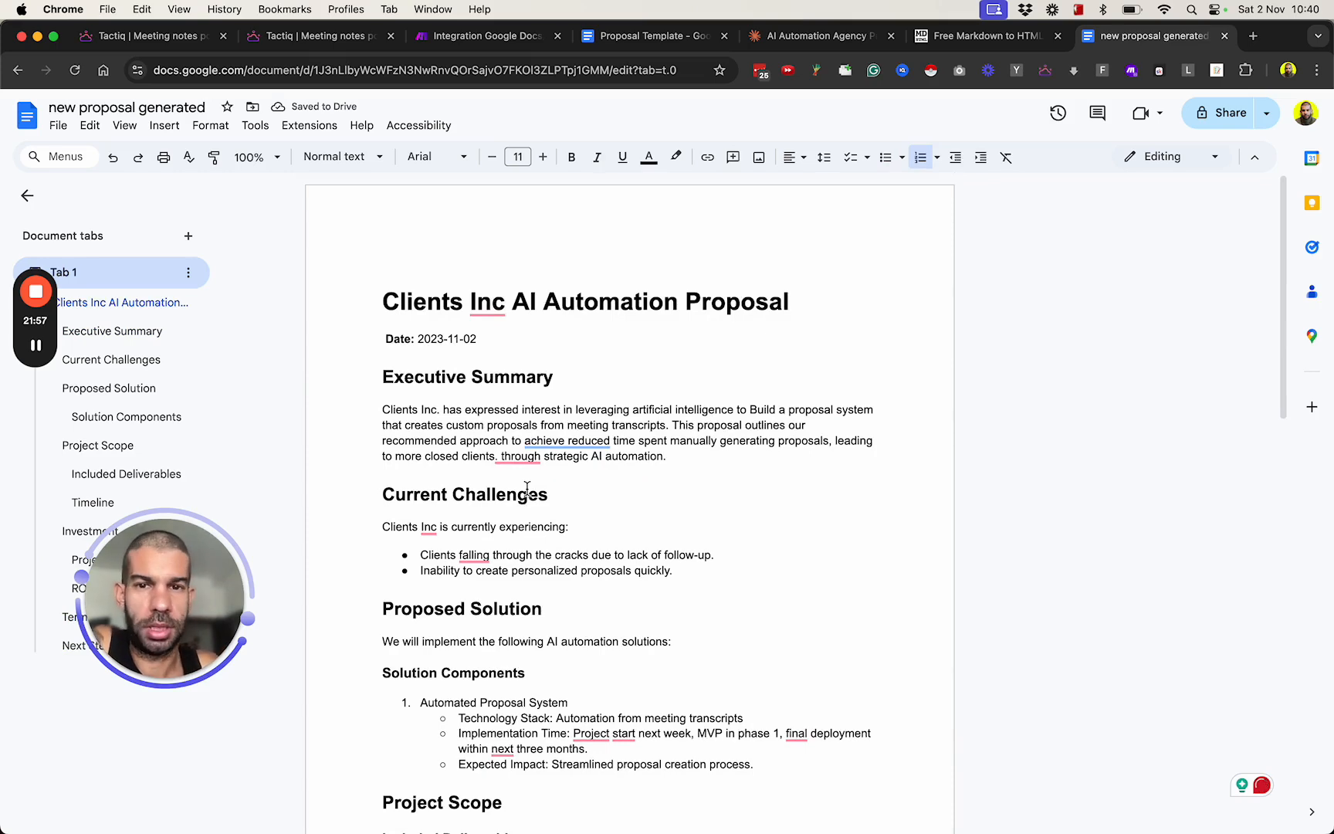
pyautogui.scroll(-15, 527, 488)
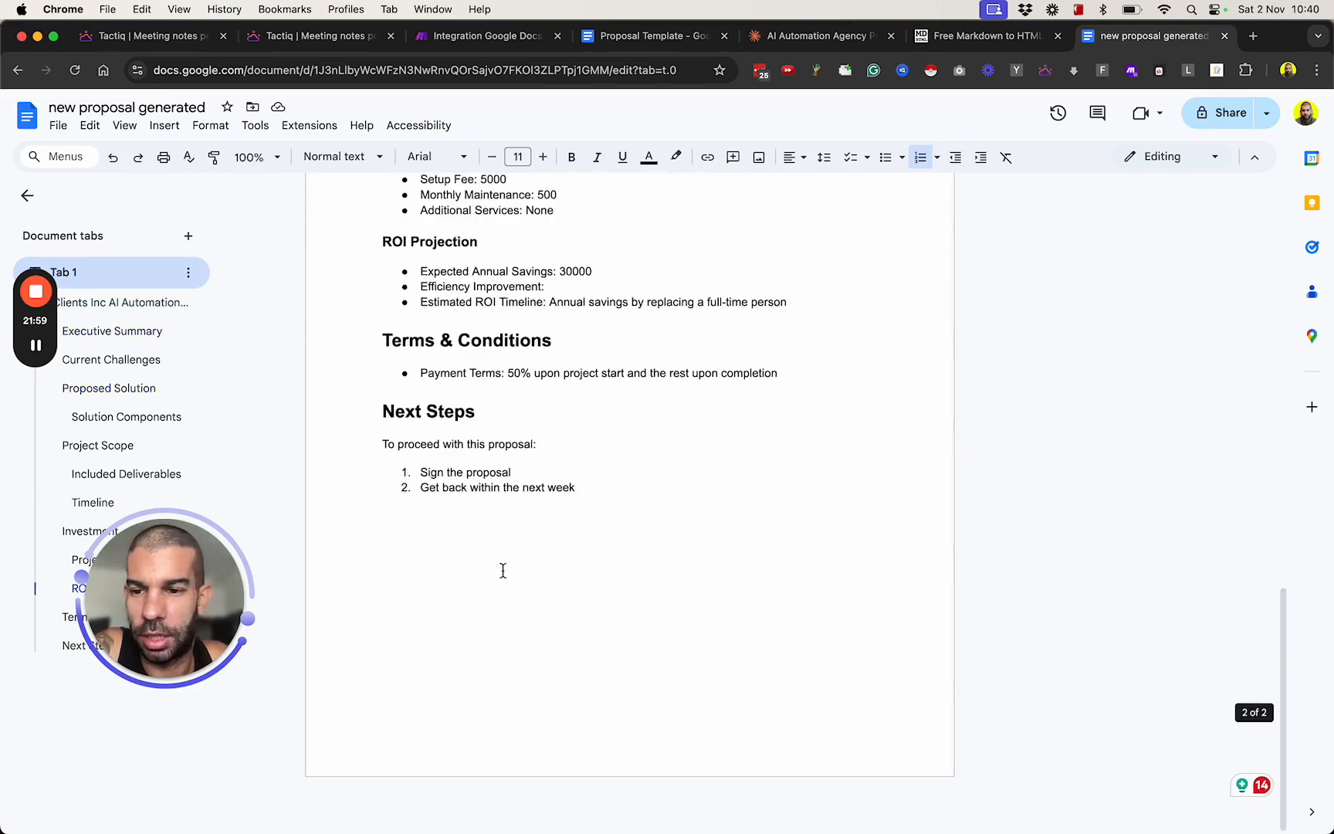
pyautogui.scroll(15, 502, 571)
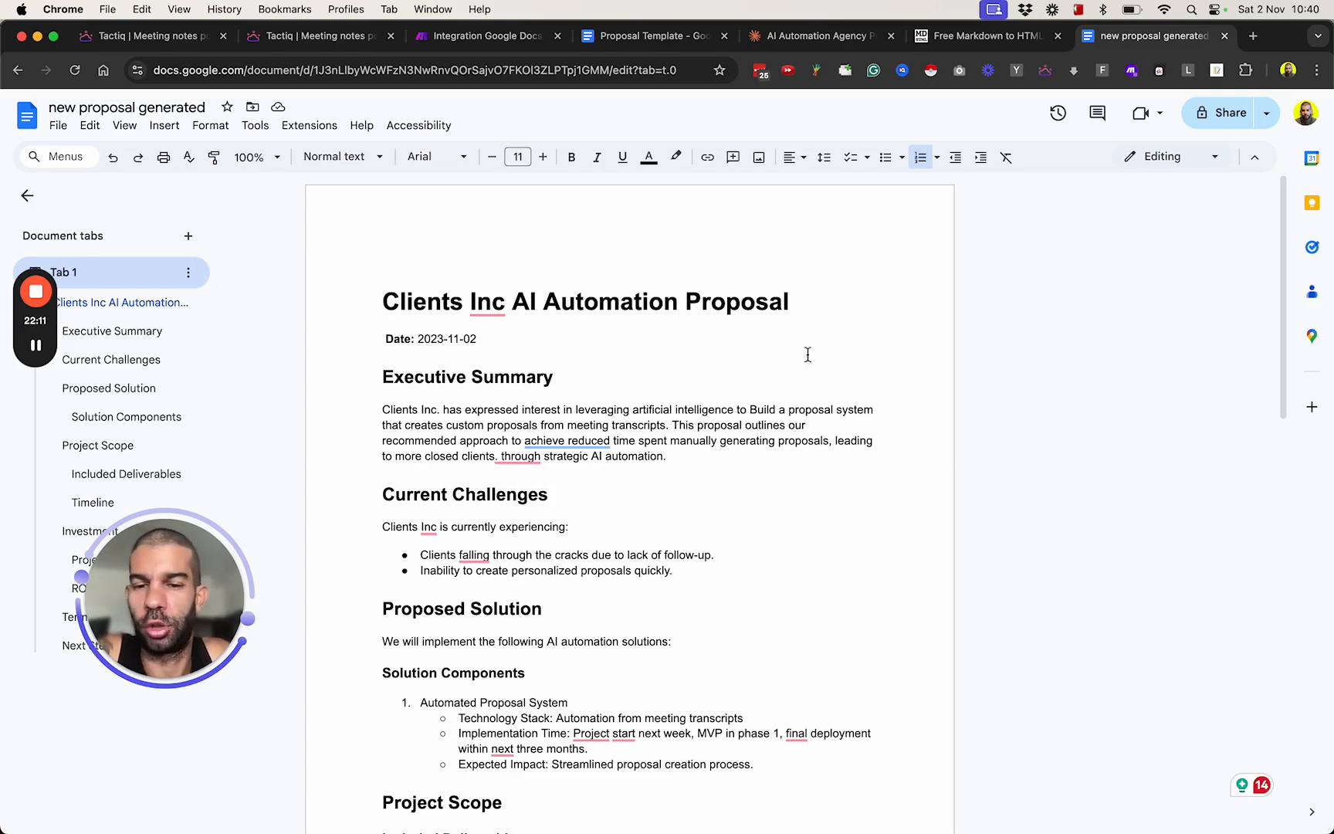
# Look over the edited proposal from the title and executive summary down to the project scope.
pyautogui.scroll(-15, 786, 521)
pyautogui.scroll(15, 786, 522)
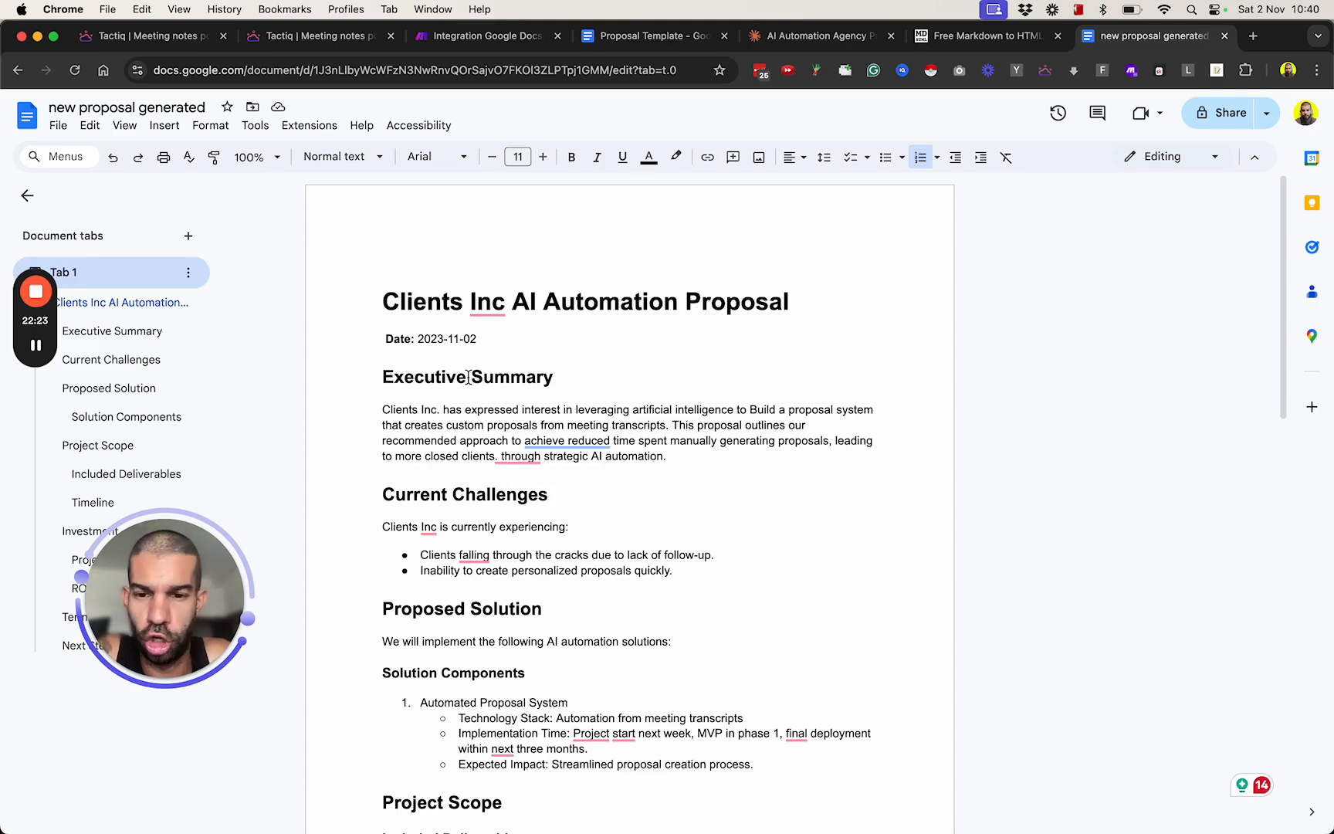
pyautogui.scroll(-5, 469, 377)
pyautogui.scroll(-1, 469, 377)
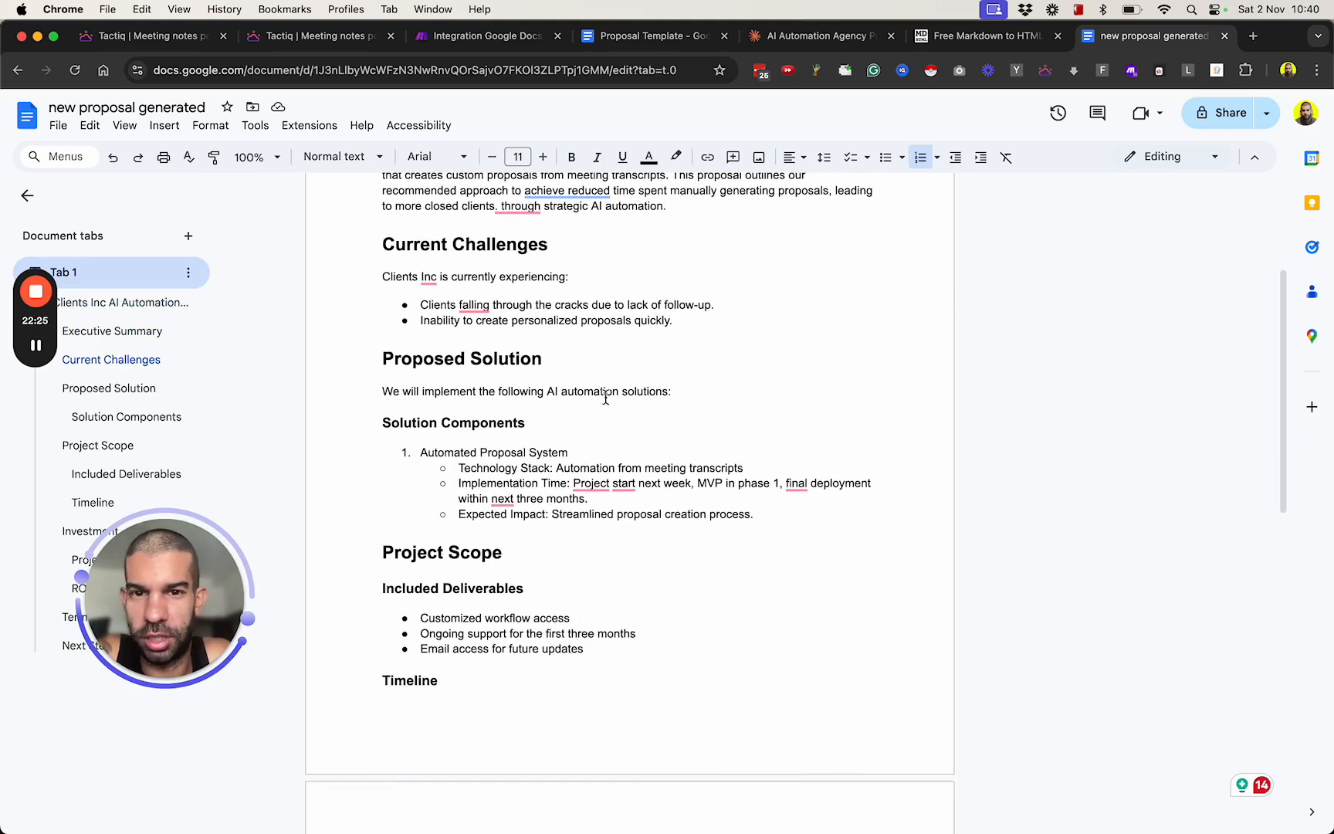
# Switch to the Make.com scenario and examine the OpenAI module's user message, including its JSON instruction and variable list, leaving the settings unchanged.
pyautogui.click(538, 42)
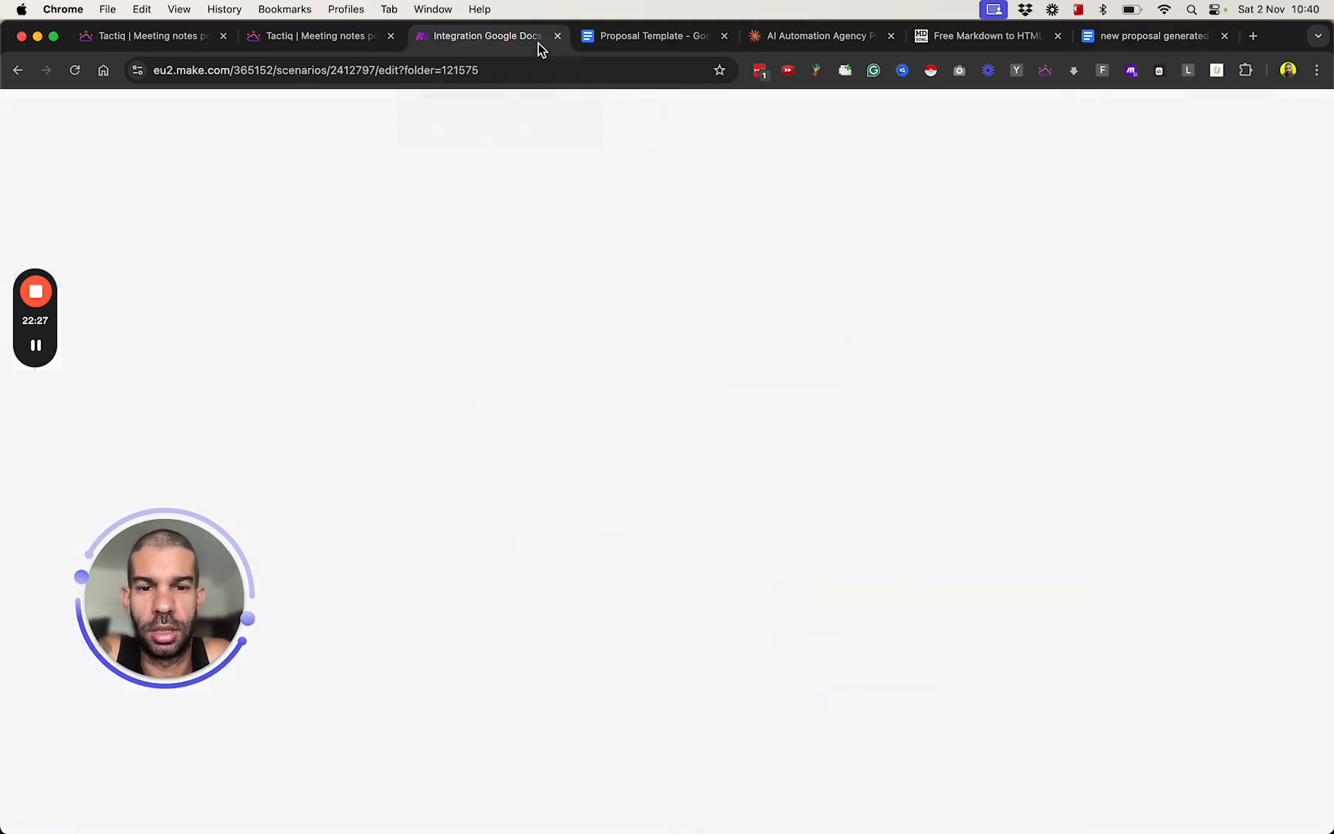
pyautogui.click(725, 467)
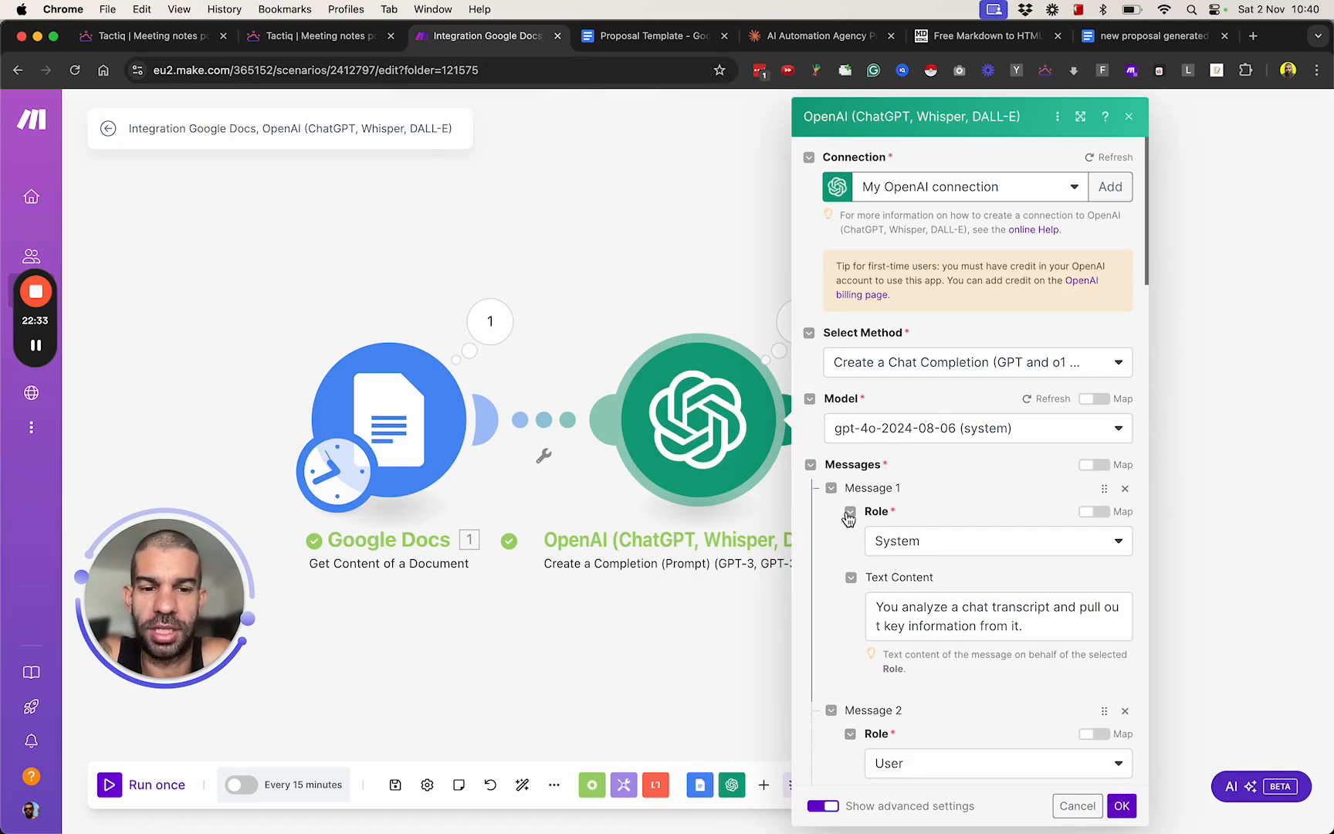
pyautogui.scroll(-10, 849, 592)
pyautogui.scroll(3, 849, 592)
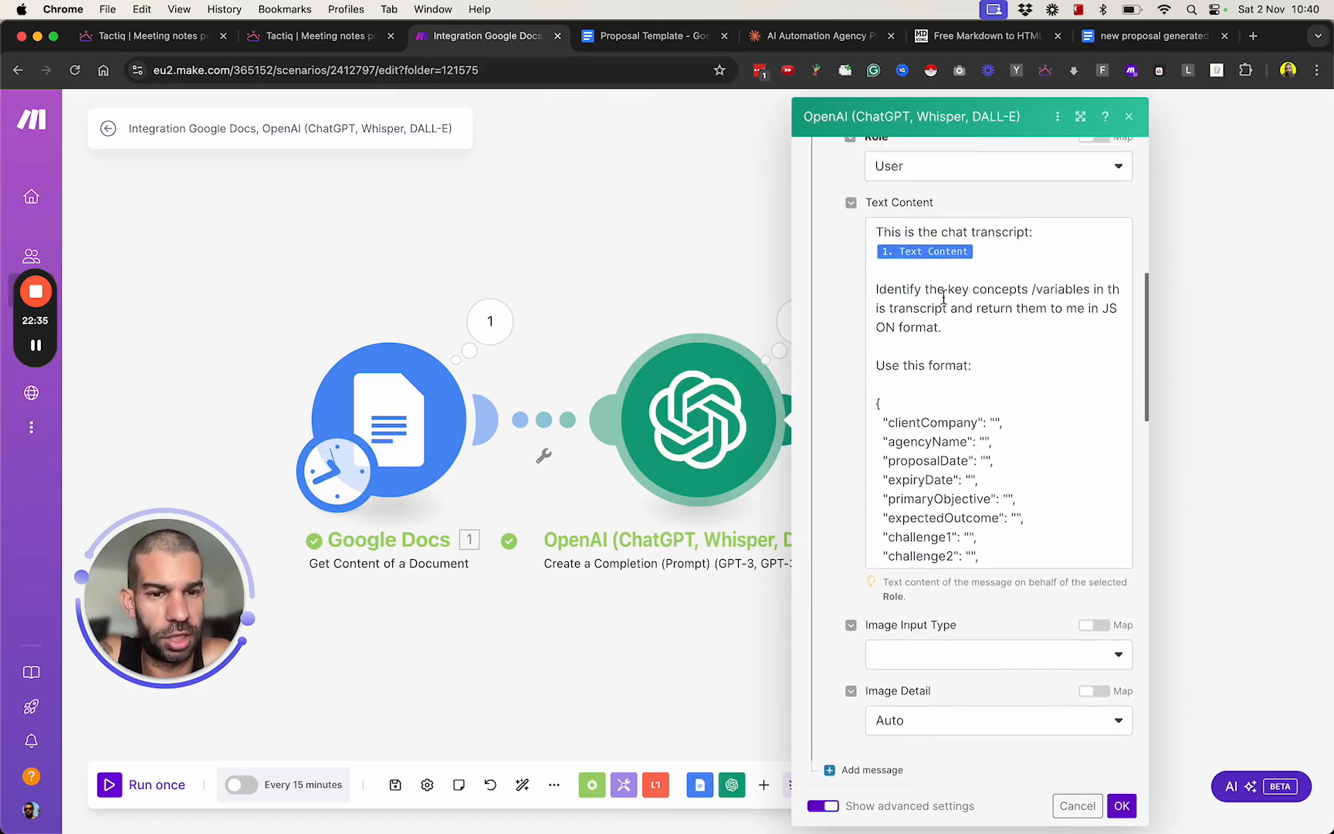
pyautogui.moveTo(896, 290); pyautogui.dragTo(1004, 337)
pyautogui.click(1004, 344)
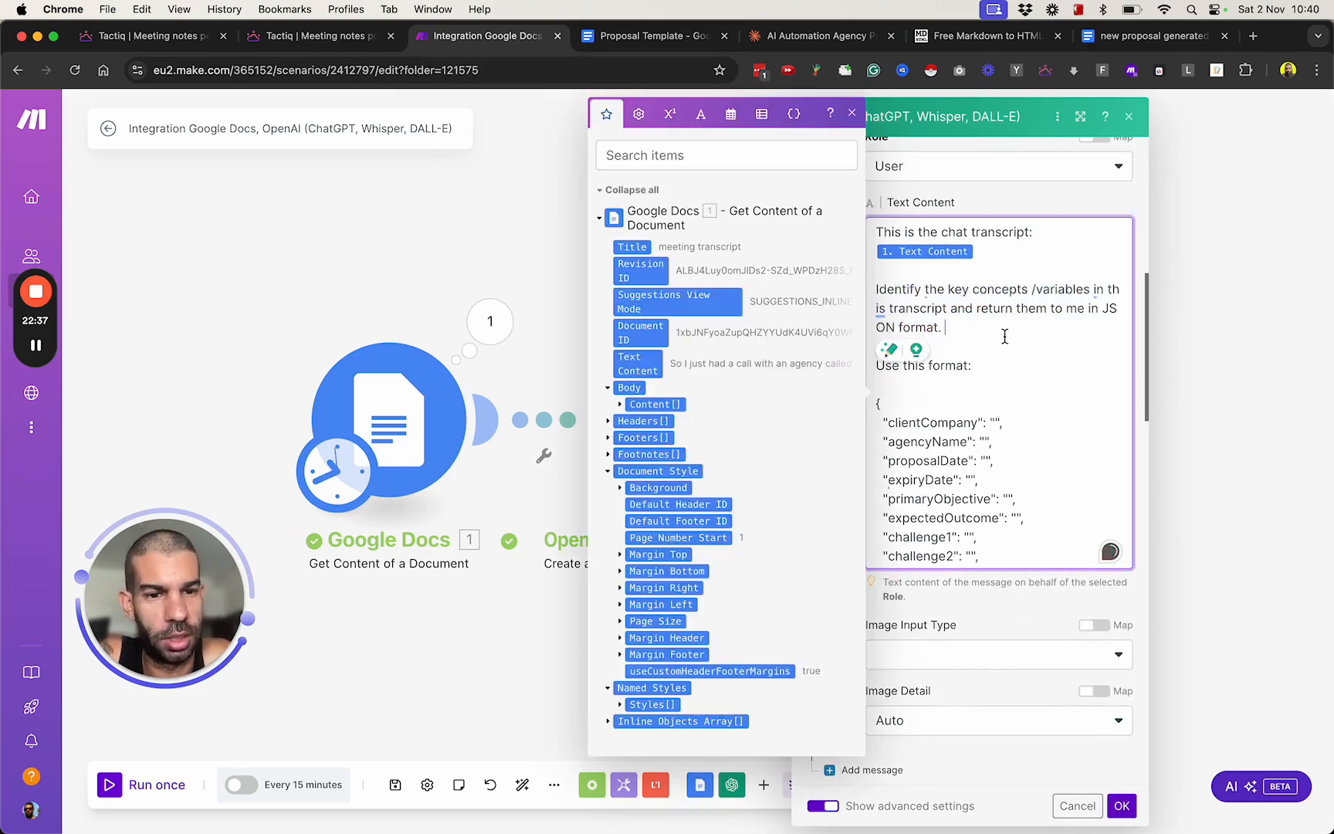
pyautogui.scroll(-10, 1042, 352)
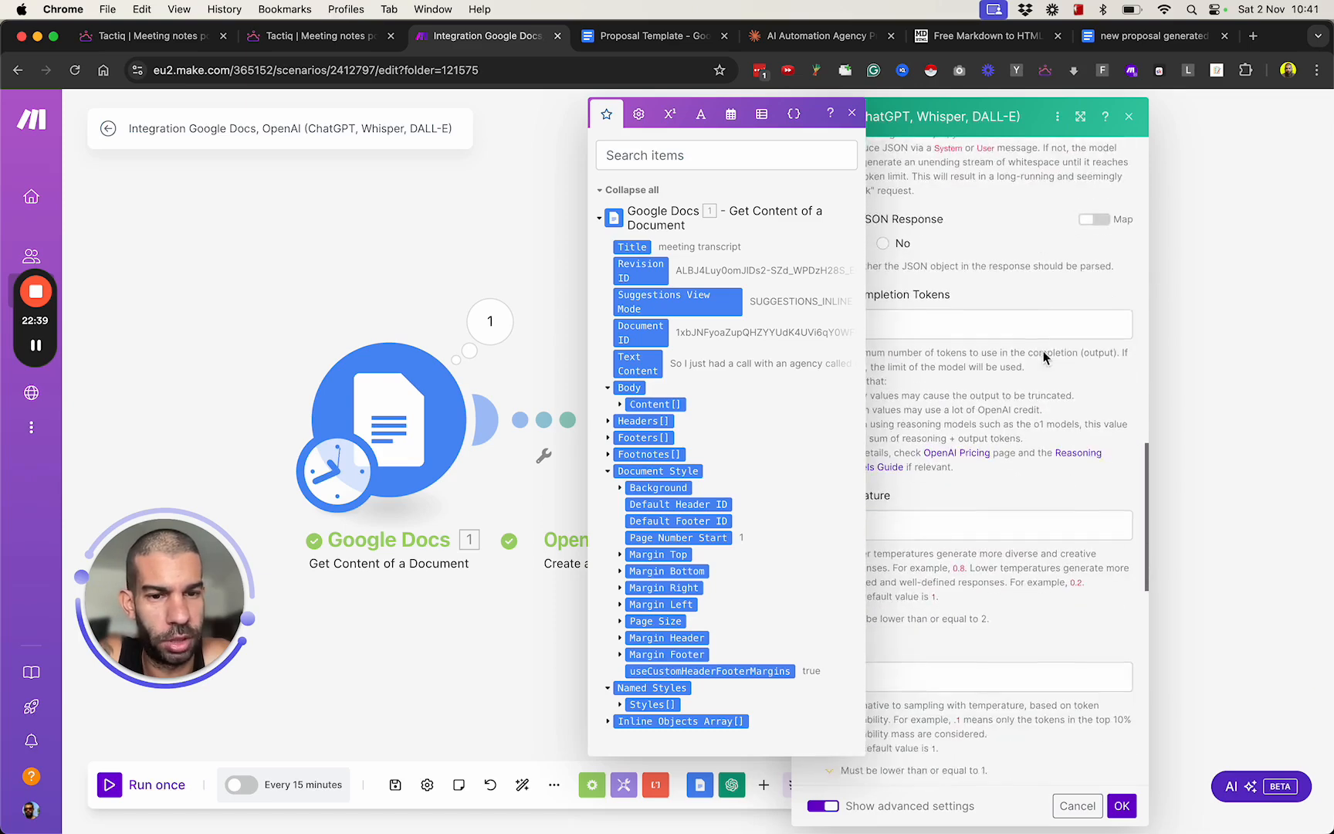
pyautogui.scroll(8, 1004, 309)
pyautogui.scroll(5, 948, 267)
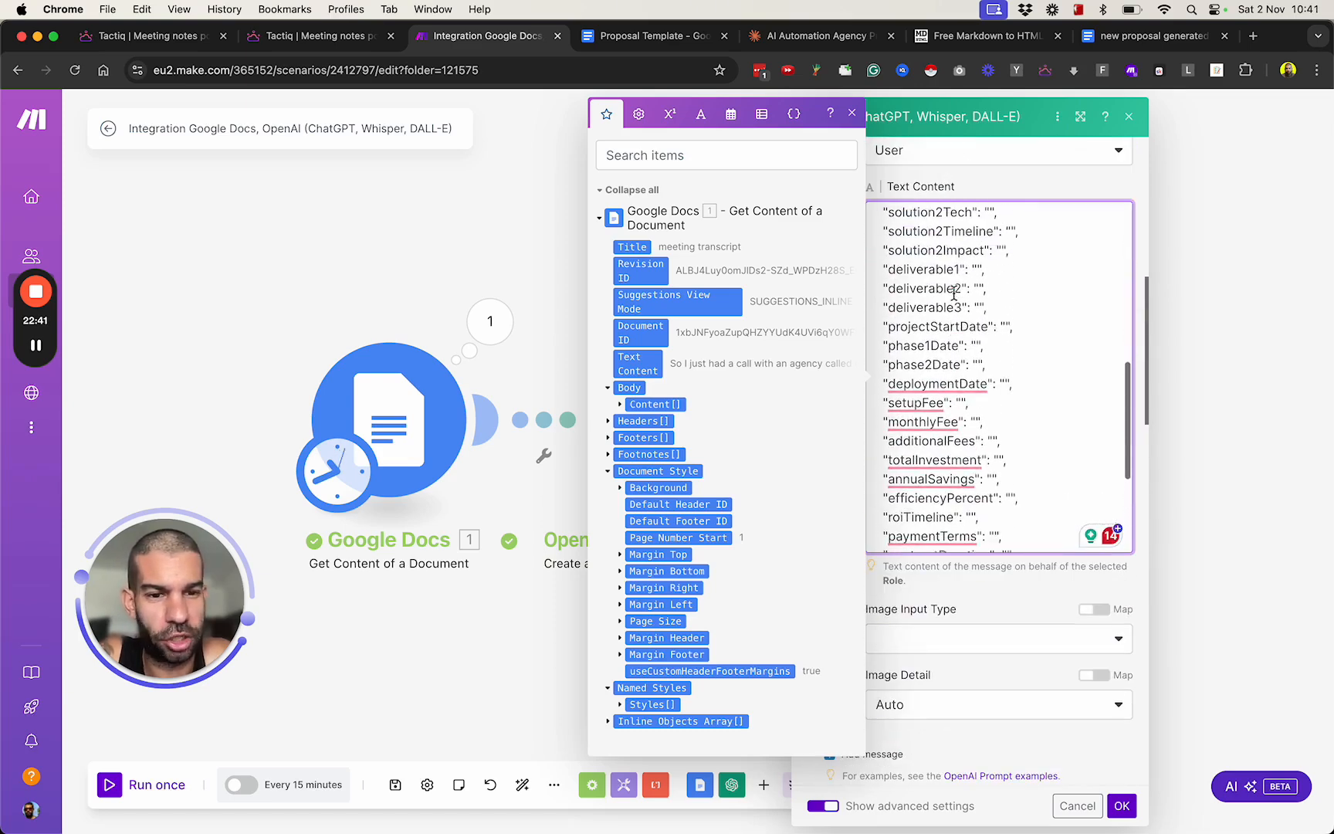
pyautogui.click(1077, 806)
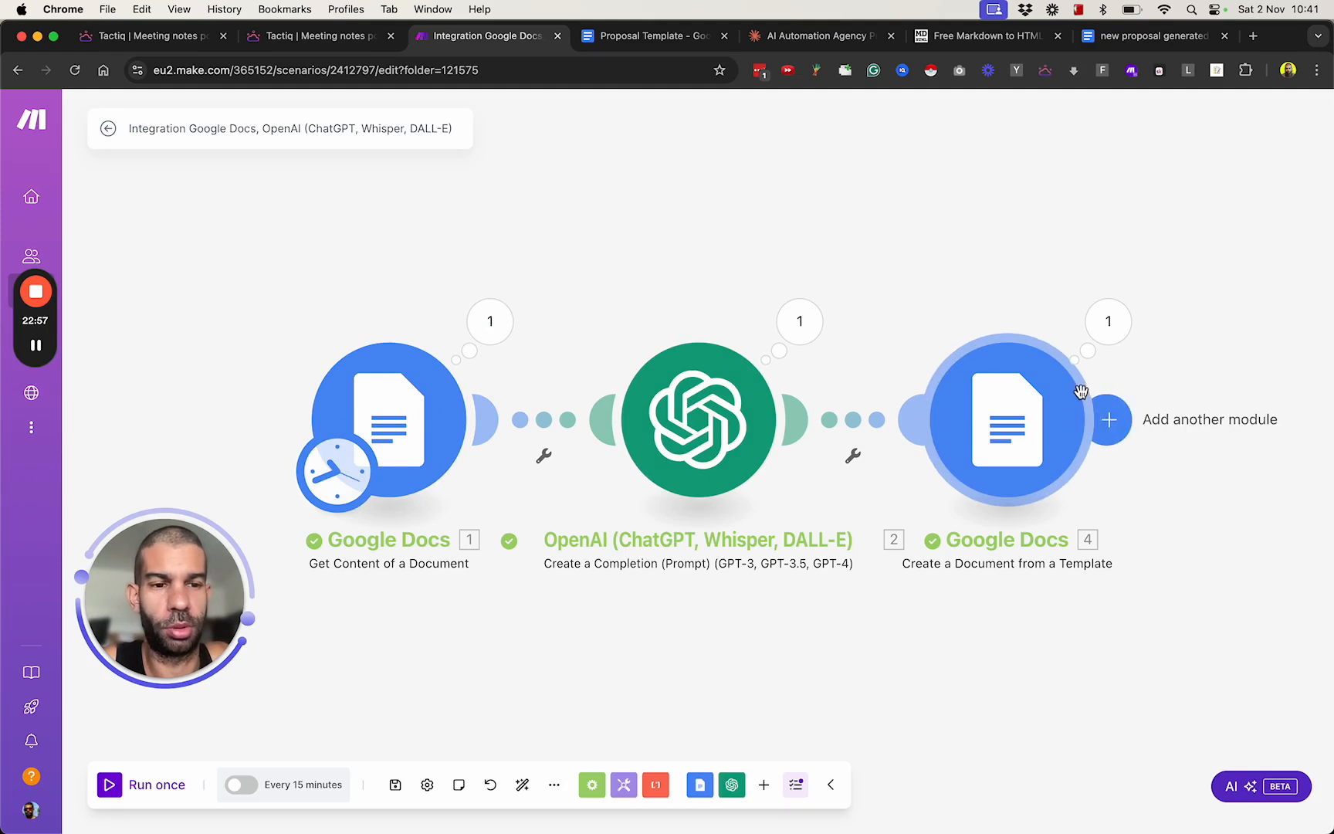
# Search for Gmail and Slack as possible modules to follow the document creation from the template, without adding either.
pyautogui.moveTo(1033, 595); pyautogui.dragTo(762, 513)
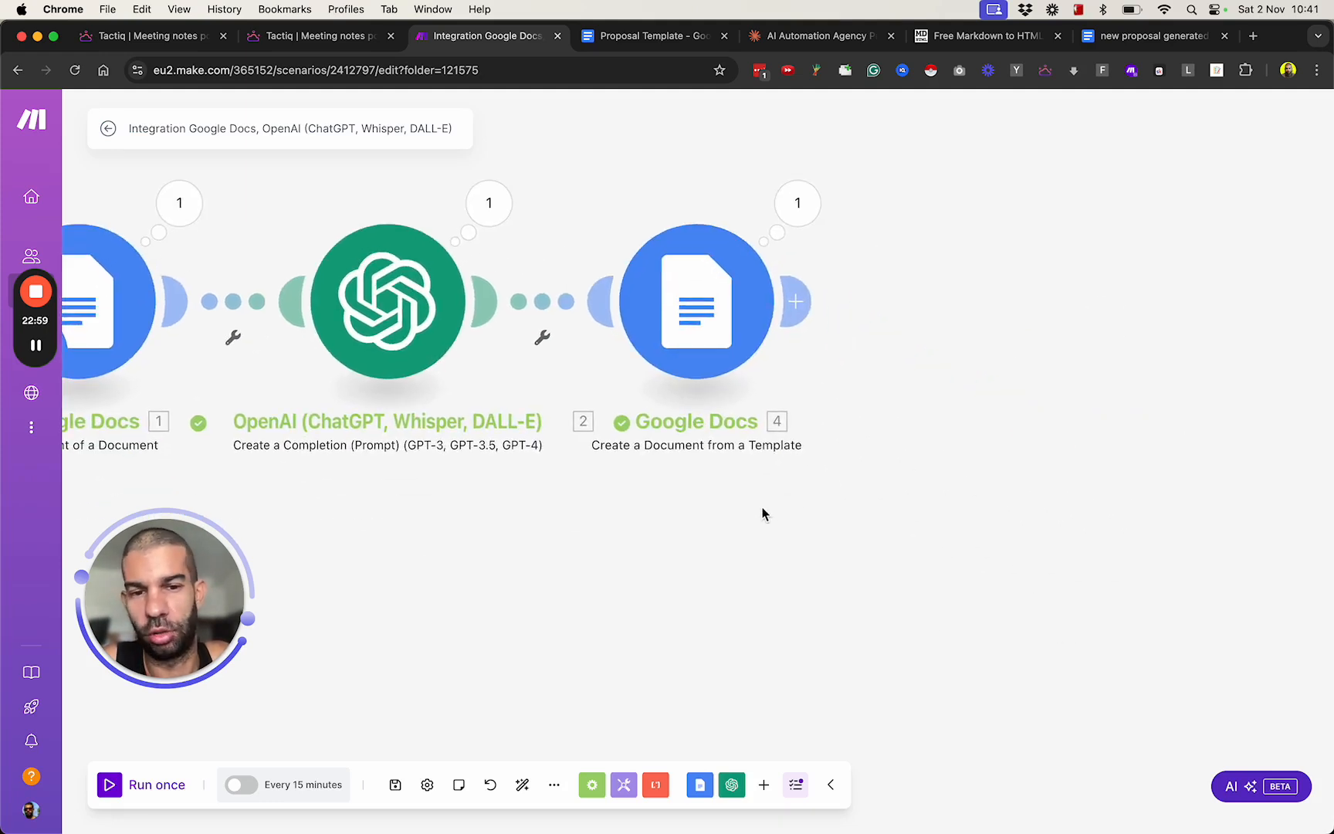
pyautogui.click(795, 301)
pyautogui.write('gma')
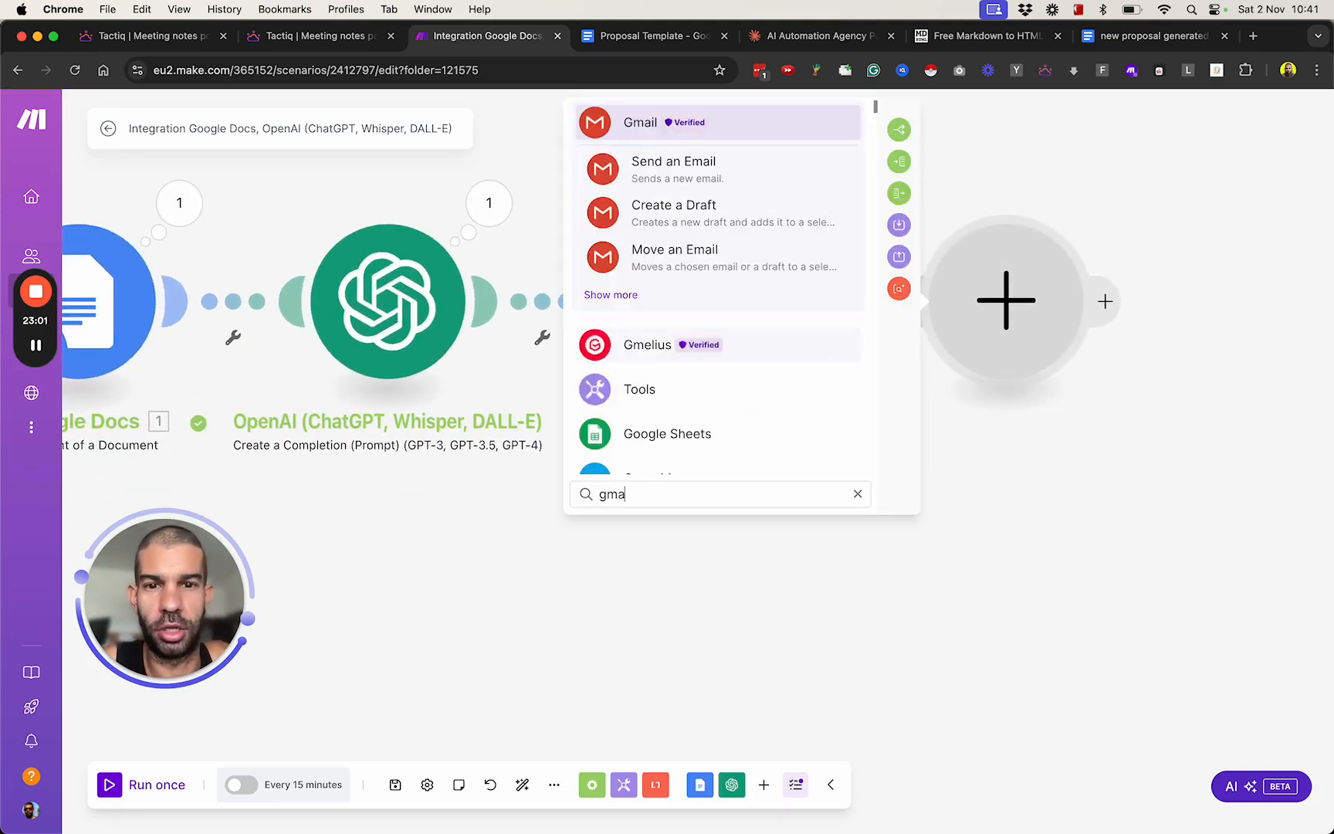
pyautogui.press('BackSpace')
pyautogui.press('BackSpace')
pyautogui.press('BackSpace')
pyautogui.write('sla')
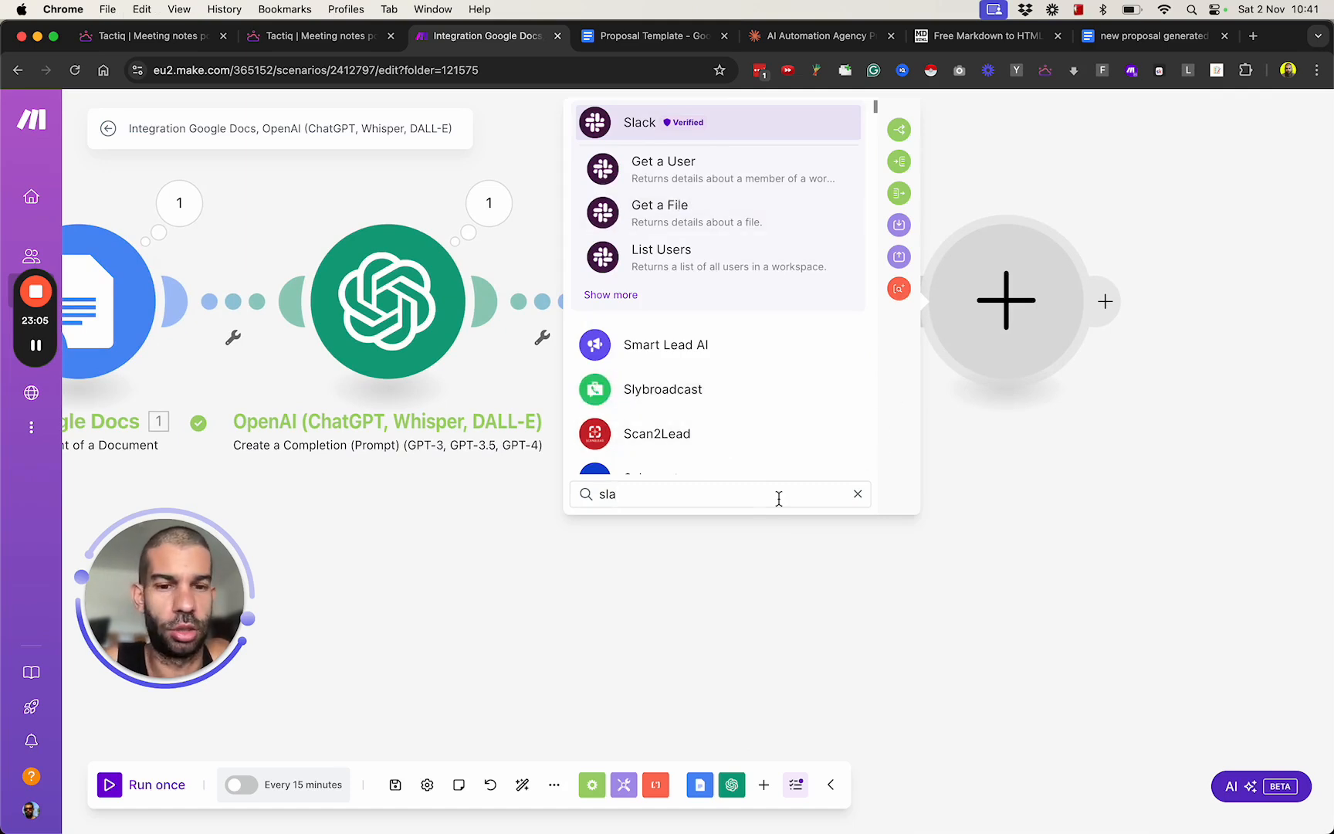
pyautogui.press('BackSpace')
pyautogui.press('BackSpace')
pyautogui.press('BackSpace')
pyautogui.click(803, 667)
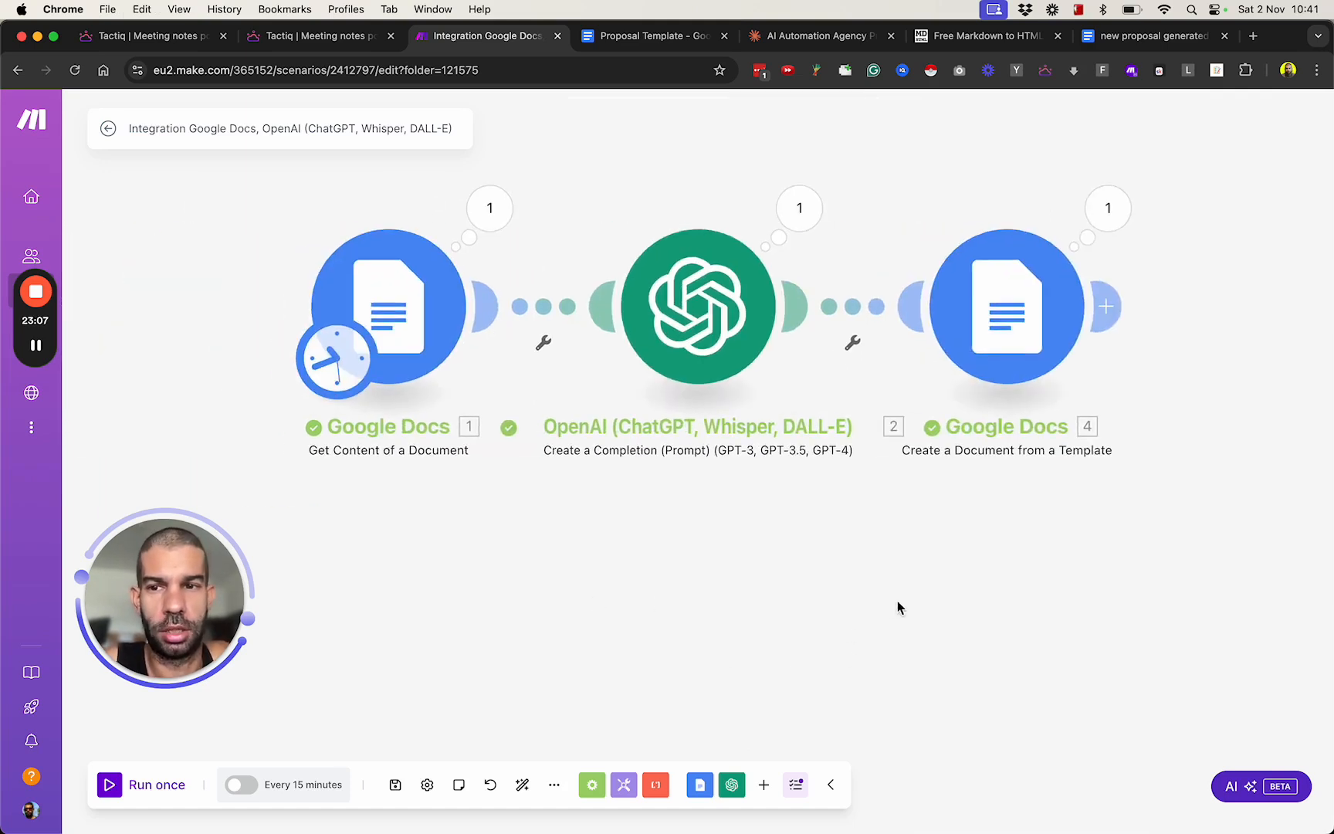
pyautogui.moveTo(974, 575); pyautogui.dragTo(845, 594)
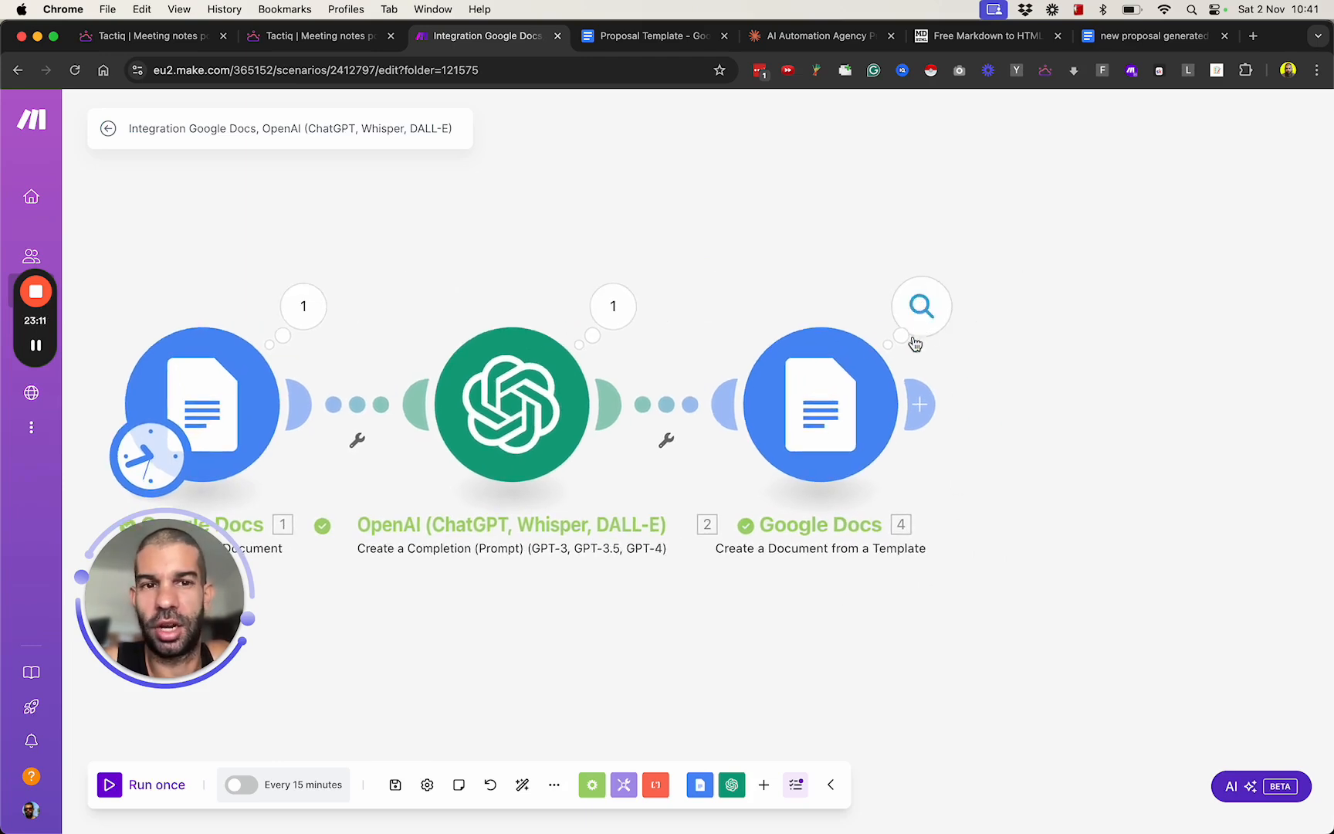
# Switch back to the generated proposal in Google Docs and review it from the title through the terms and next steps.
pyautogui.click(1110, 40)
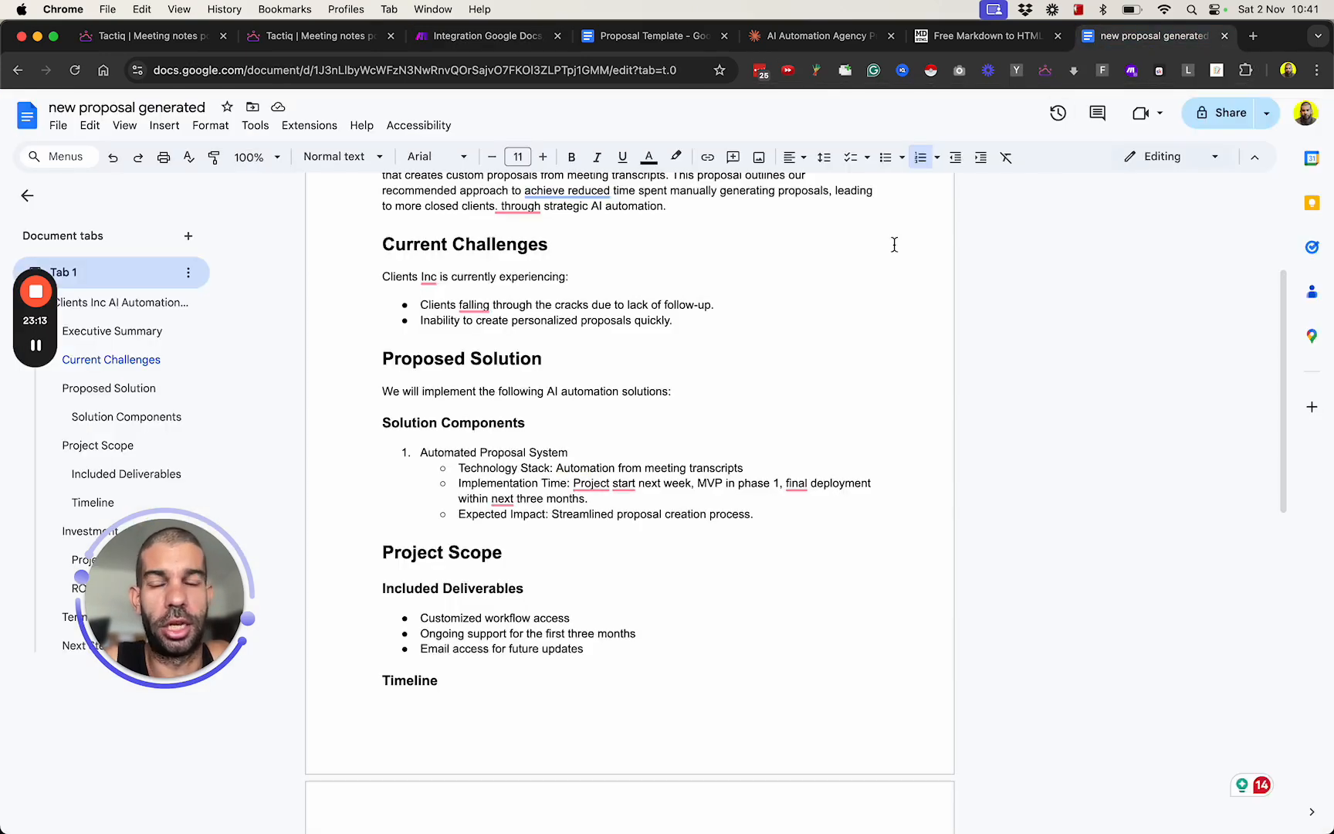
pyautogui.scroll(-15, 660, 409)
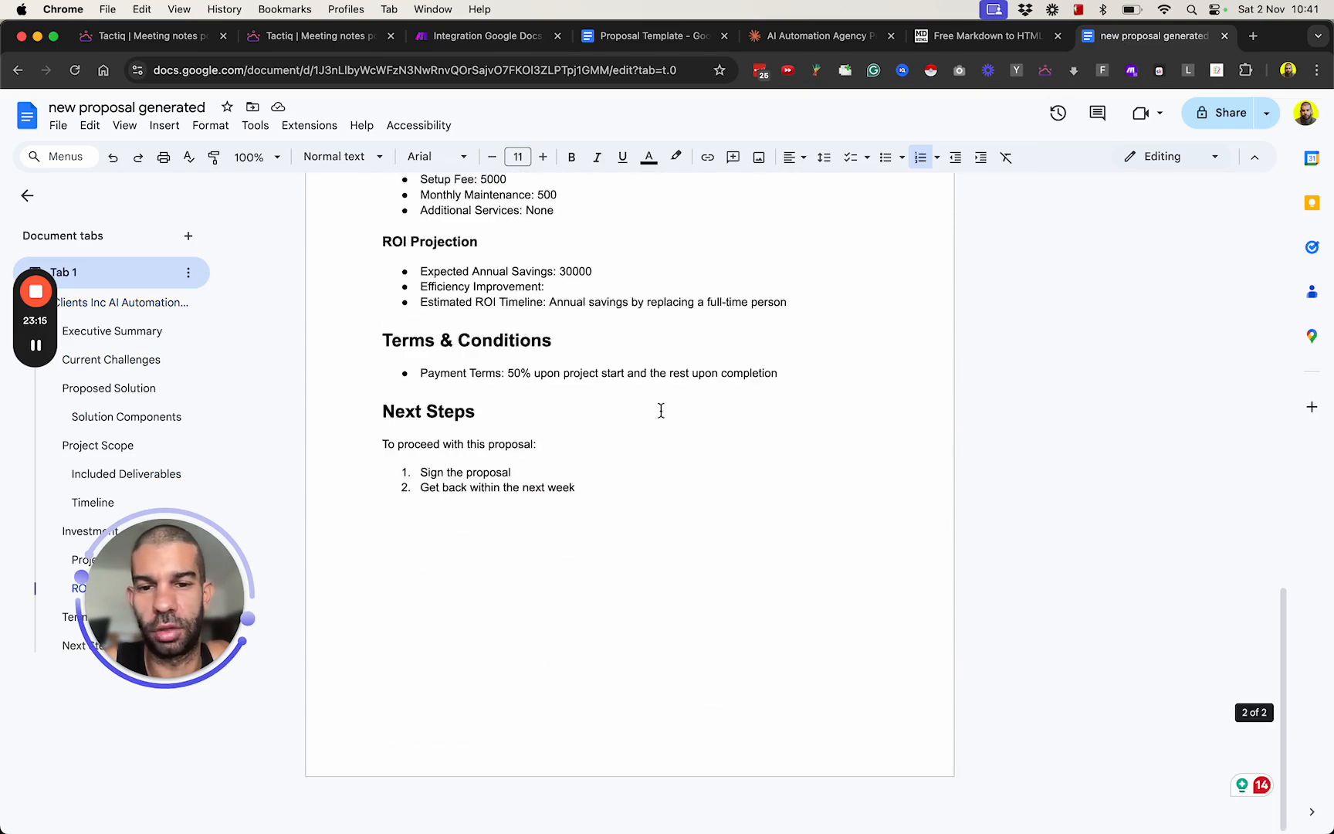
pyautogui.scroll(15, 661, 409)
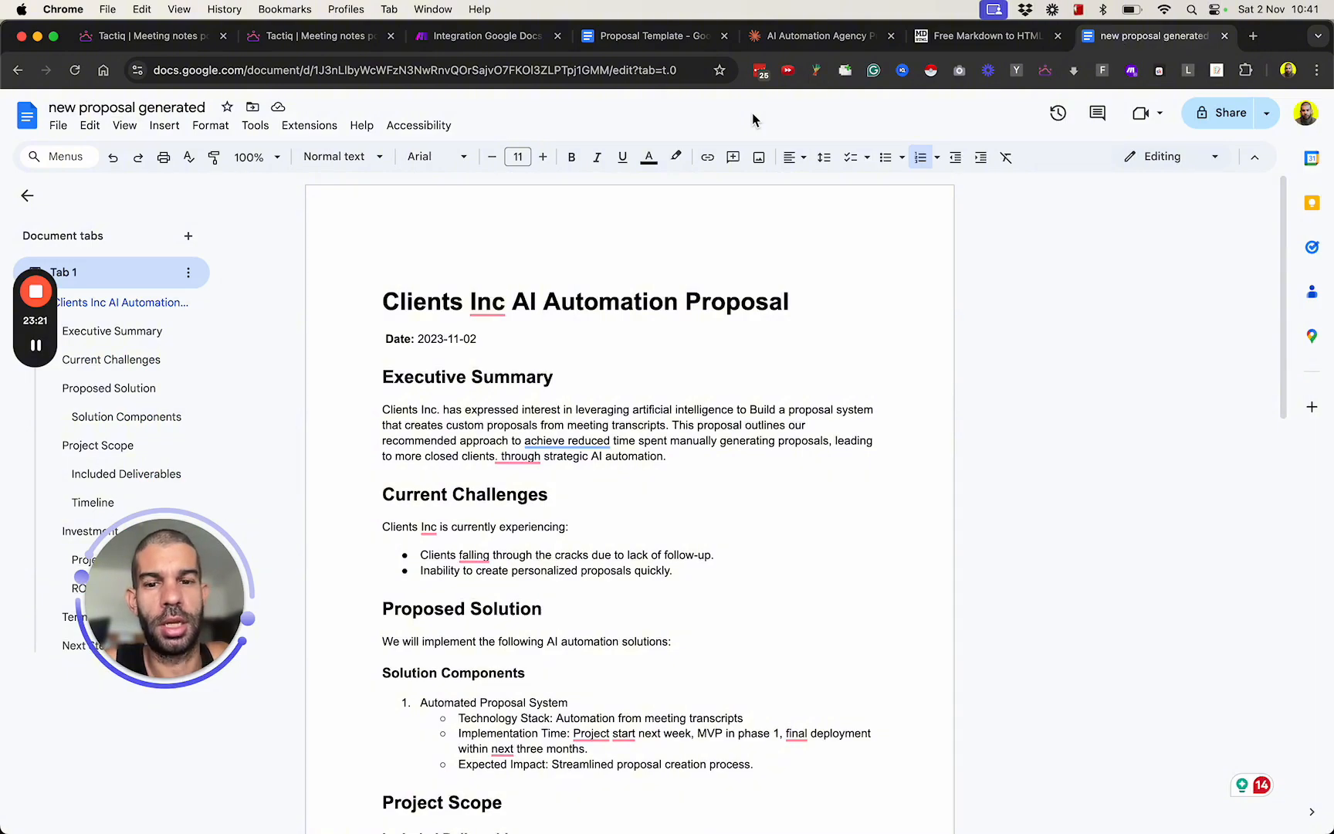
pyautogui.scroll(-5, 667, 497)
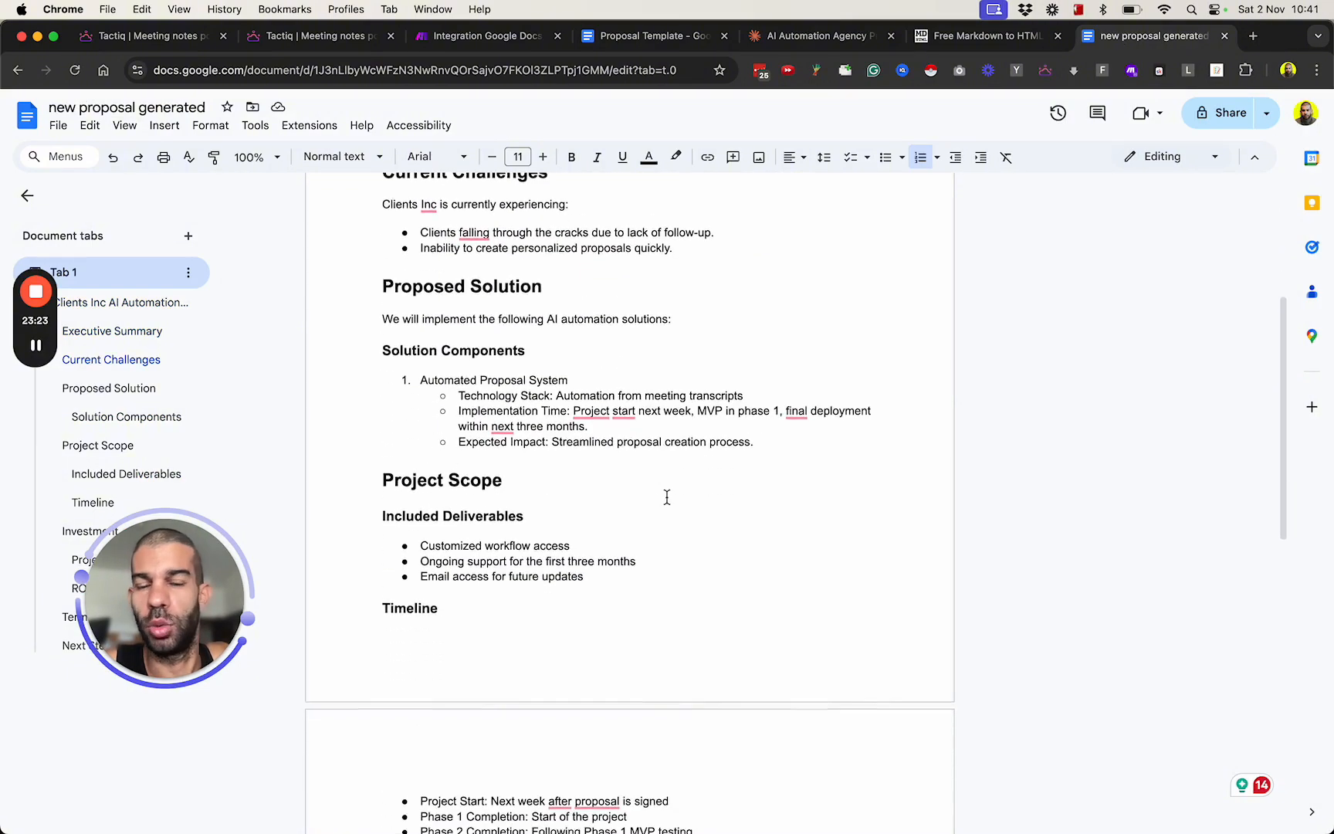
pyautogui.scroll(-5, 667, 497)
pyautogui.scroll(15, 667, 496)
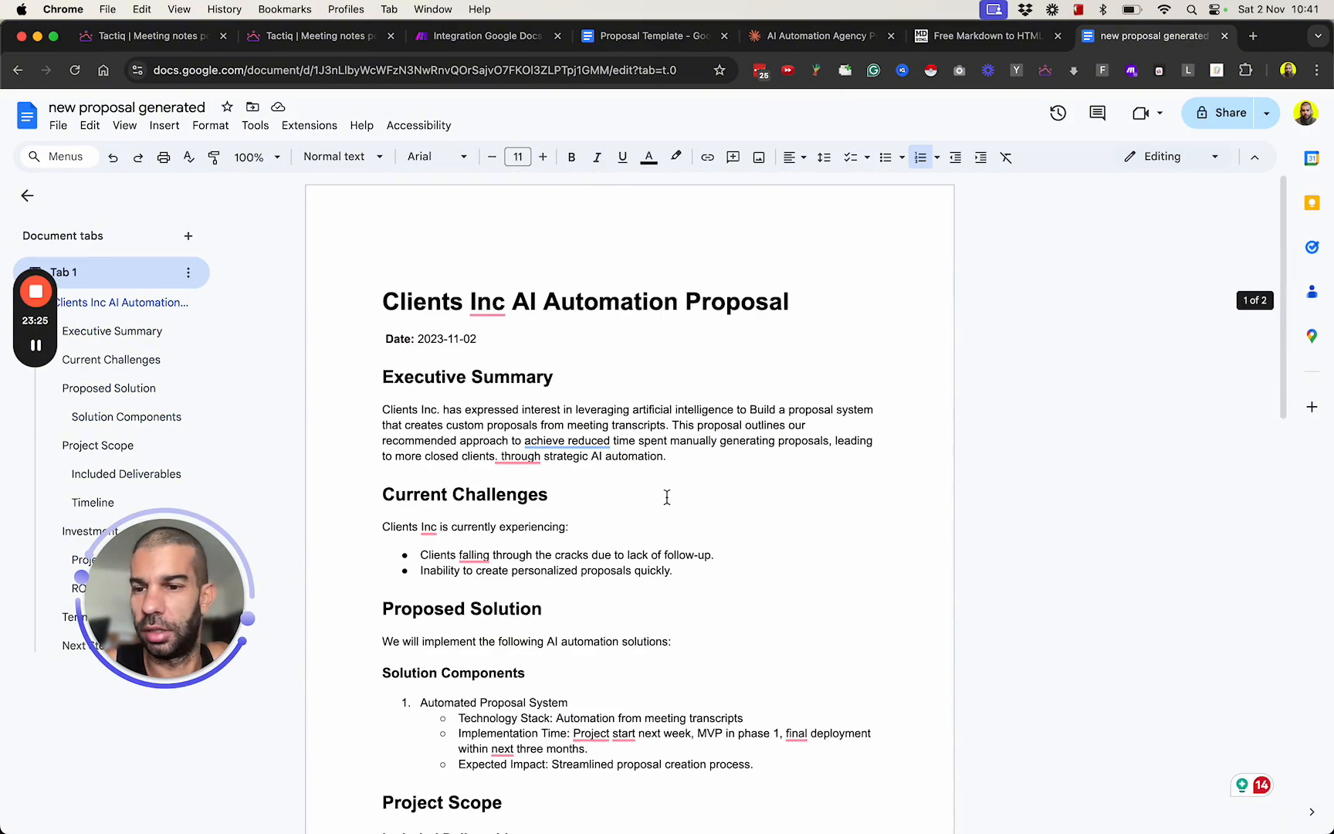